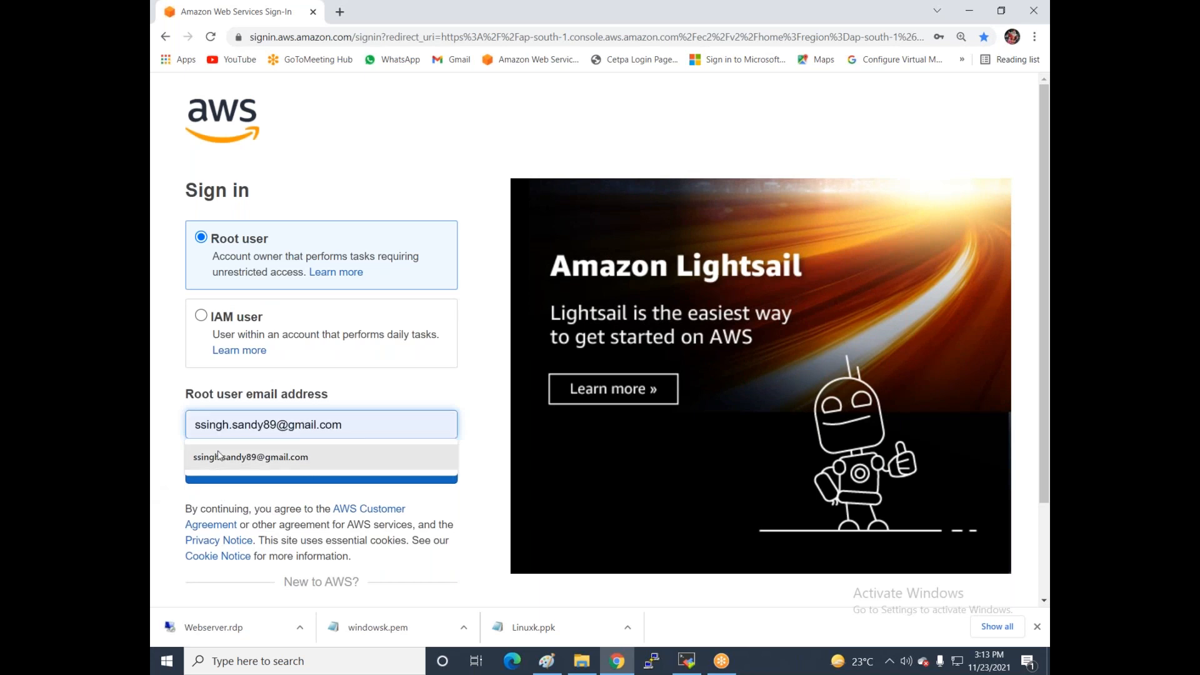
- Sign in as root user with the saved e-mail, the security check characters and the account password
click(248, 469)
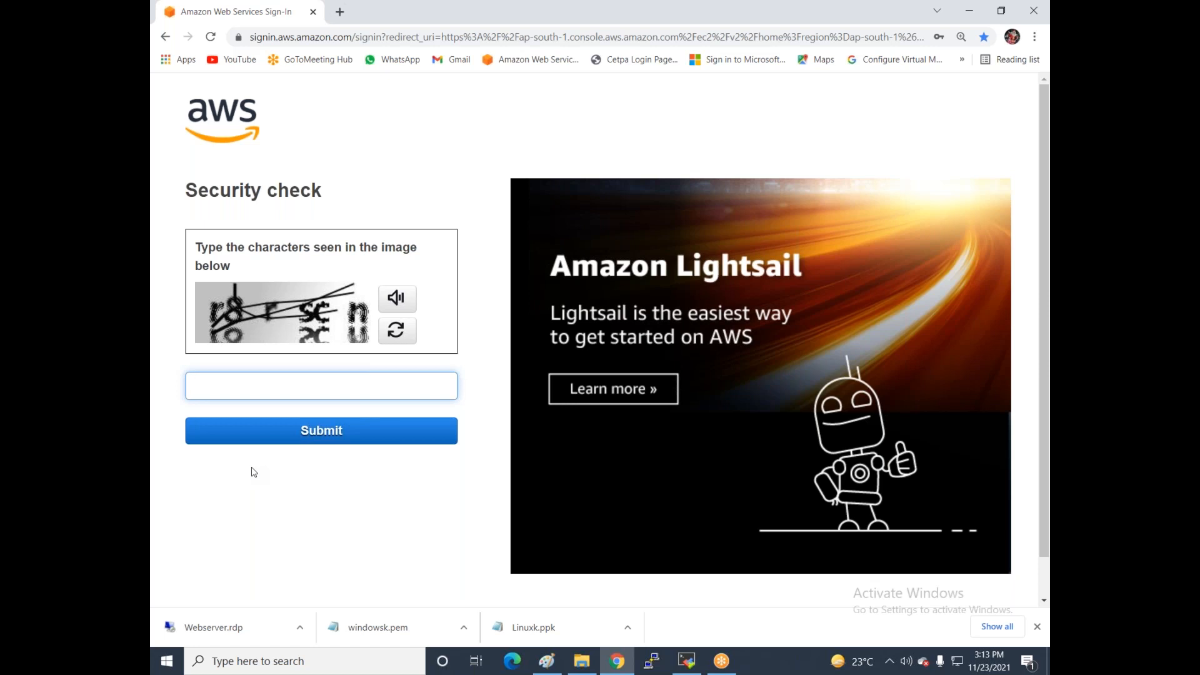
text(r8rscn)
click(287, 434)
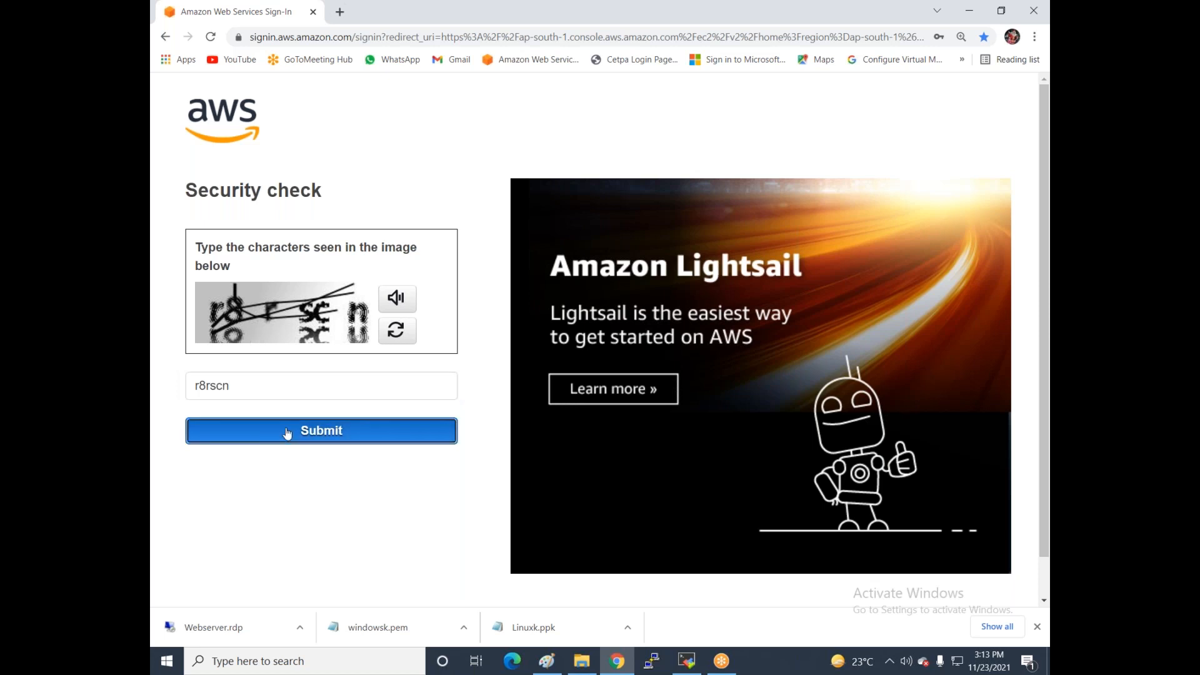
text(••••••••)
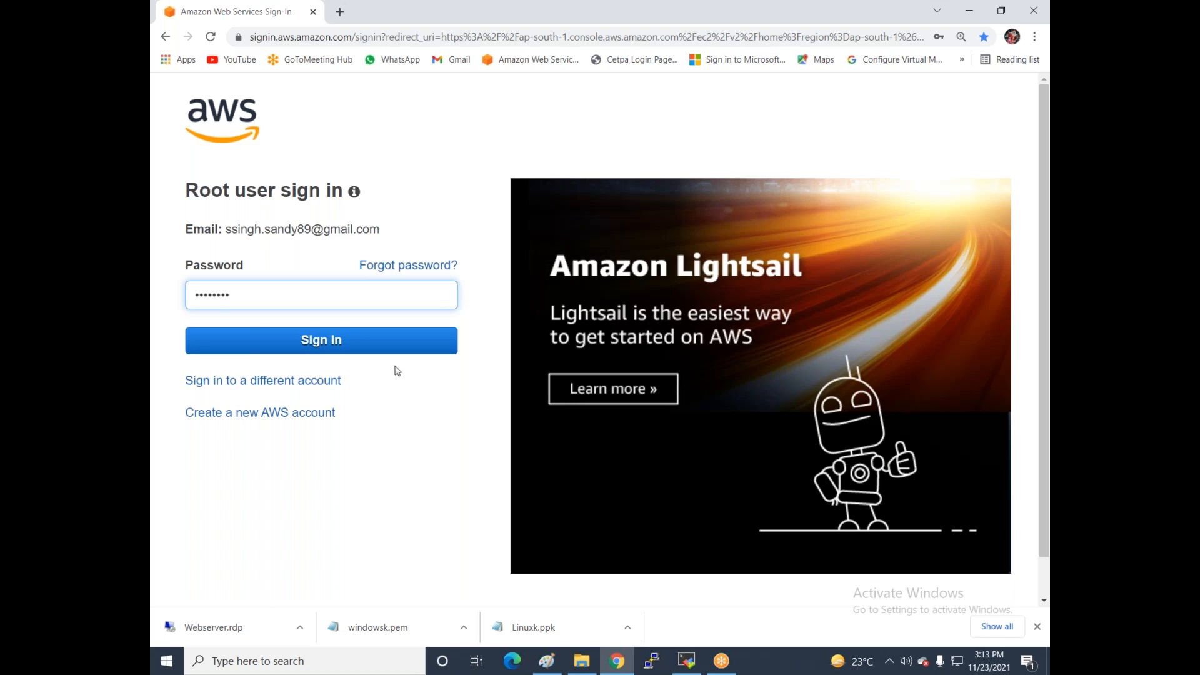
text(•)
click(393, 342)
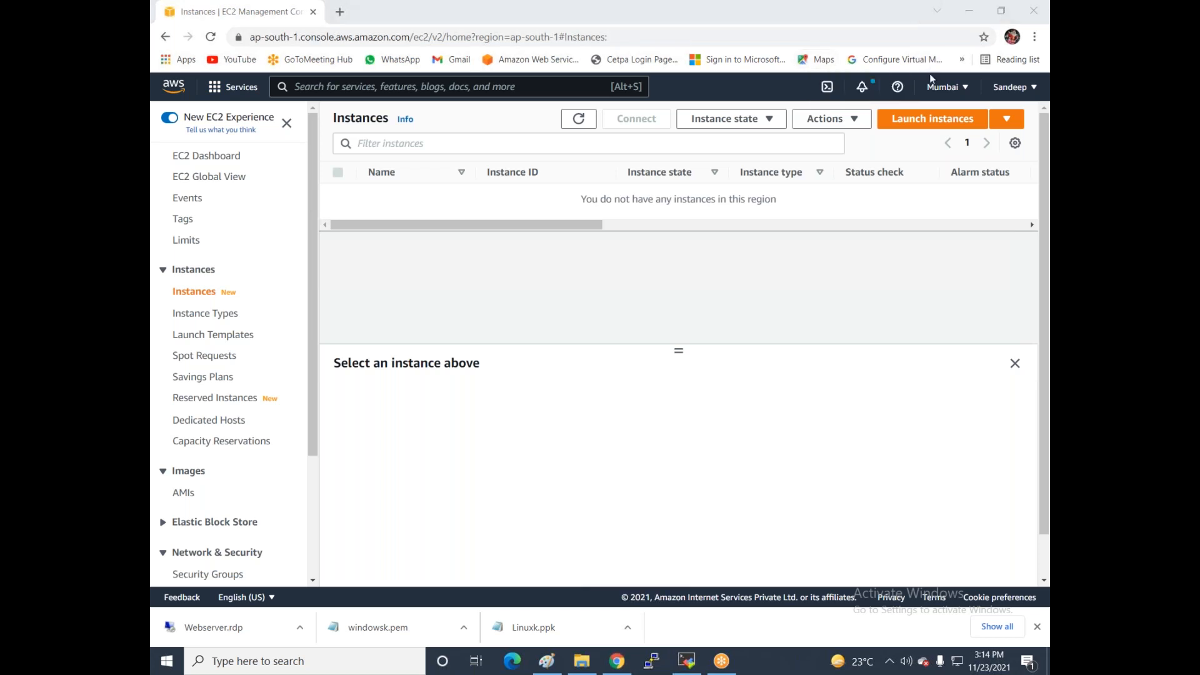
- Start a new instance launch and choose the Windows Server 2012 R2 Base AMI from a 'server 2012' search
click(756, 298)
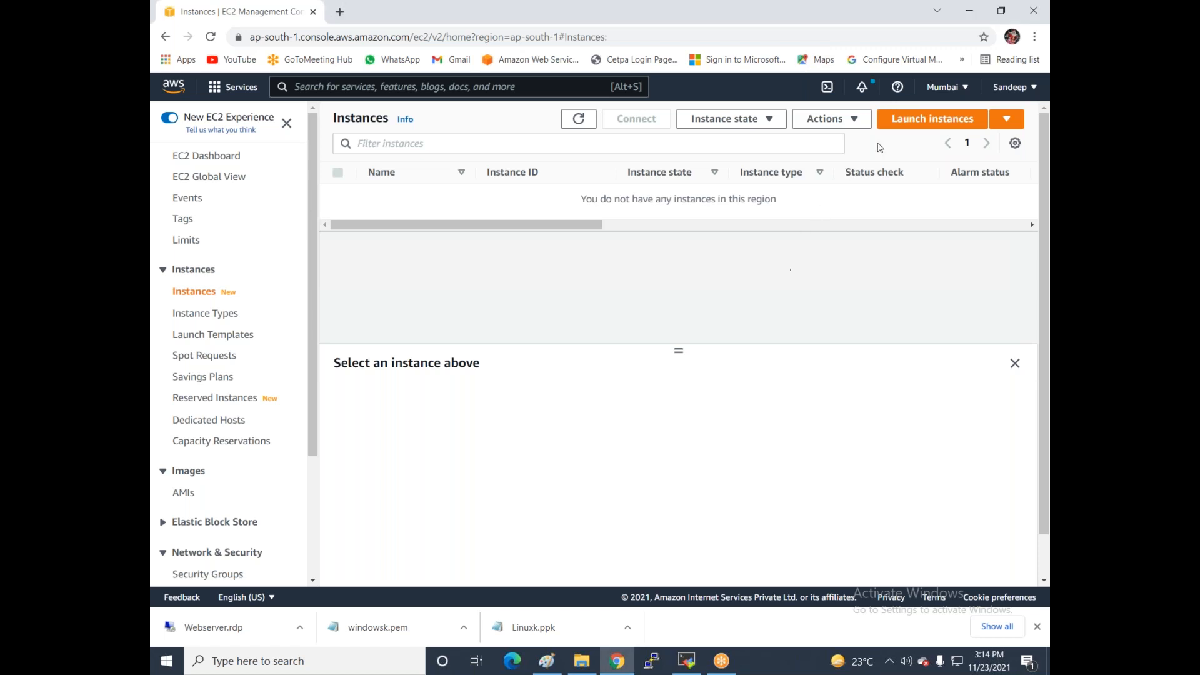
click(924, 125)
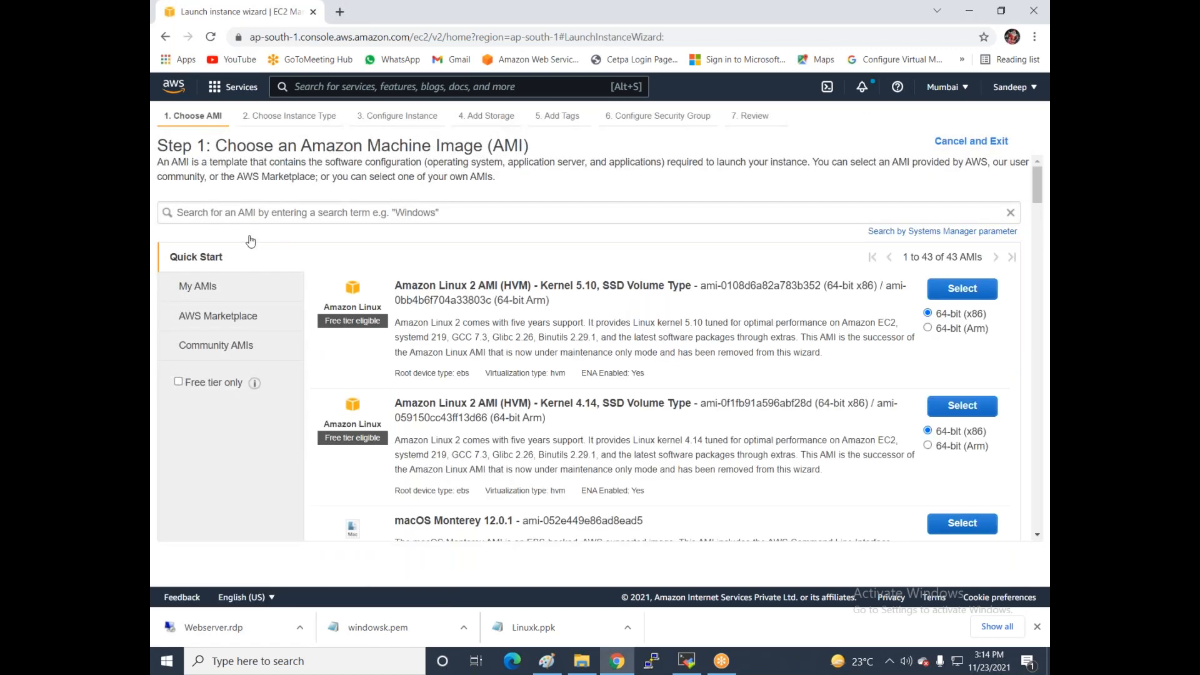
click(255, 211)
click(206, 292)
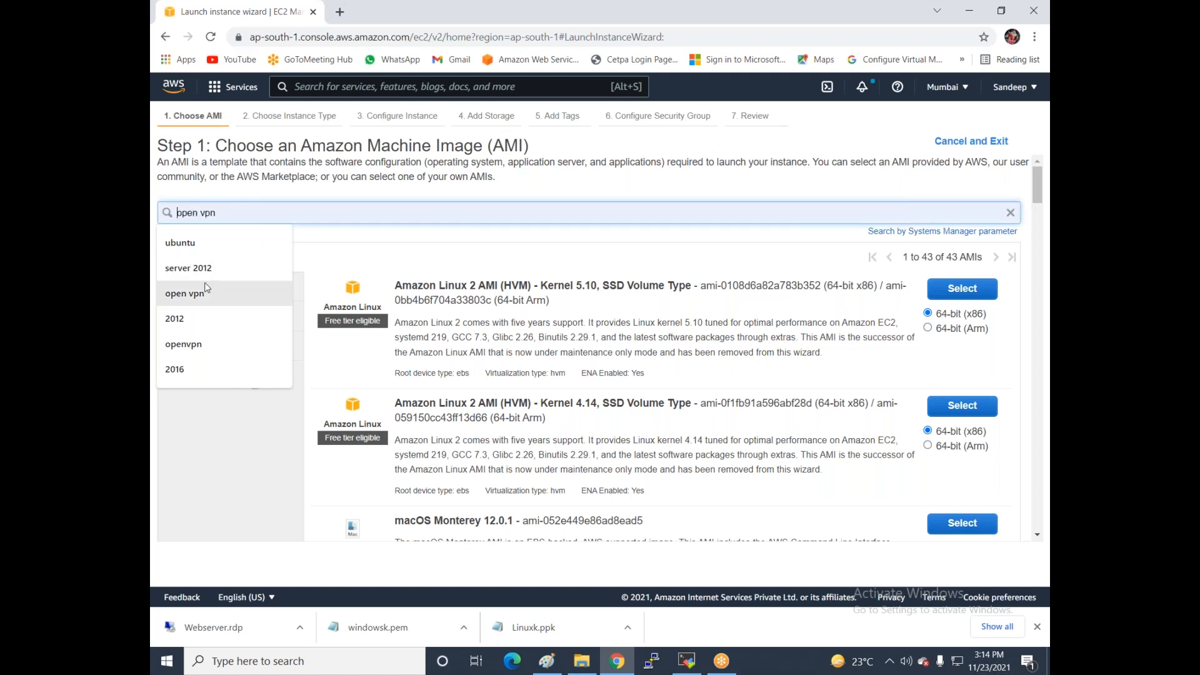
click(208, 270)
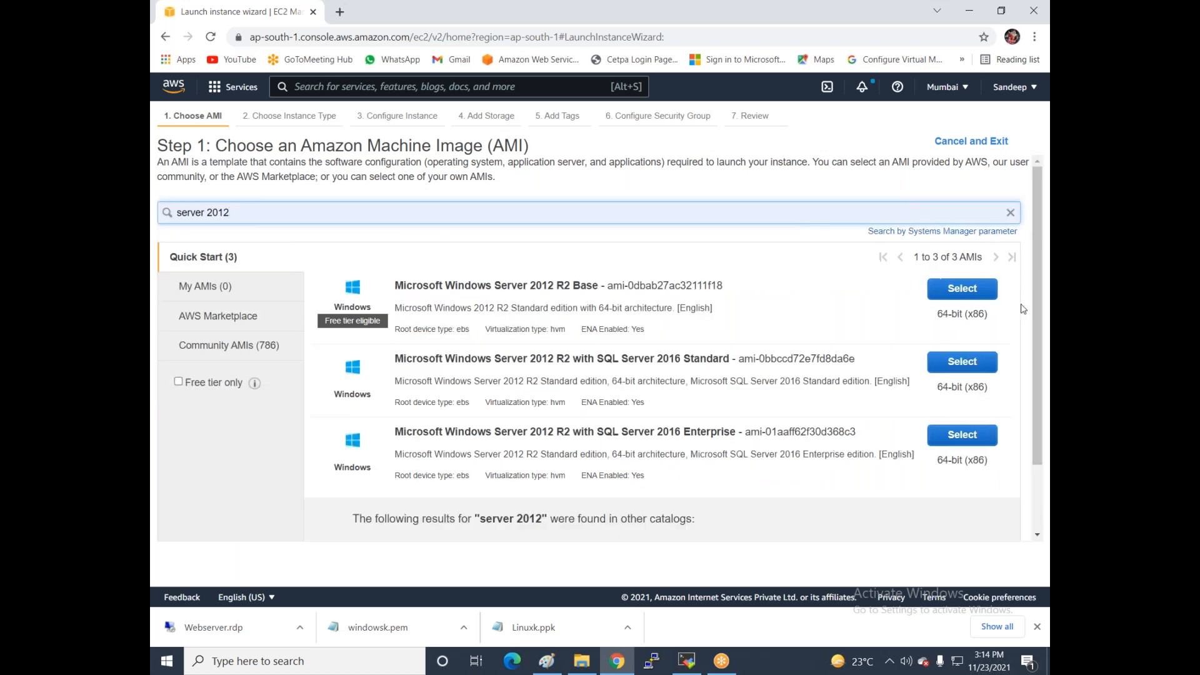
click(977, 294)
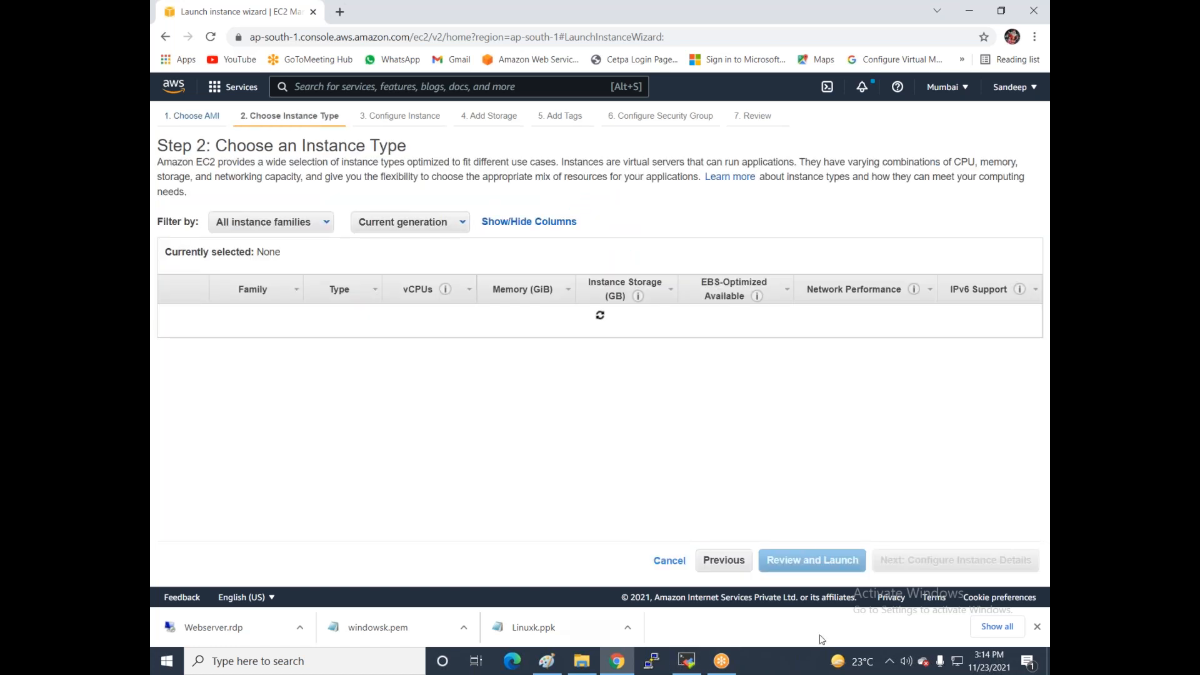
- Set the instance type to t2.micro
click(884, 561)
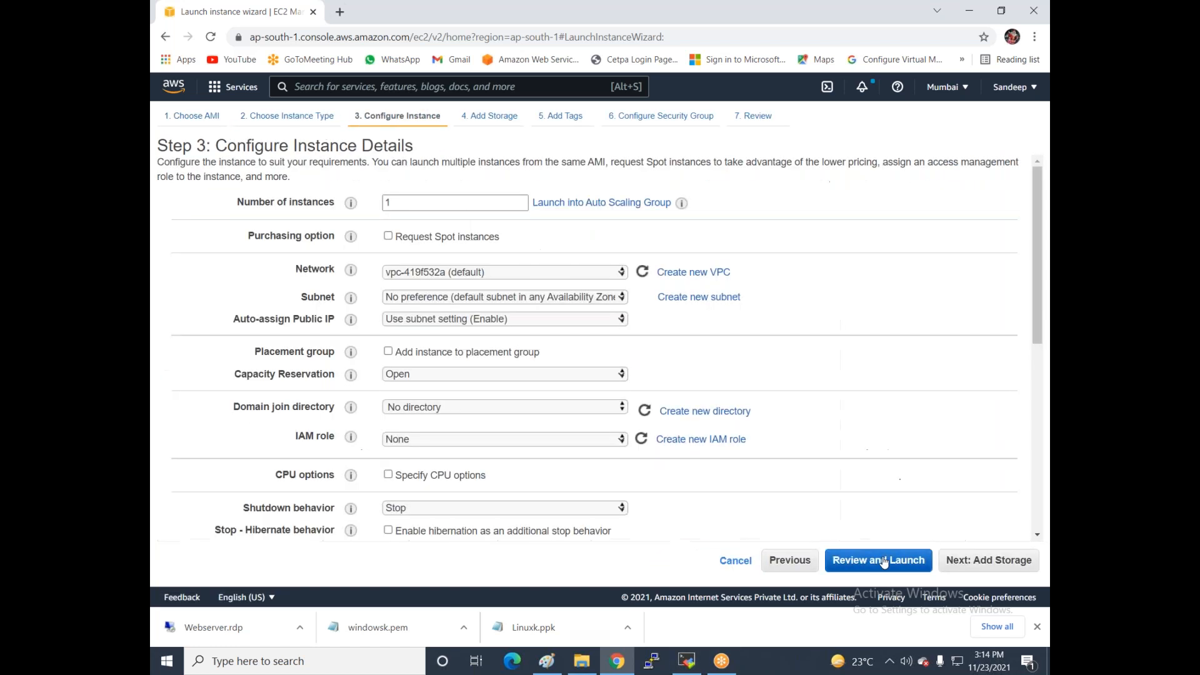
click(787, 561)
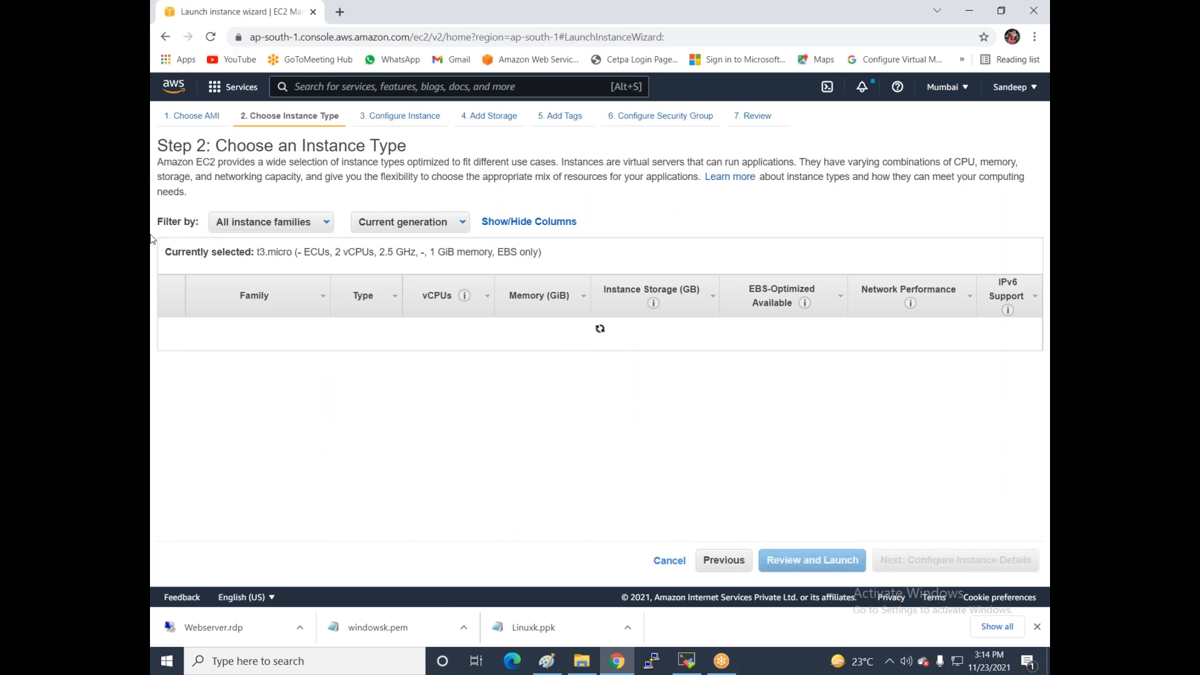
click(171, 368)
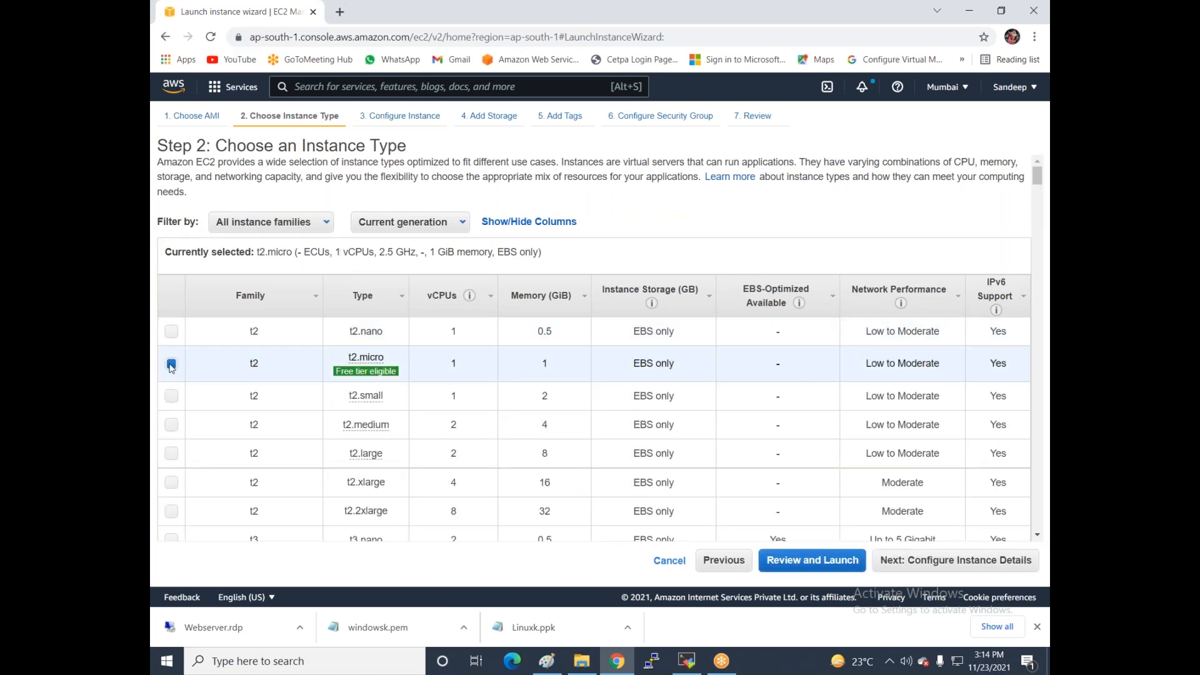
click(881, 558)
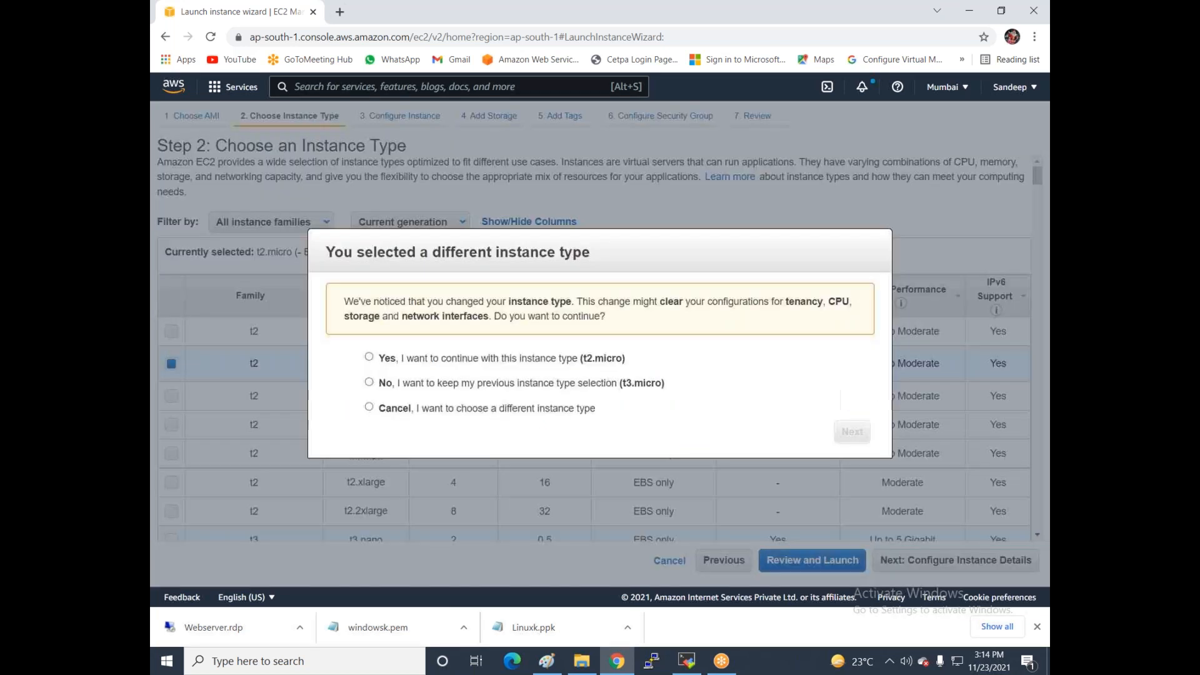
click(556, 361)
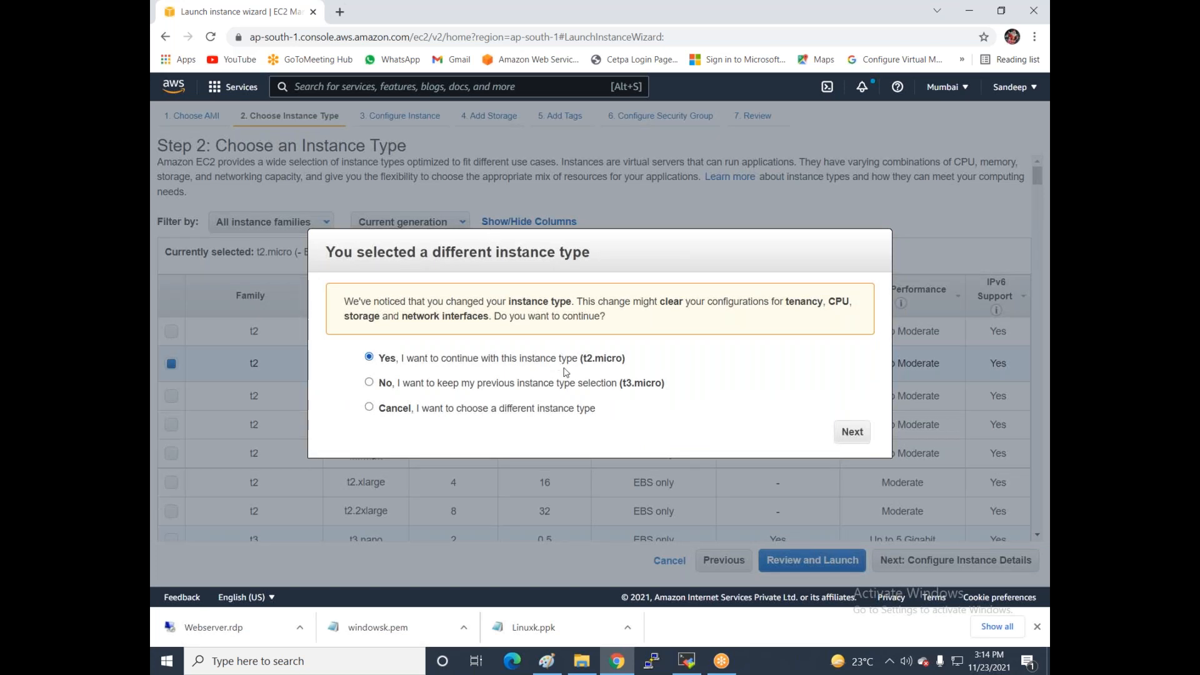
click(852, 432)
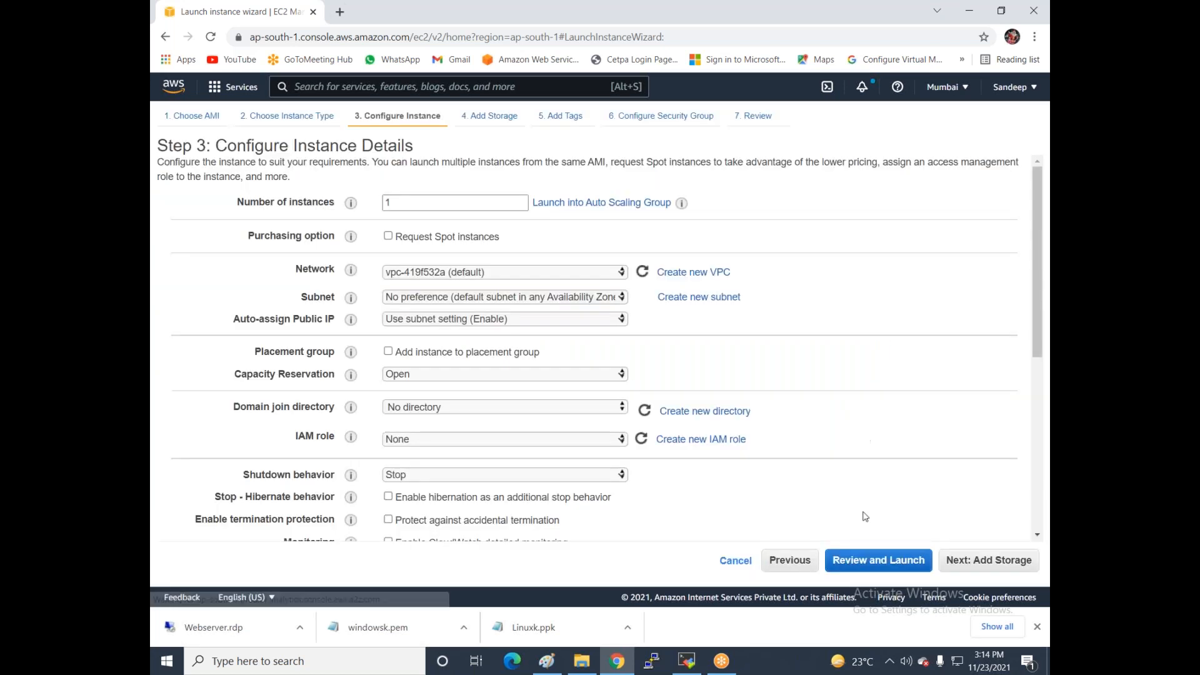
- Add a Name tag with value vm1 to the instance
click(961, 564)
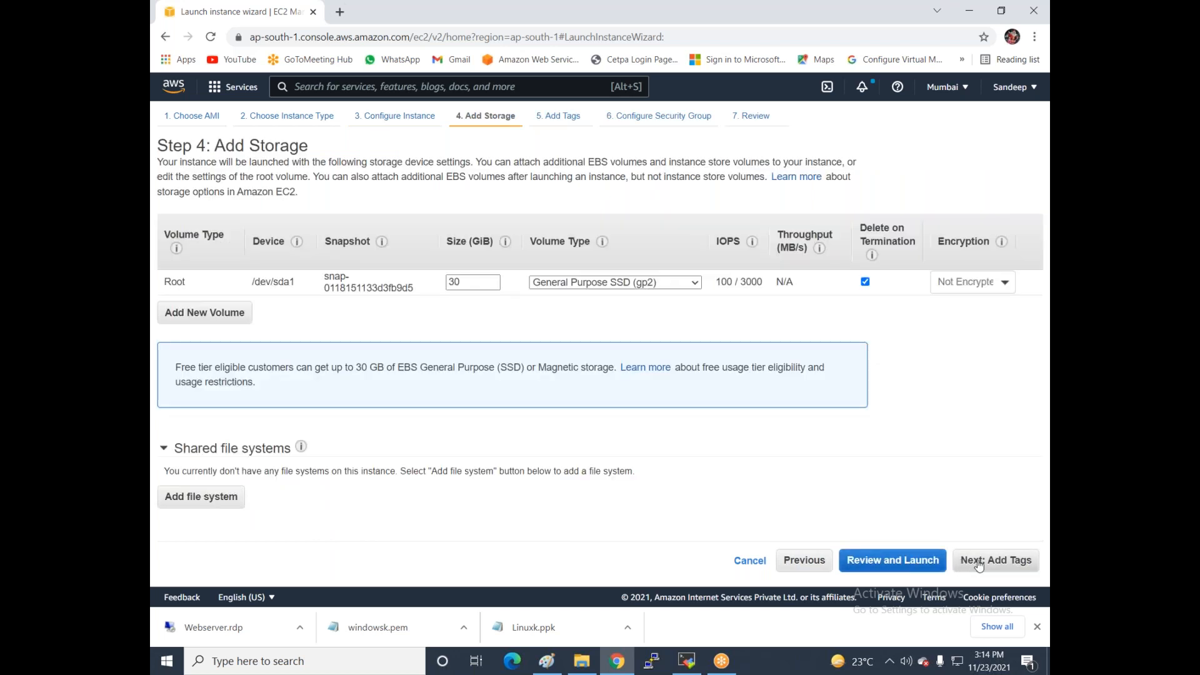
click(979, 564)
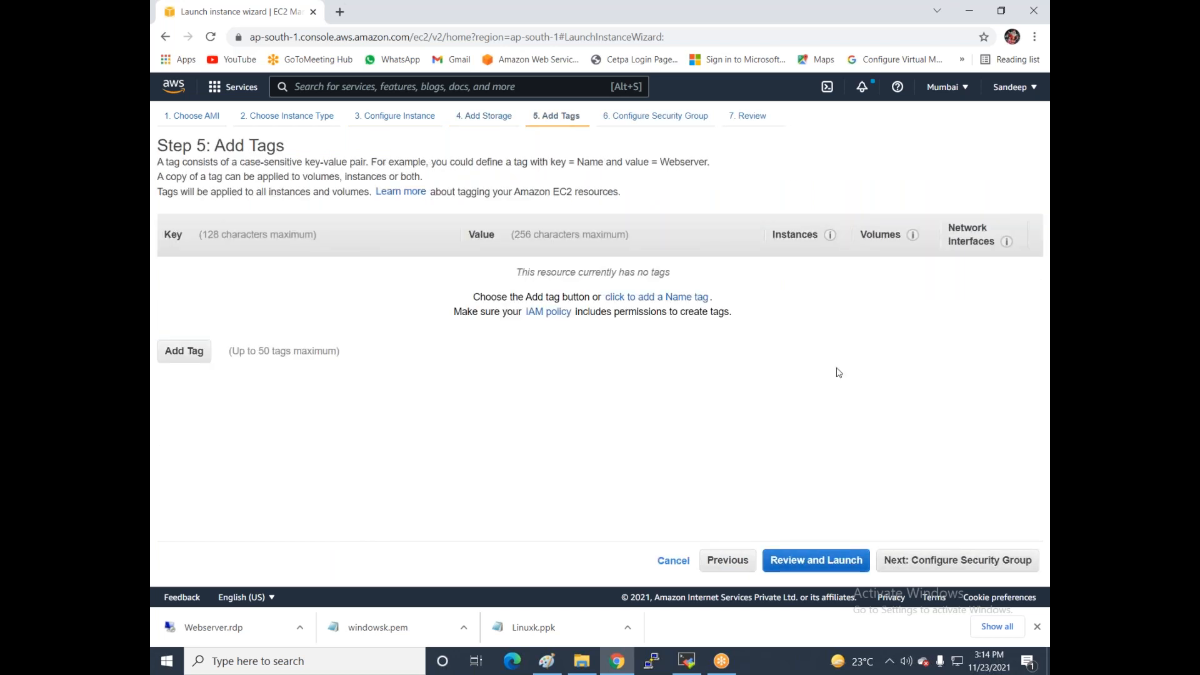
click(644, 299)
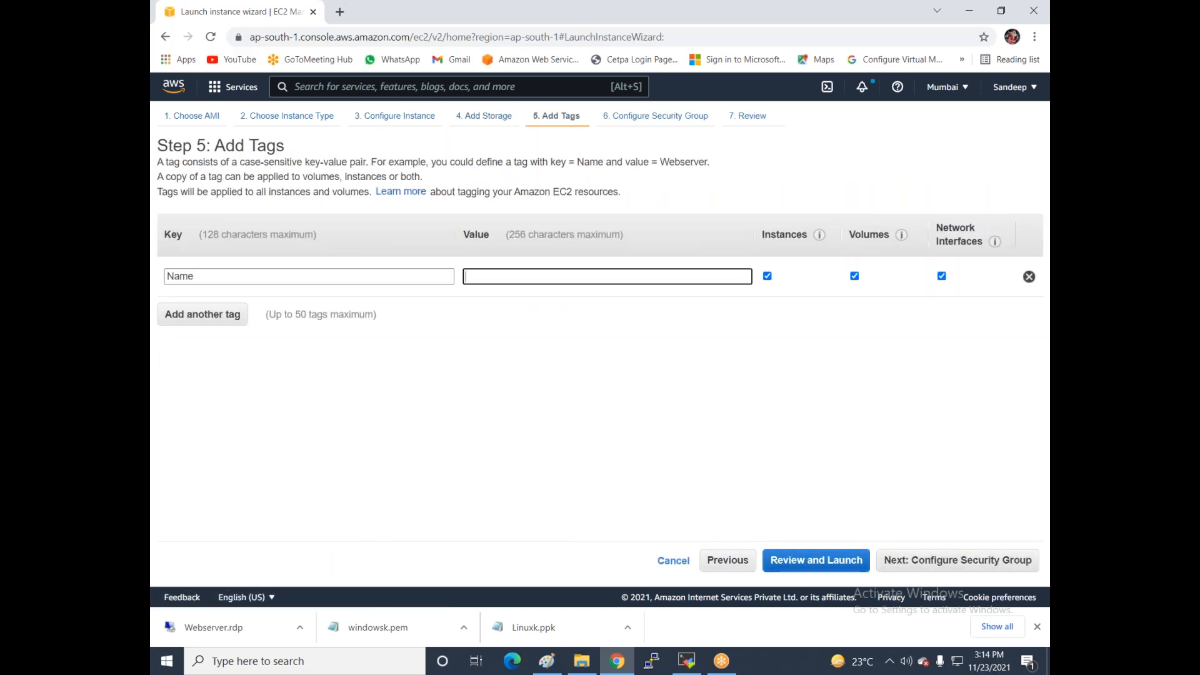
text(vm1)
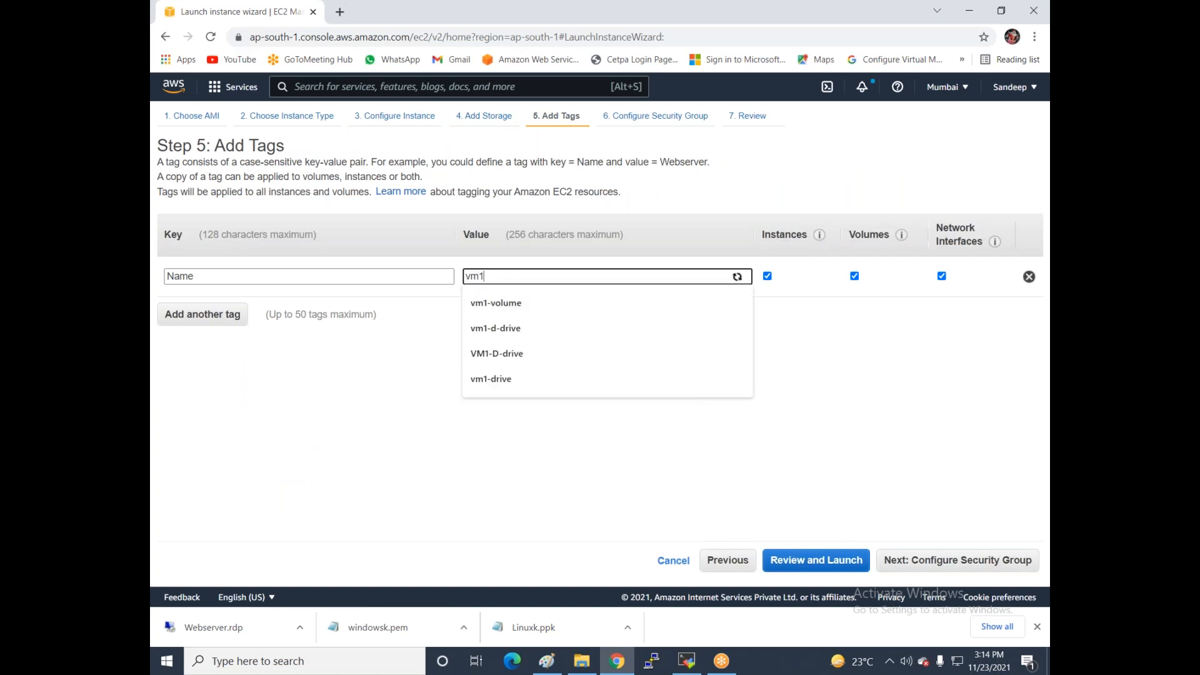
- Assign the existing MY-SG security group and proceed to review
click(893, 567)
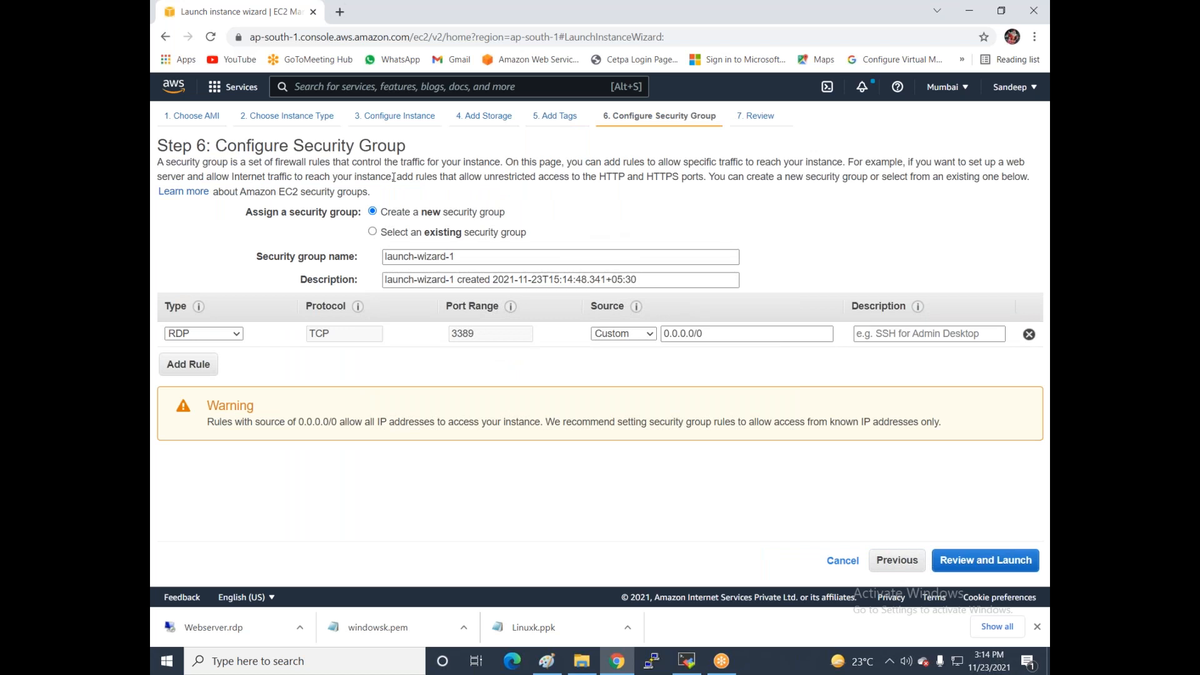
click(436, 233)
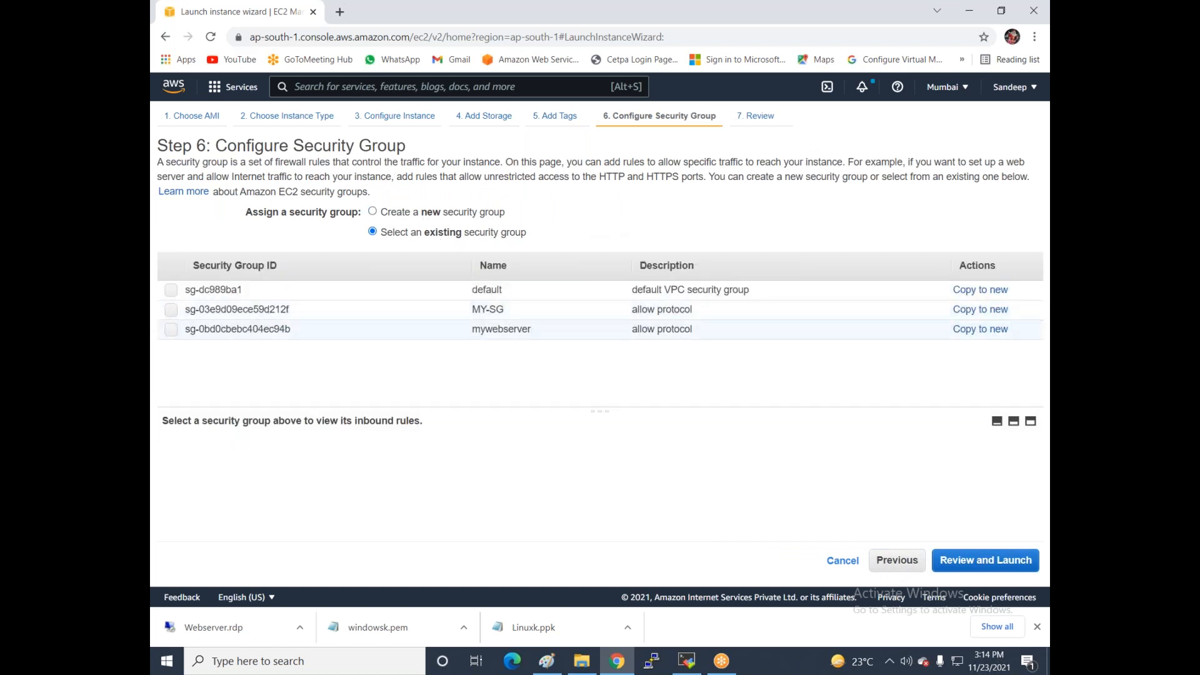
click(517, 313)
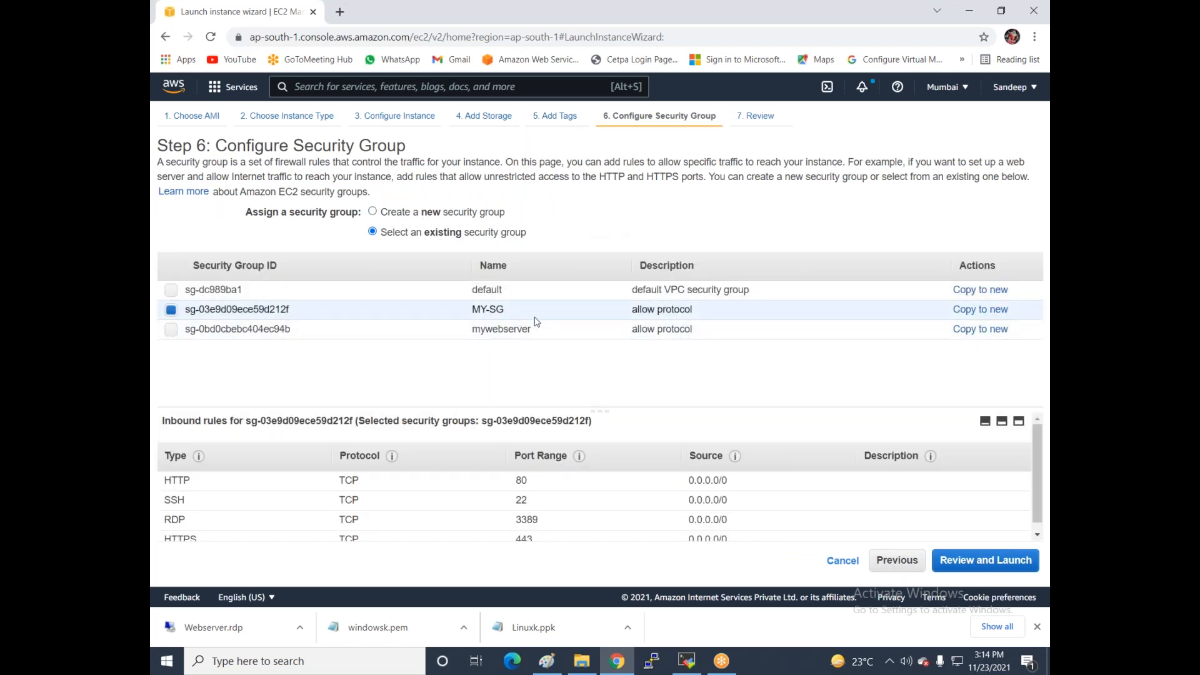
click(983, 561)
- Launch the instance with the Windows-office key pair, acknowledging the private key file
click(1011, 563)
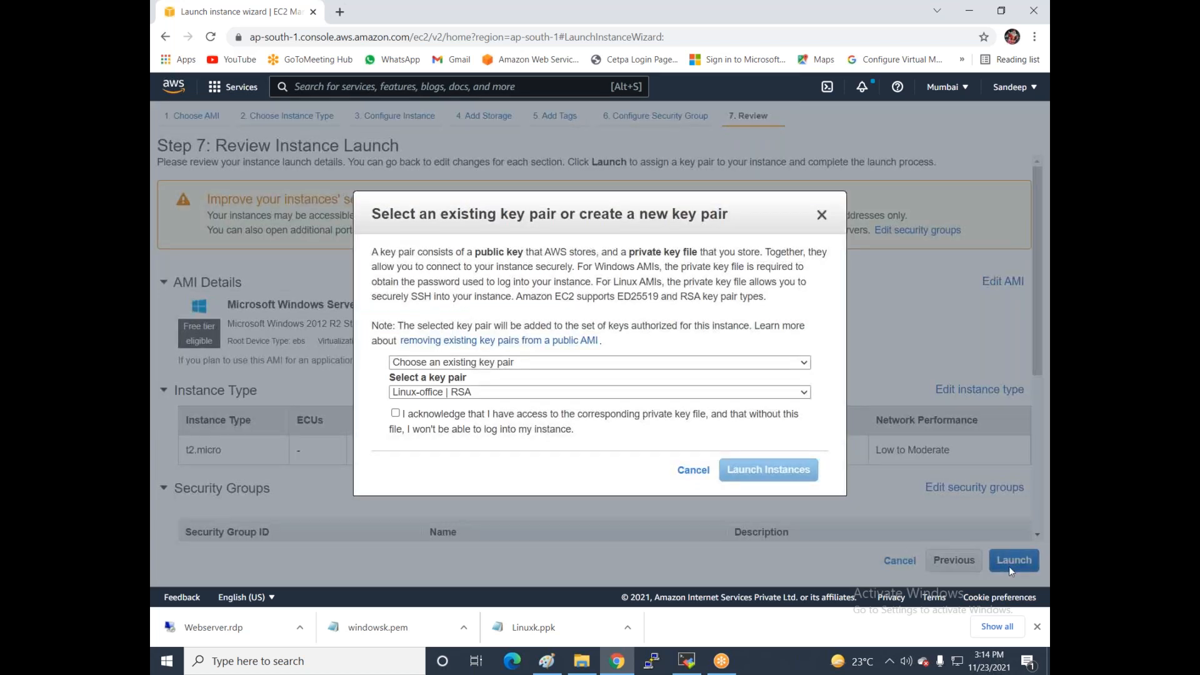
click(417, 392)
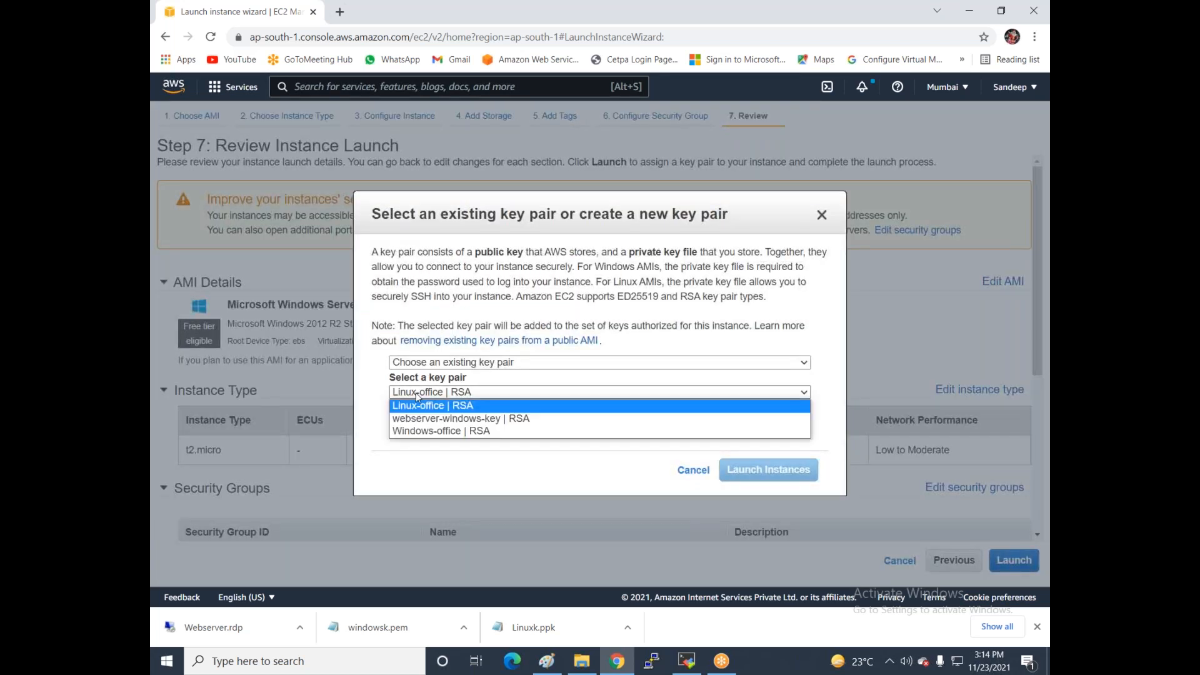
click(417, 432)
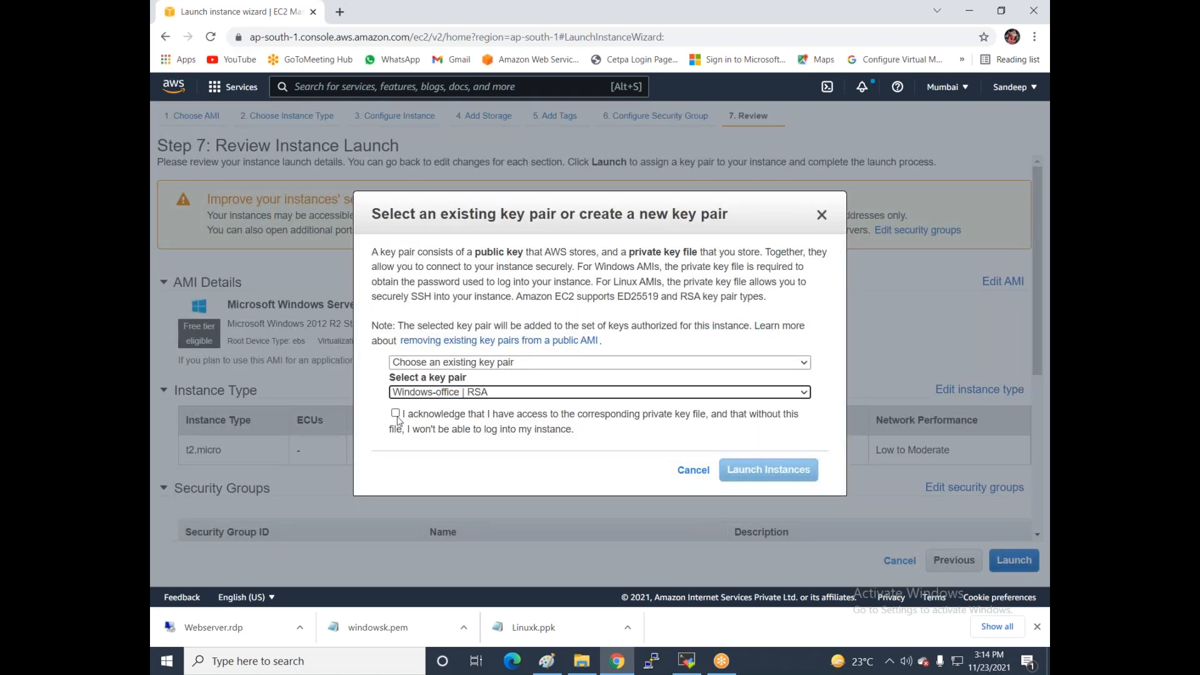
click(396, 416)
click(758, 472)
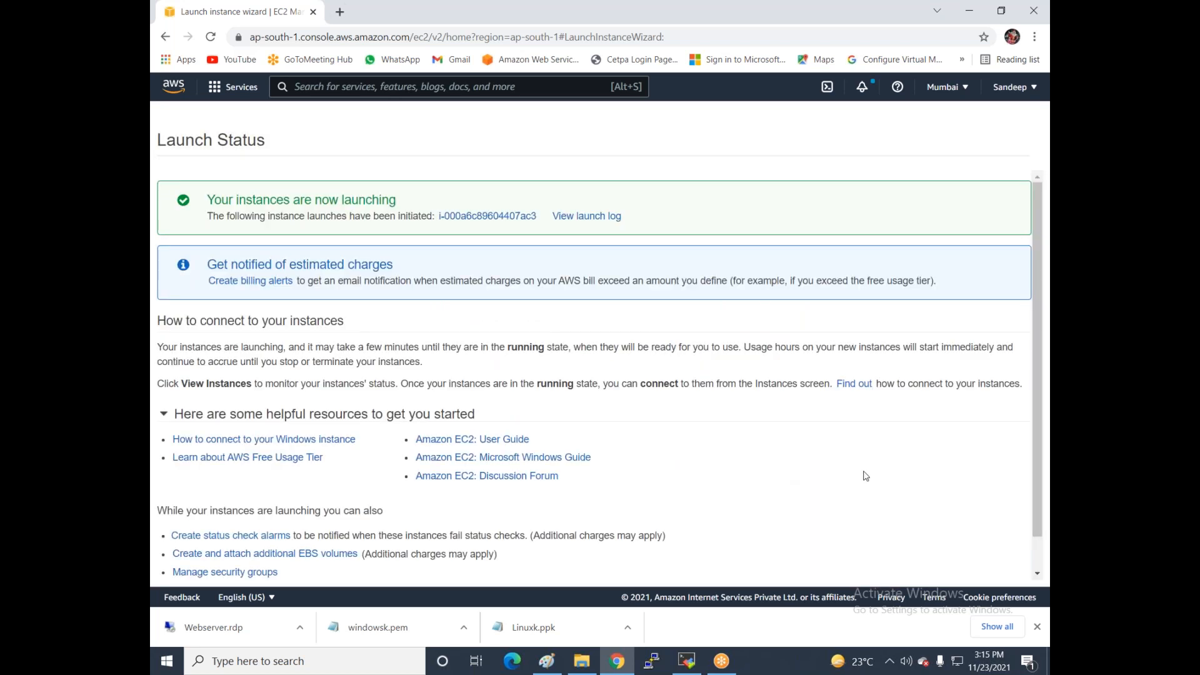
- View the instances list, sort by monitoring status, and select the running vm1 instance
scroll(886, 483, down, 1)
click(956, 576)
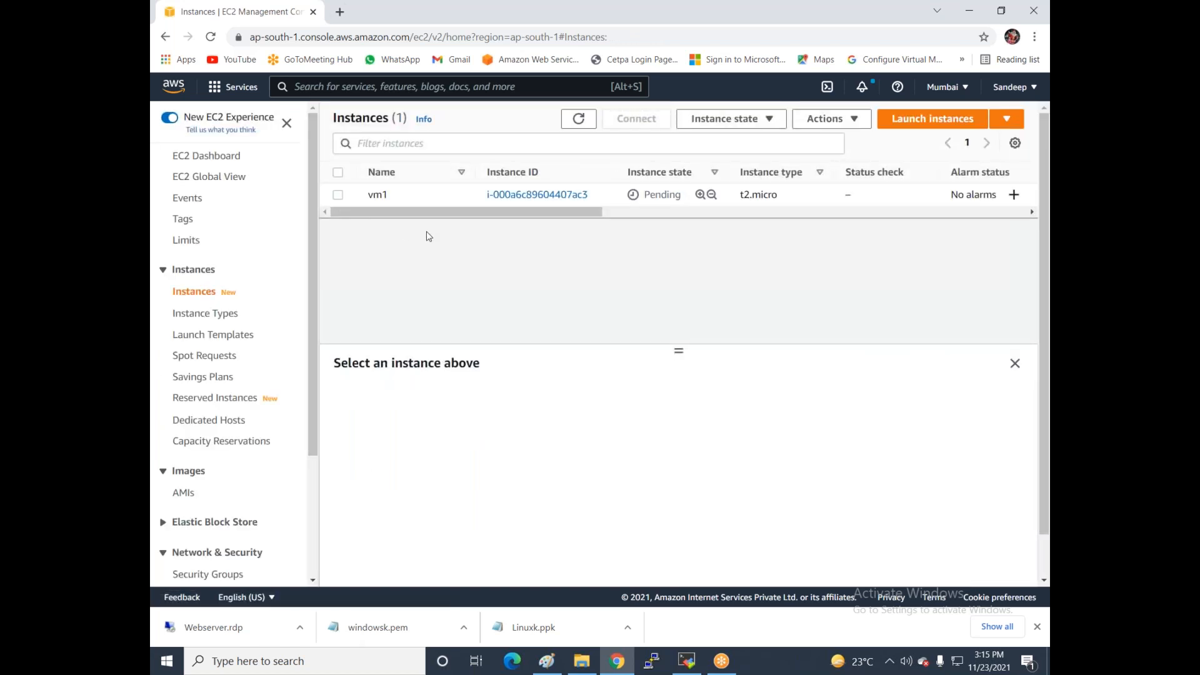
drag(391, 212, 752, 222)
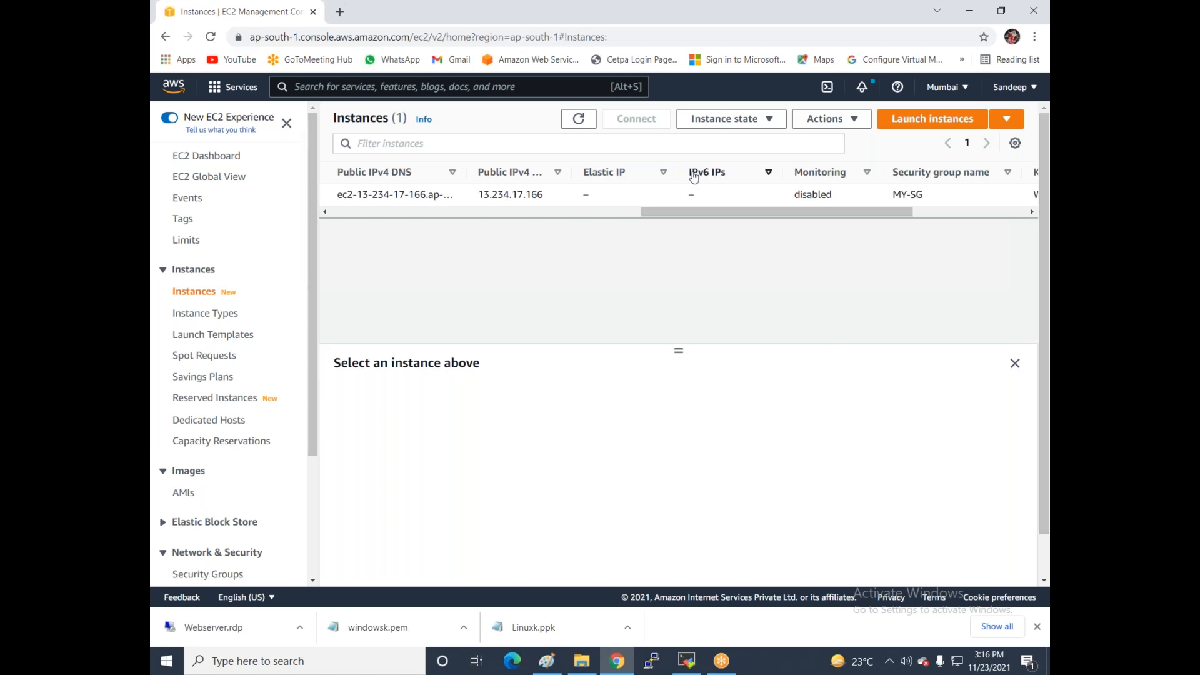
click(865, 173)
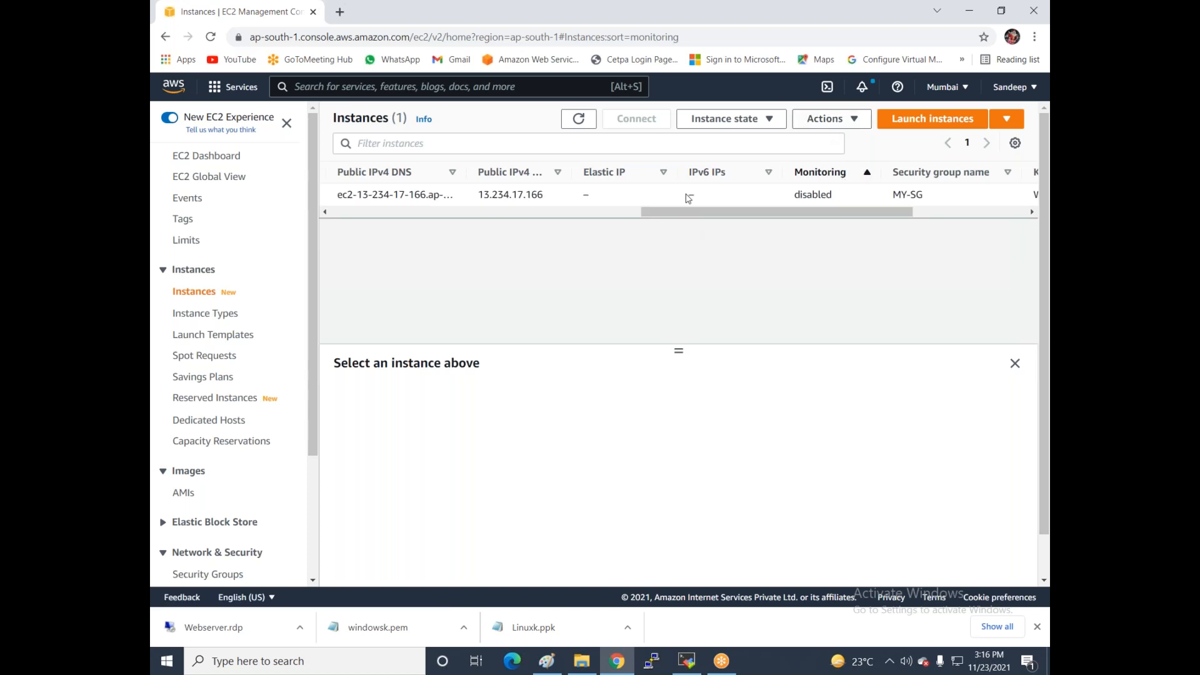
drag(681, 211, 281, 278)
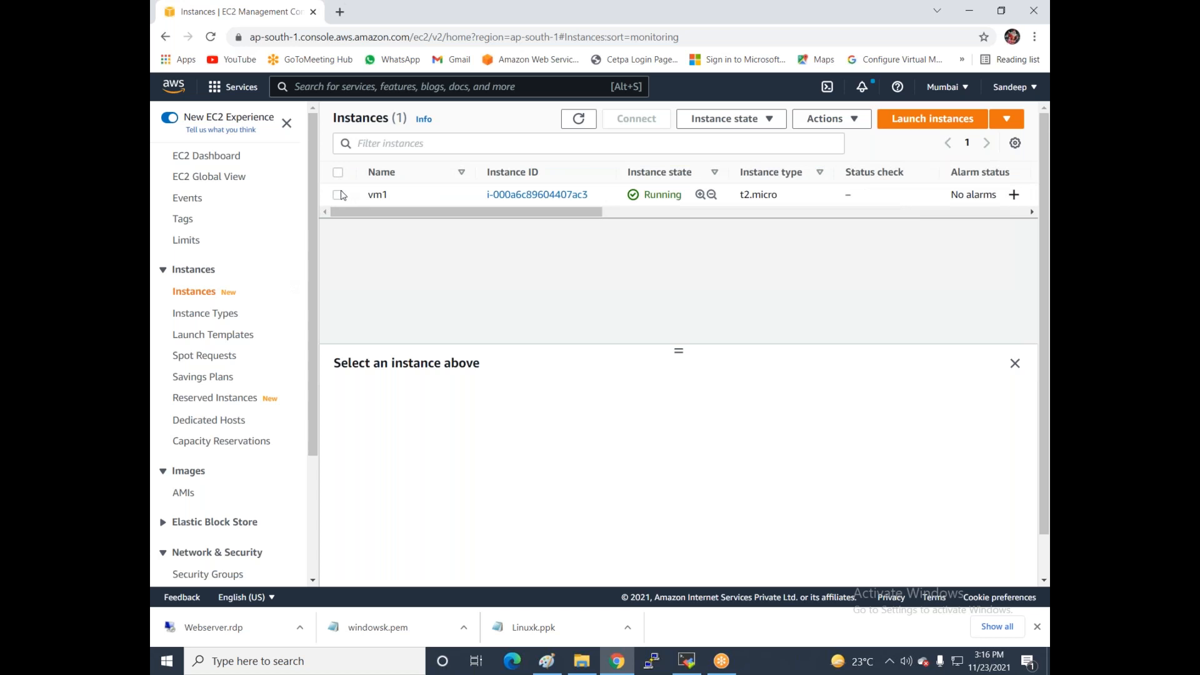
click(340, 195)
- Enable and save detailed monitoring for vm1 under Actions > Monitor and troubleshoot
click(828, 120)
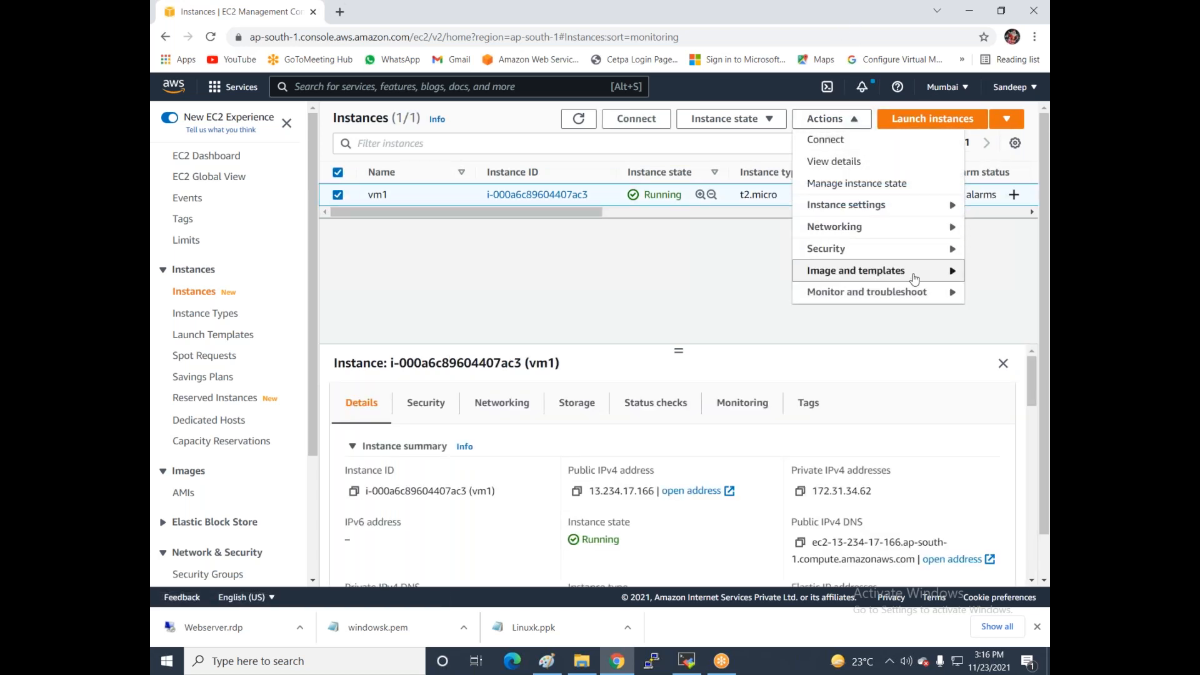
mouse_move(914, 304)
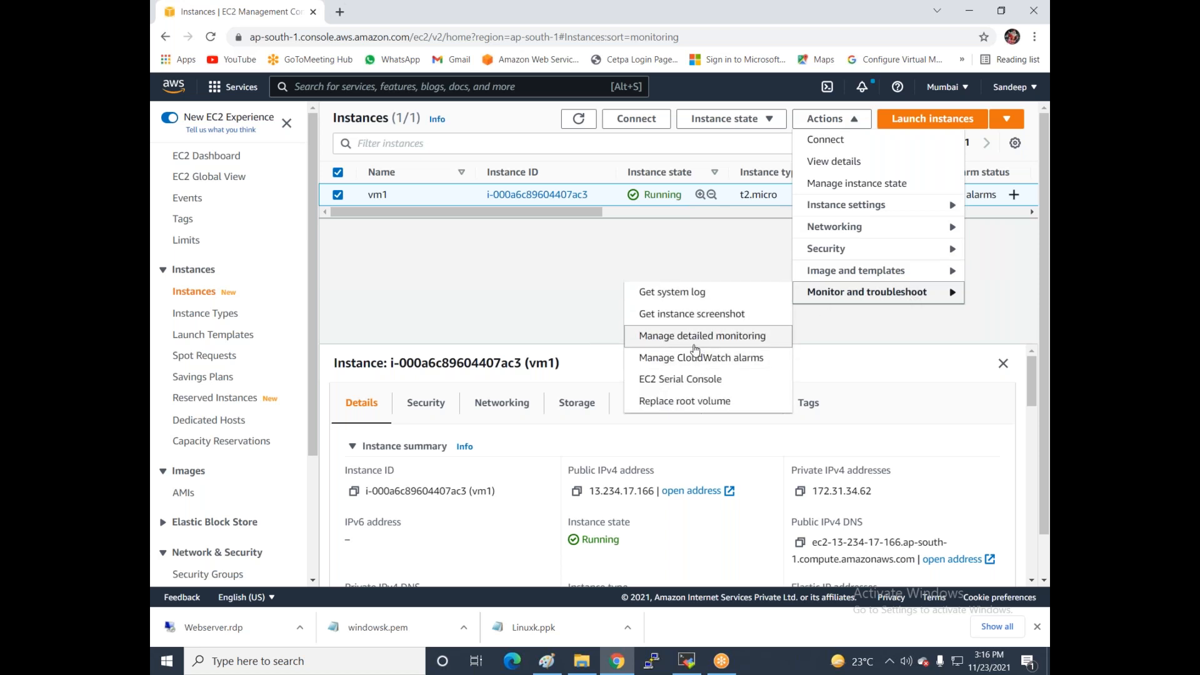
click(694, 345)
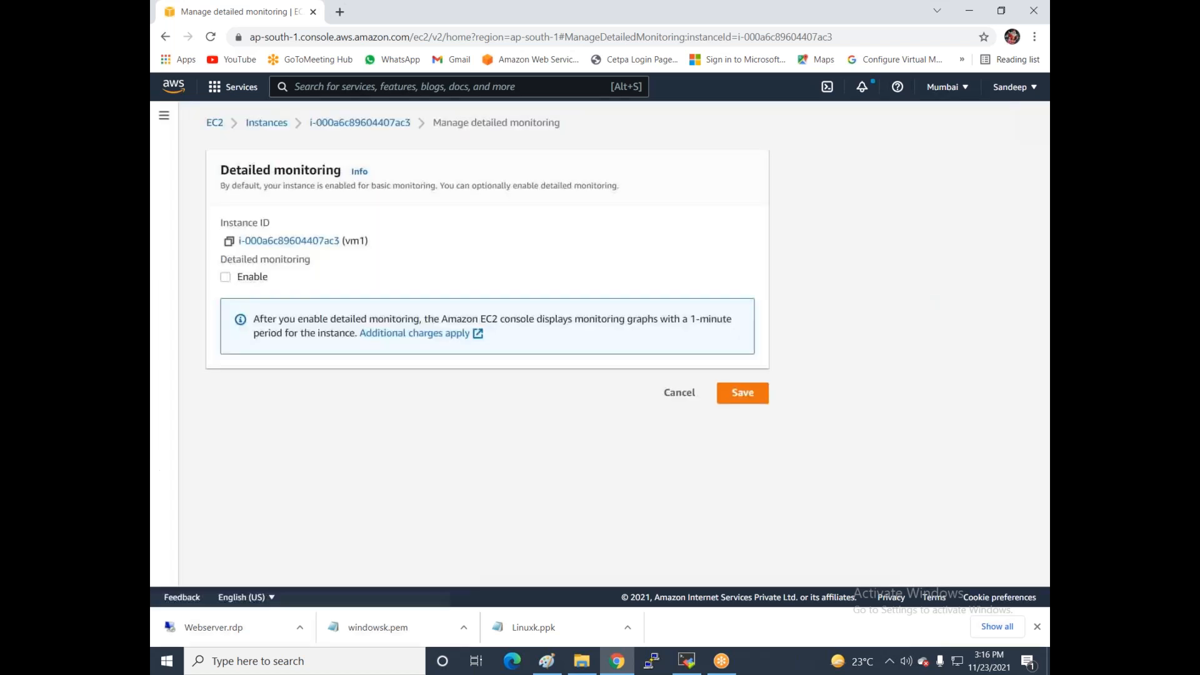
click(226, 277)
click(758, 393)
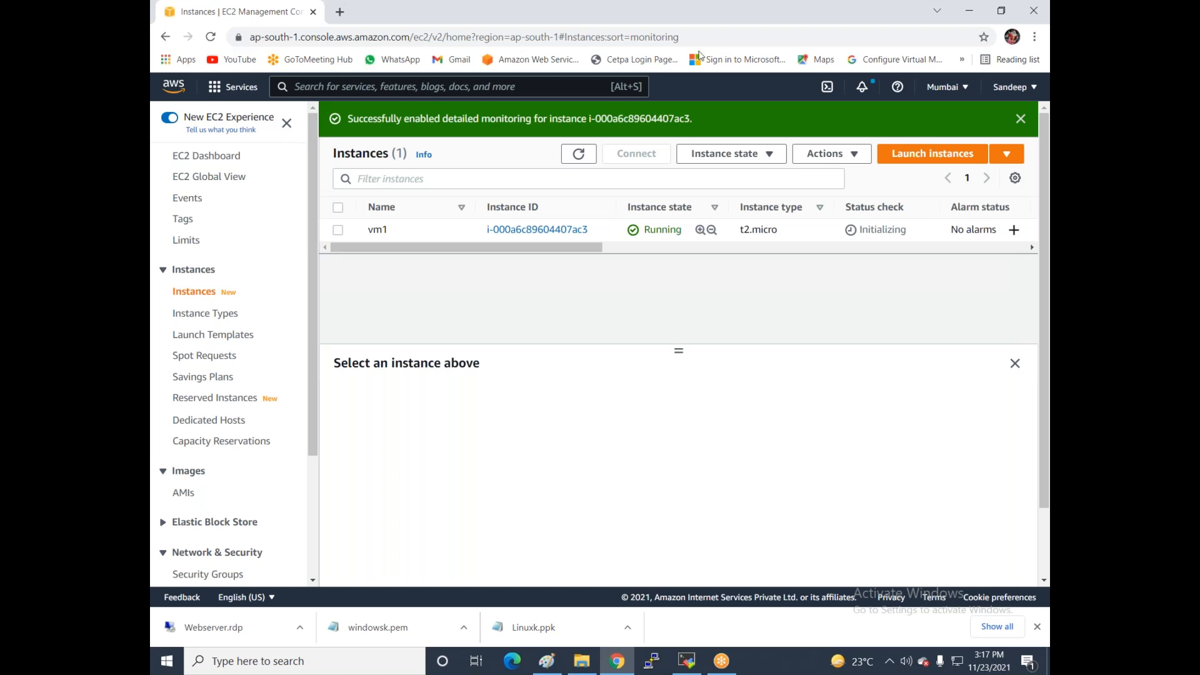
- Search the console for 'cloud wa' and go to the CloudWatch service
click(477, 82)
text(cloud wa)
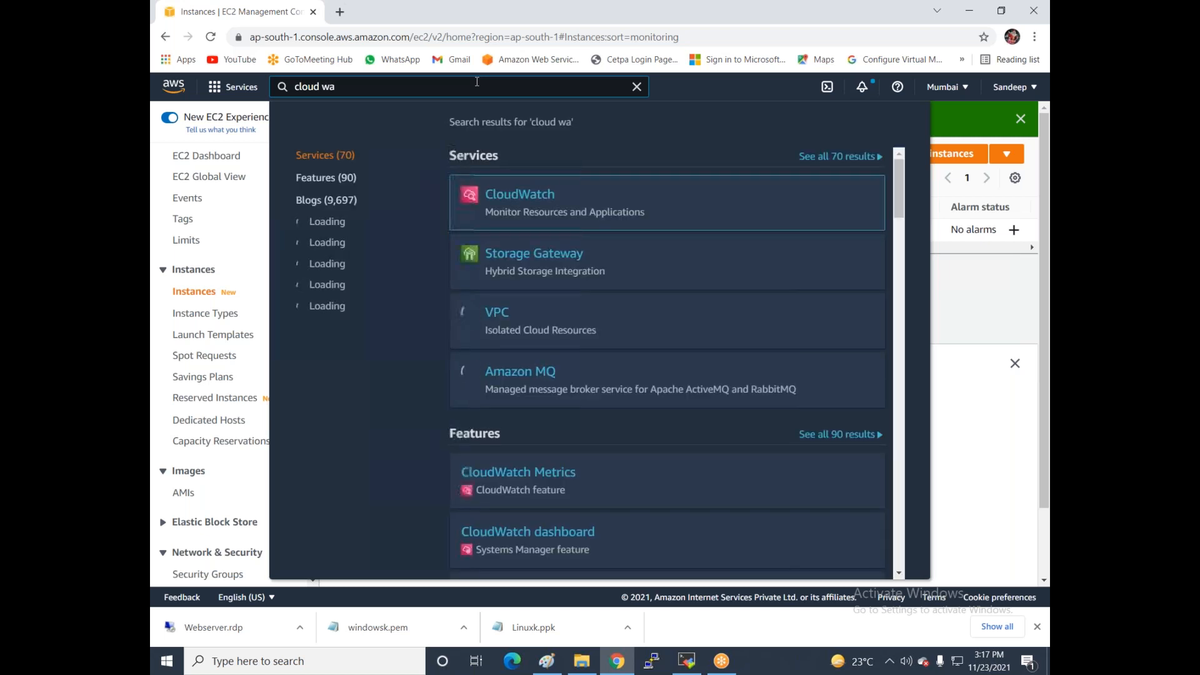
click(542, 194)
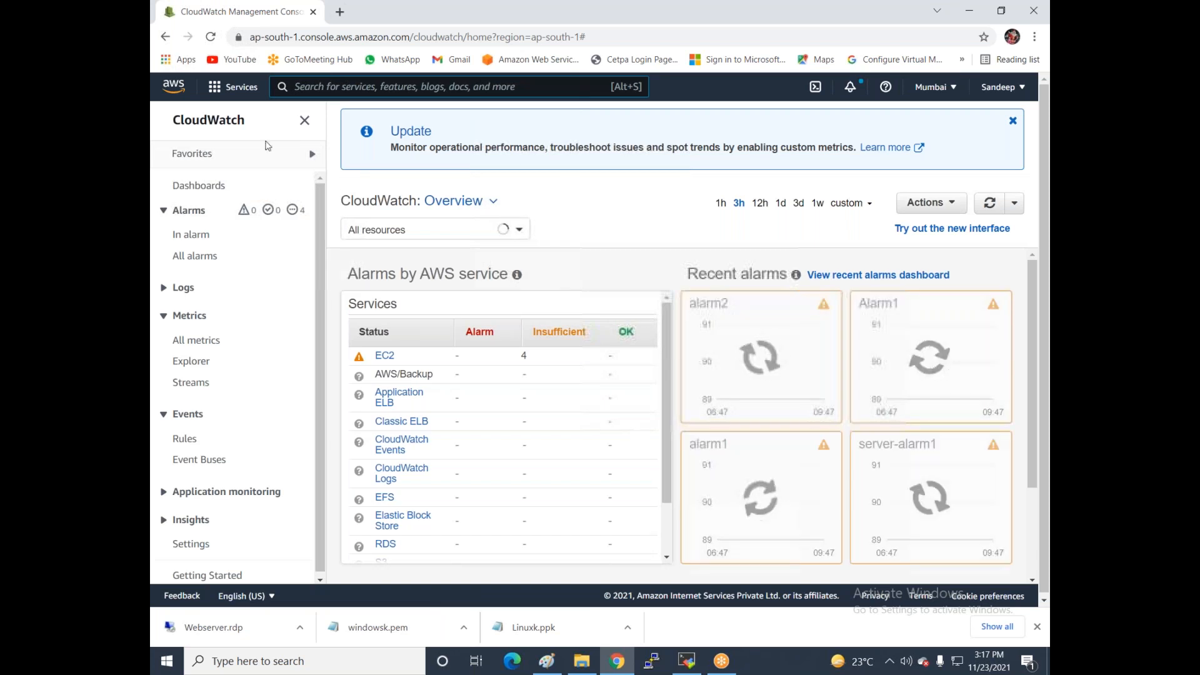
- Delete the web1 CloudWatch dashboard
click(182, 191)
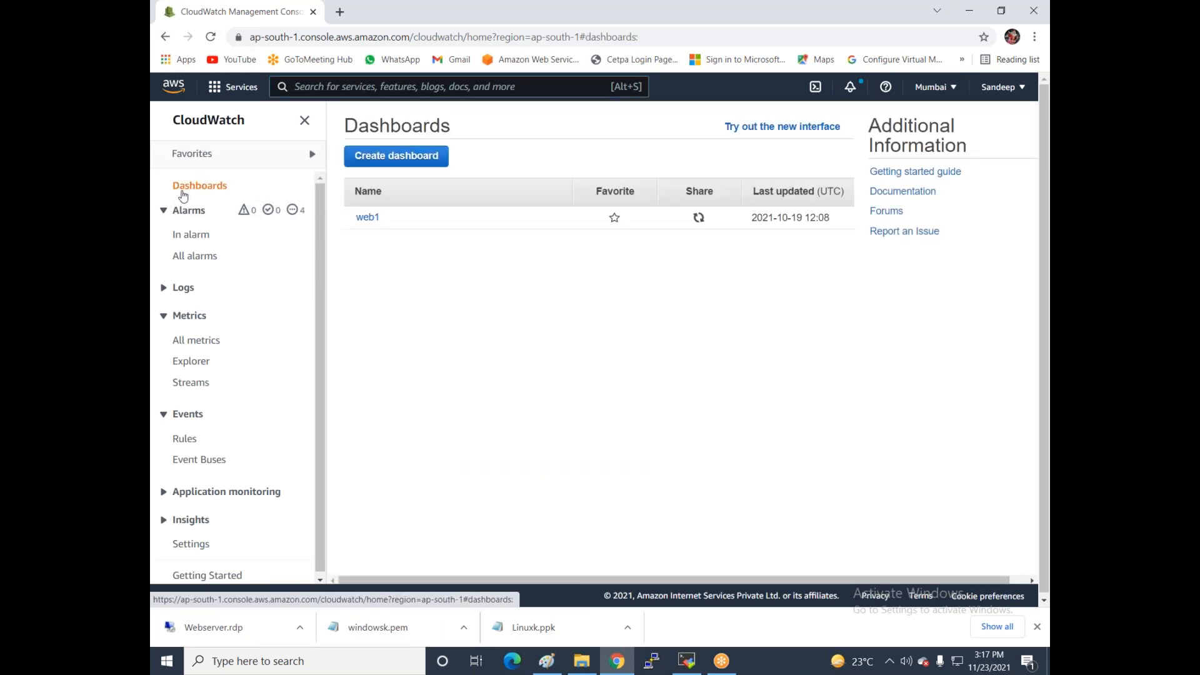
click(366, 217)
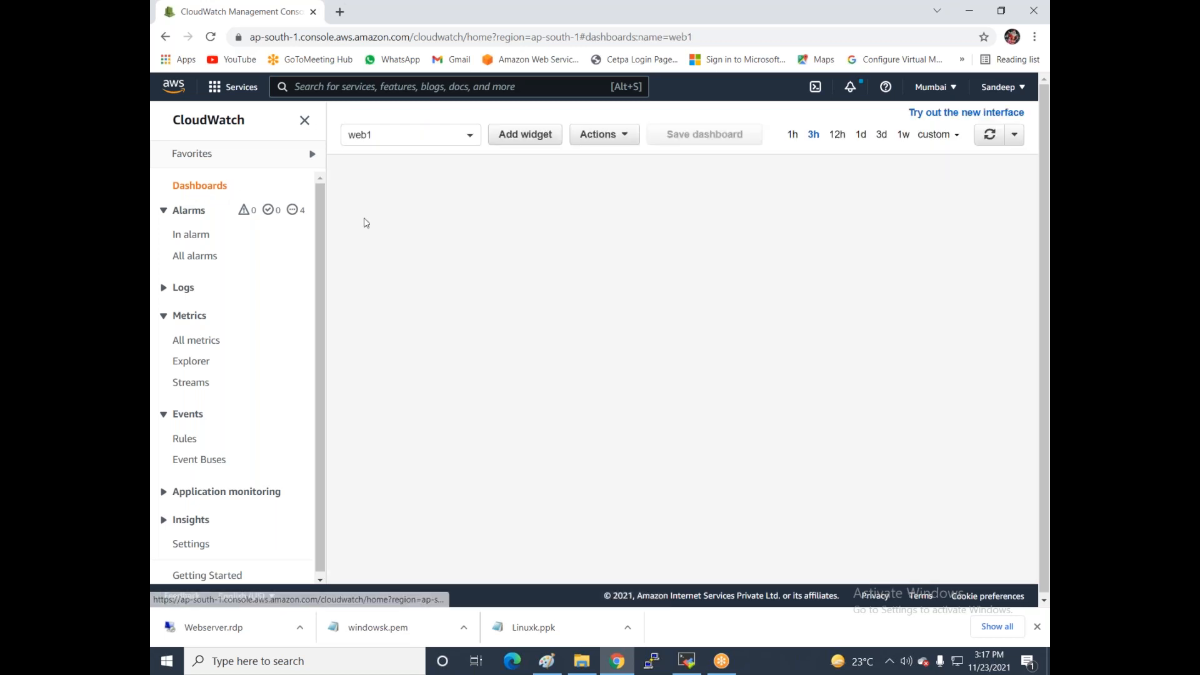
click(603, 133)
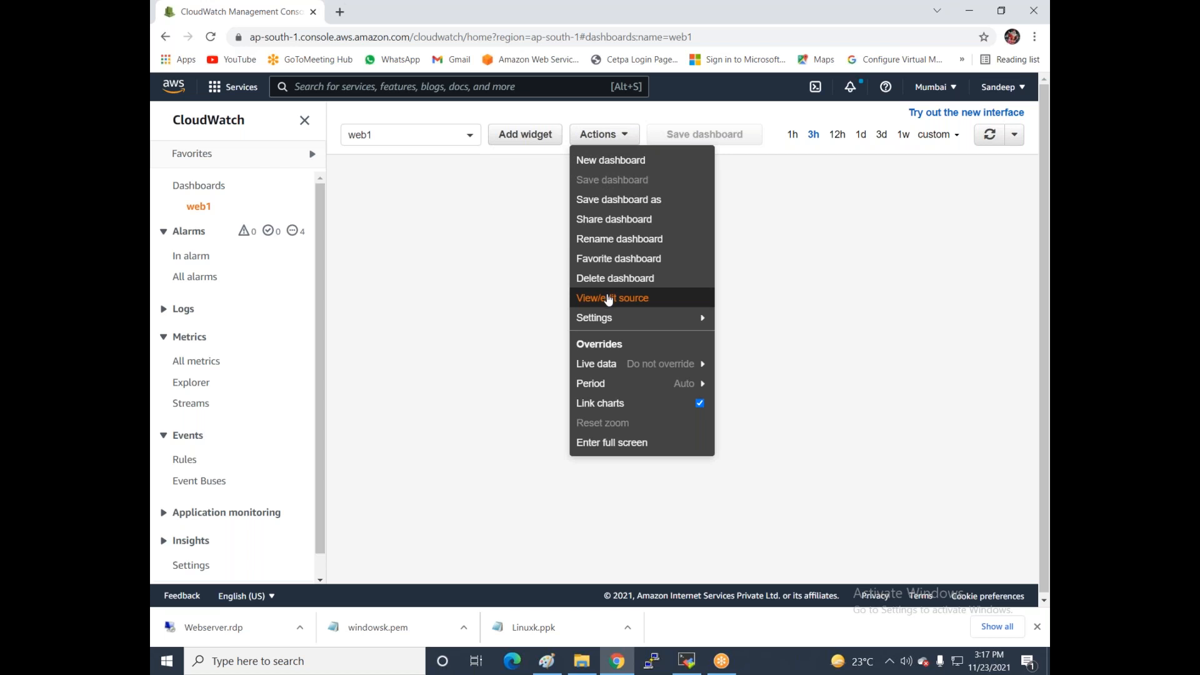
click(610, 278)
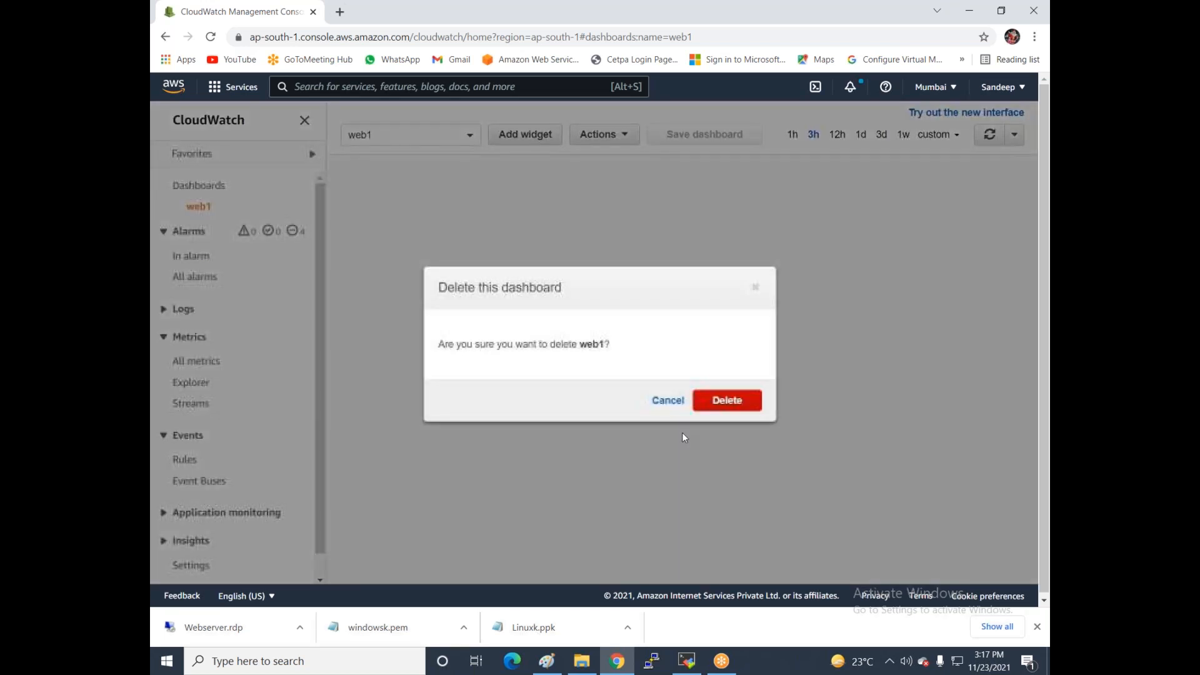
click(722, 400)
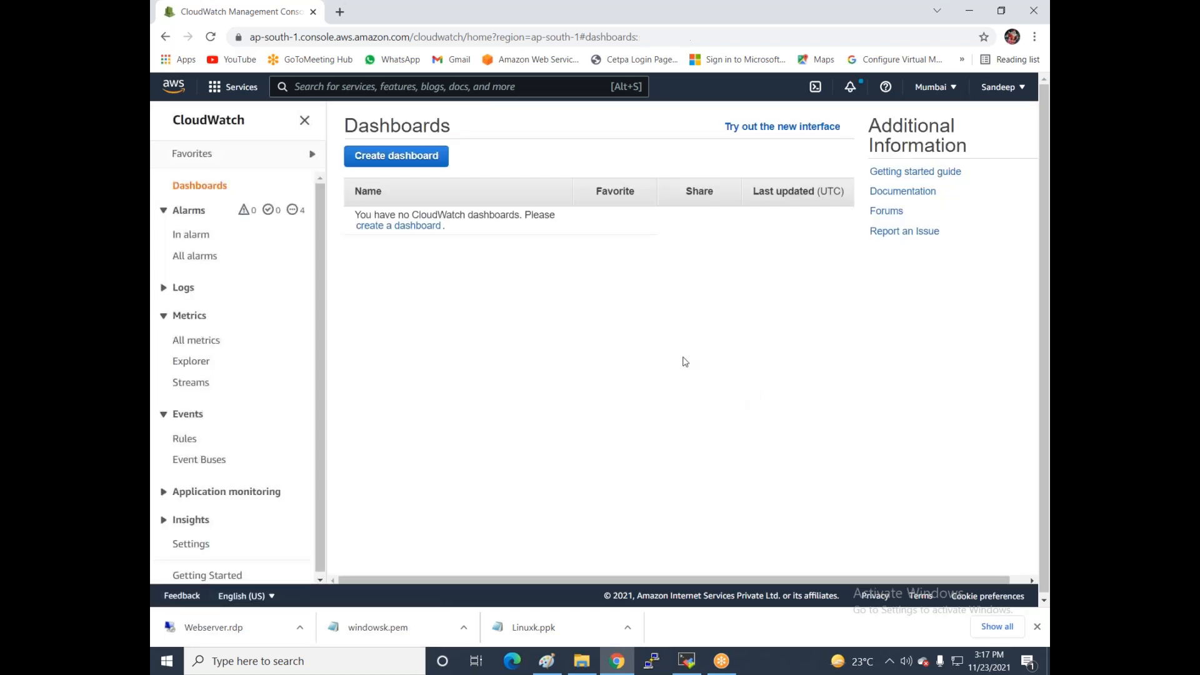
- Create a new dashboard named vm1
click(382, 161)
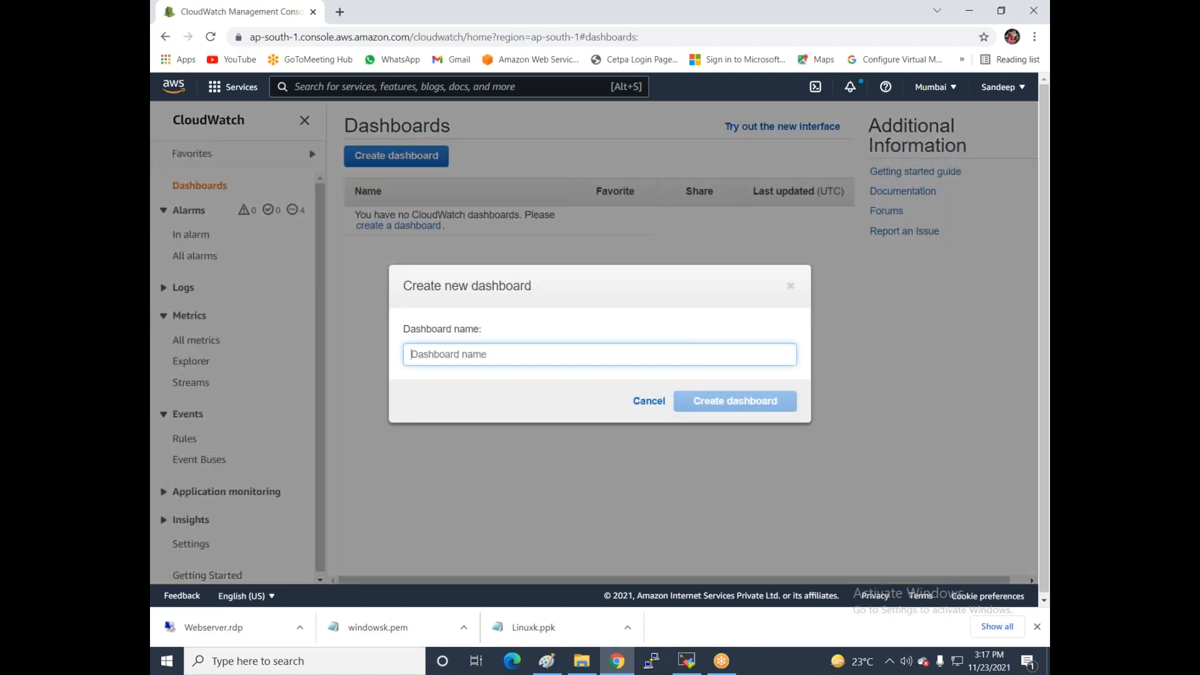
text(vm1)
click(698, 409)
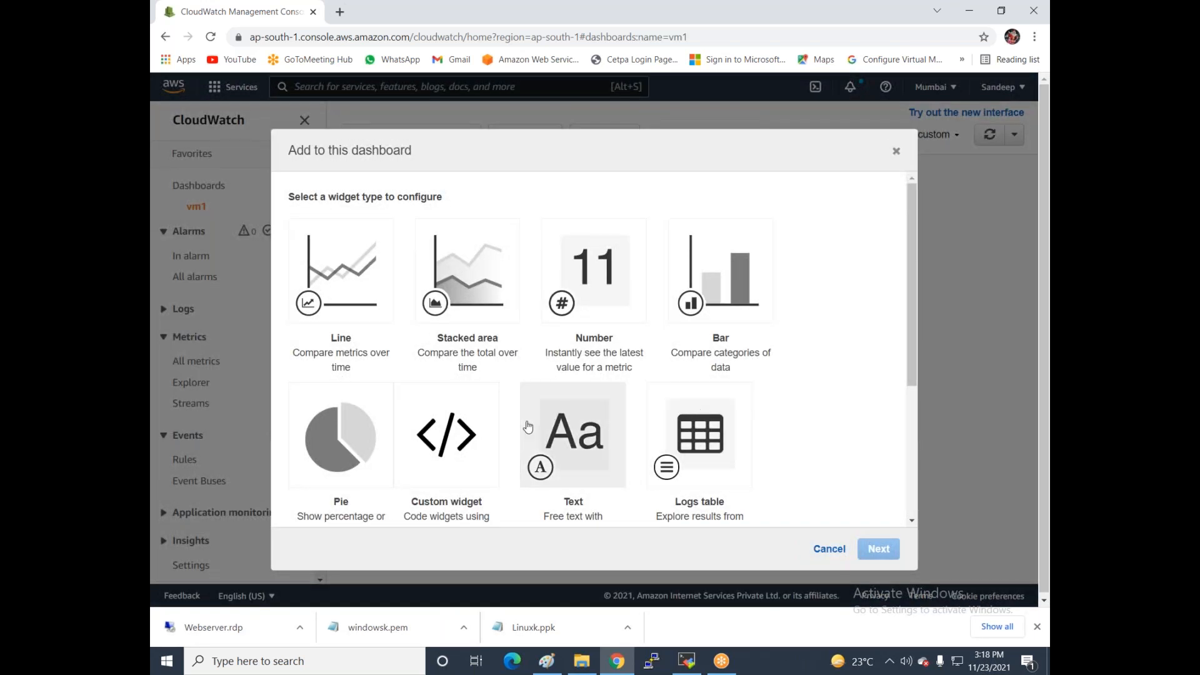
- Choose a Number widget and browse the EC2 Per-Instance Metrics
click(585, 267)
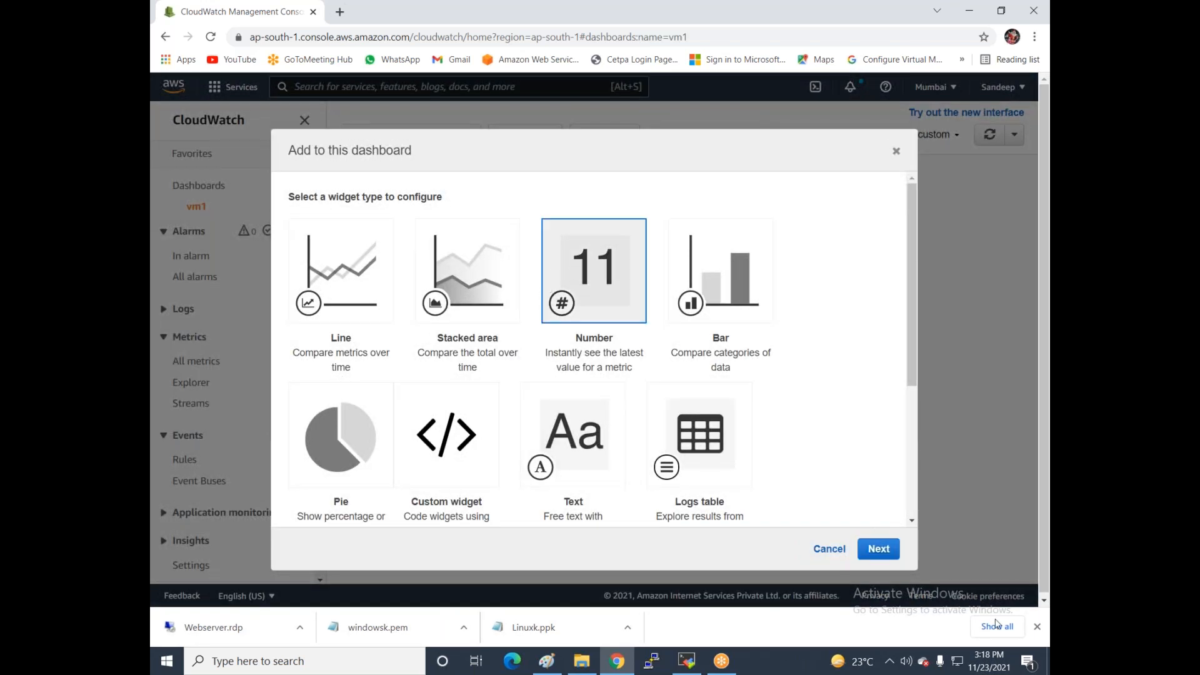
click(878, 550)
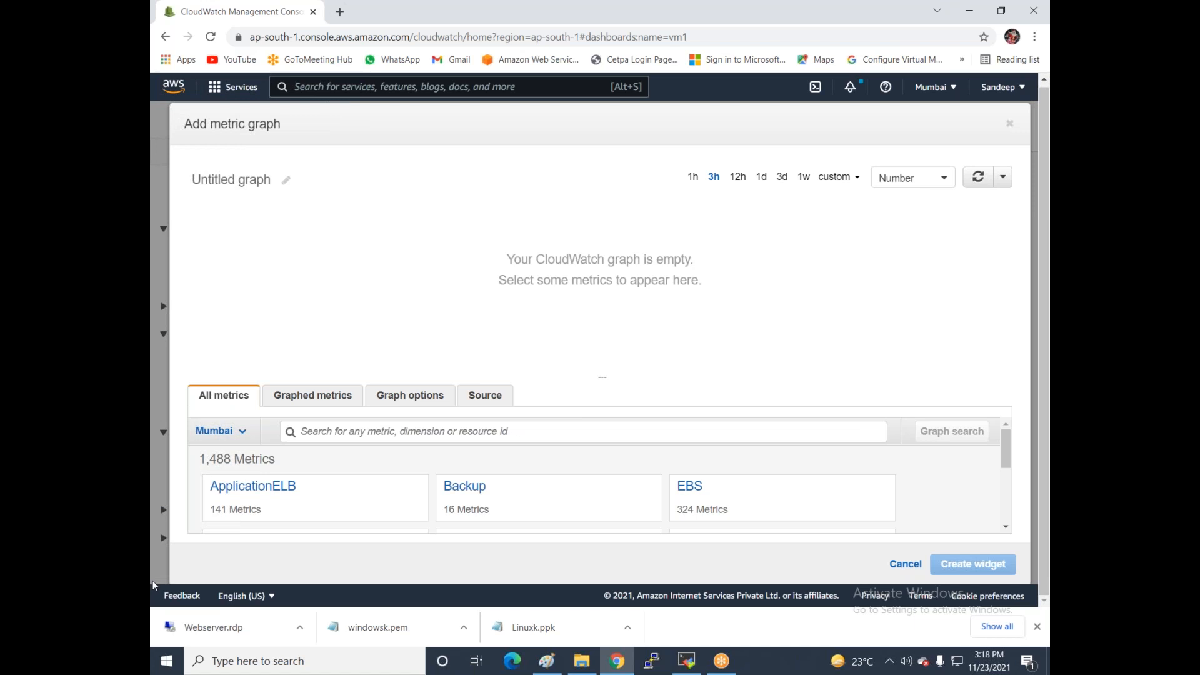
scroll(573, 490, down, 5)
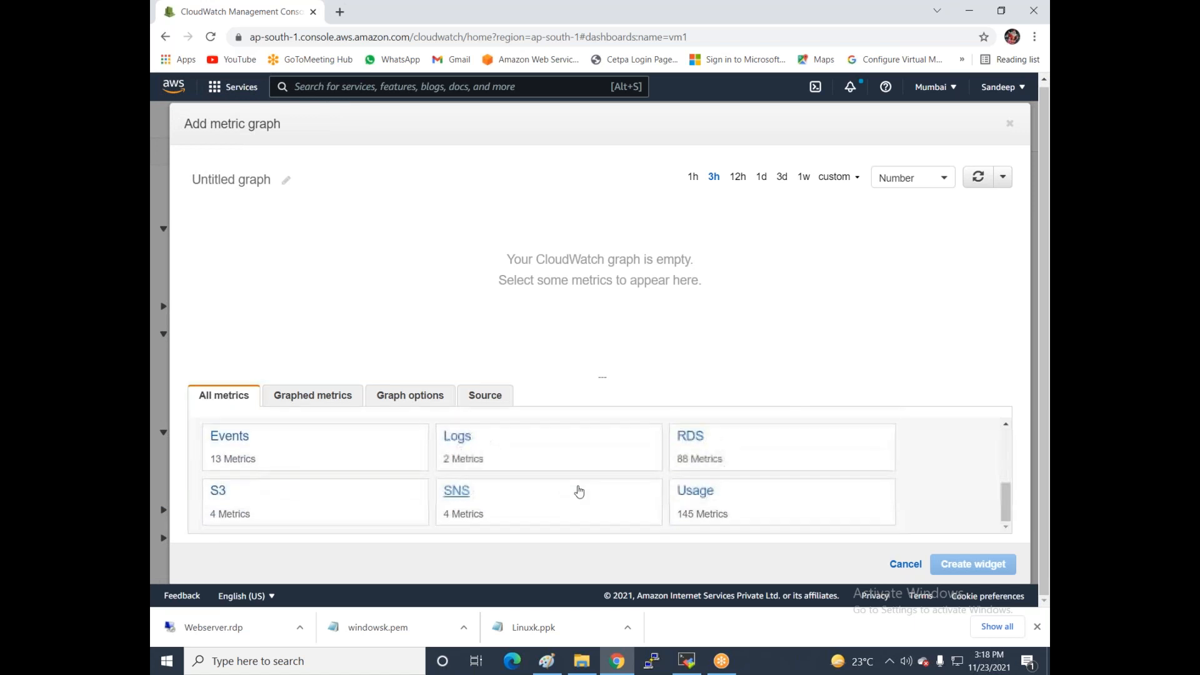
scroll(574, 491, up, 4)
scroll(605, 480, down, 1)
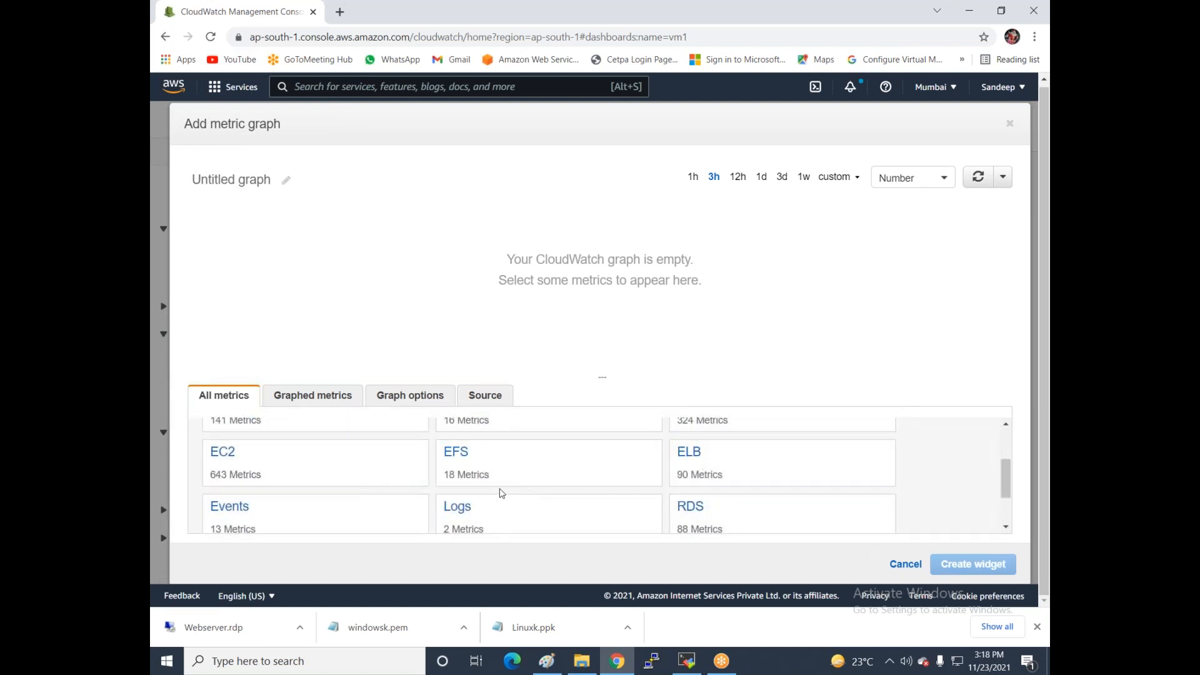
click(222, 454)
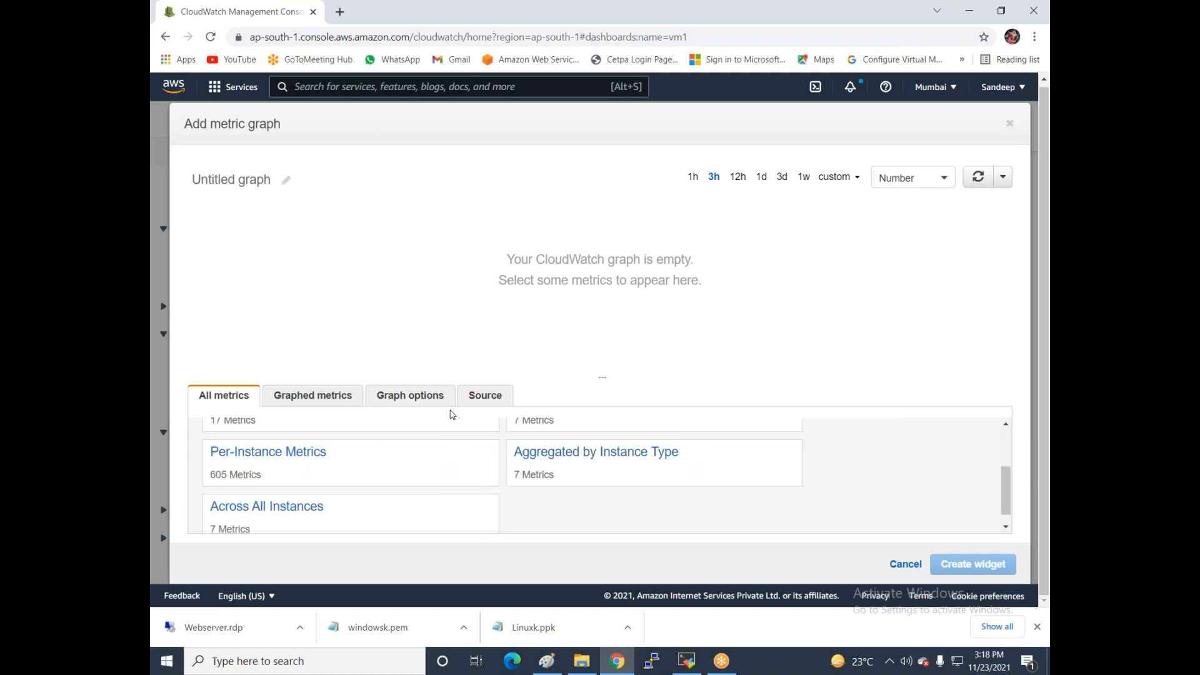
click(260, 455)
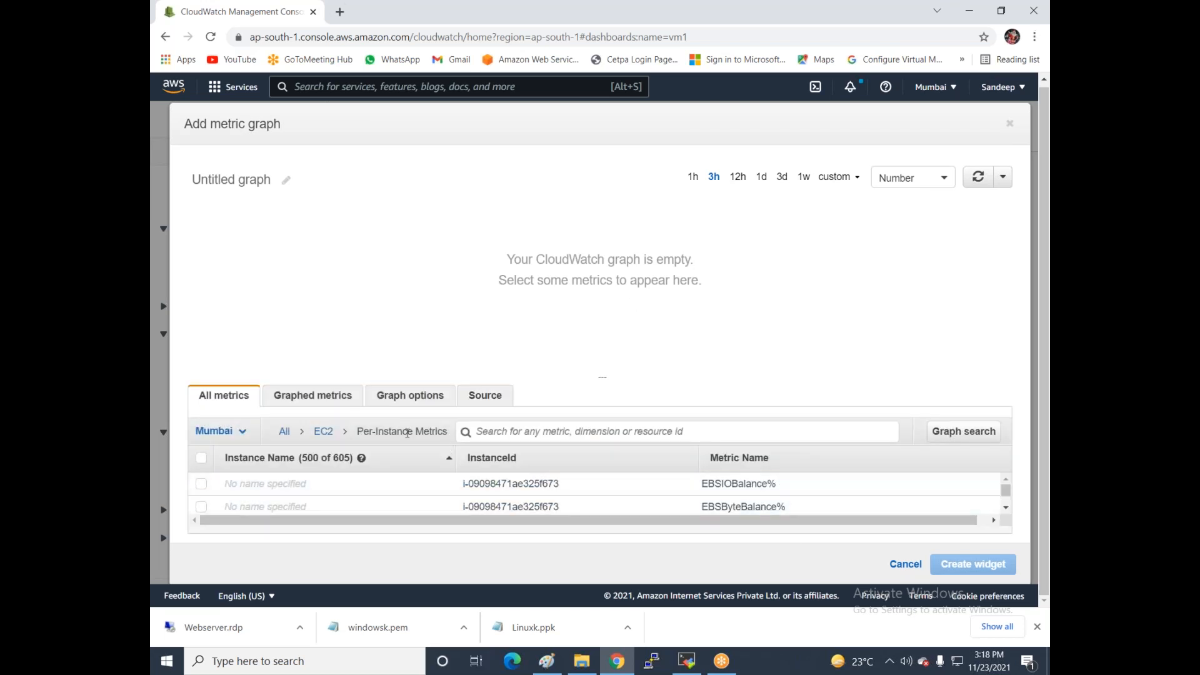
- Enlarge the metrics table, filter it by vm1, then remove that filter
drag(603, 378, 617, 213)
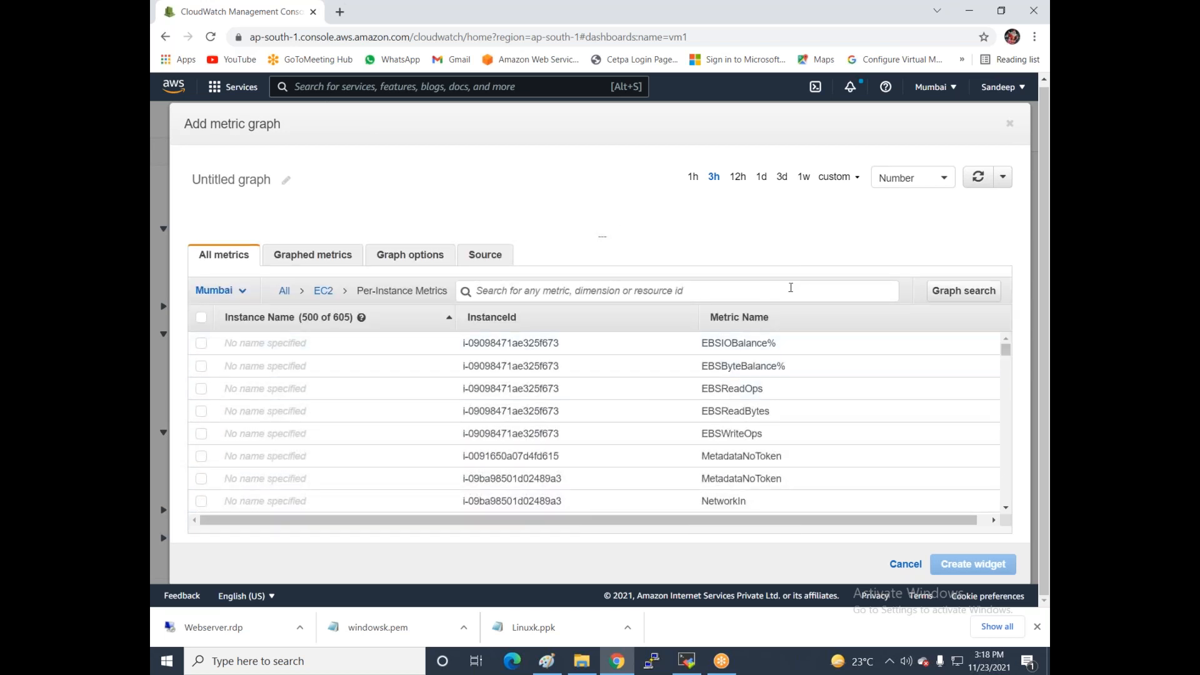
scroll(718, 412, down, 5)
scroll(594, 425, down, 5)
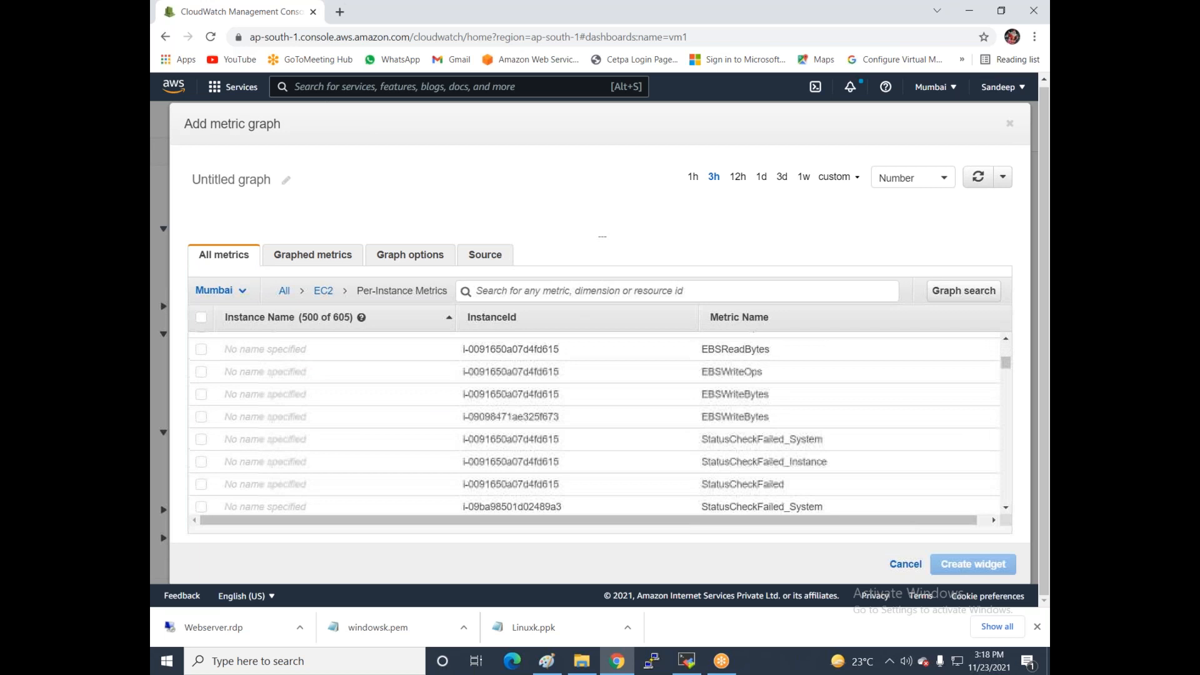
click(505, 294)
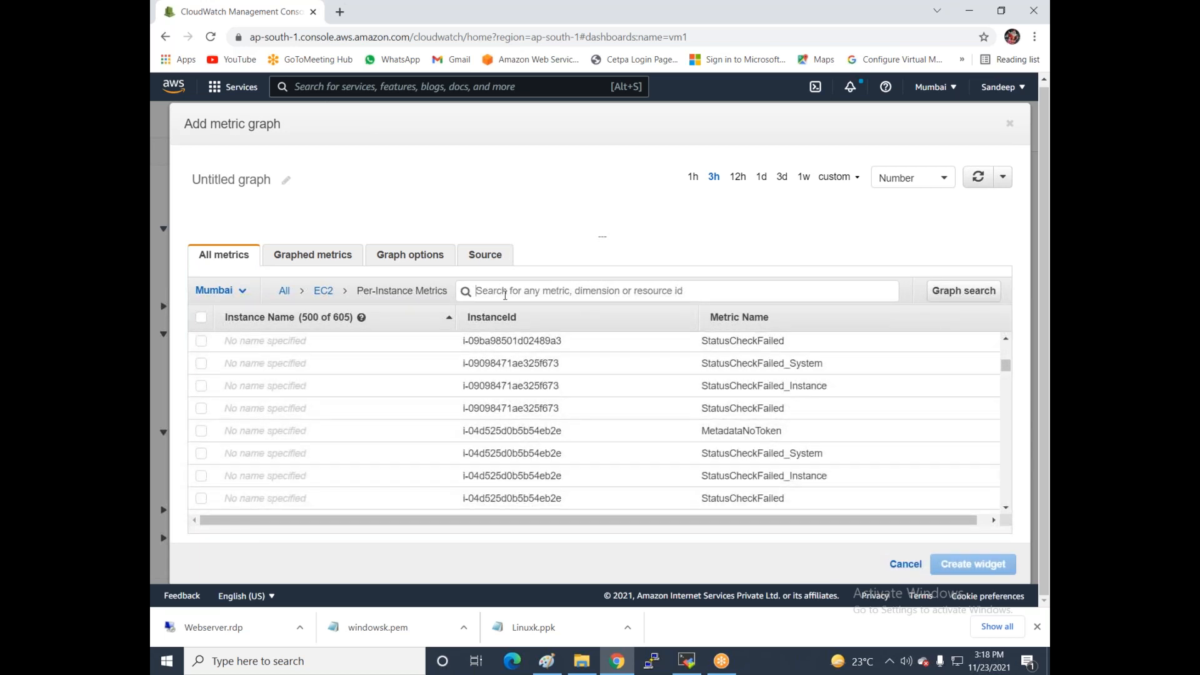
text(vm)
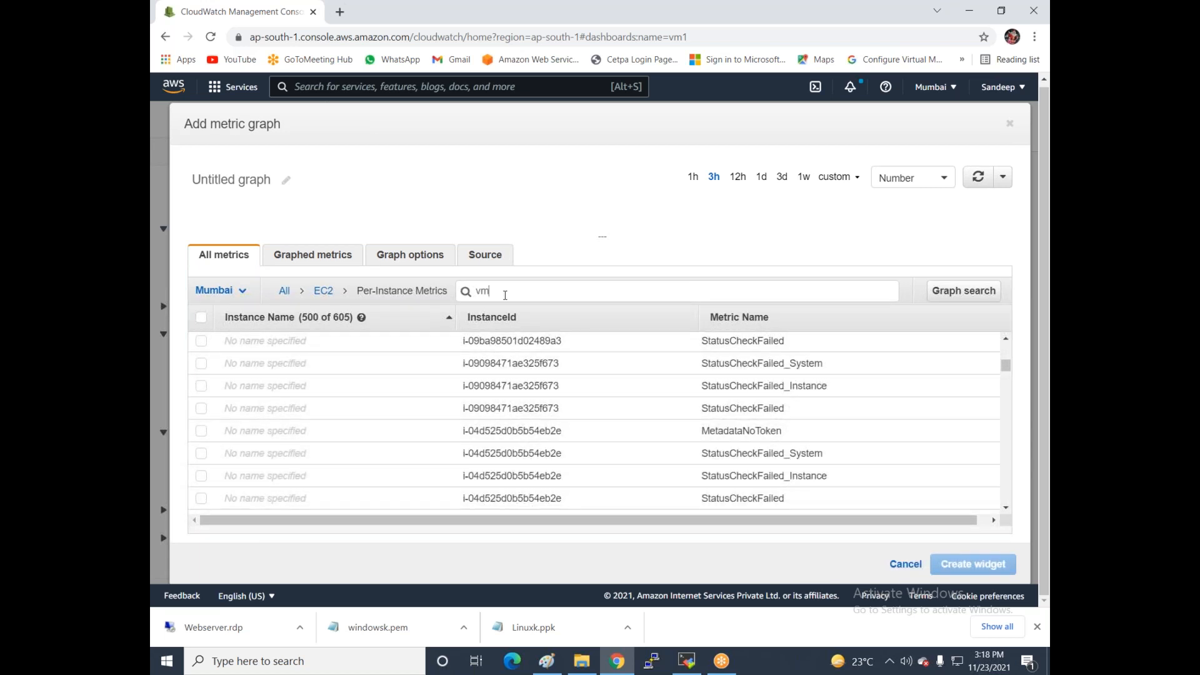
text(1)
key(Return)
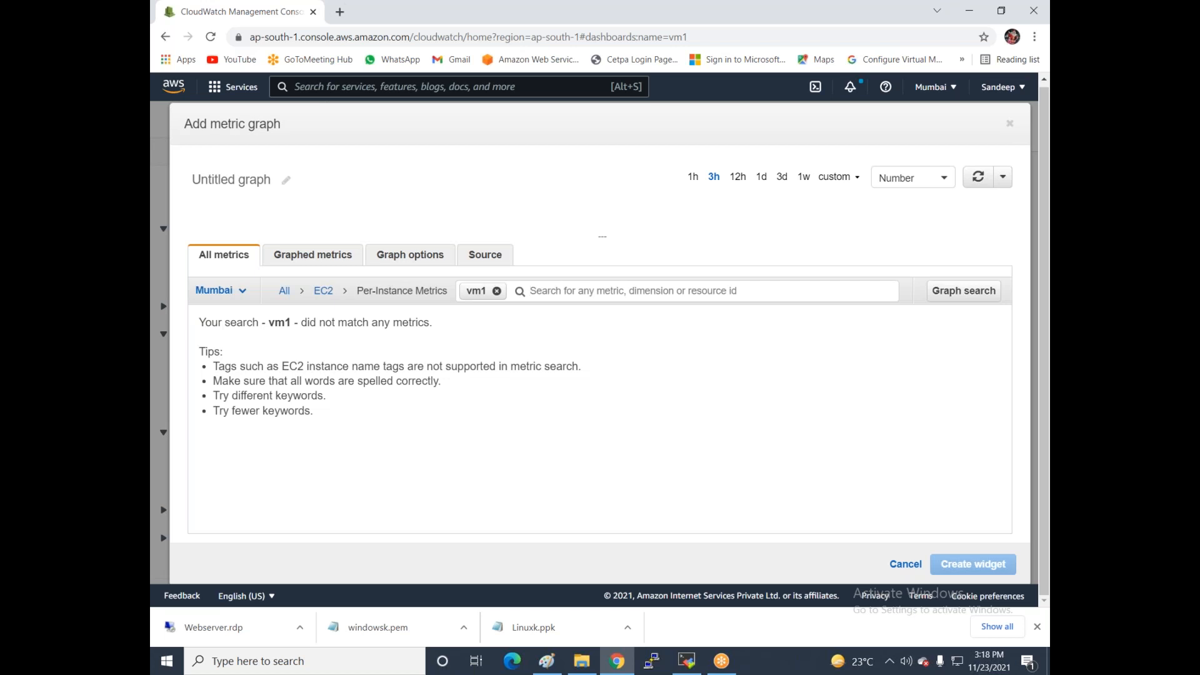
key(BackSpace)
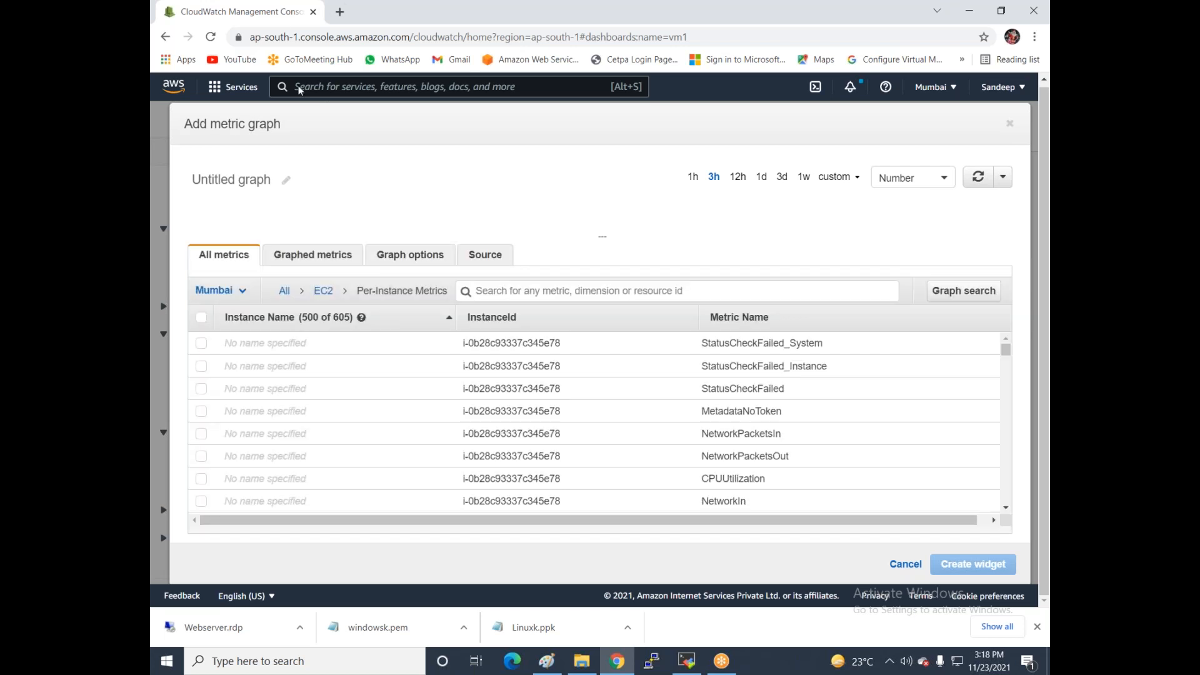
- Open the EC2 service in a new browser tab
click(221, 95)
right_click(473, 195)
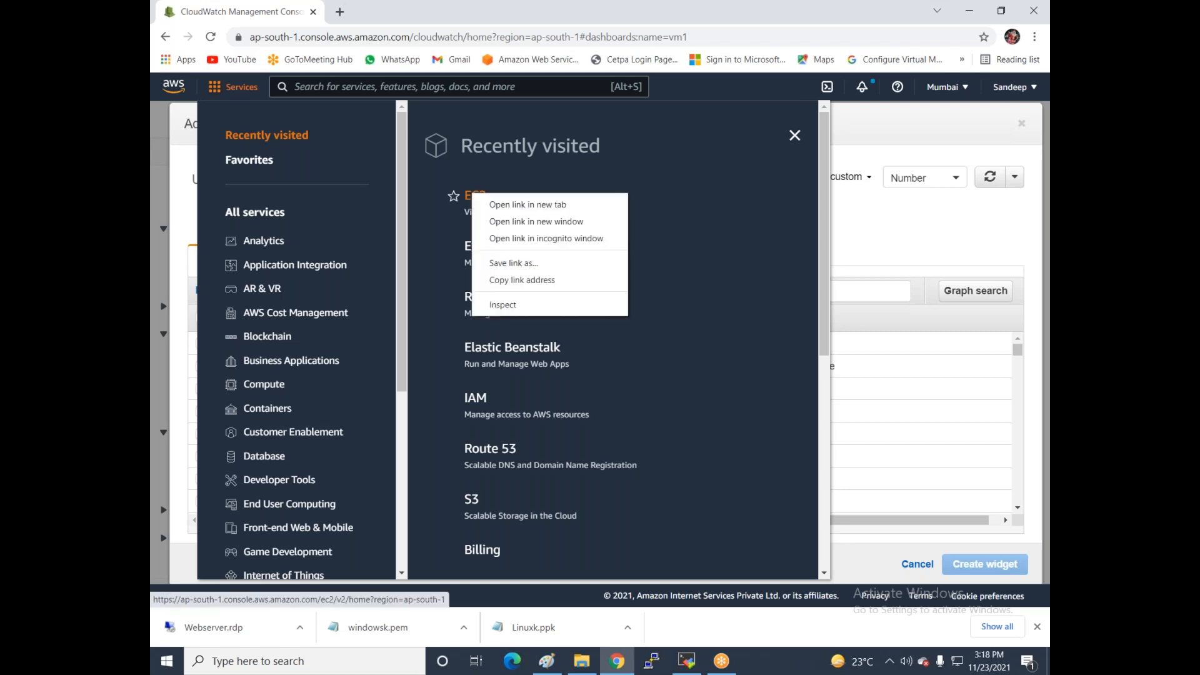
click(500, 205)
click(794, 135)
click(412, 14)
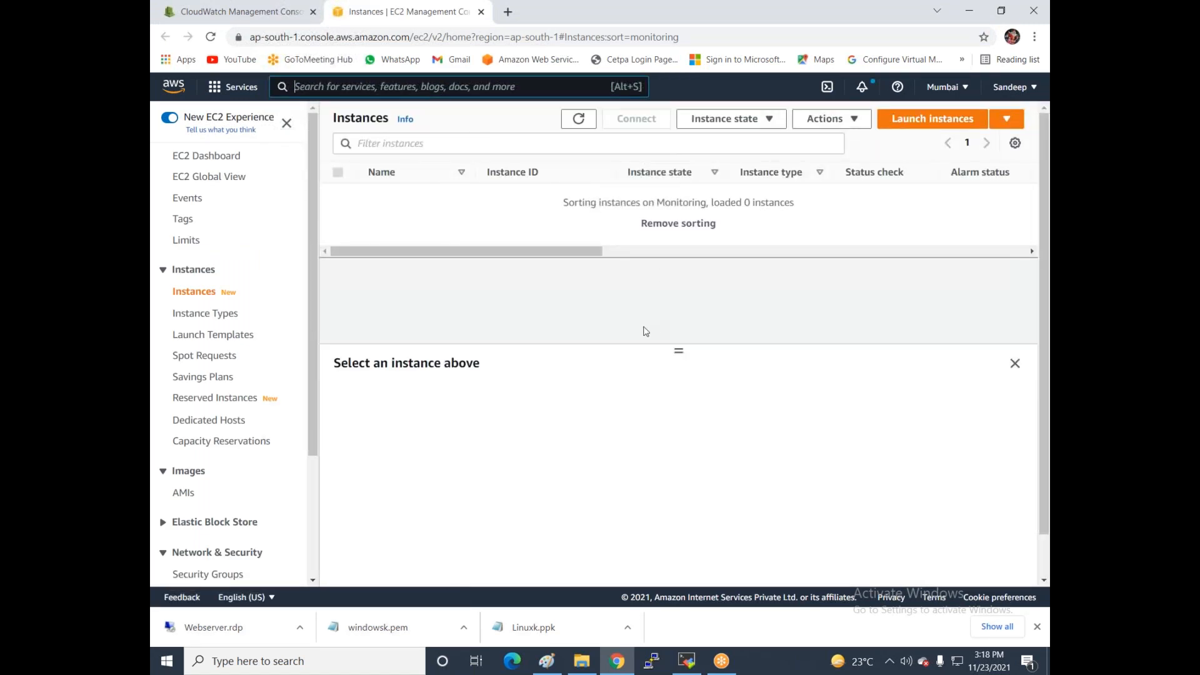
- Copy vm1's instance ID from its EC2 details and return to CloudWatch's metric search box
click(198, 292)
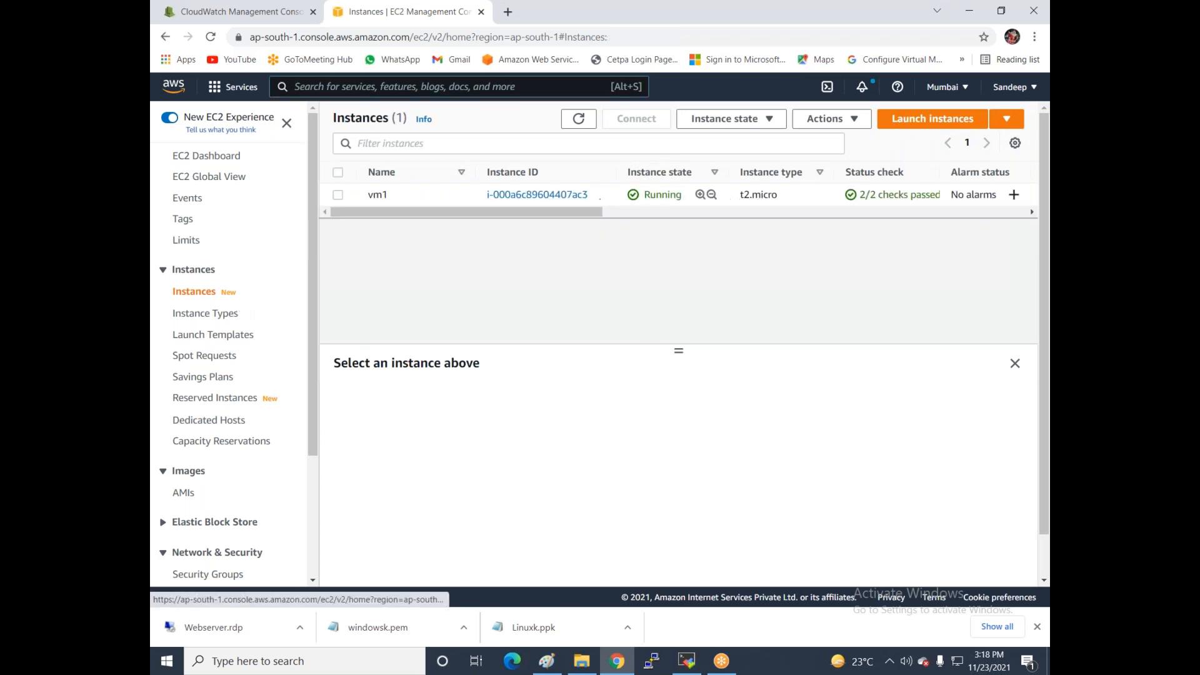
click(338, 194)
click(353, 491)
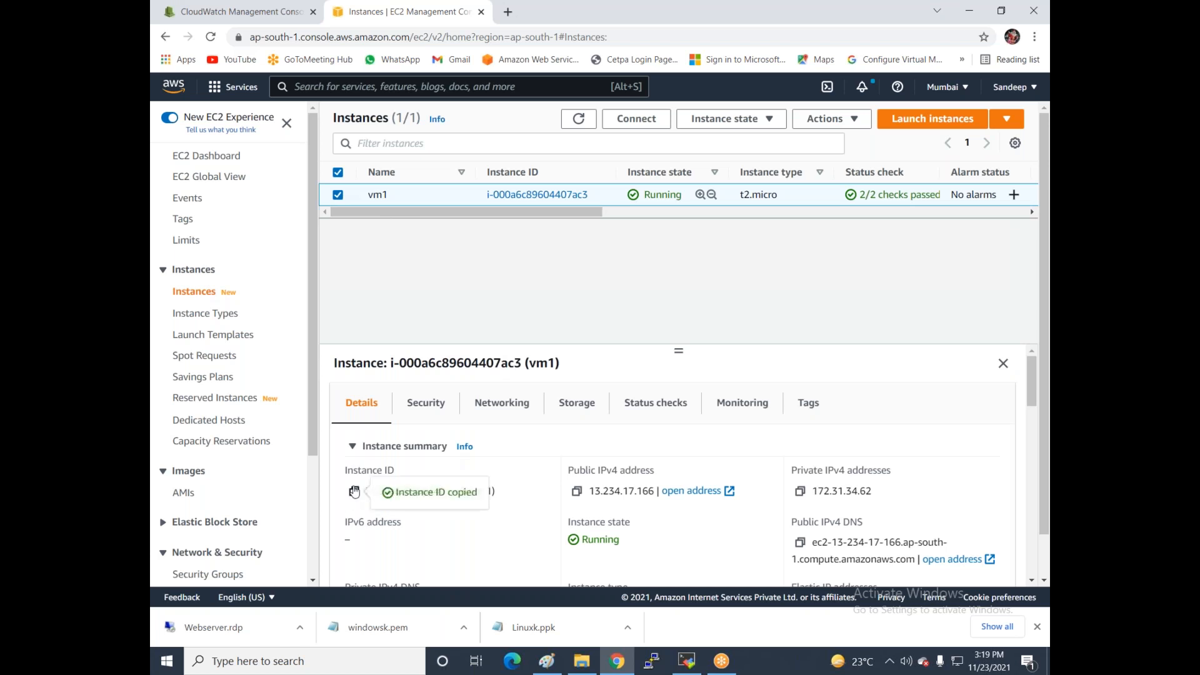
click(247, 12)
click(508, 298)
- Filter metrics by vm1's pasted instance ID and graph CPUUtilization, NetworkIn, NetworkOut and DiskWriteBytes
key(ctrl+v)
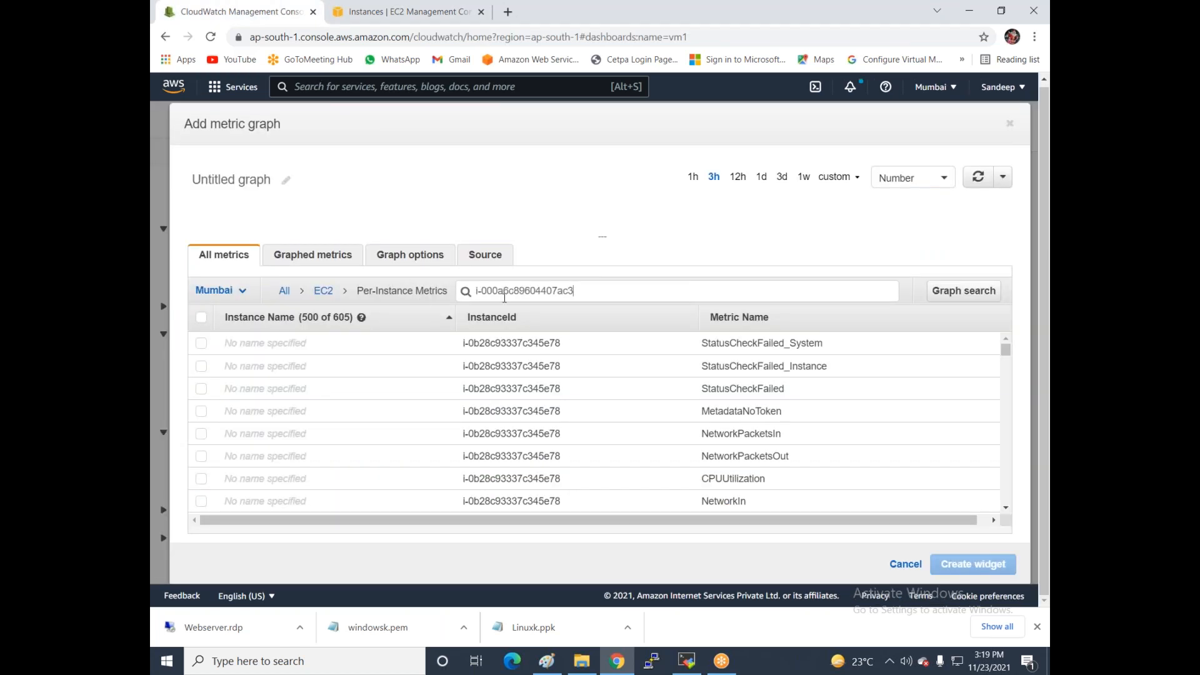
key(Return)
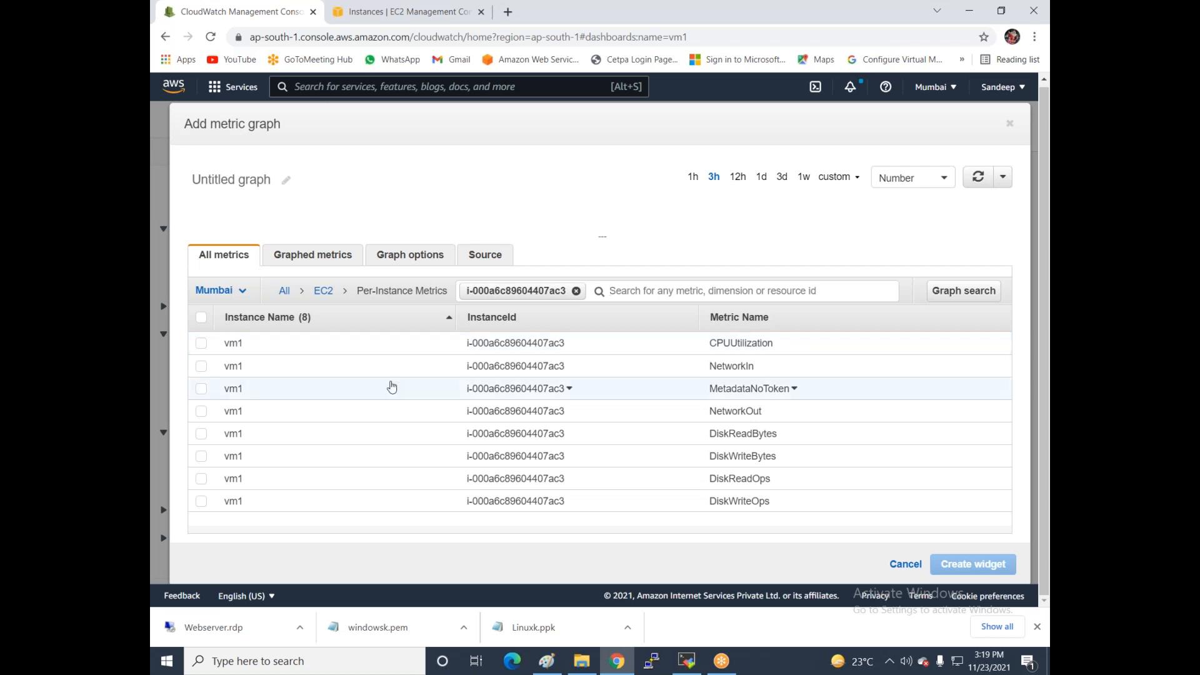
click(202, 345)
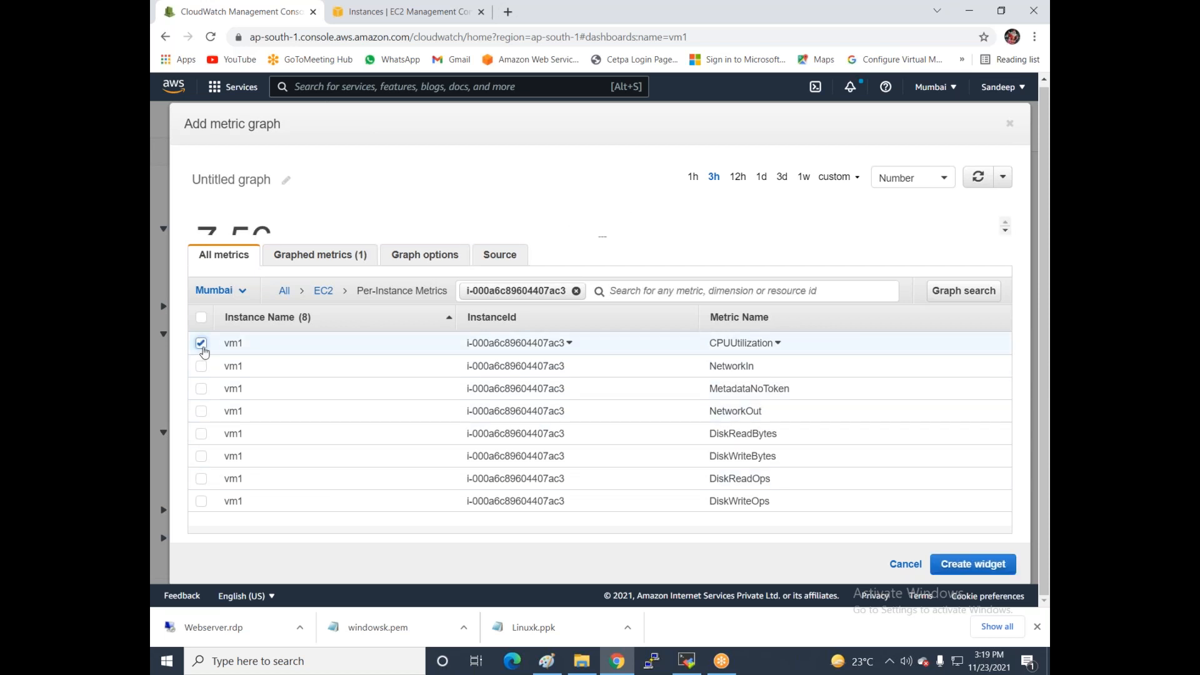
click(201, 368)
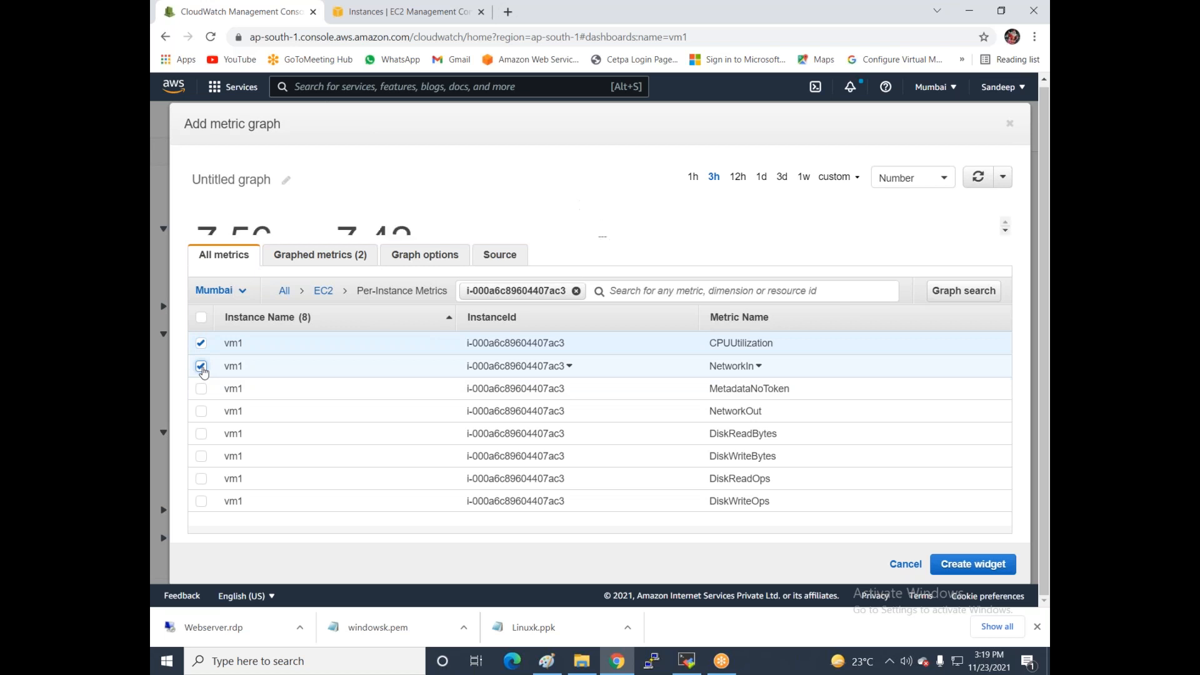
click(200, 413)
click(201, 456)
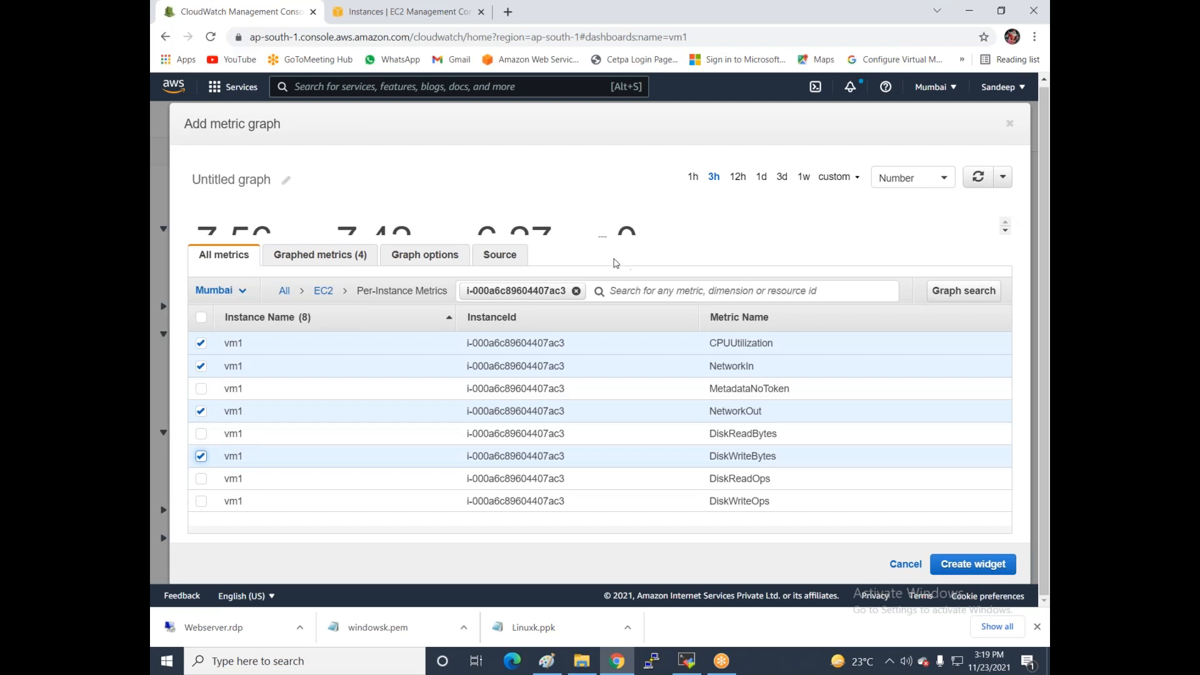
drag(600, 236, 601, 309)
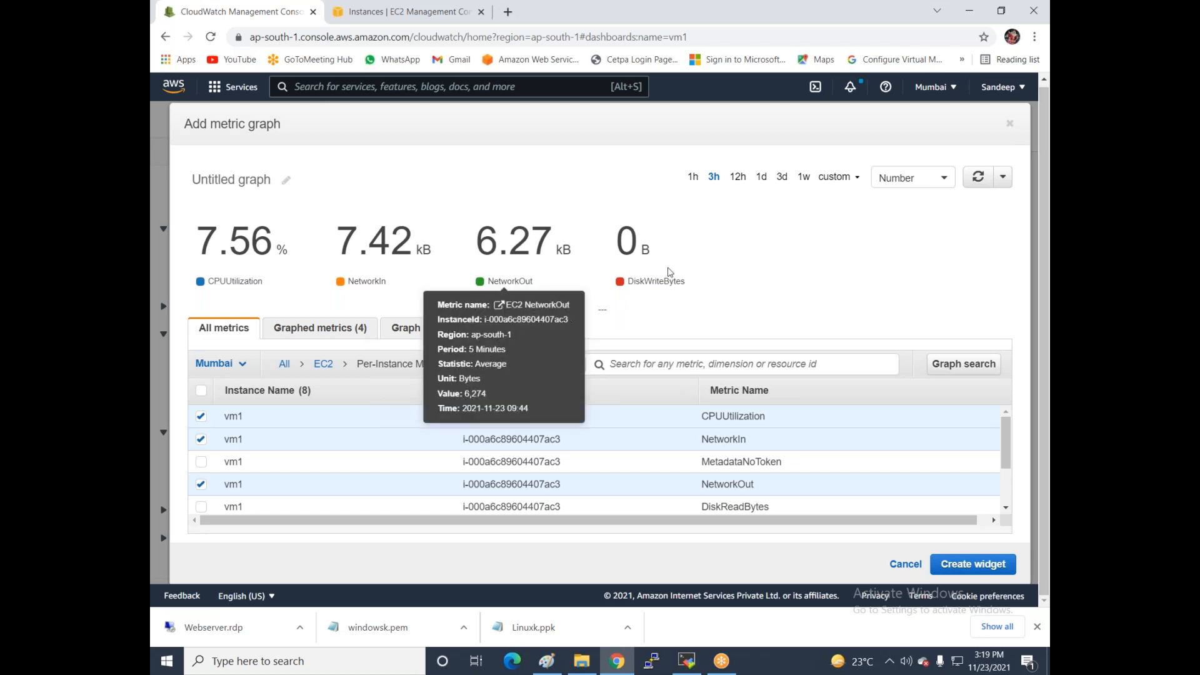
- Set a custom relative 1-minute time range, giving 1.5%, 595 B, 503 B and 0 B
click(856, 180)
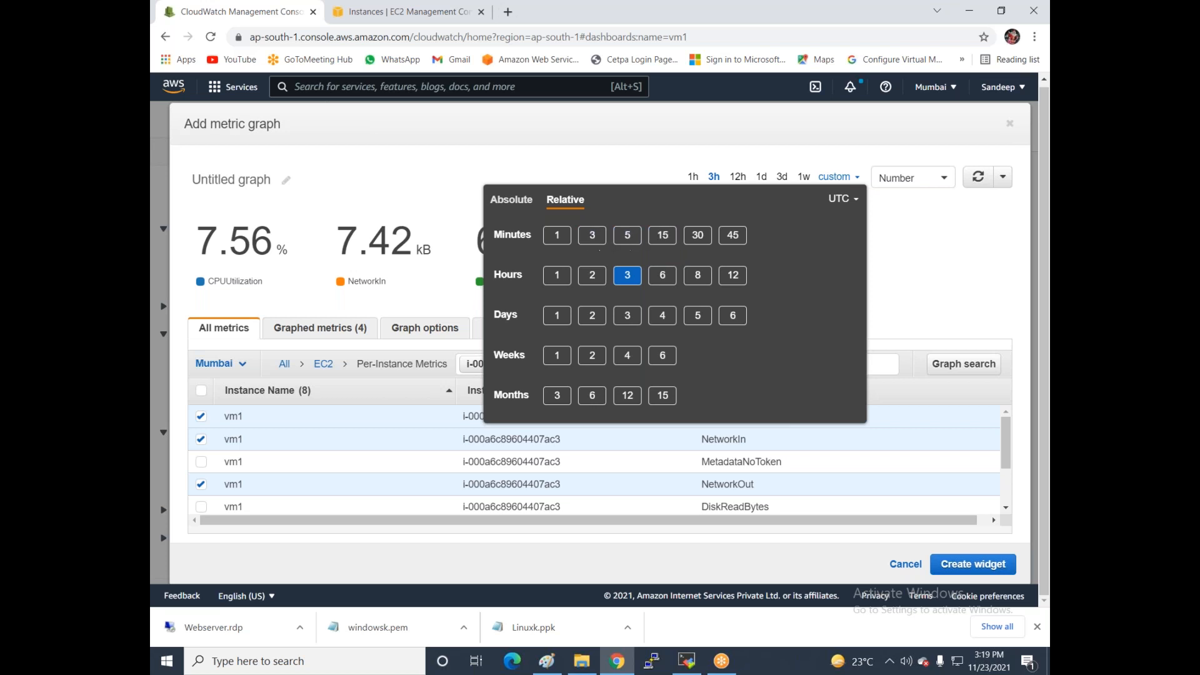
click(558, 236)
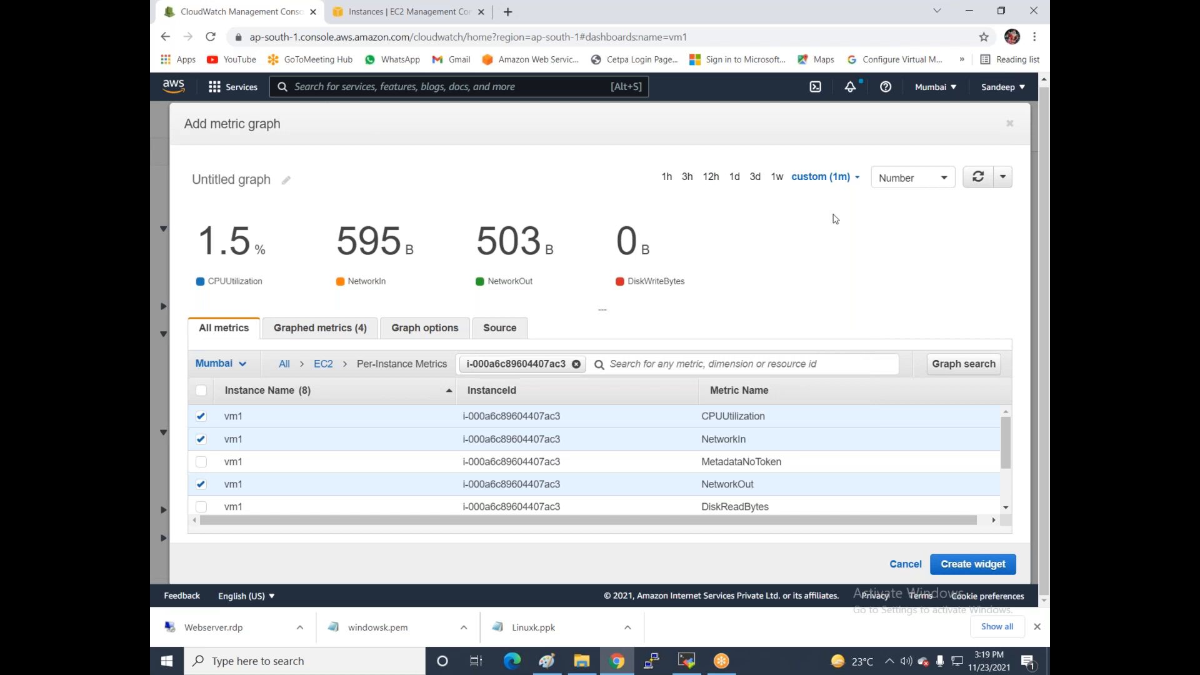
click(854, 177)
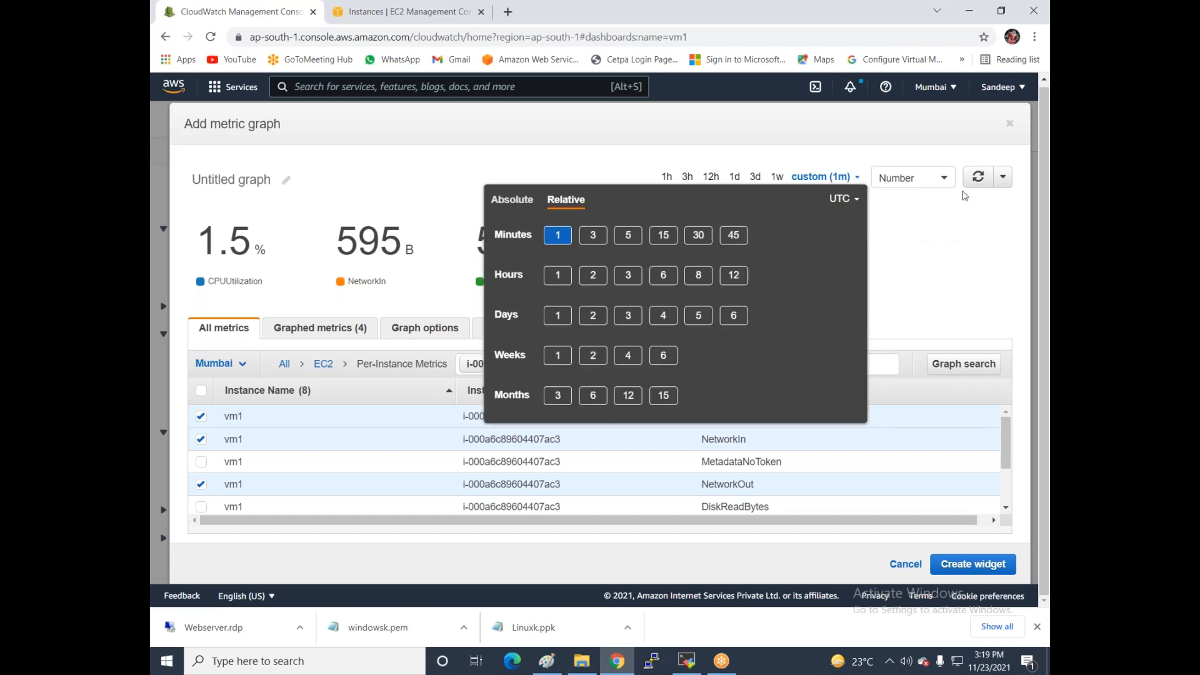
click(1003, 178)
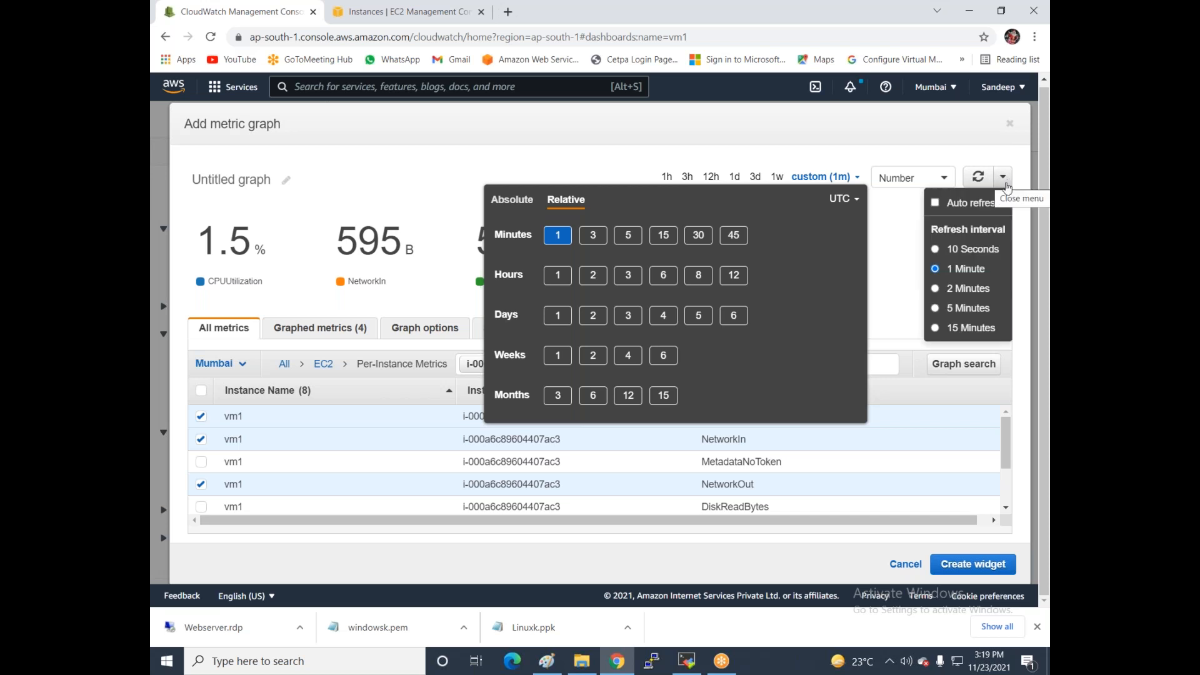
click(901, 216)
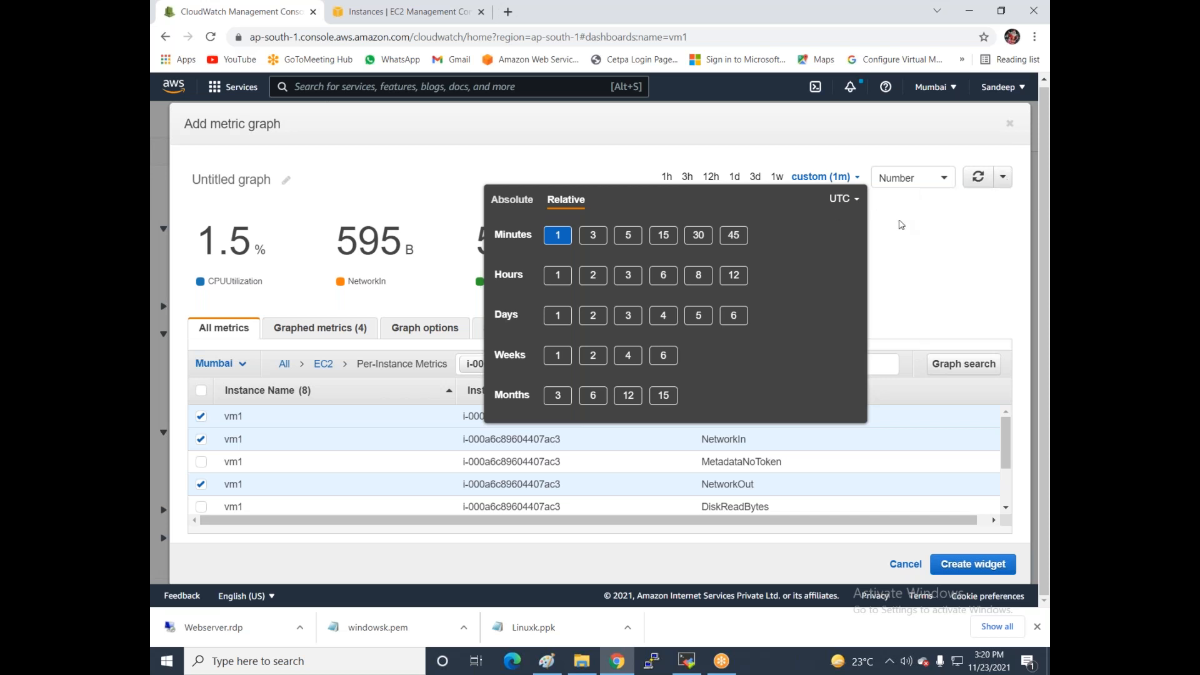
click(558, 234)
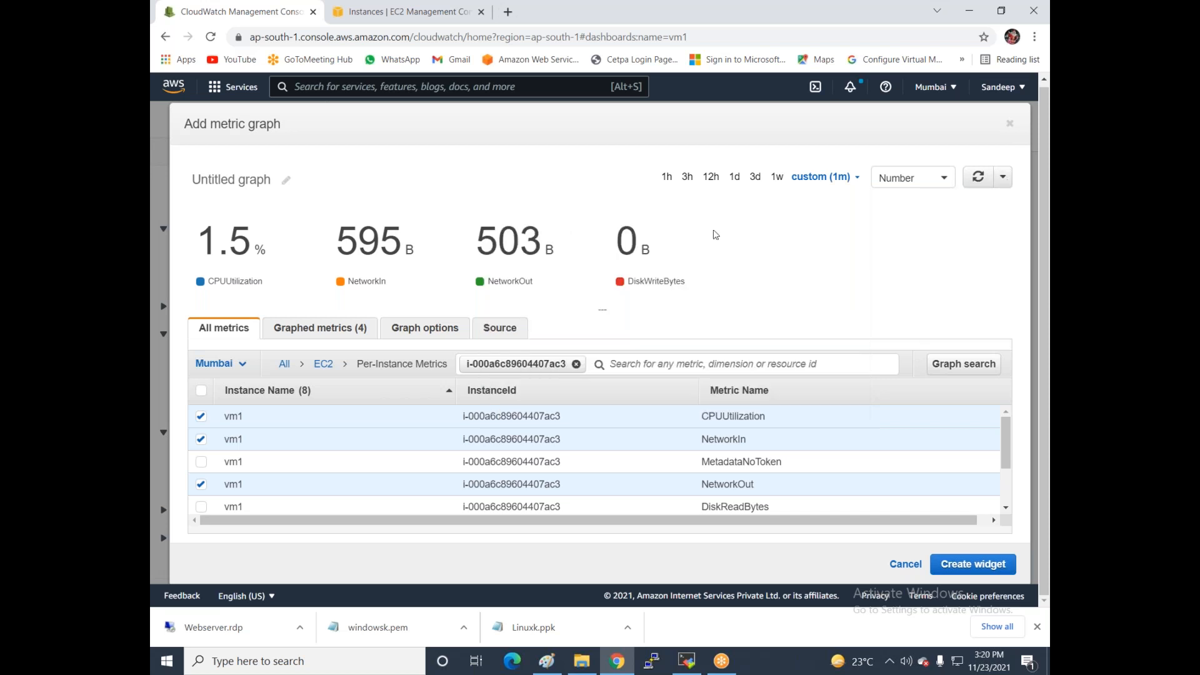
- Add the four vm1 metrics as a narrower Number widget, then check the Actions and time-range menus
click(970, 565)
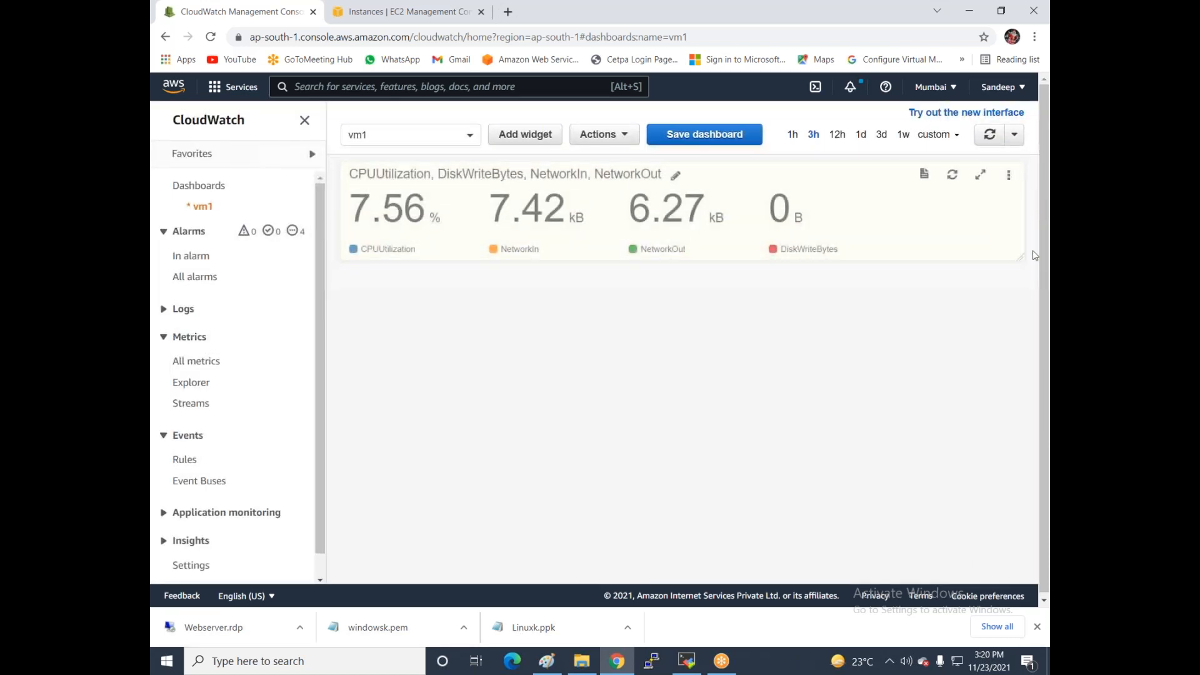
drag(1021, 257, 913, 300)
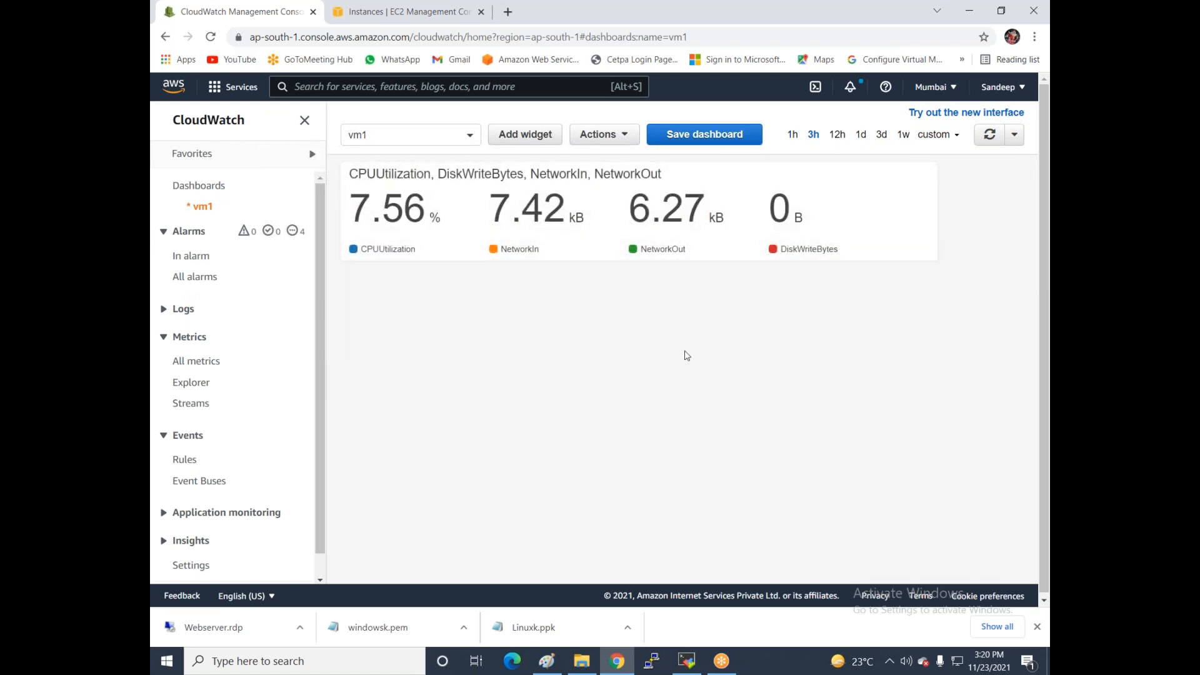
click(628, 135)
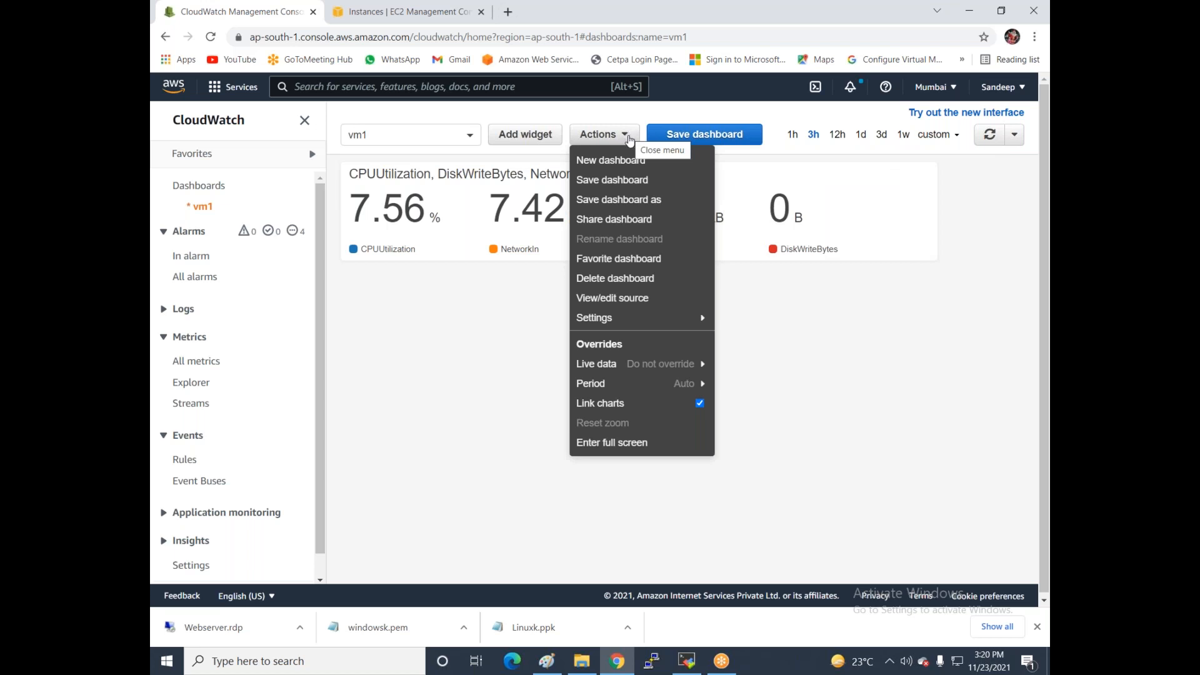
mouse_move(626, 383)
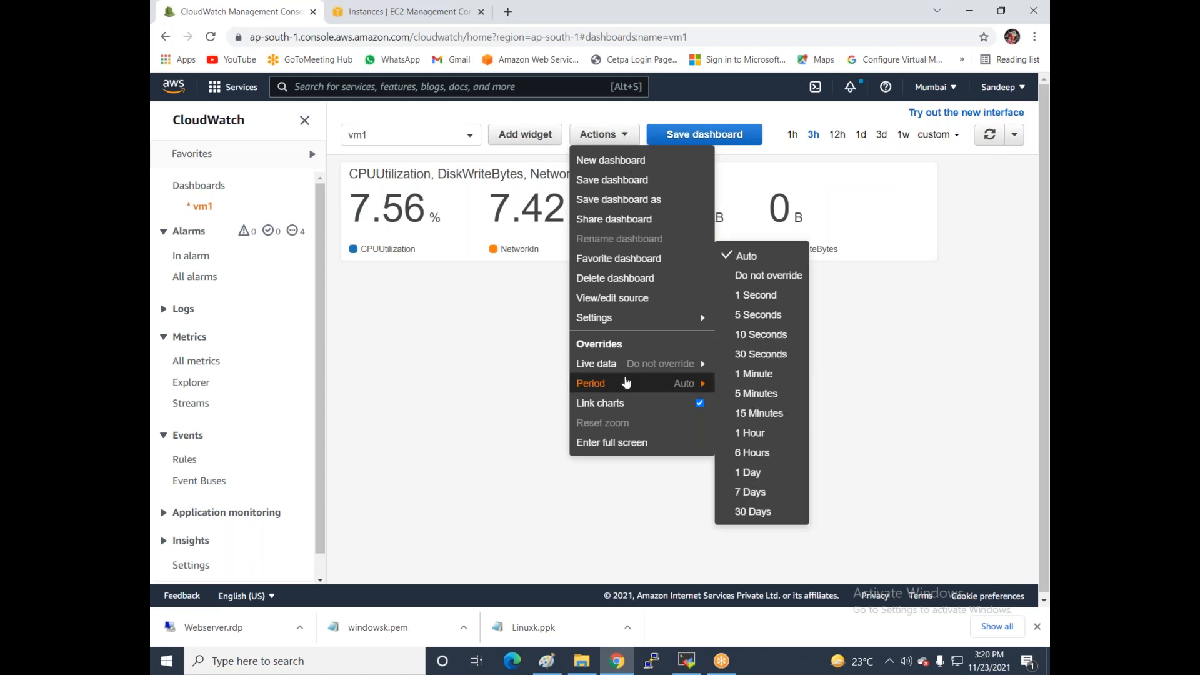
mouse_move(623, 319)
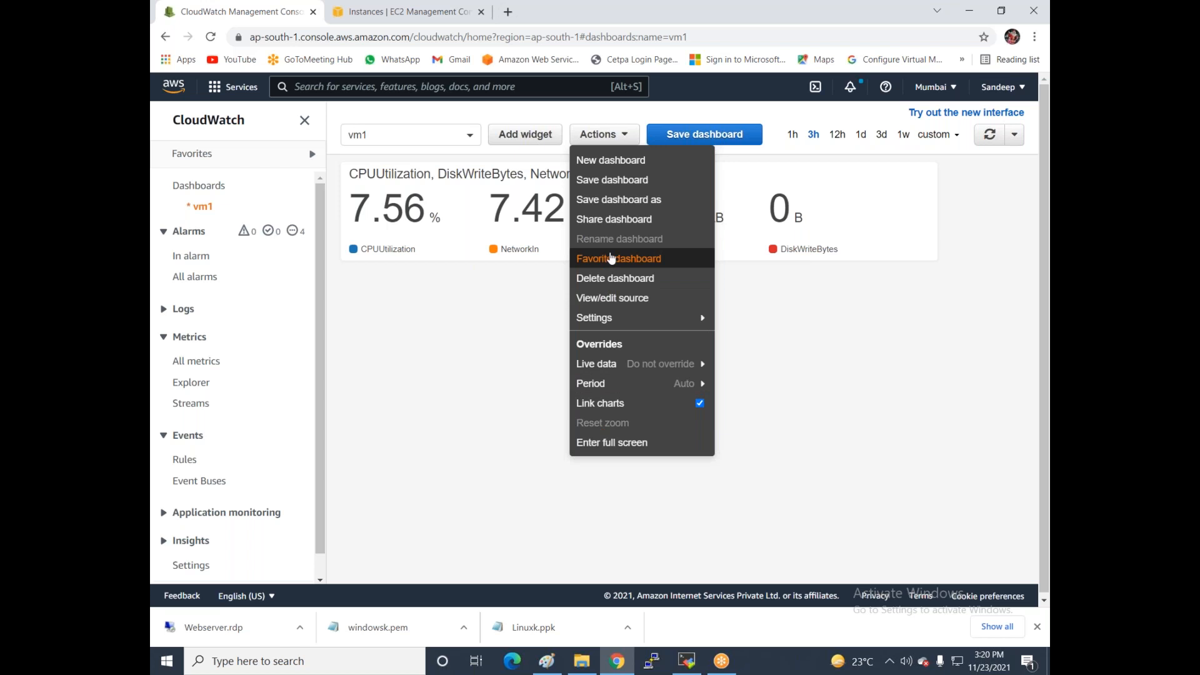
click(470, 375)
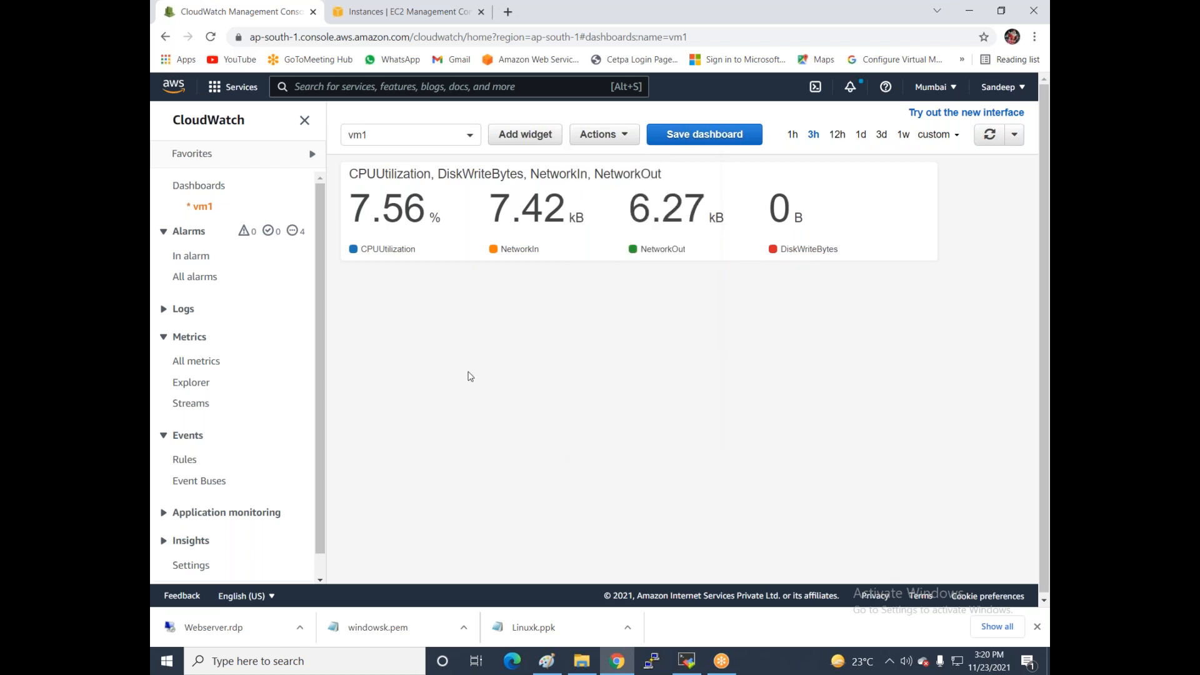
click(959, 138)
click(819, 450)
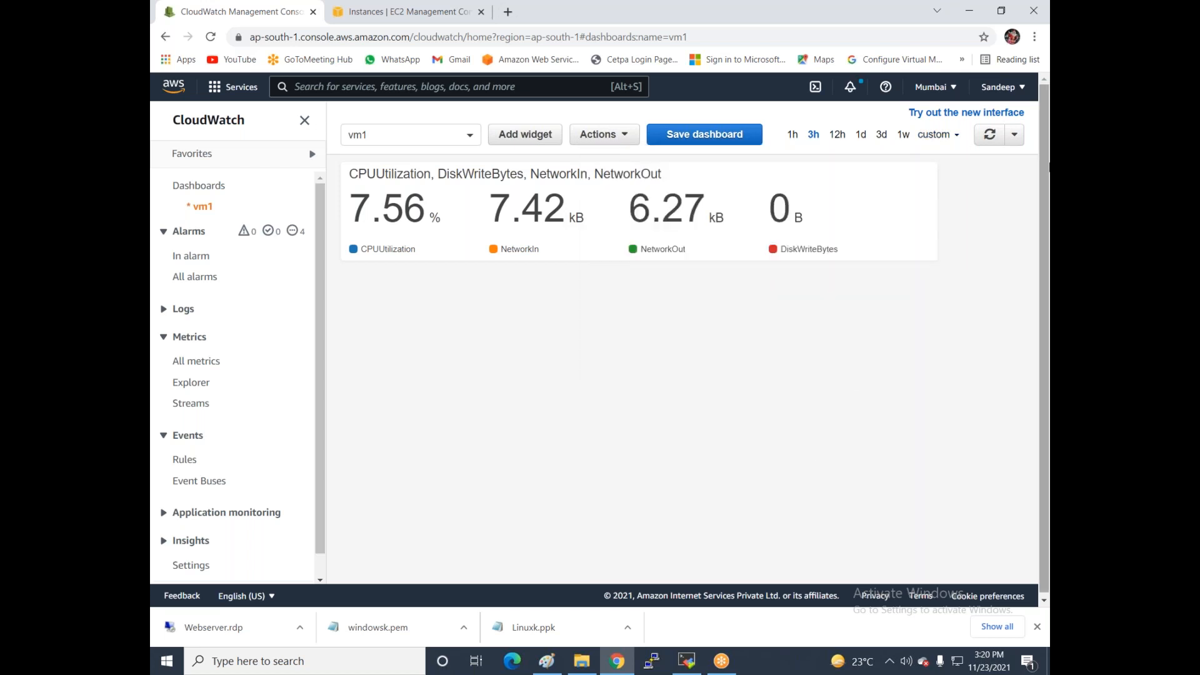
- Refresh the widget and try it as line, bar and pie chart types
click(989, 135)
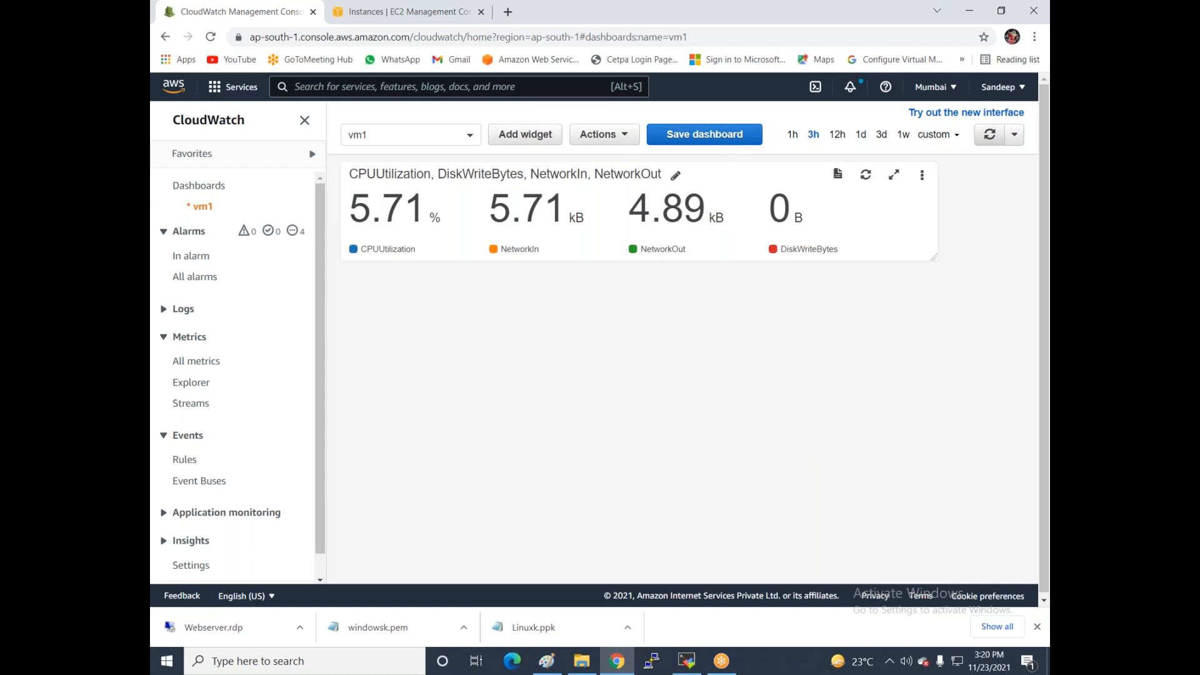
click(923, 179)
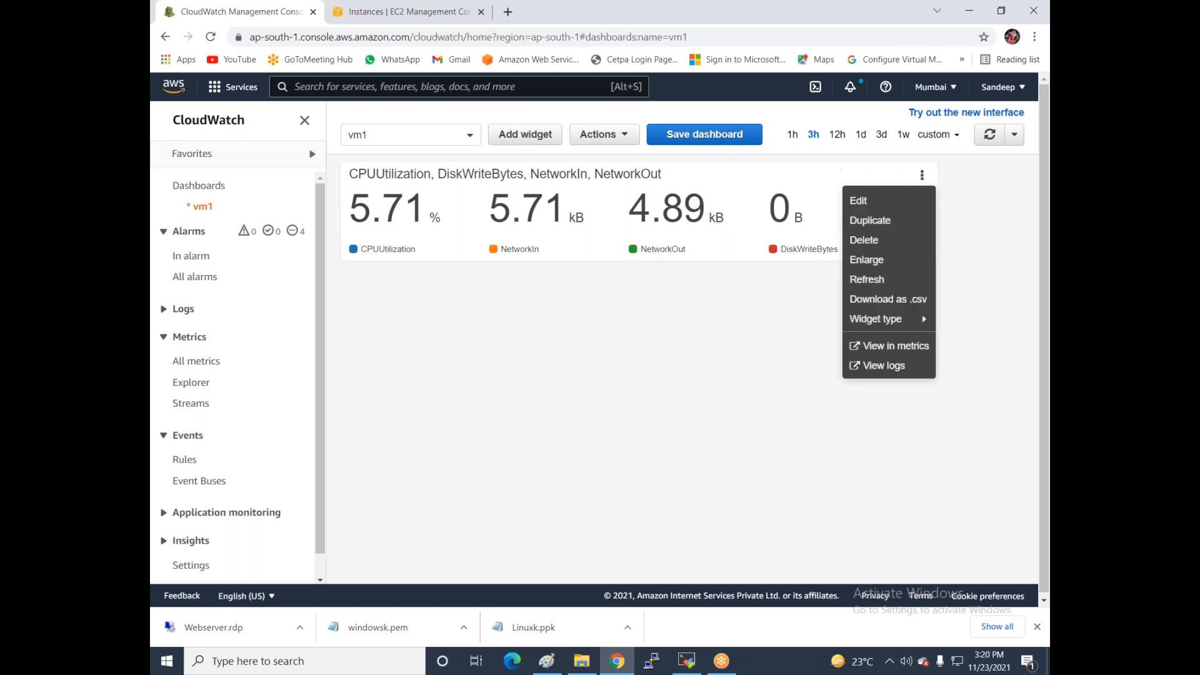
mouse_move(922, 315)
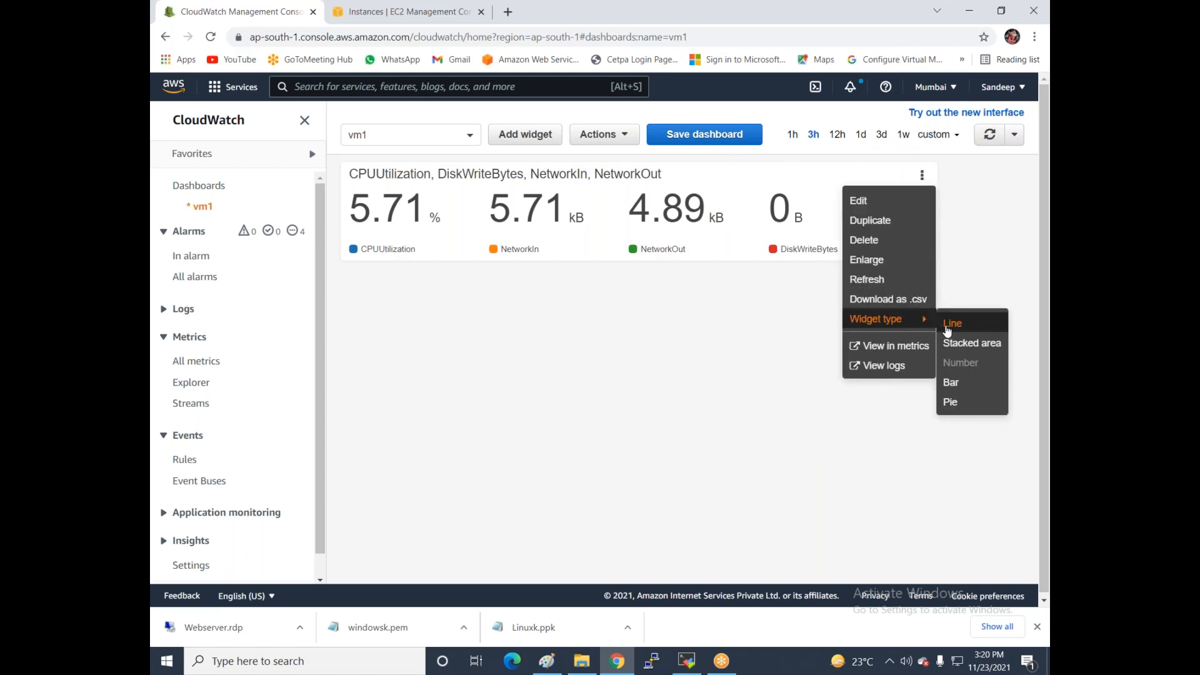
click(948, 324)
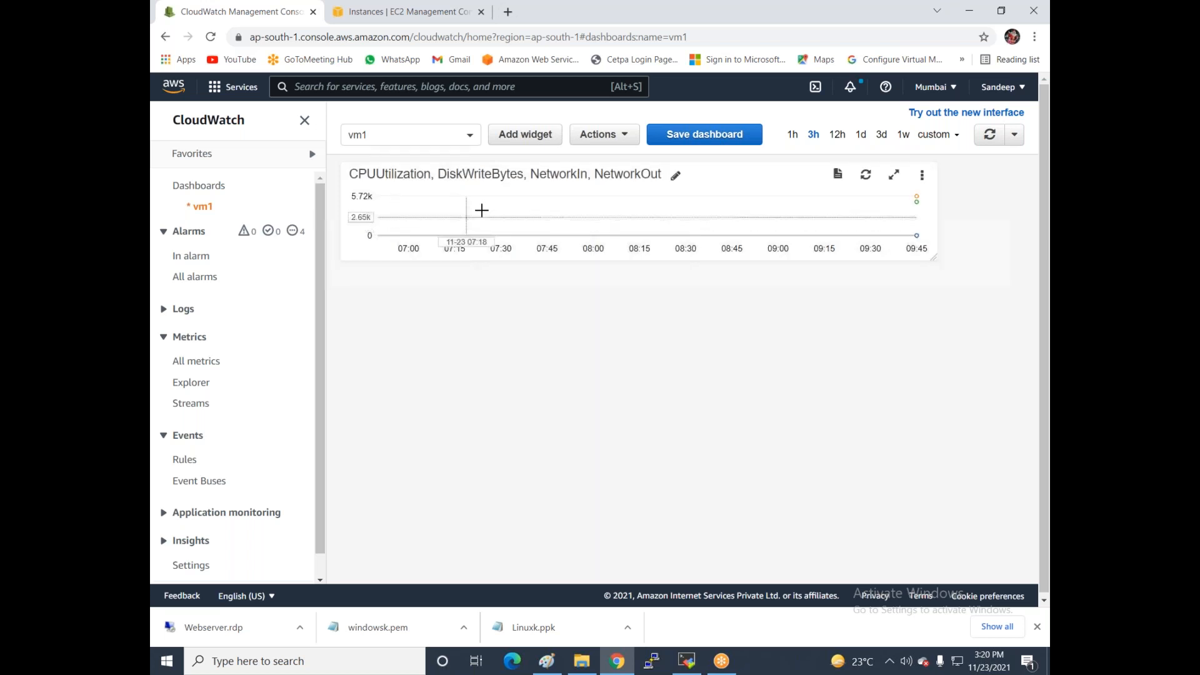
click(922, 175)
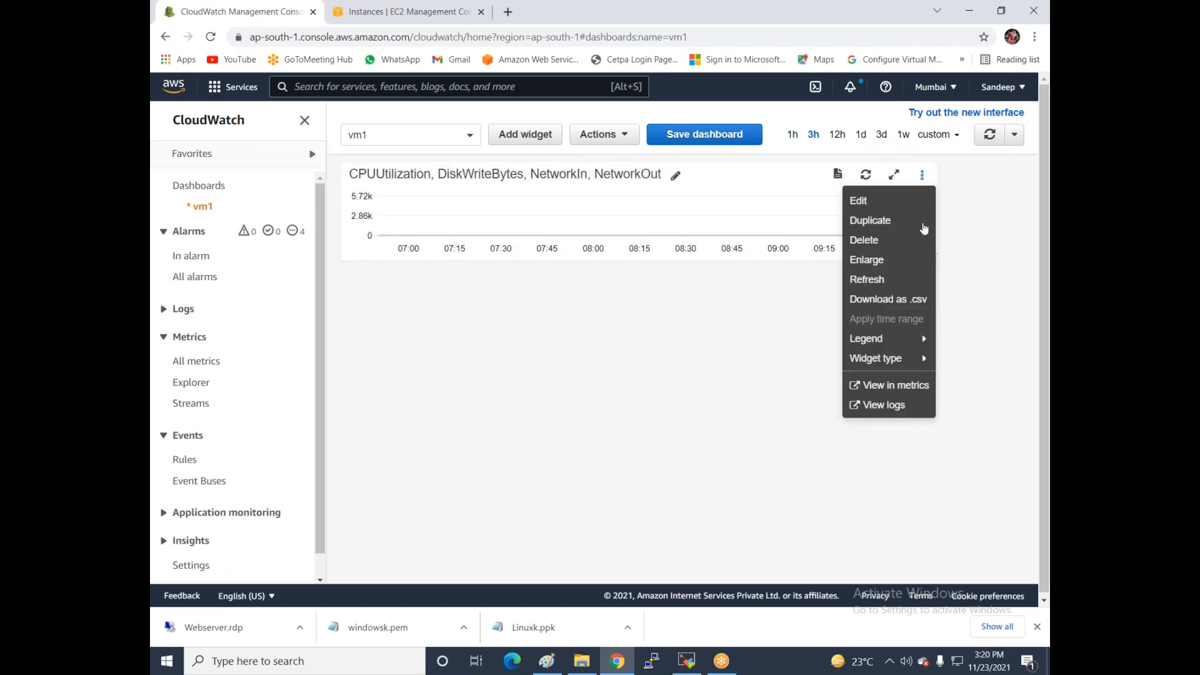
mouse_move(915, 364)
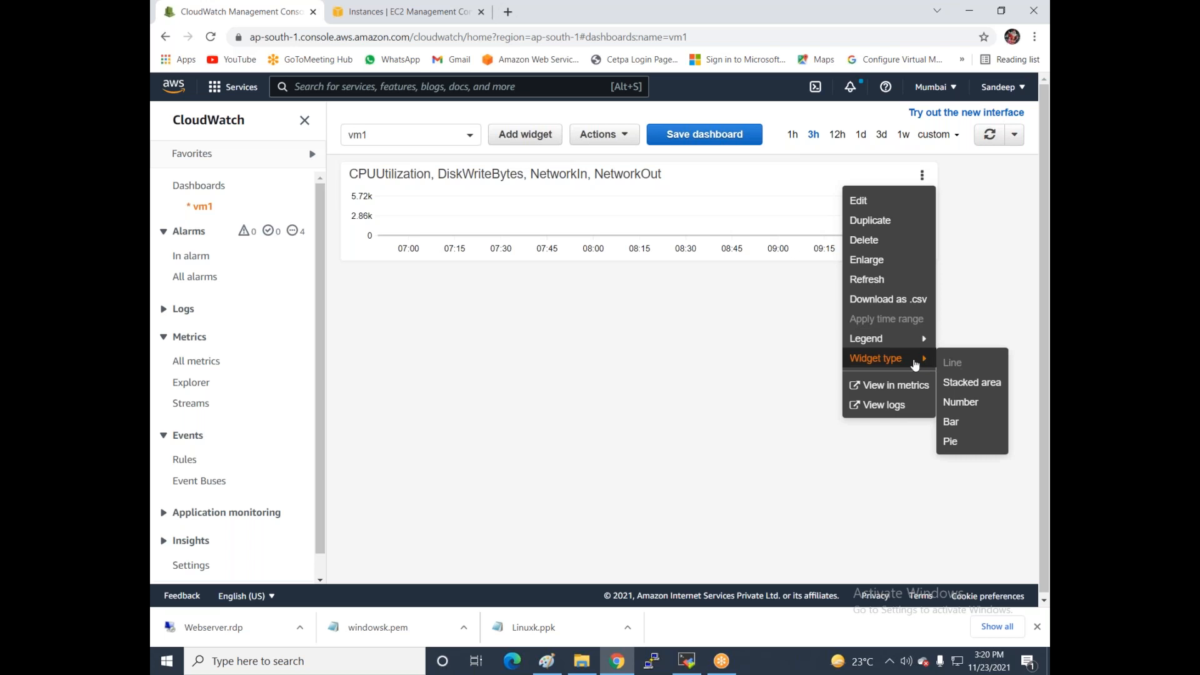
click(951, 421)
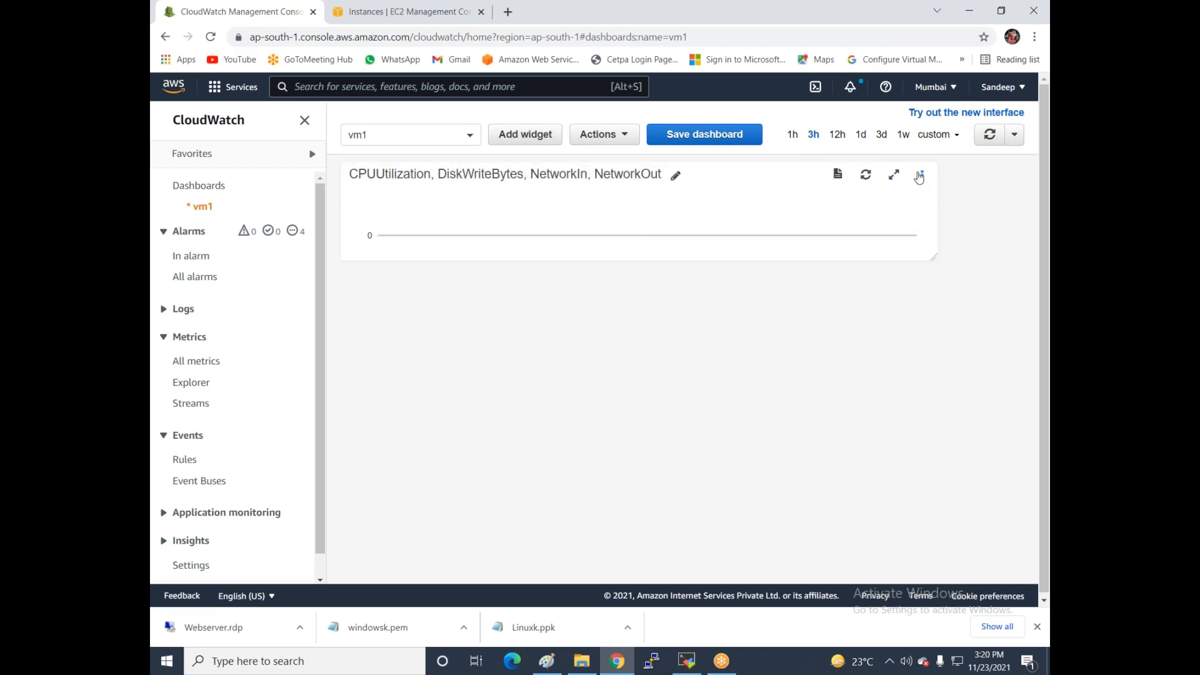
click(919, 176)
mouse_move(903, 362)
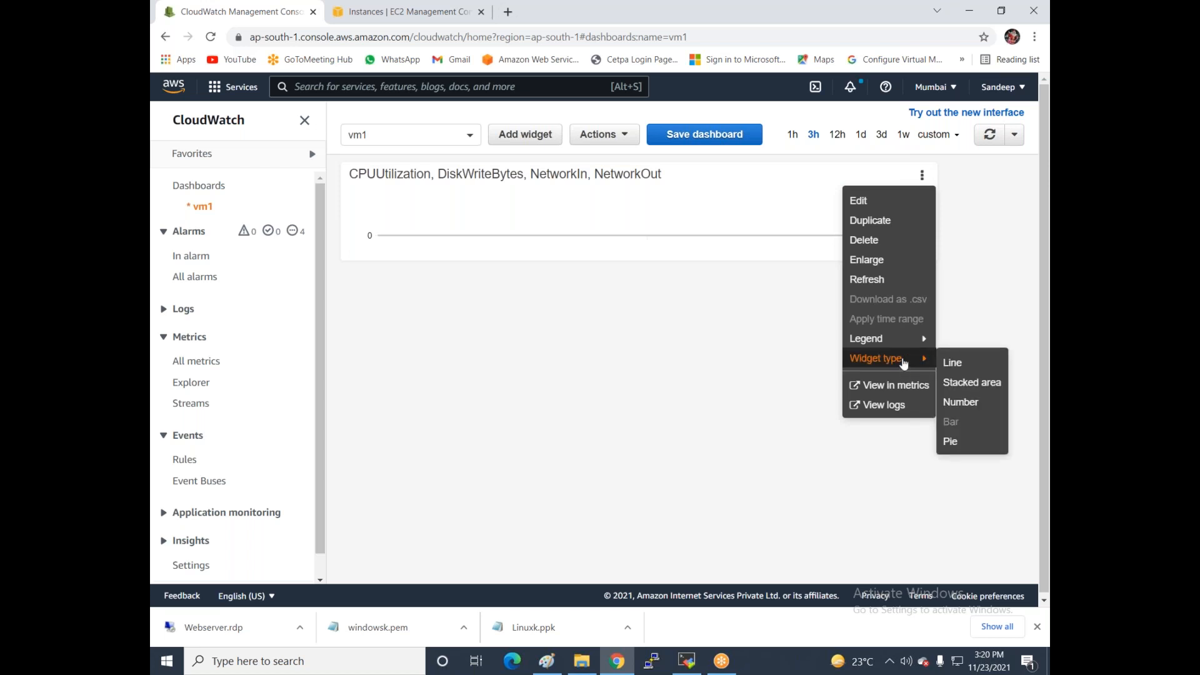
click(951, 442)
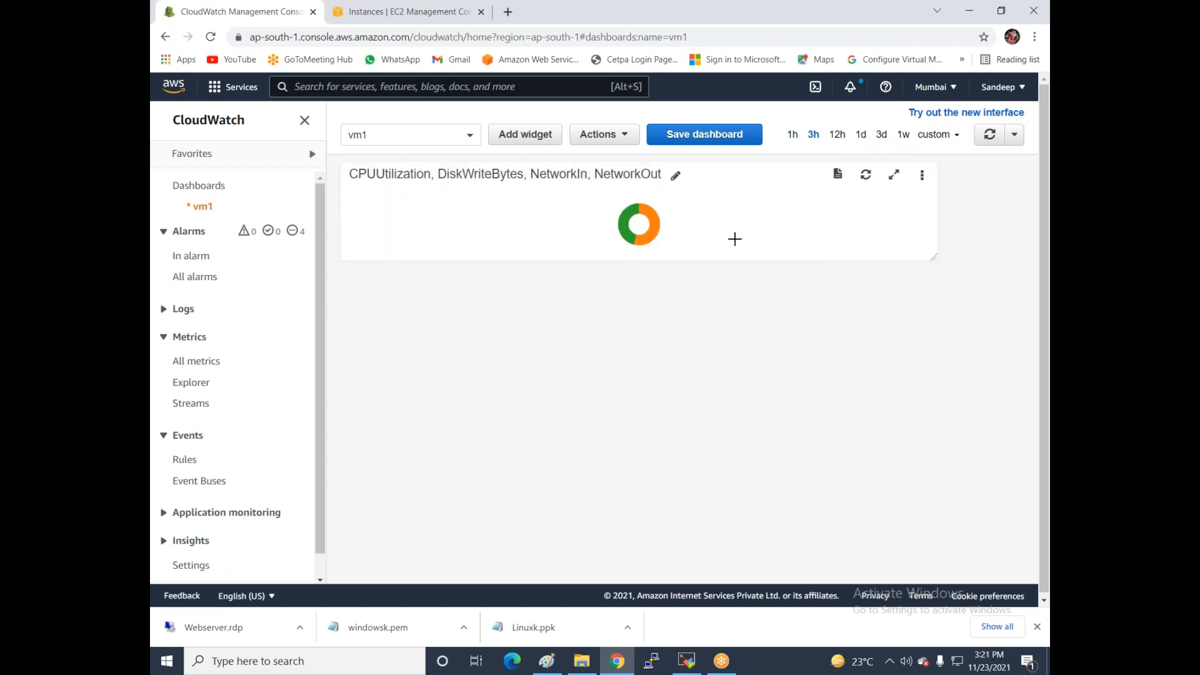
- Switch the widget back to Number type and resize it narrower
click(922, 175)
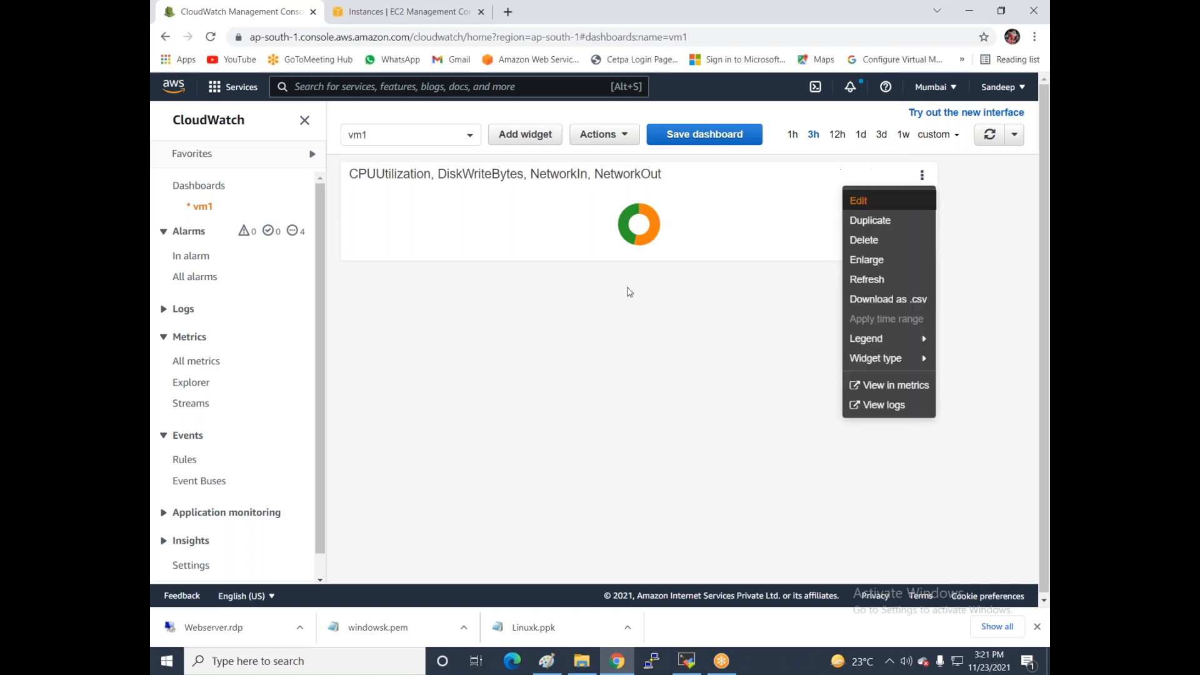
mouse_move(898, 344)
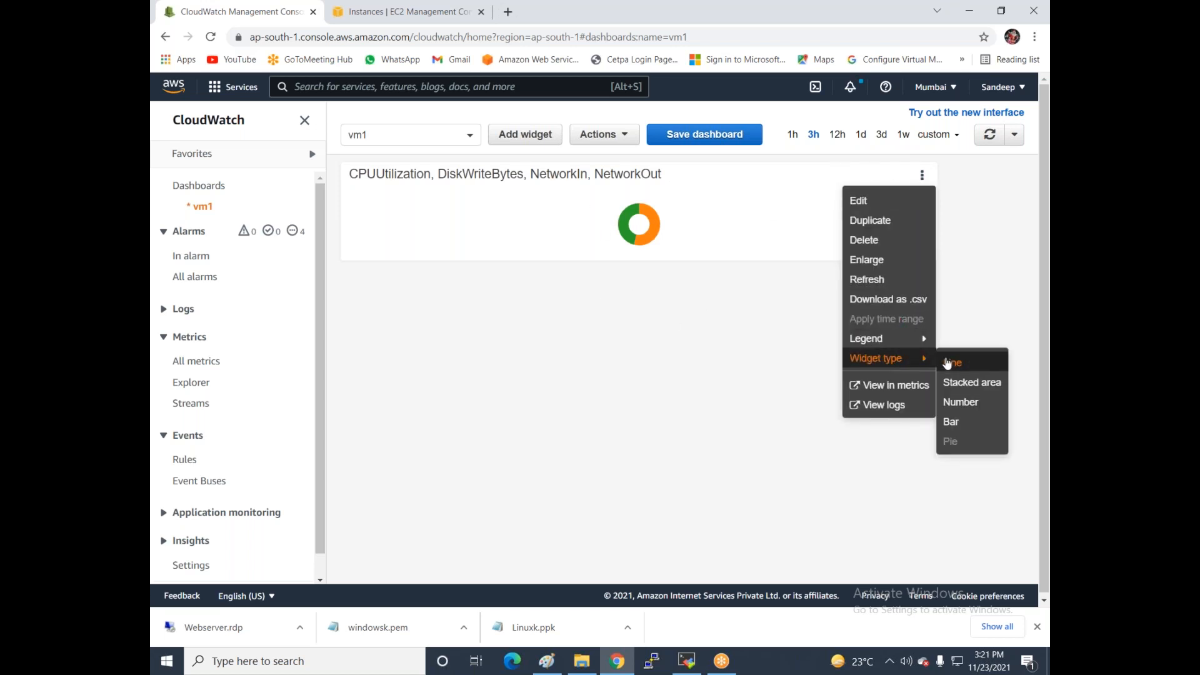
click(960, 402)
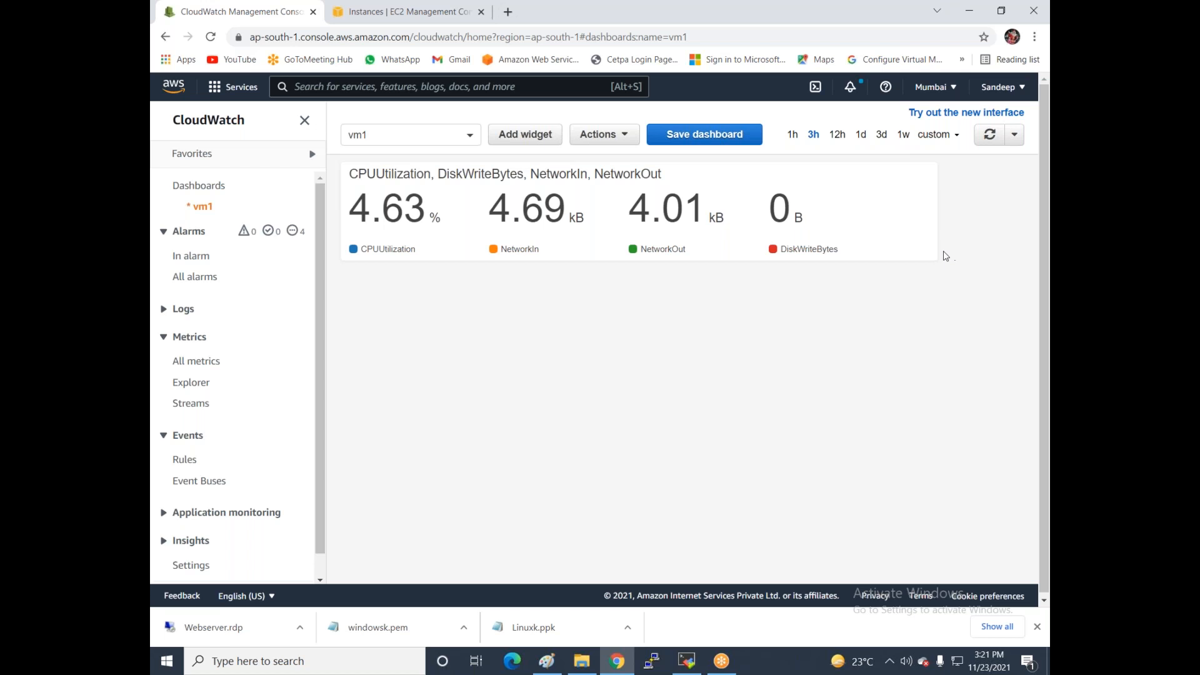
drag(927, 255, 852, 260)
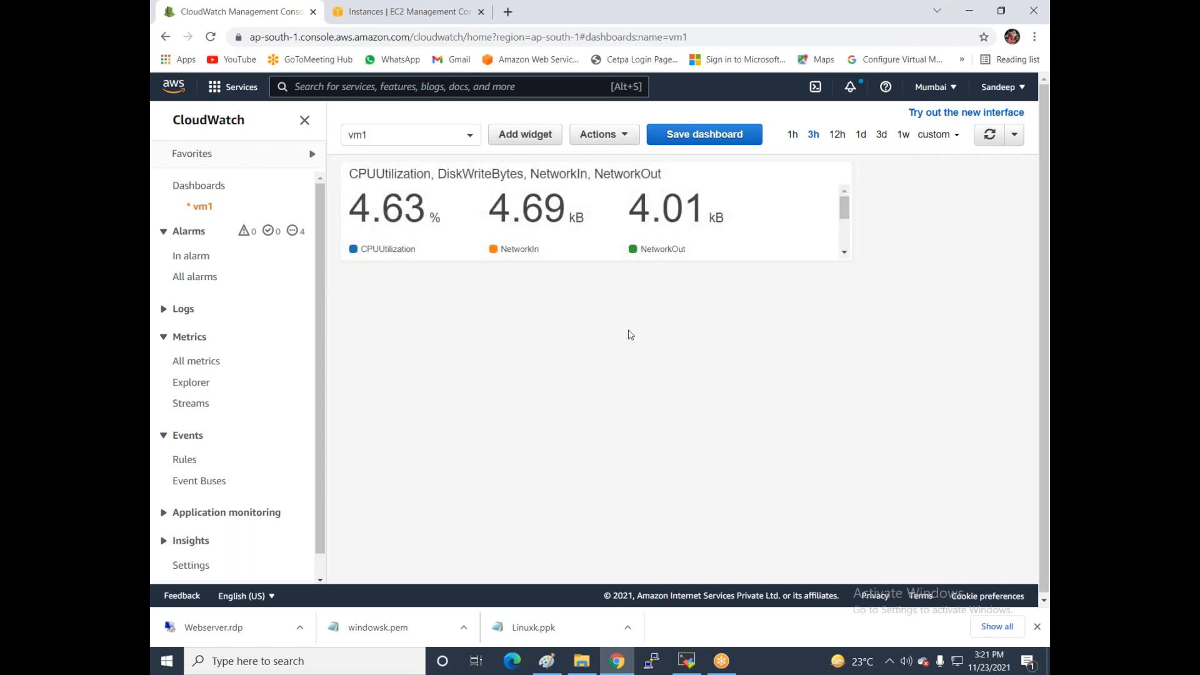
- From the Alarms page, start a new alarm and begin selecting its metric
click(184, 257)
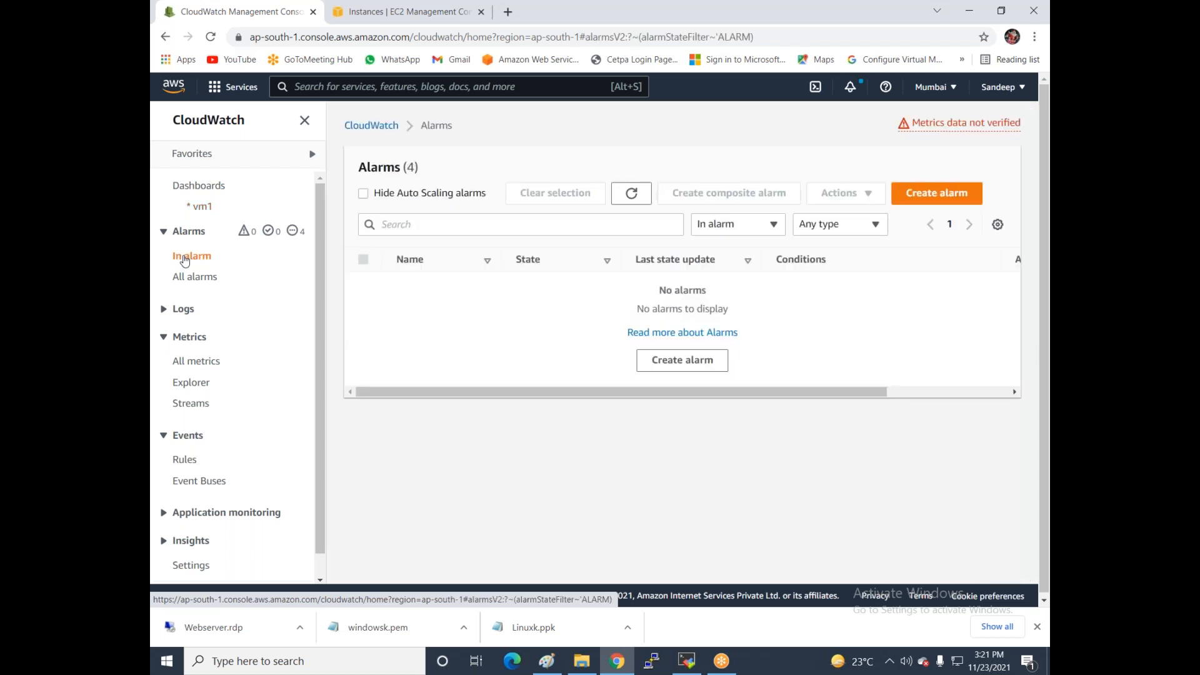
click(959, 201)
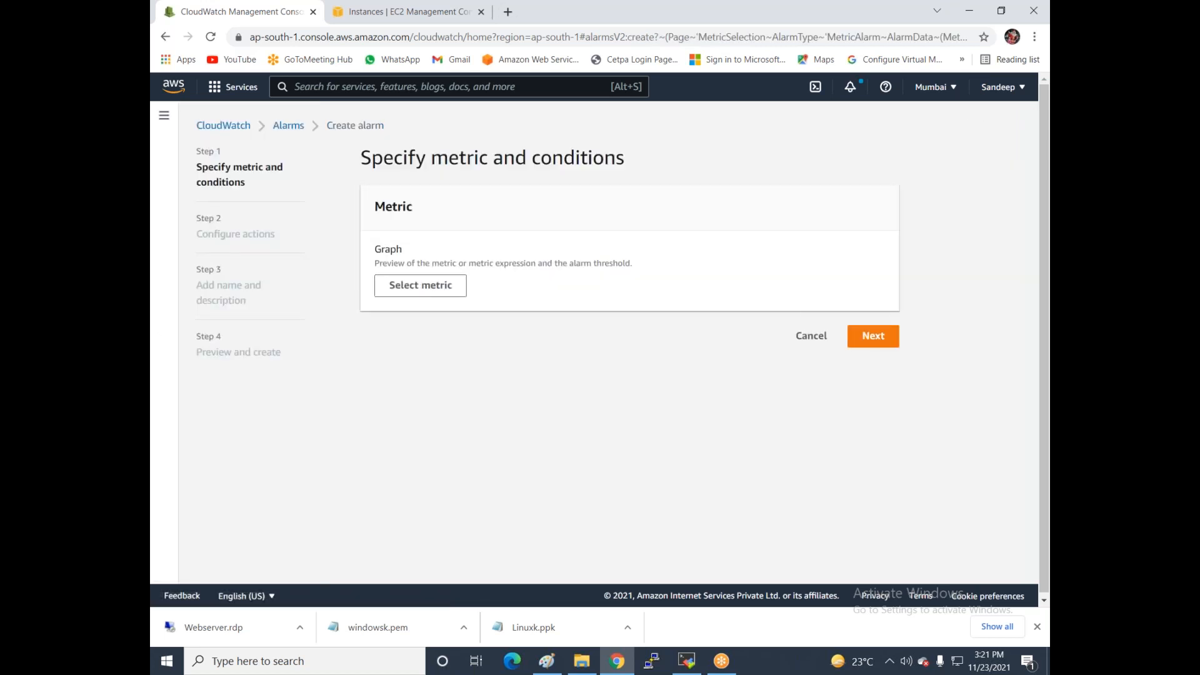
click(420, 286)
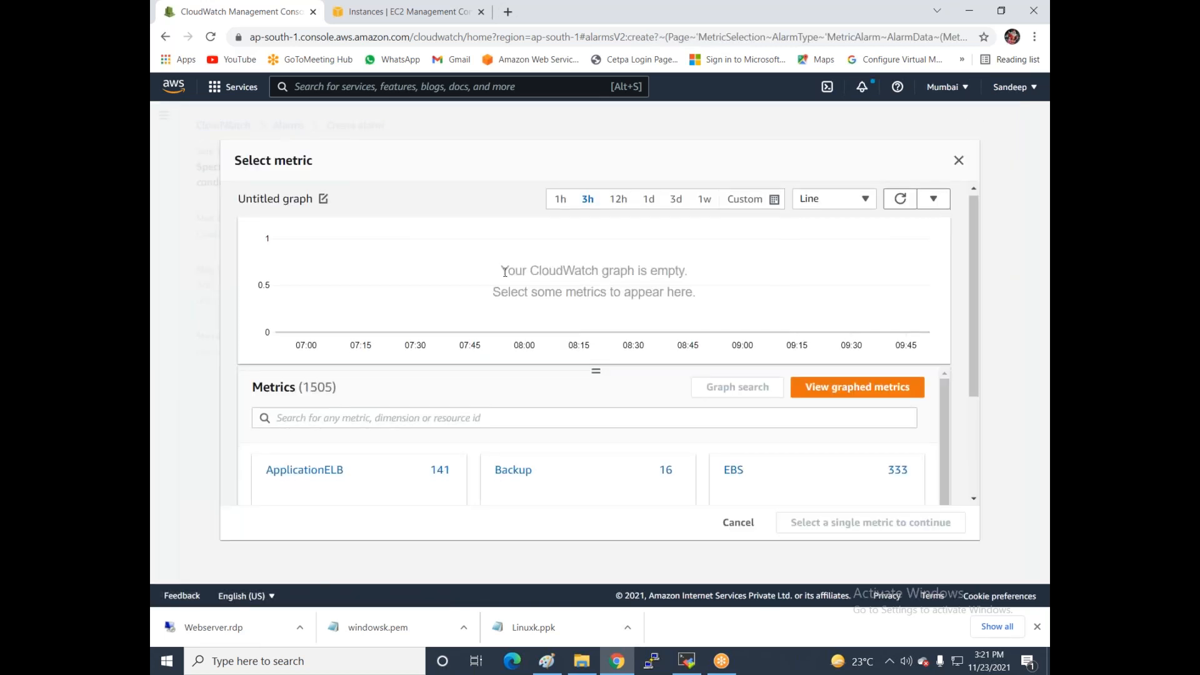
- Filter EC2 Per-Instance Metrics by vm1's instance id and choose its CPUUtilization metric
scroll(506, 274, down, 3)
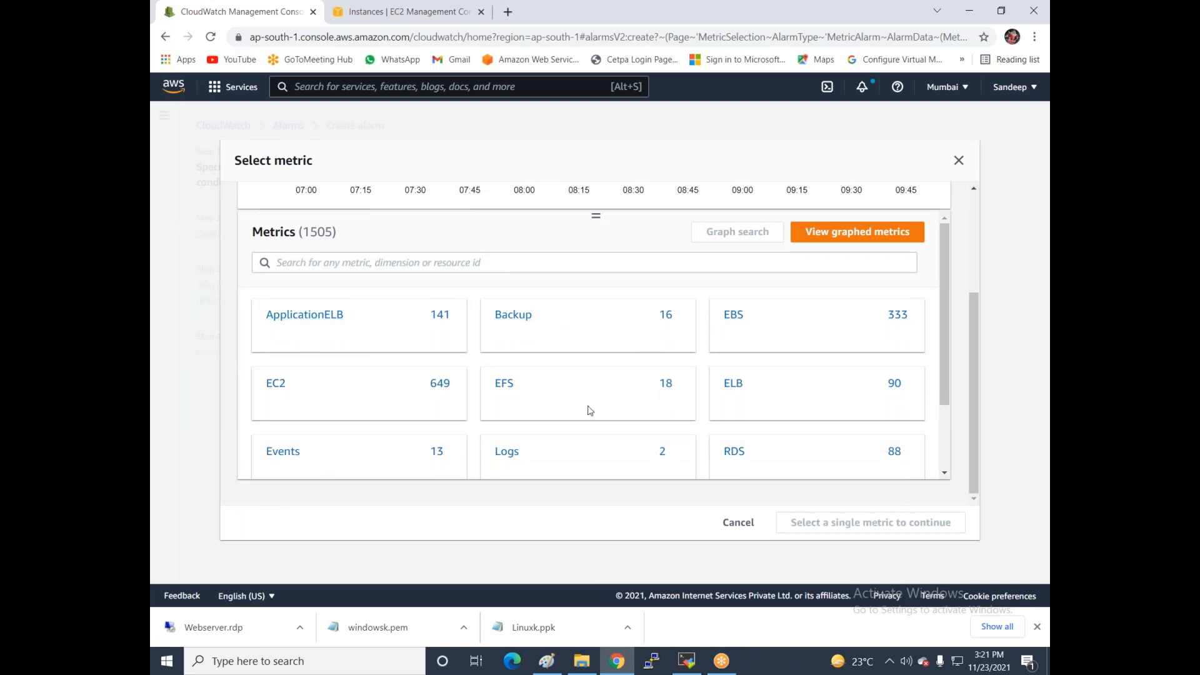
click(275, 386)
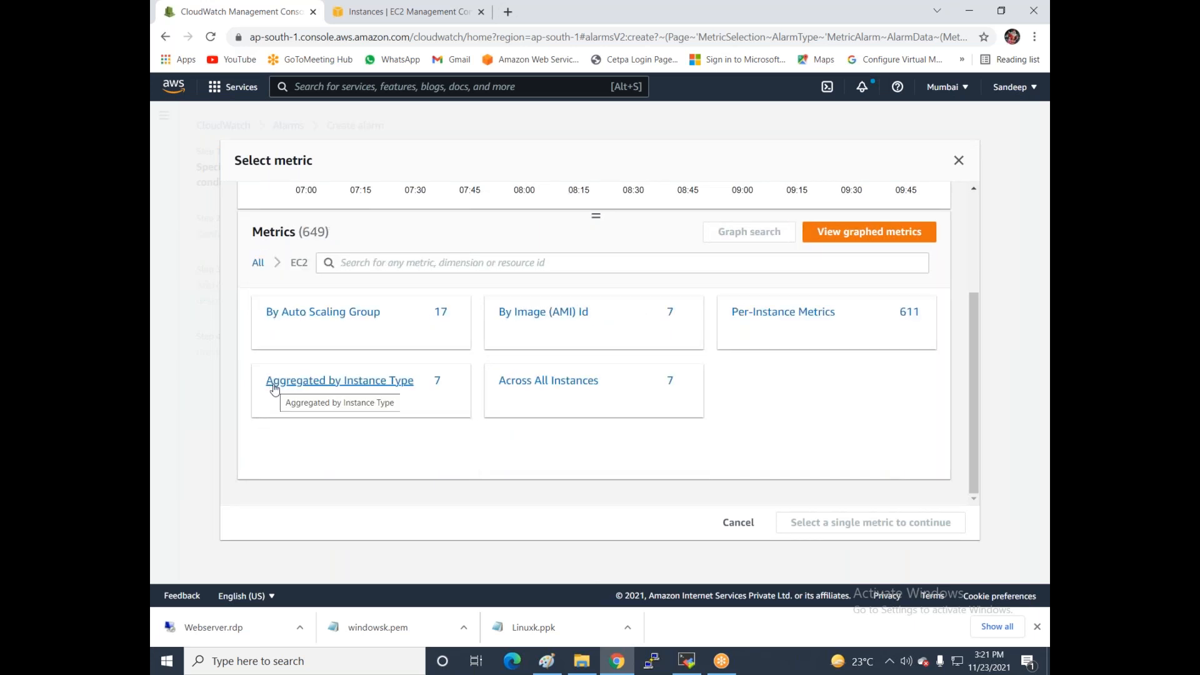
click(757, 319)
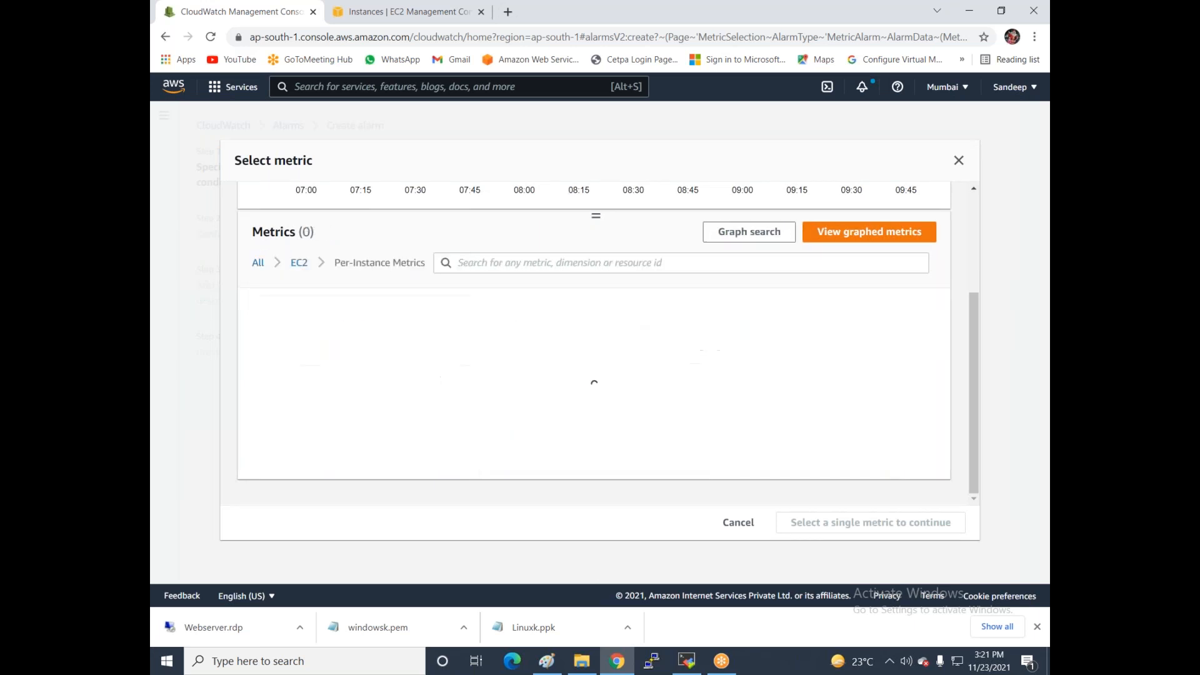
click(496, 263)
text(i-000a6c89604407ac3)
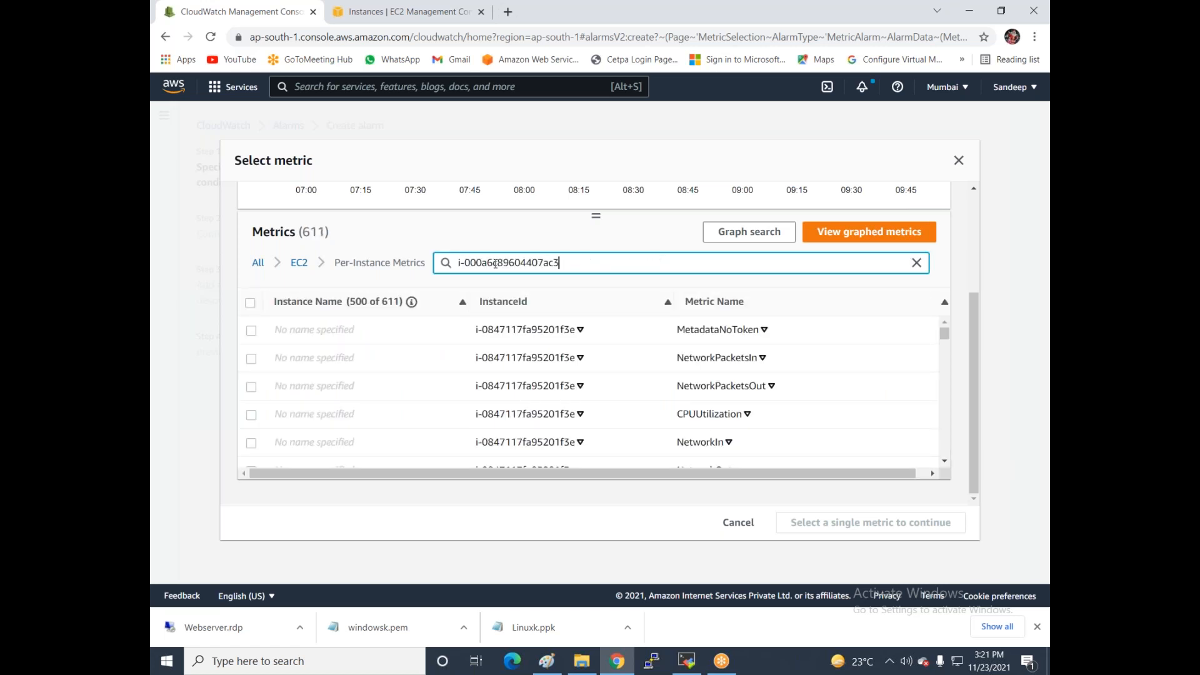
key(Return)
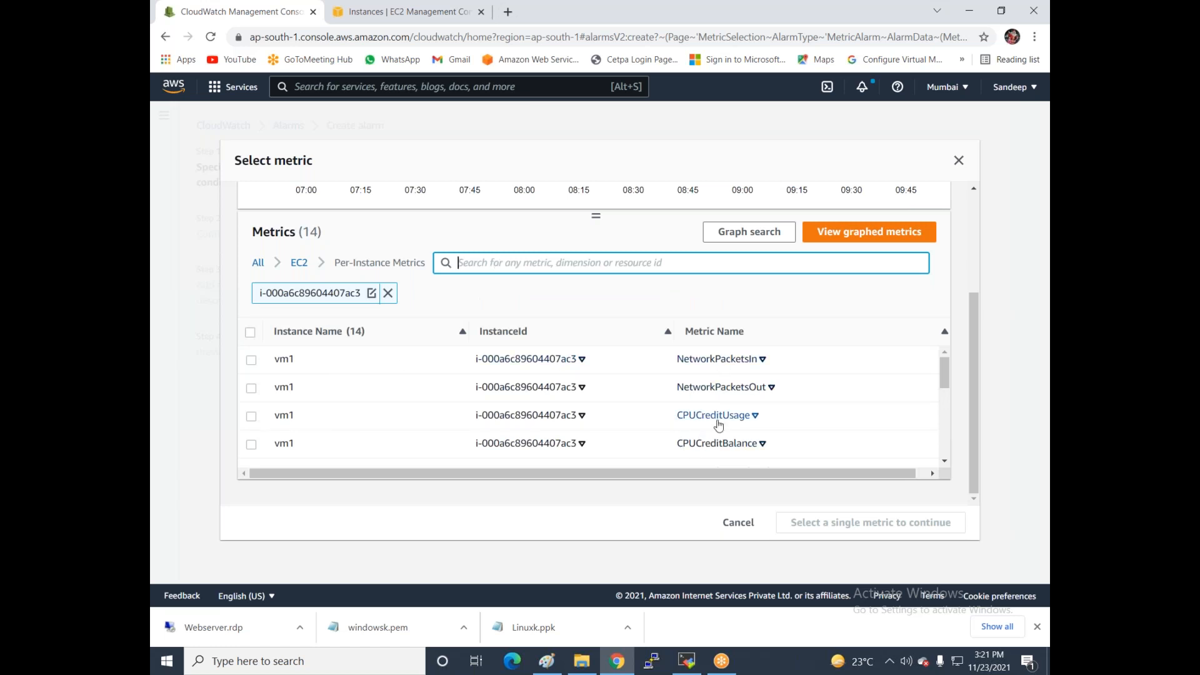
scroll(698, 424, down, 1)
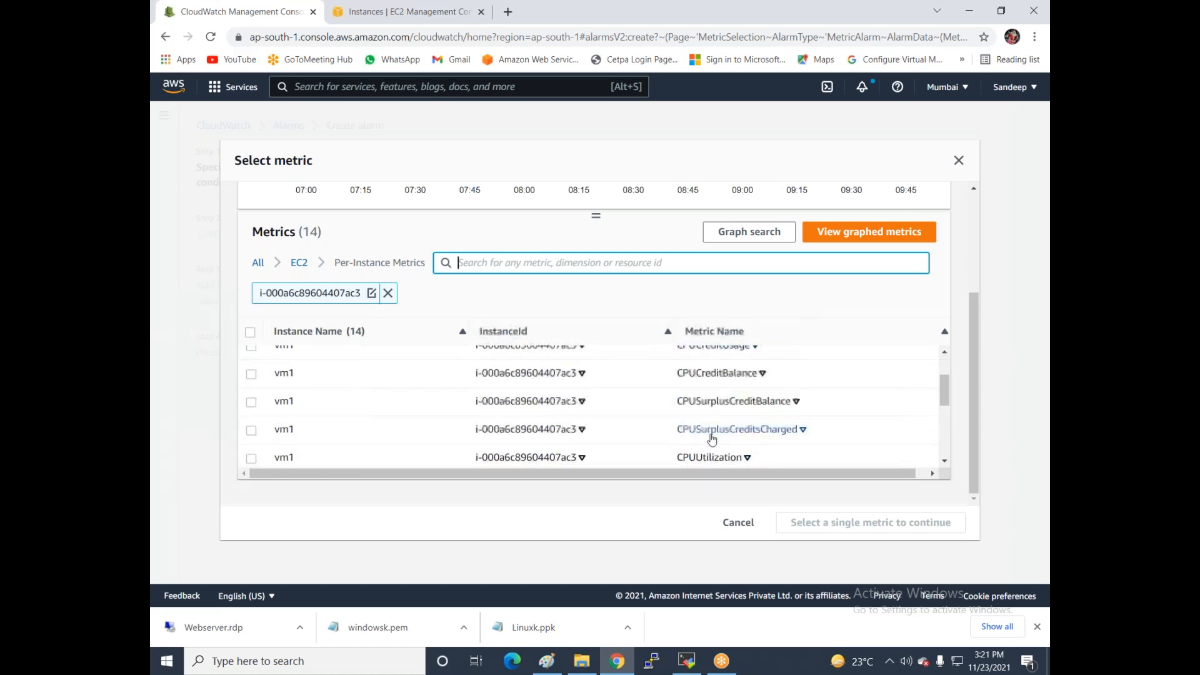
click(253, 461)
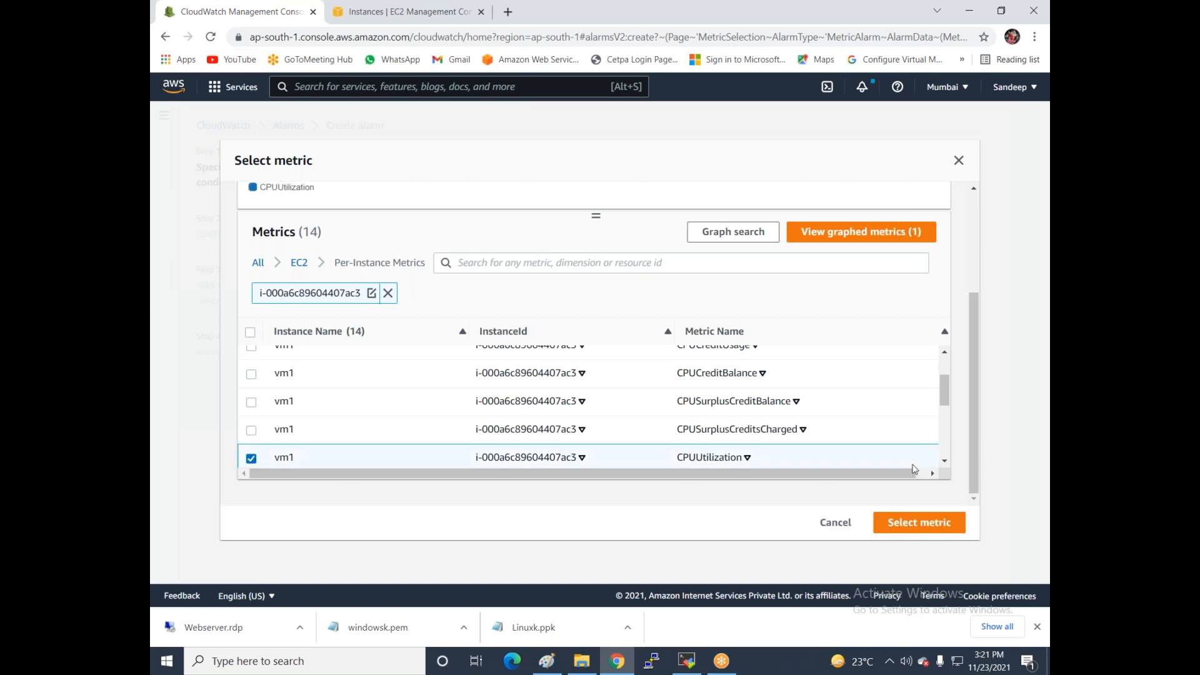
click(910, 528)
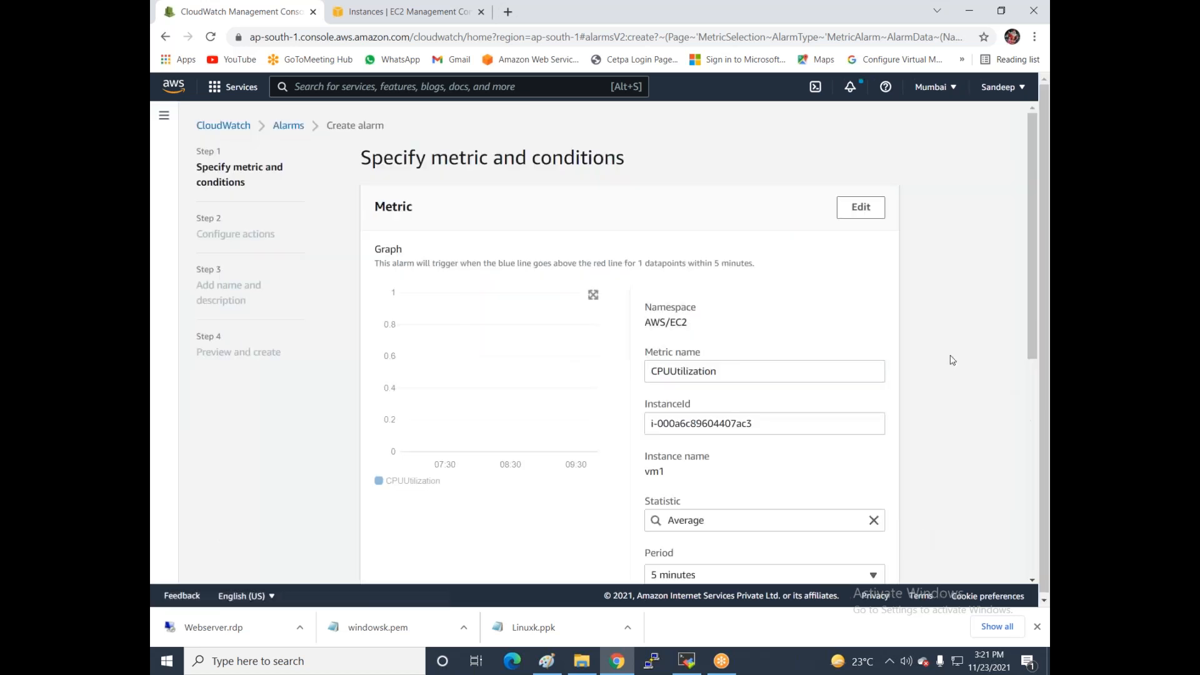
- Set a 1-minute period and a Greater/Equal 90 threshold on CPUUtilization, then continue
scroll(928, 377, down, 2)
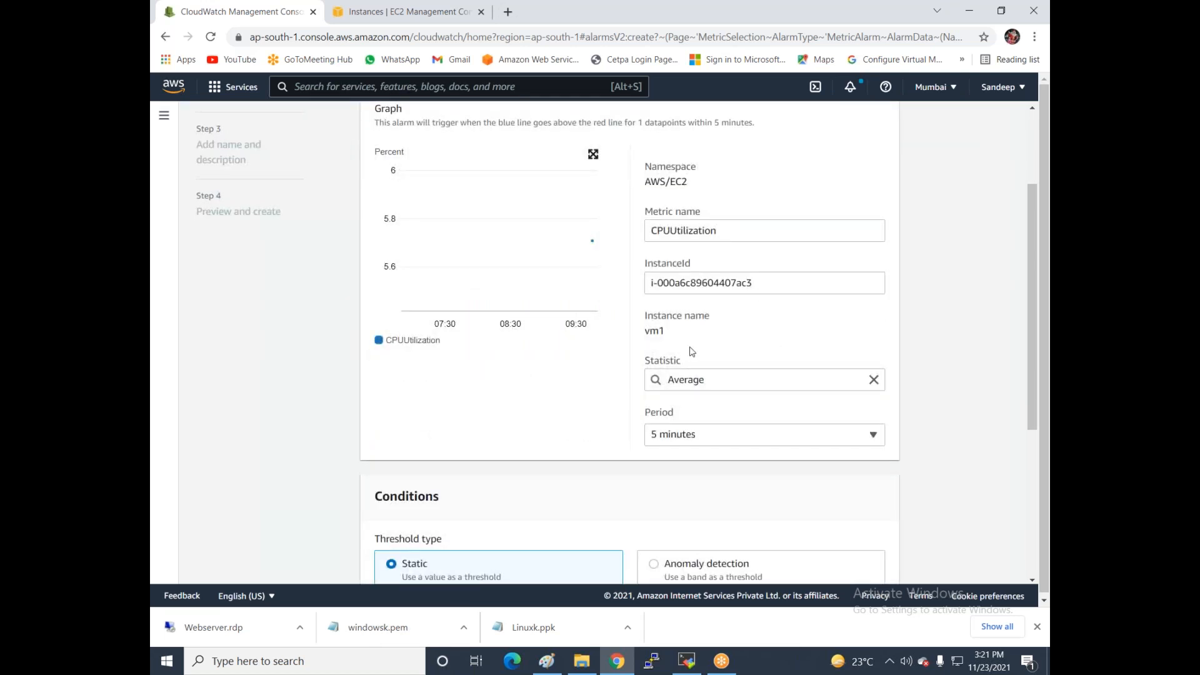
scroll(747, 344, down, 1)
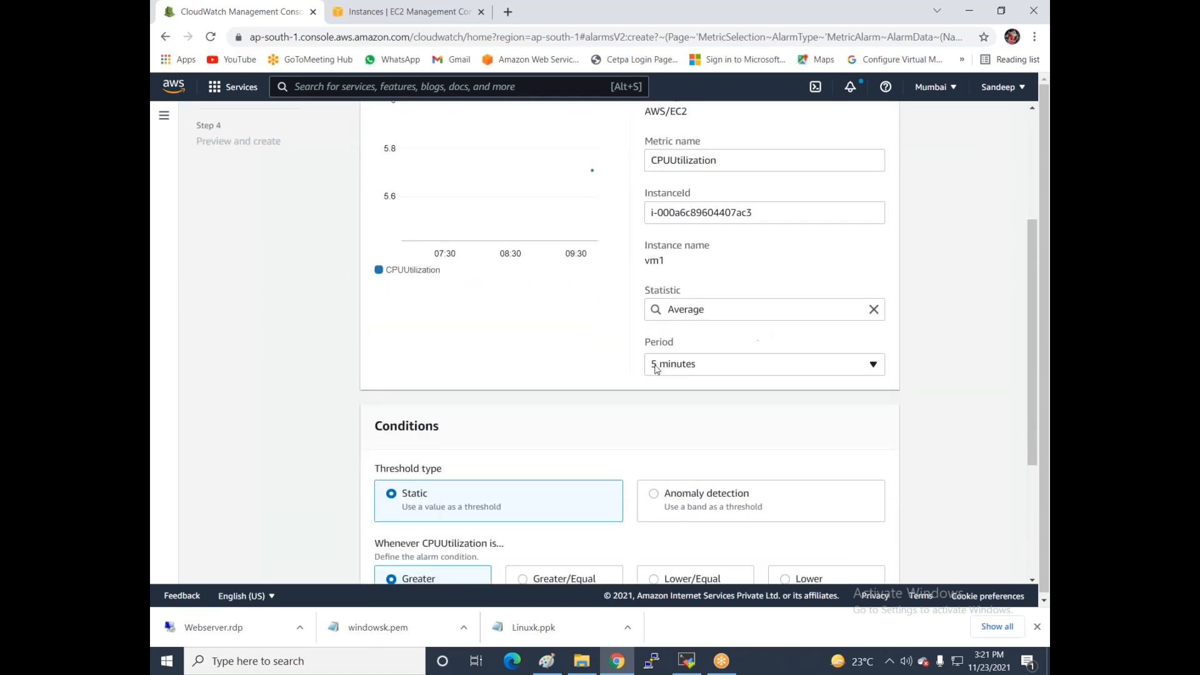
click(711, 368)
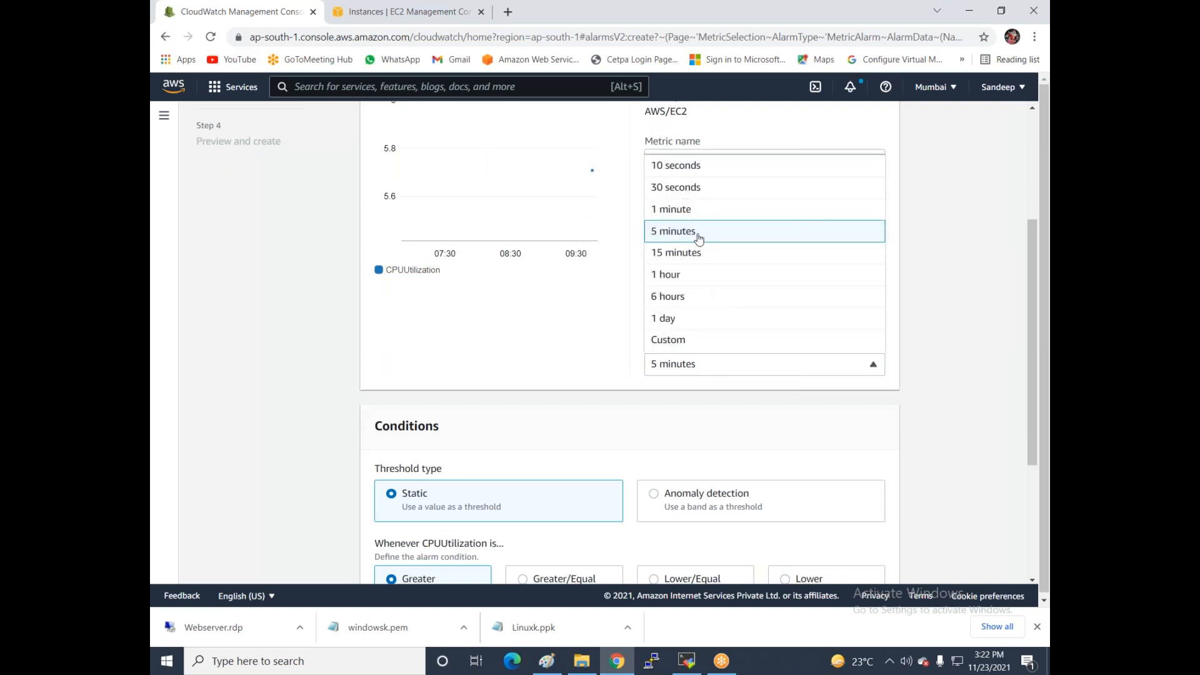
click(688, 214)
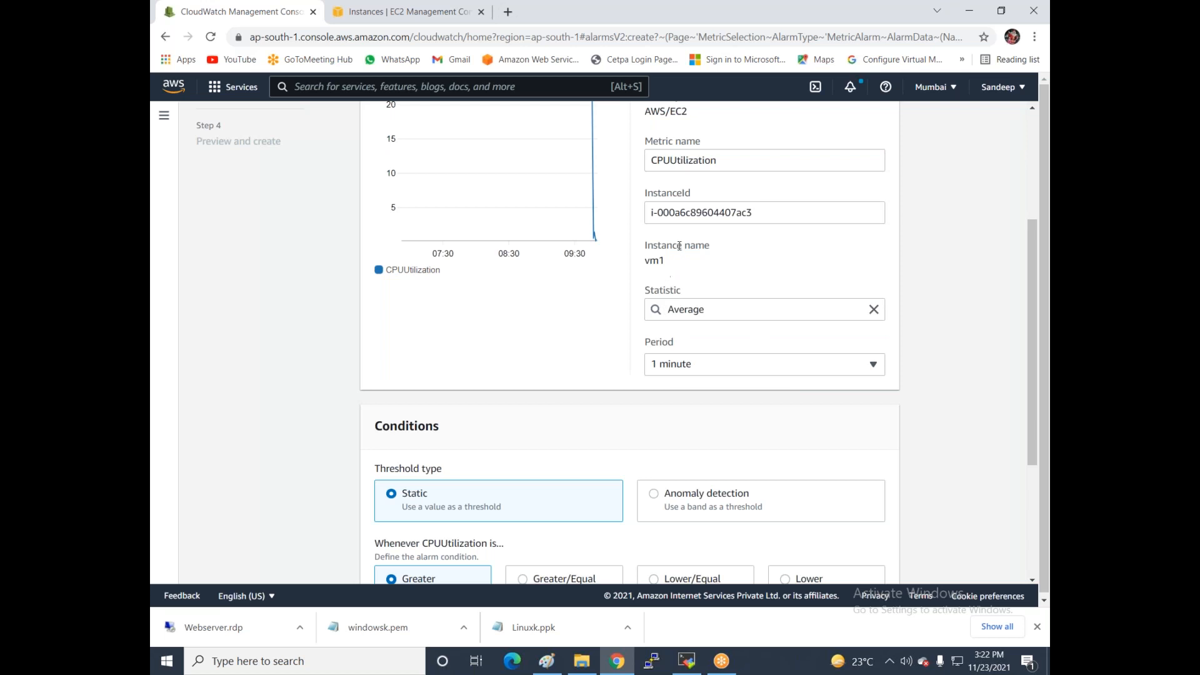
scroll(687, 325, down, 3)
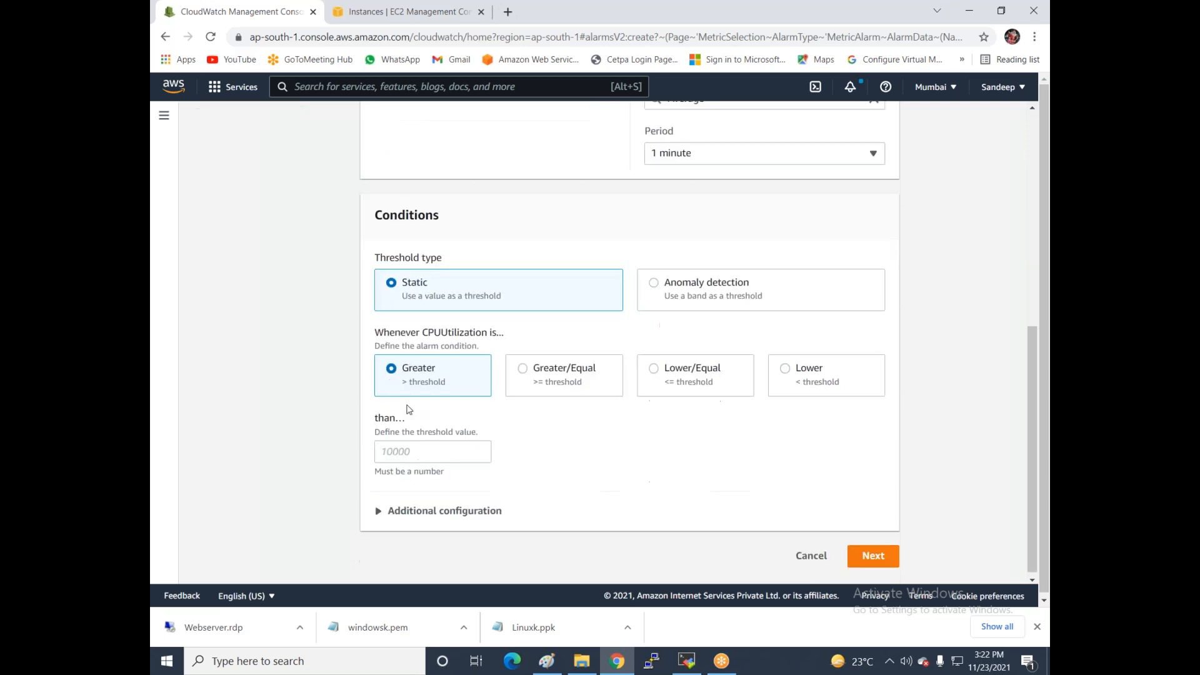
click(524, 370)
click(442, 452)
text(90)
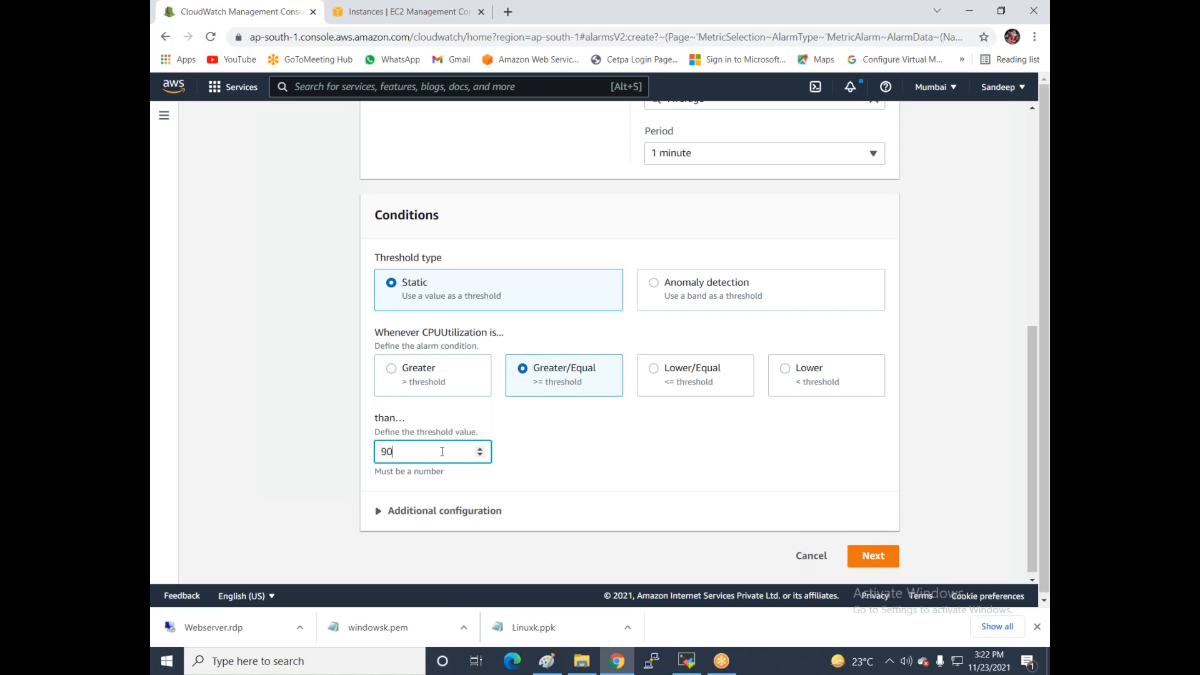
scroll(581, 433, down, 1)
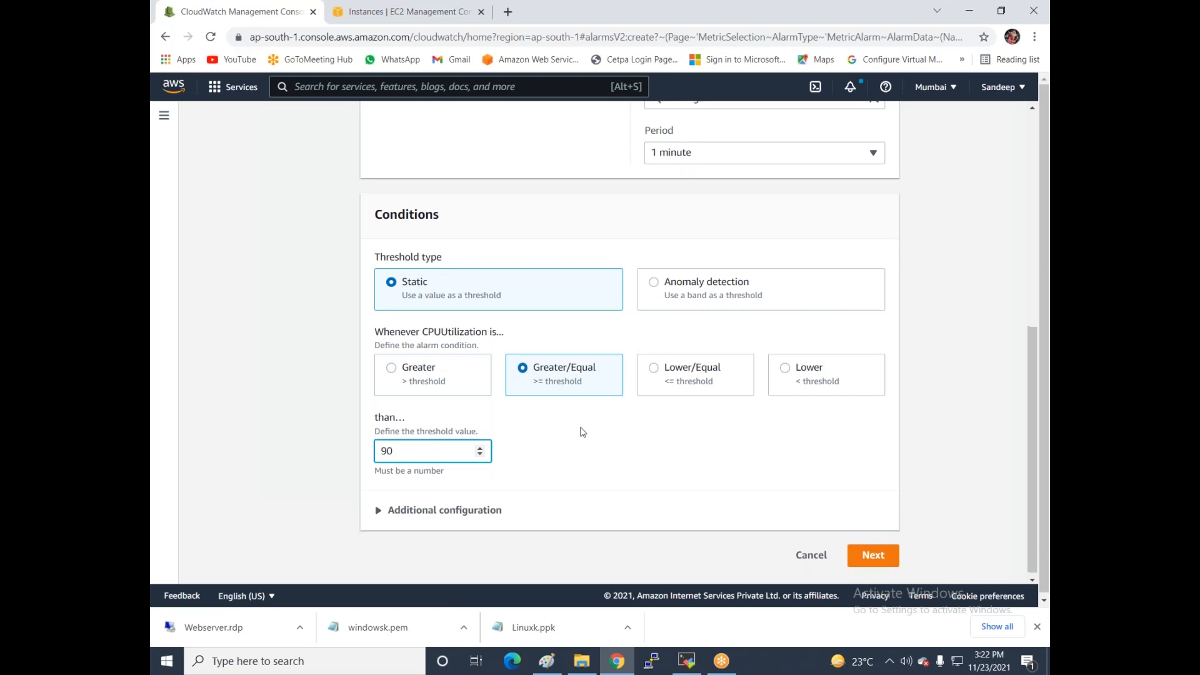
click(873, 551)
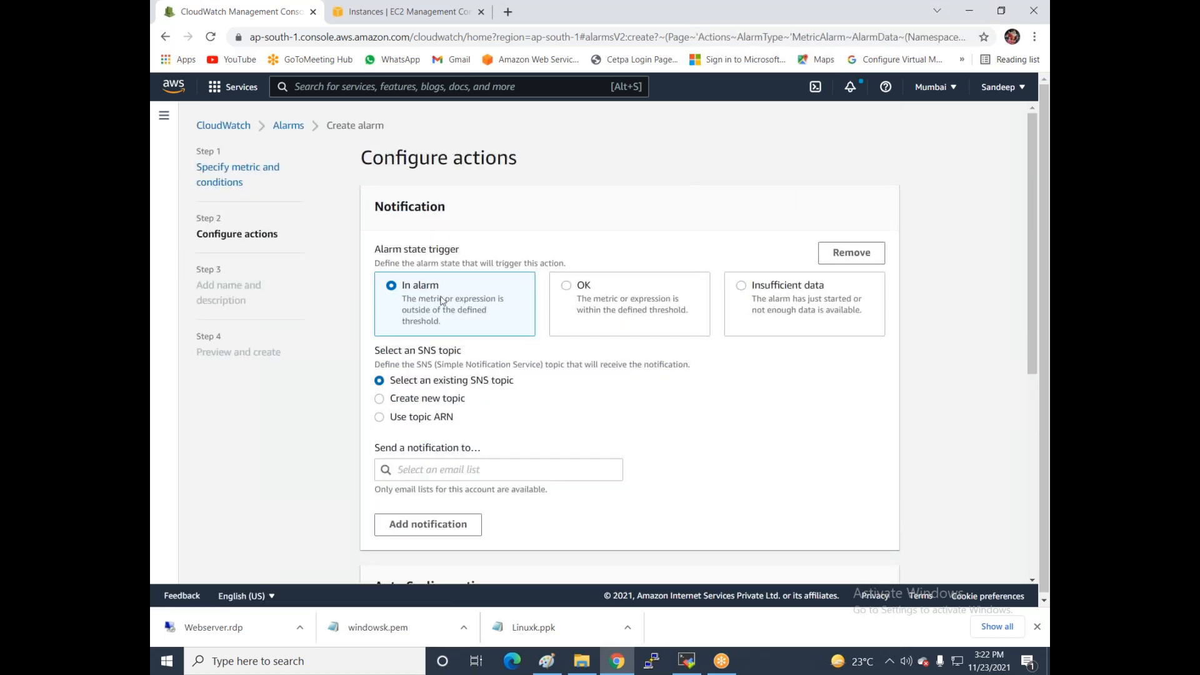
- Send the alarm's notifications to the mysns topic
scroll(443, 300, down, 2)
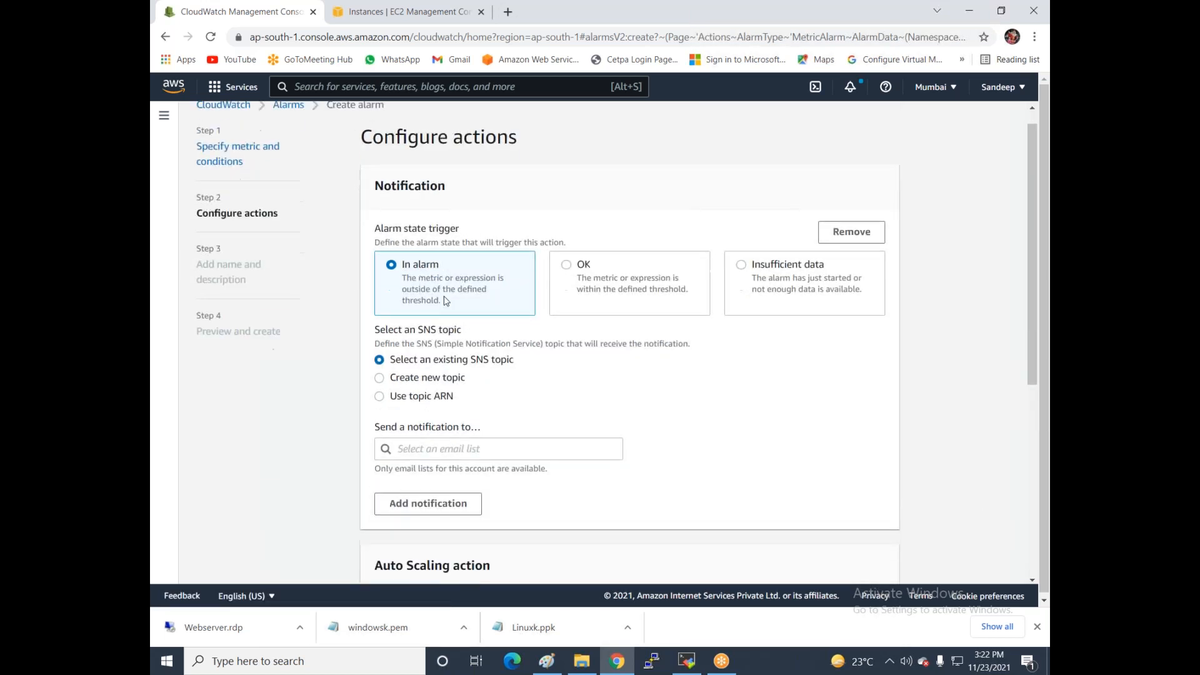
click(441, 329)
click(400, 350)
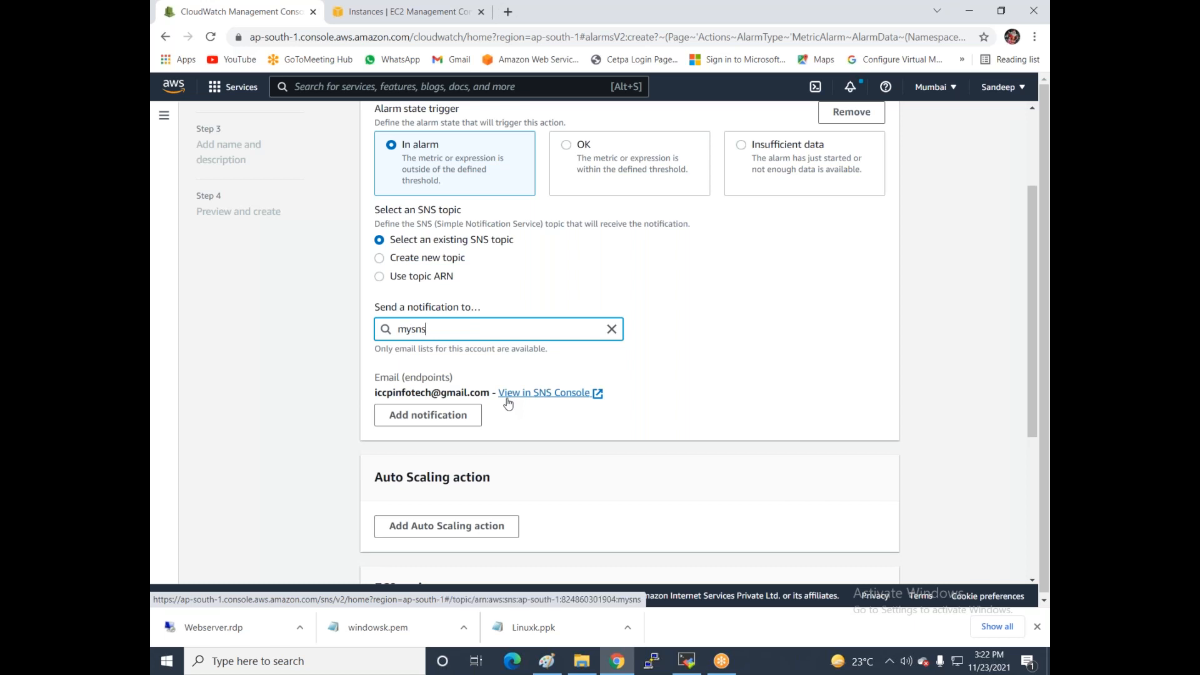
- Add an EC2 action that stops the instance when In alarm
scroll(508, 404, down, 3)
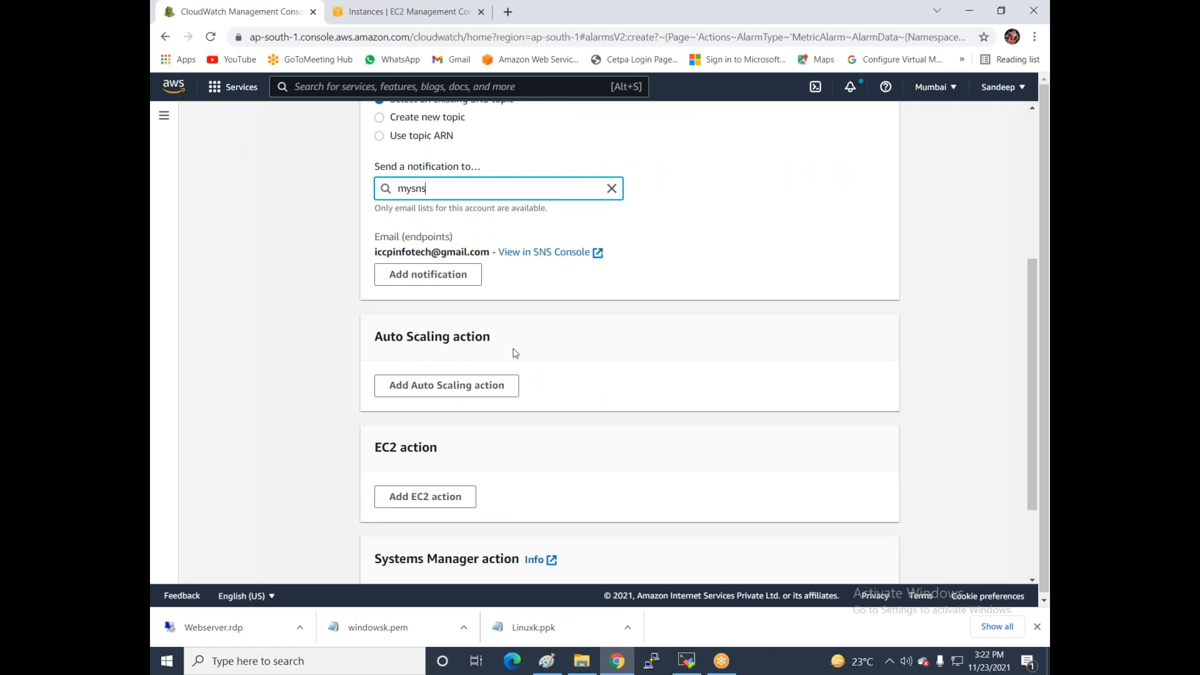
scroll(514, 354, down, 3)
click(410, 377)
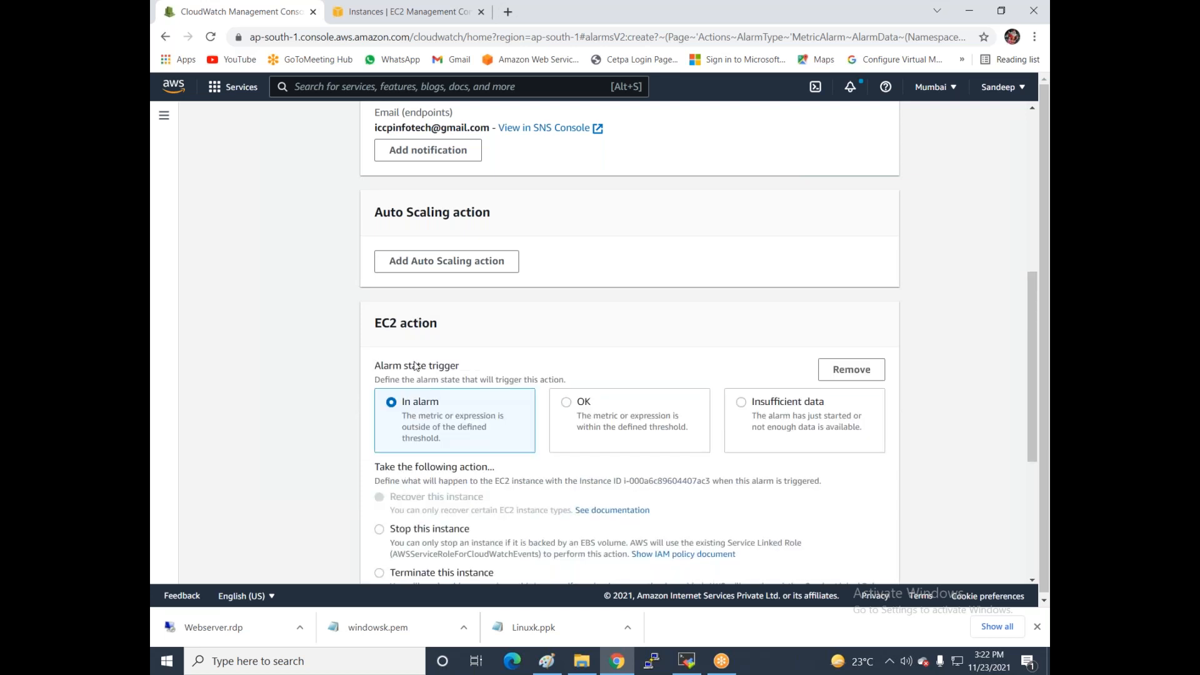
scroll(416, 366, down, 2)
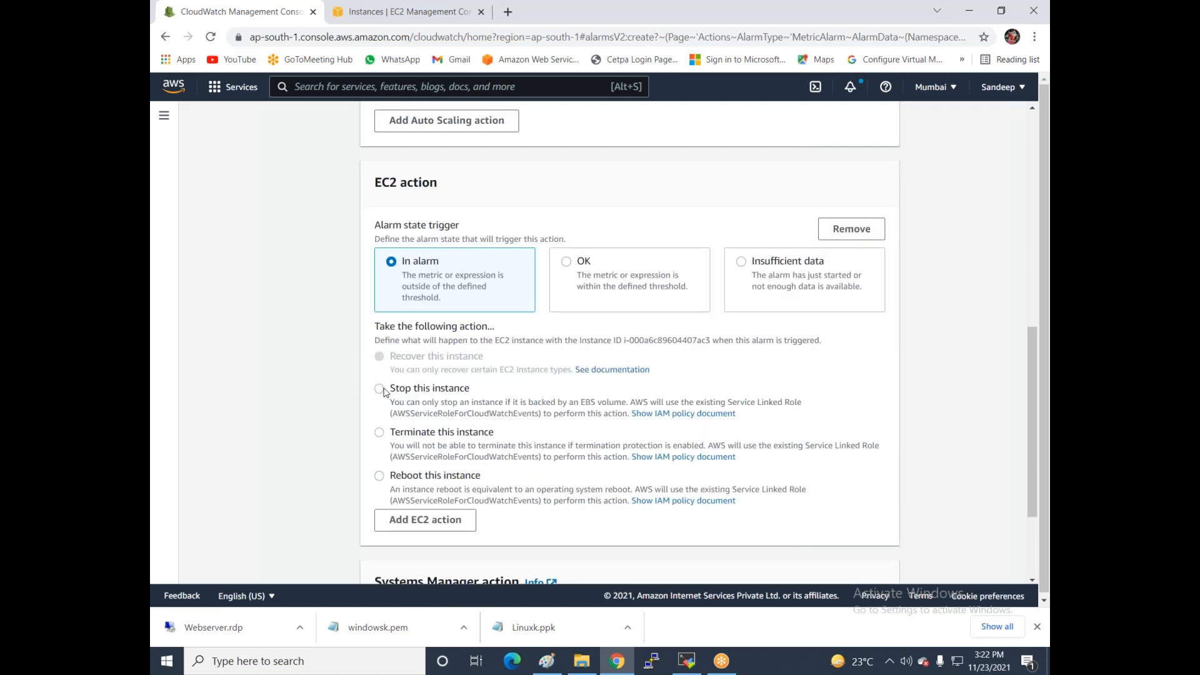
click(380, 390)
scroll(815, 546, down, 1)
- Name the alarm alarm4
scroll(816, 546, down, 3)
click(873, 549)
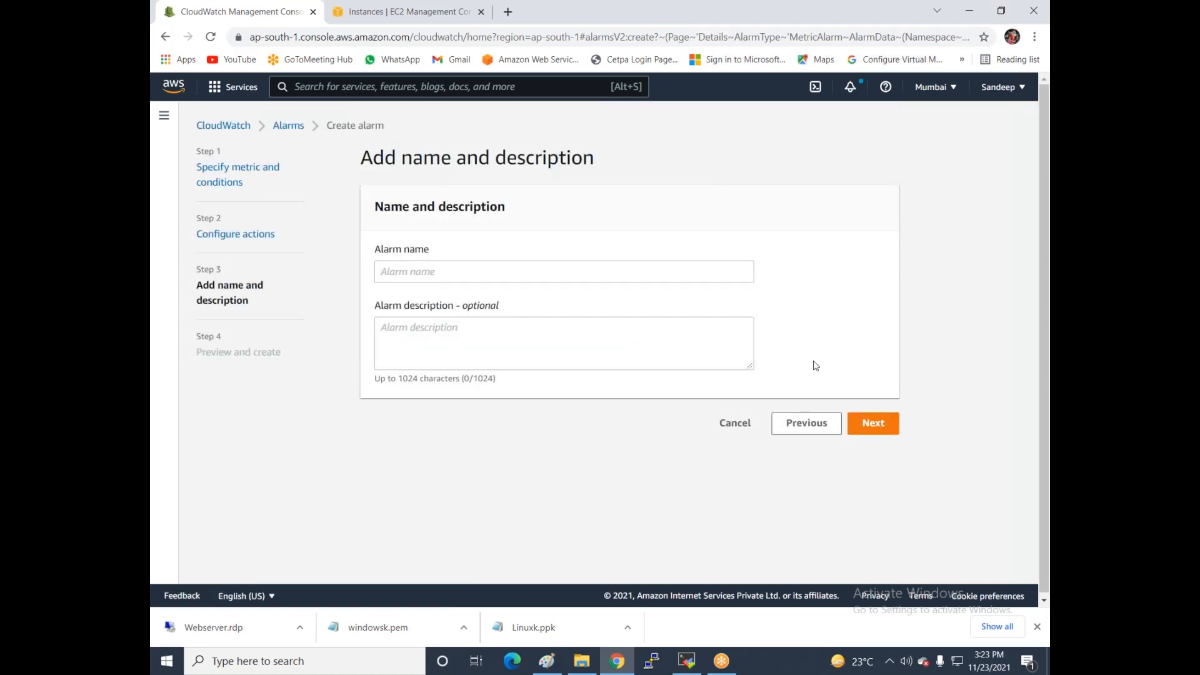
click(448, 262)
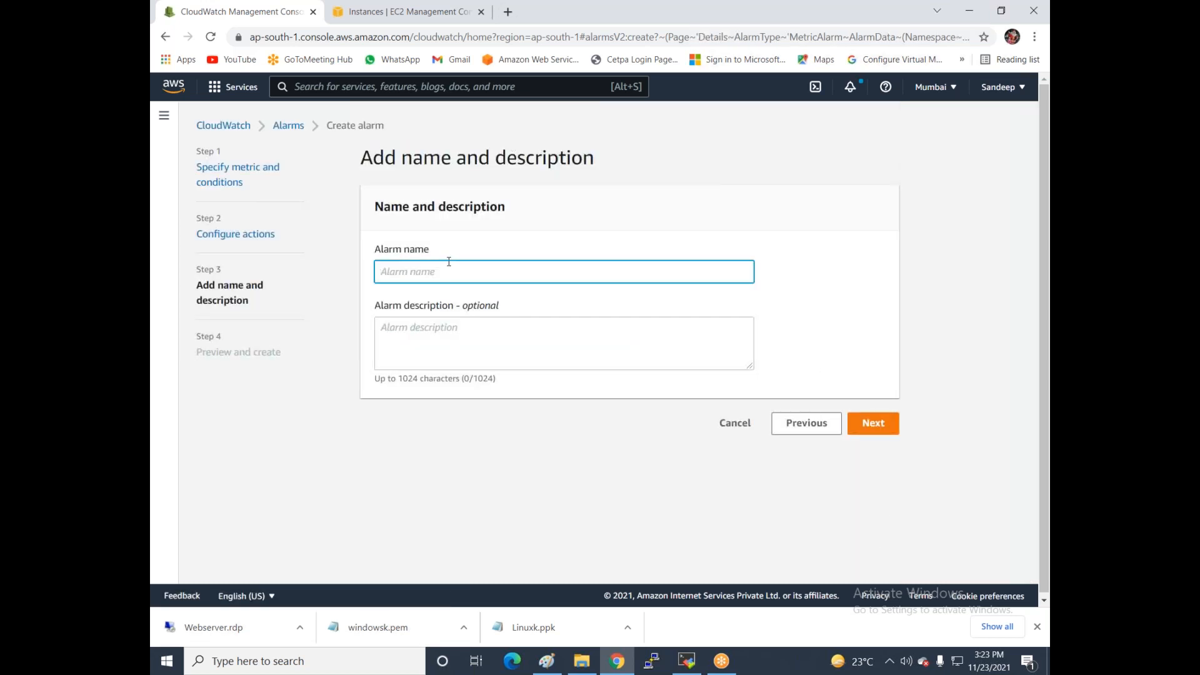
text(alarm1)
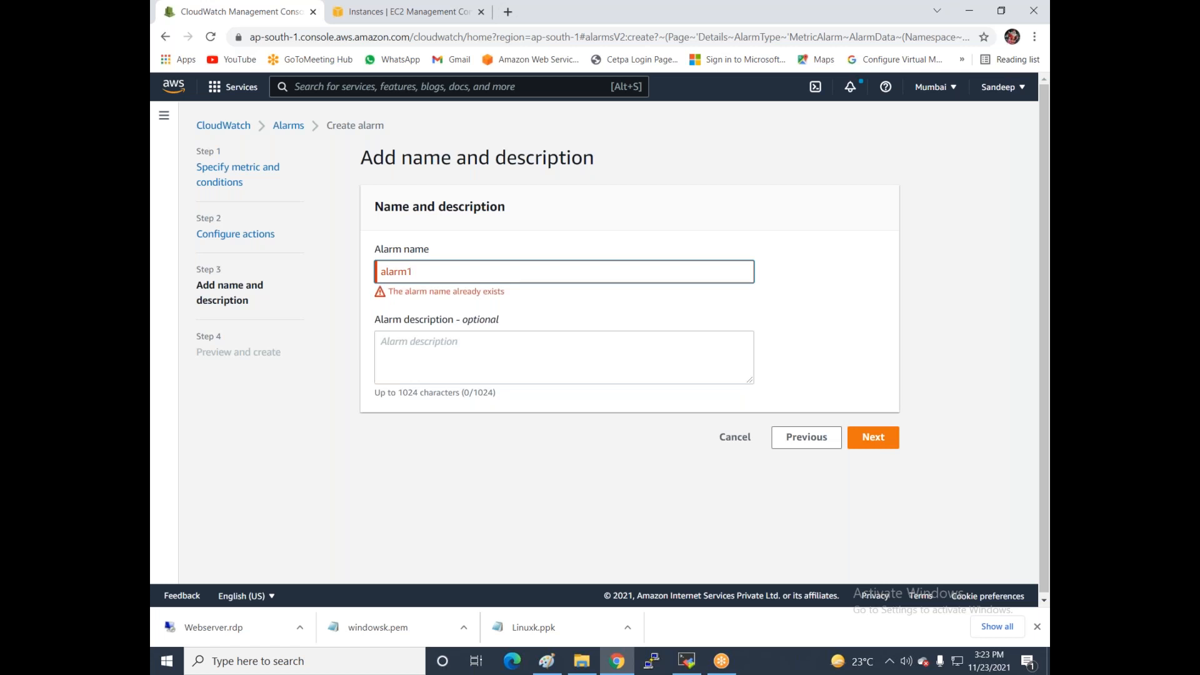
key(BackSpace)
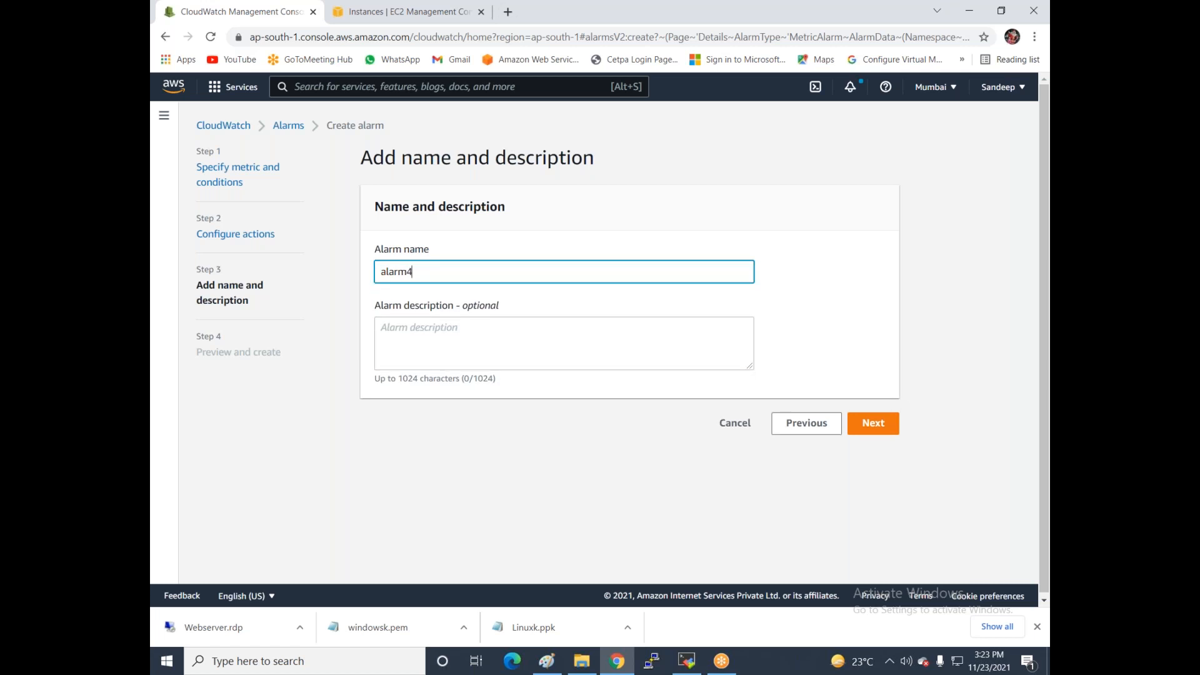
- Review the alarm preview and create alarm4
click(870, 423)
scroll(700, 399, down, 1)
scroll(700, 398, down, 10)
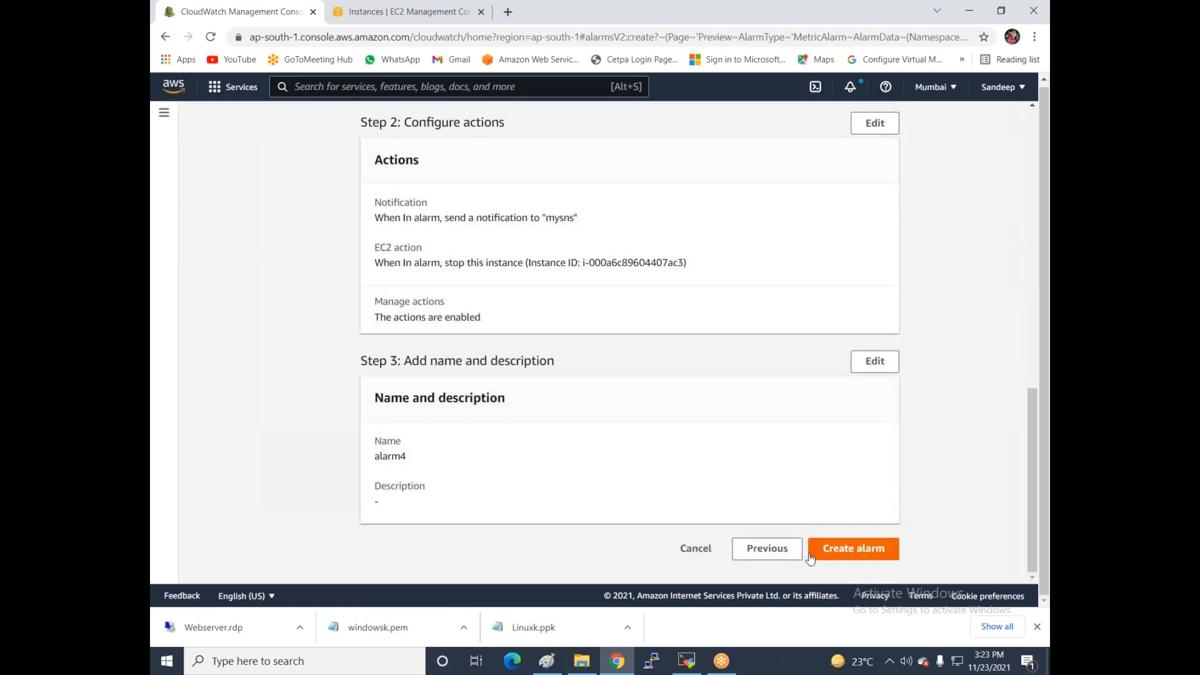
click(830, 551)
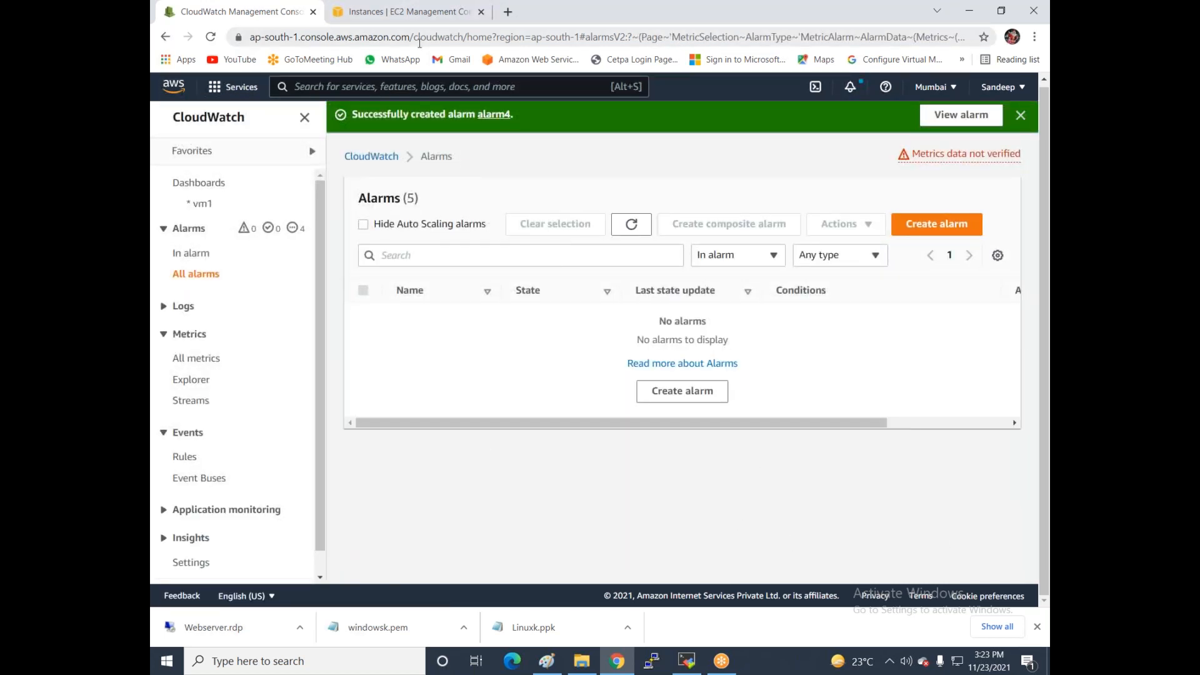
- On the EC2 Instances page, refresh the list, select vm1 and choose Connect
click(420, 14)
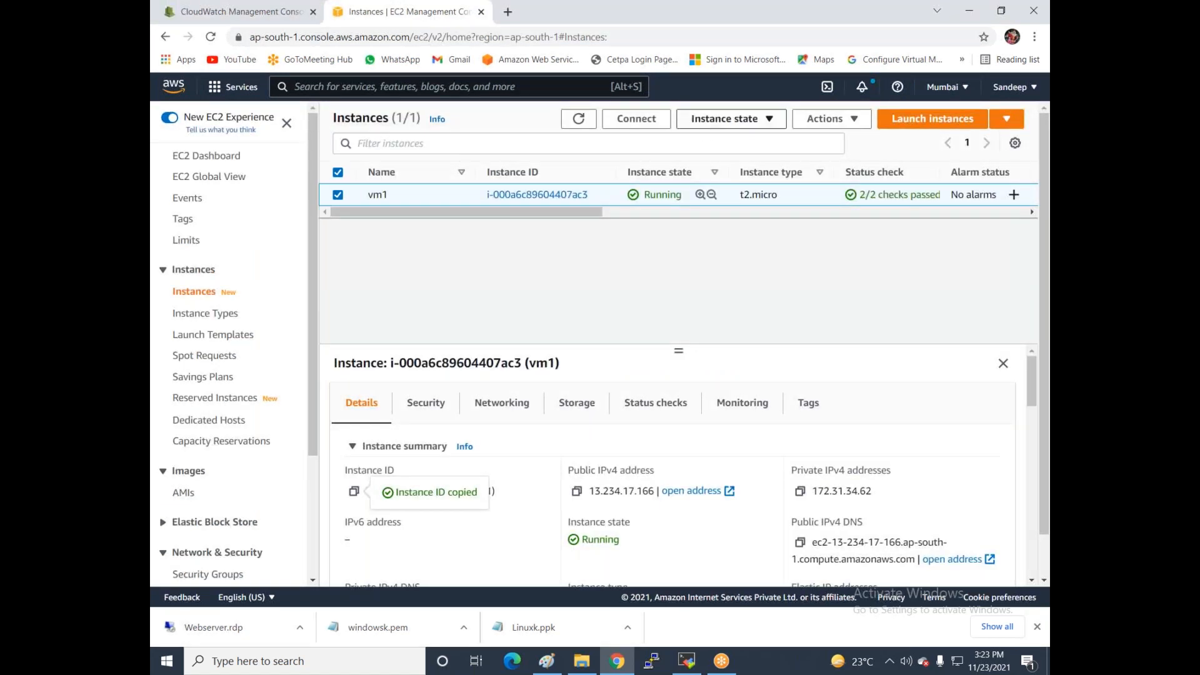
drag(530, 211, 630, 212)
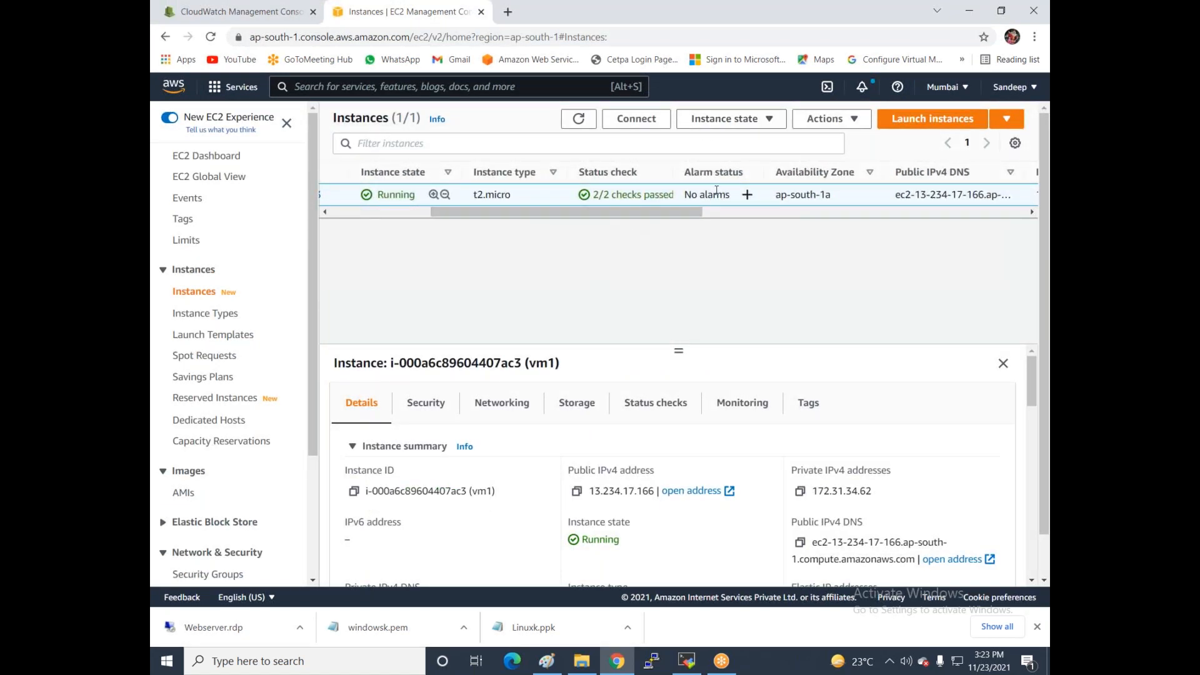
click(578, 119)
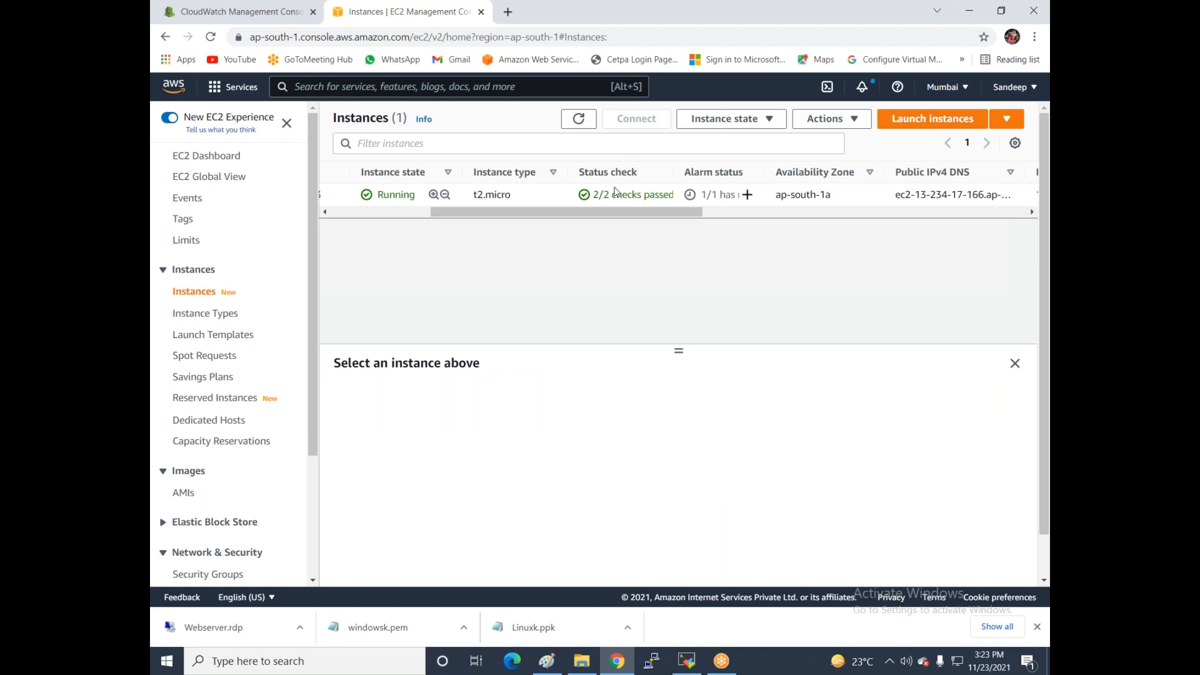
click(330, 213)
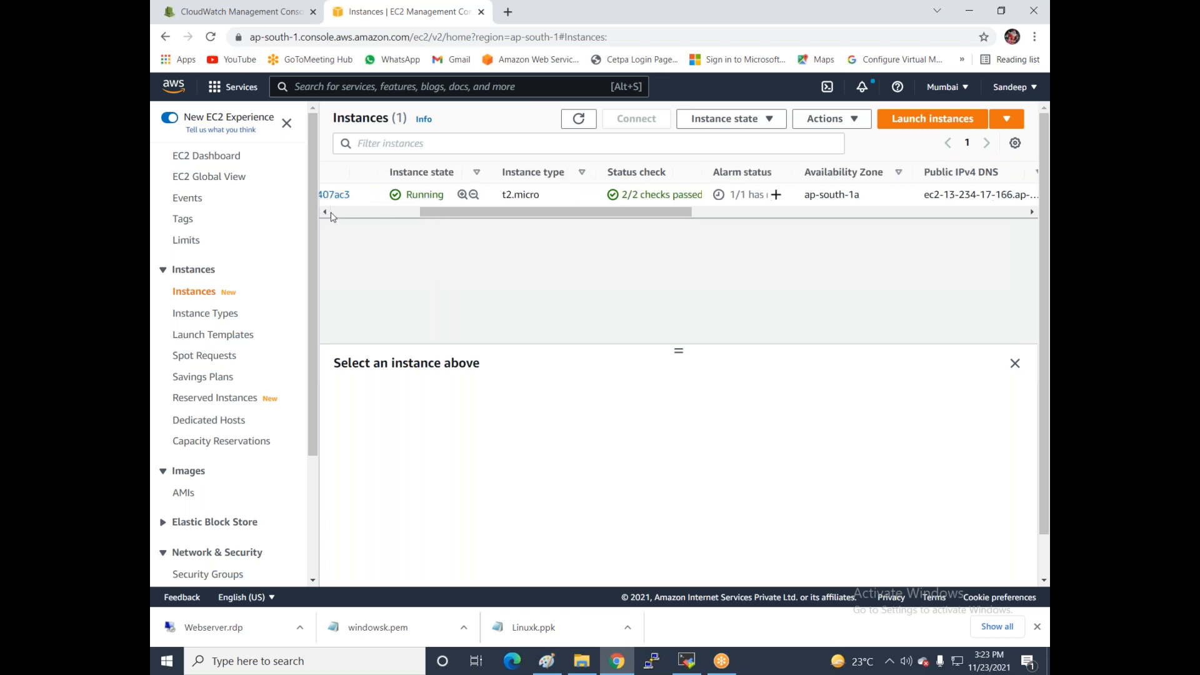
click(338, 196)
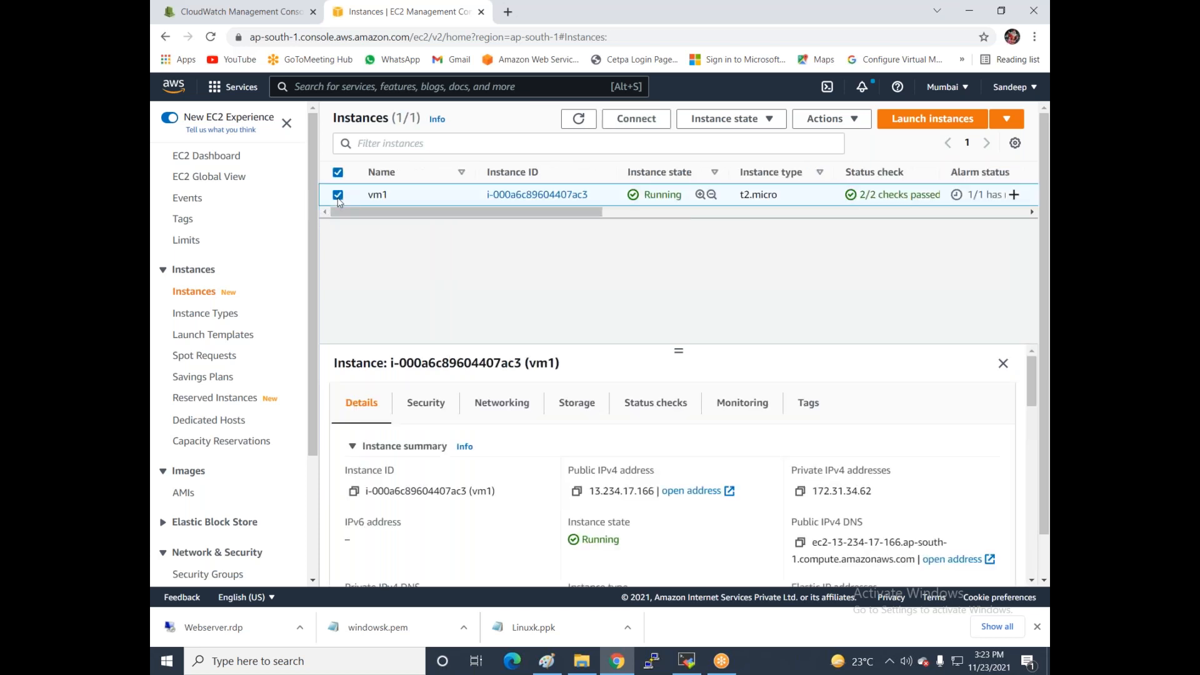
click(626, 117)
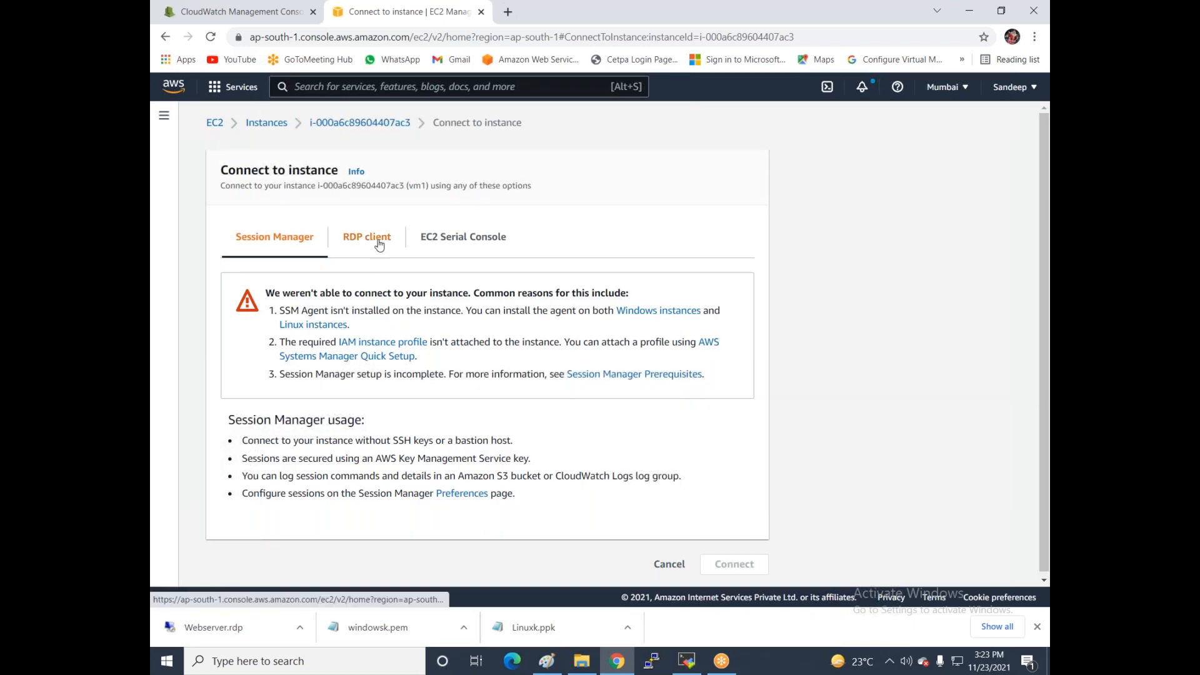
- Request vm1's Windows password under RDP client and load the Windows-office.pem key file
click(379, 244)
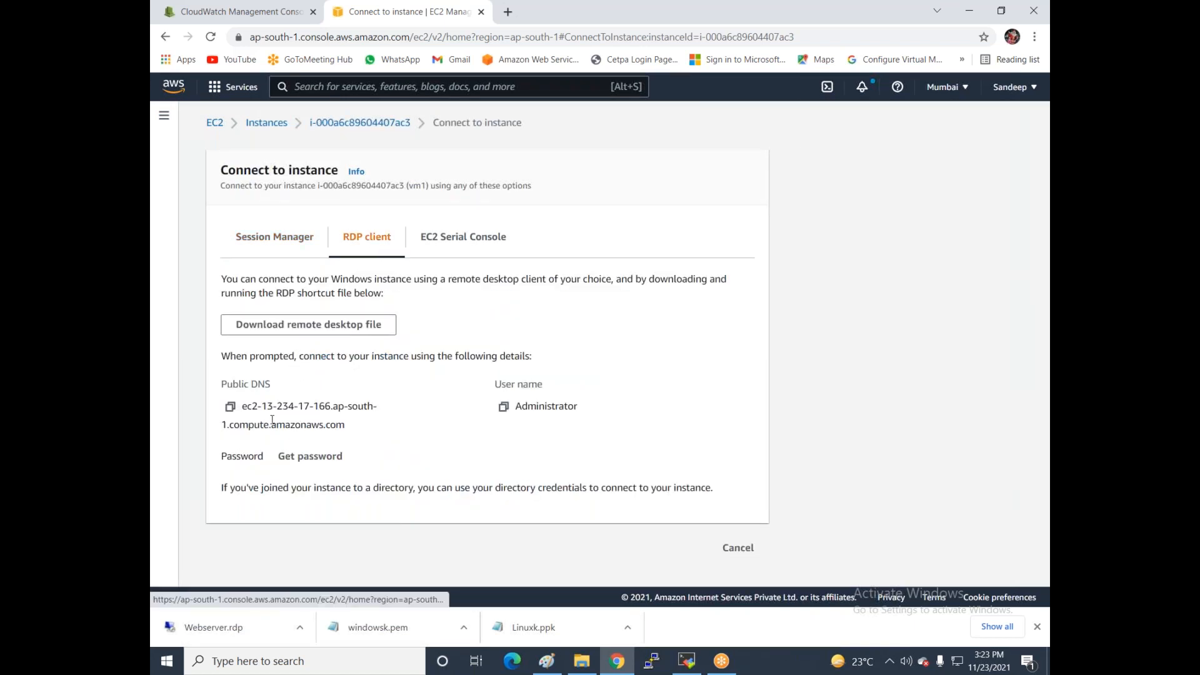
click(289, 456)
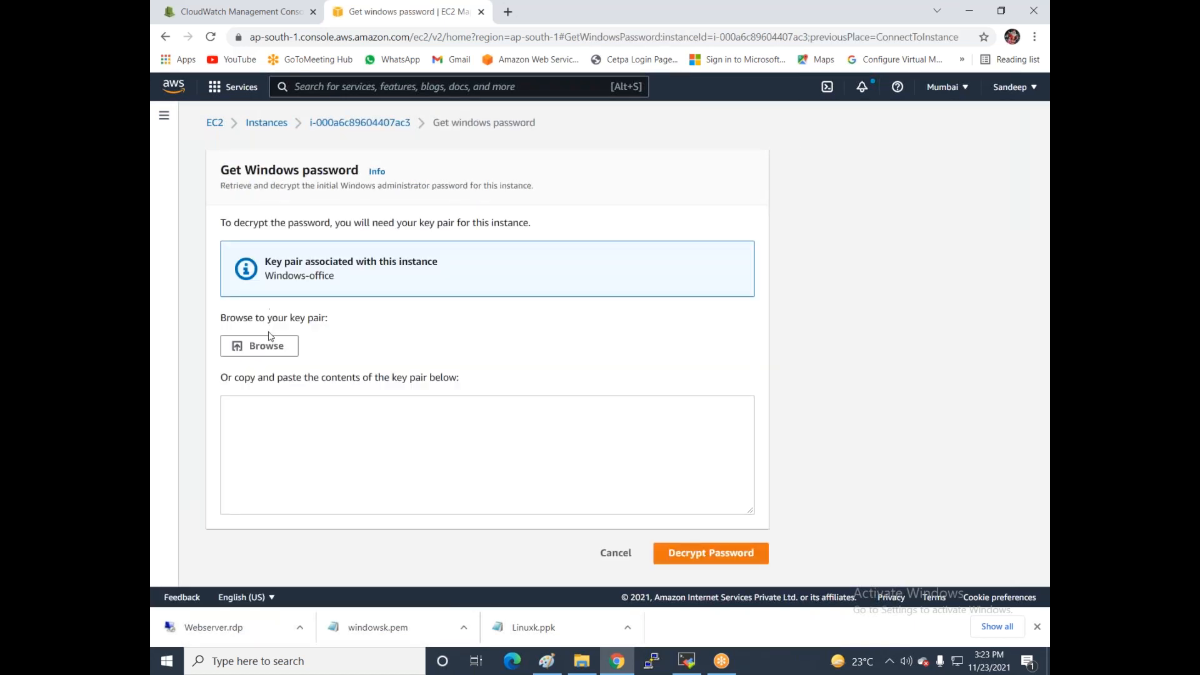
click(259, 346)
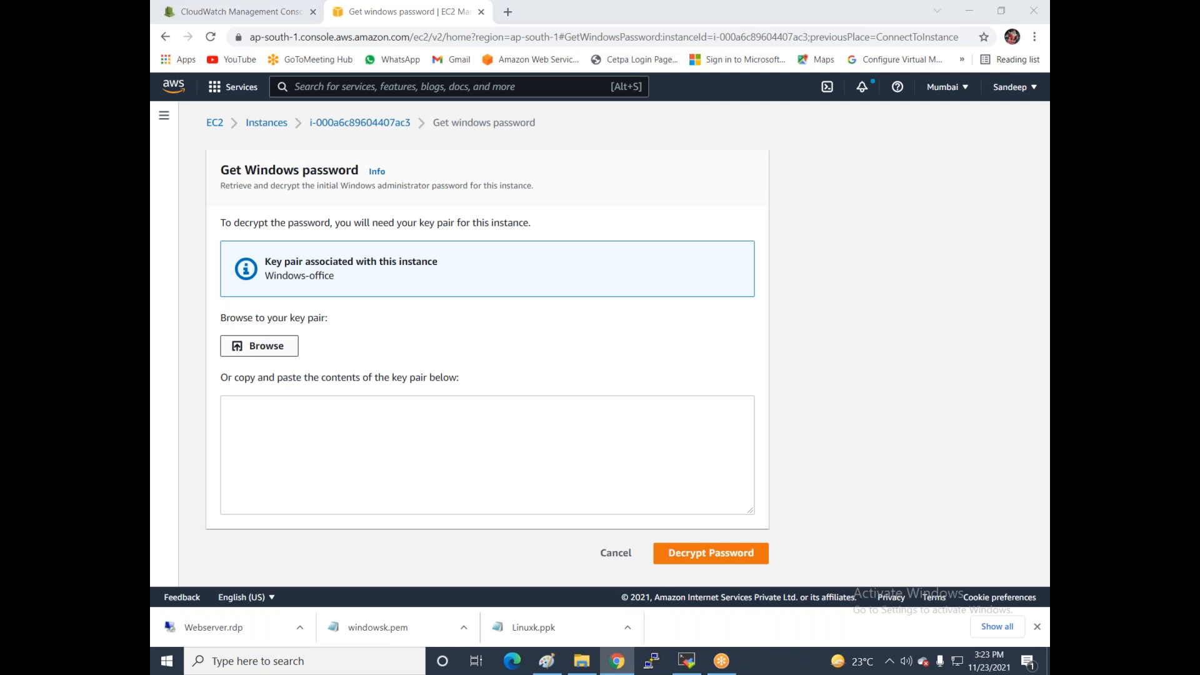
click(587, 343)
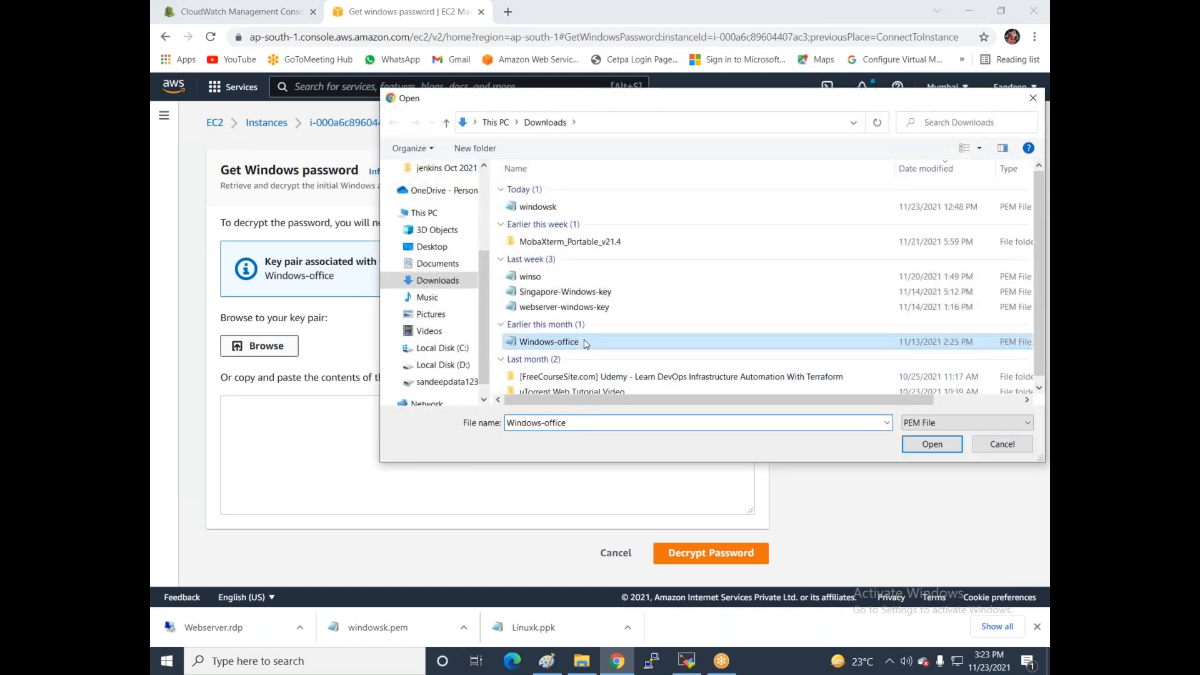
double_click(586, 343)
- Decrypt the Administrator password, copy it, and download the vm1.rdp file
scroll(383, 538, down, 5)
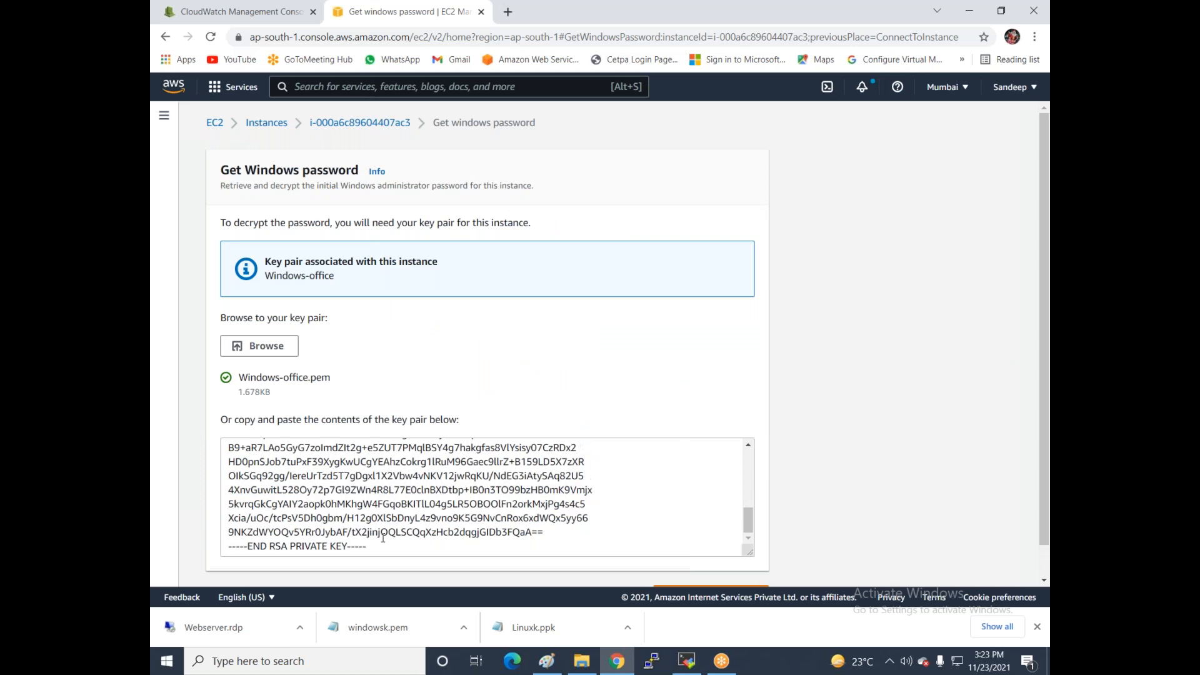
scroll(383, 539, down, 2)
click(711, 561)
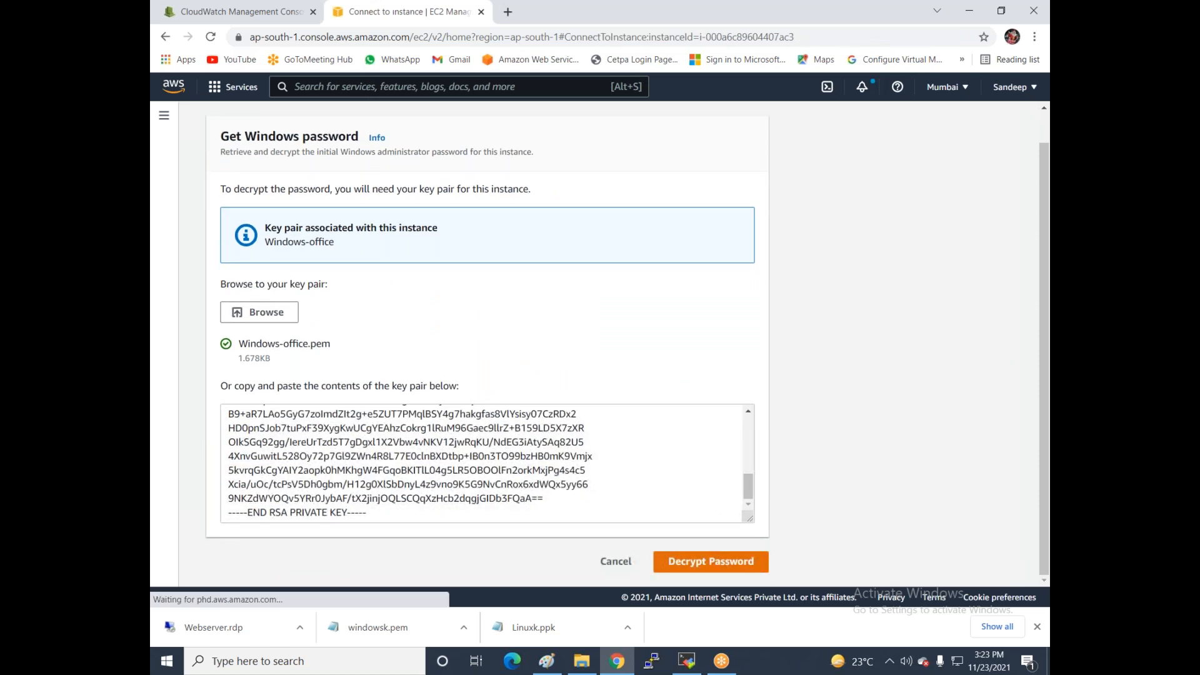
click(230, 519)
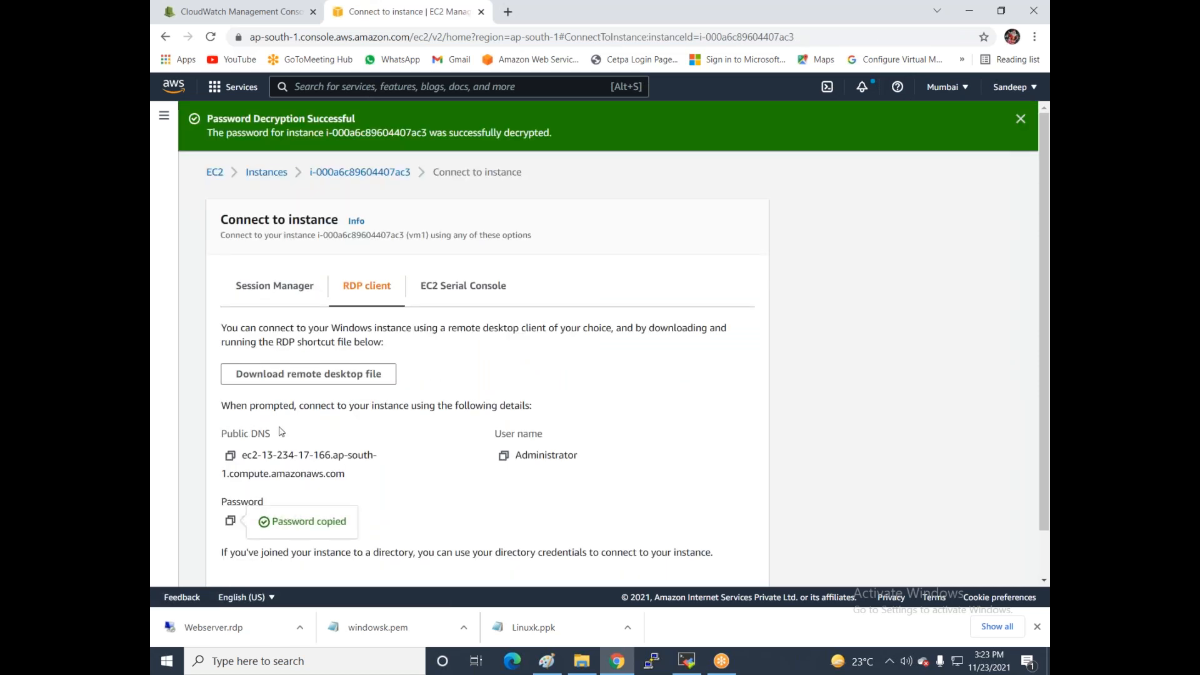
click(298, 374)
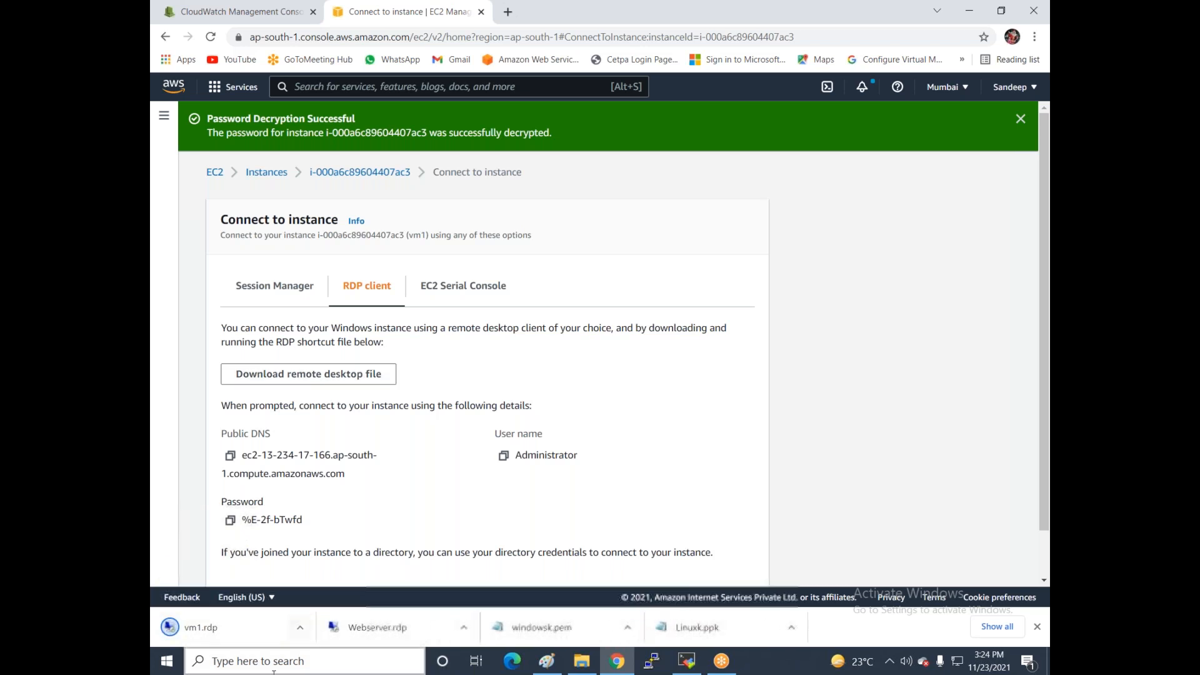
- Open vm1.rdp, accept the publisher warning, paste the Administrator password and accept the certificate
click(200, 638)
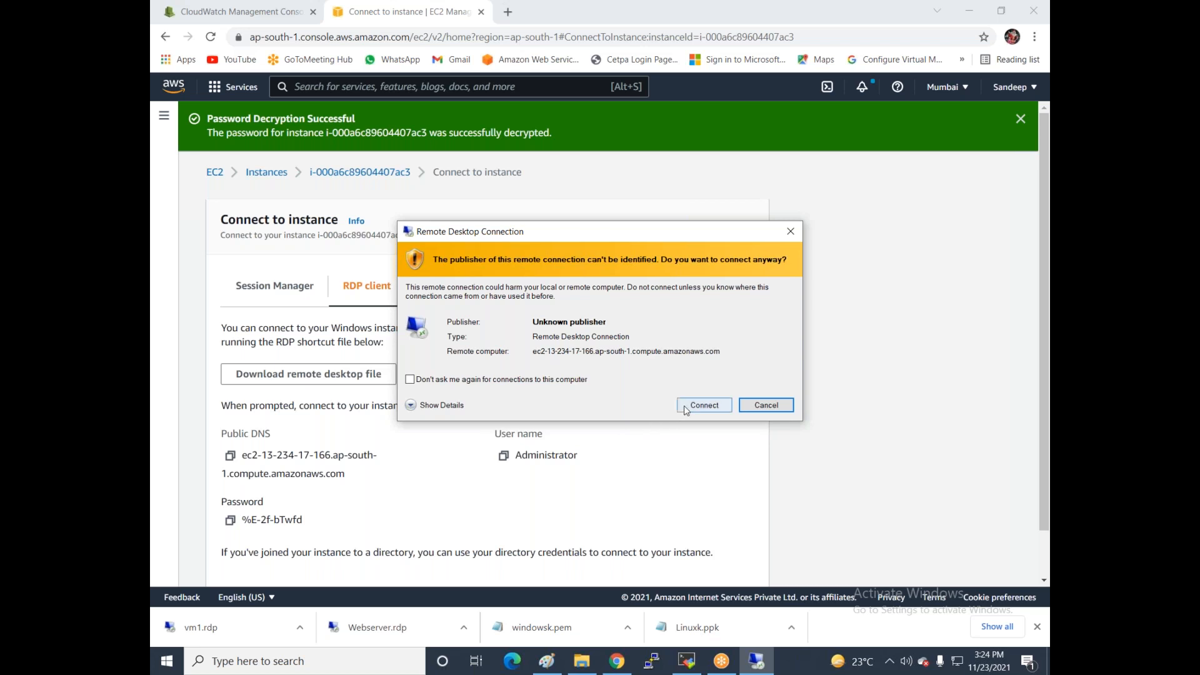
click(695, 405)
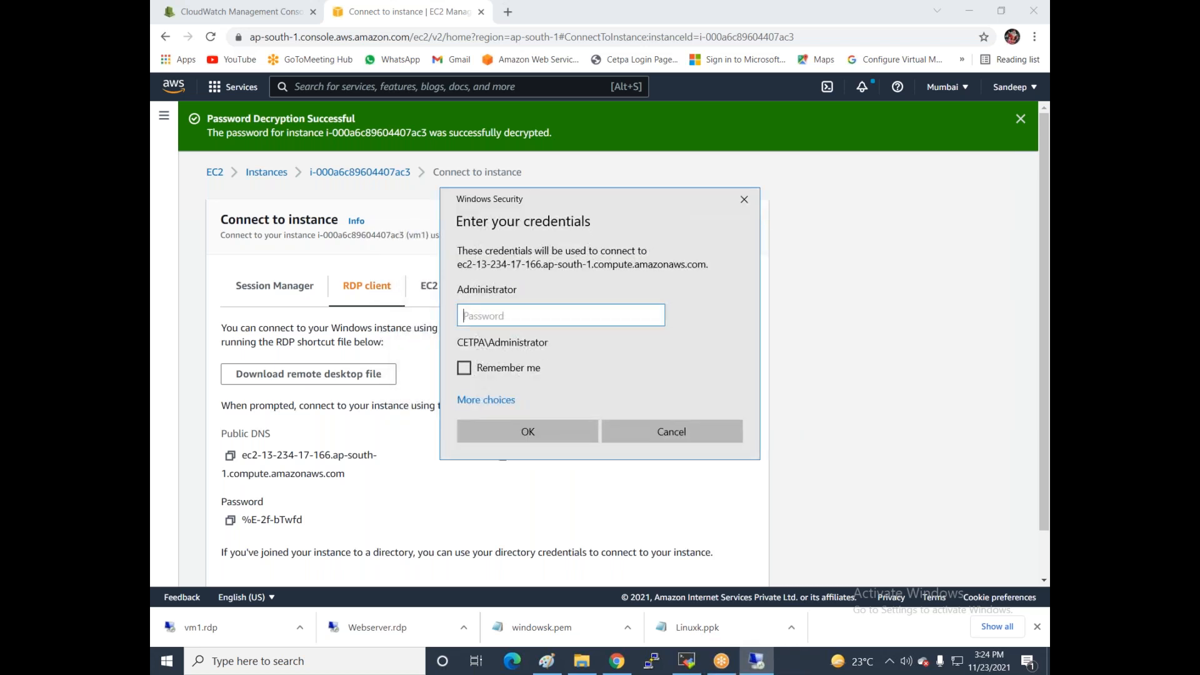
key(ctrl+v)
click(532, 433)
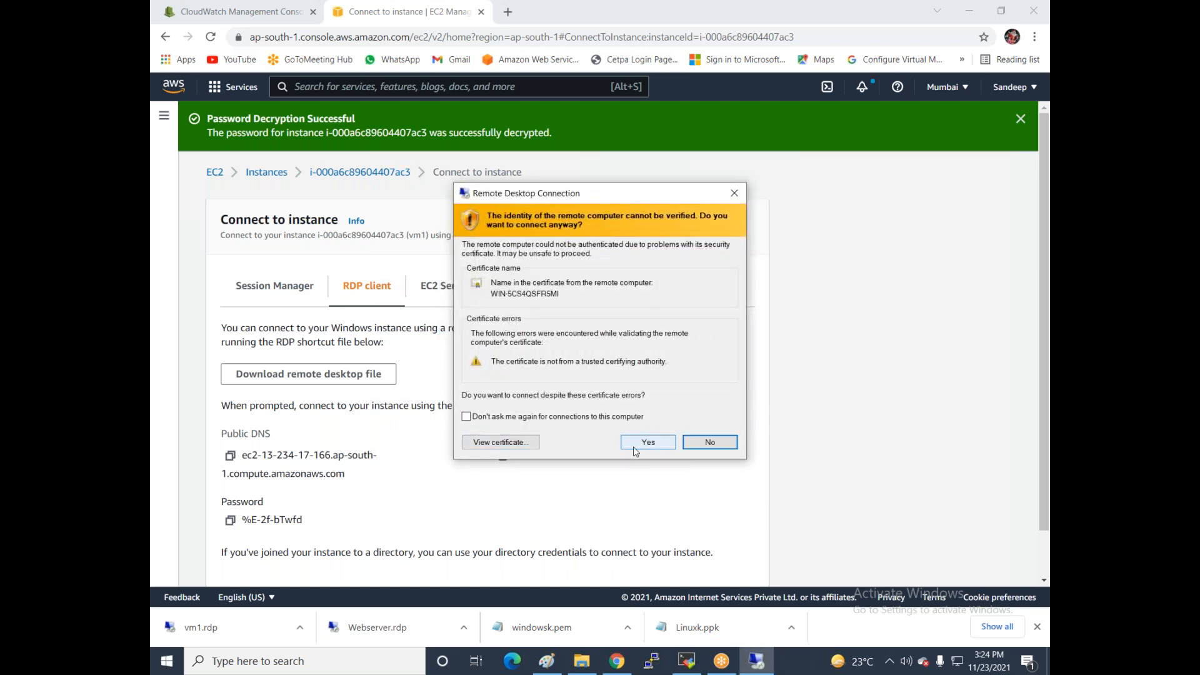
click(634, 445)
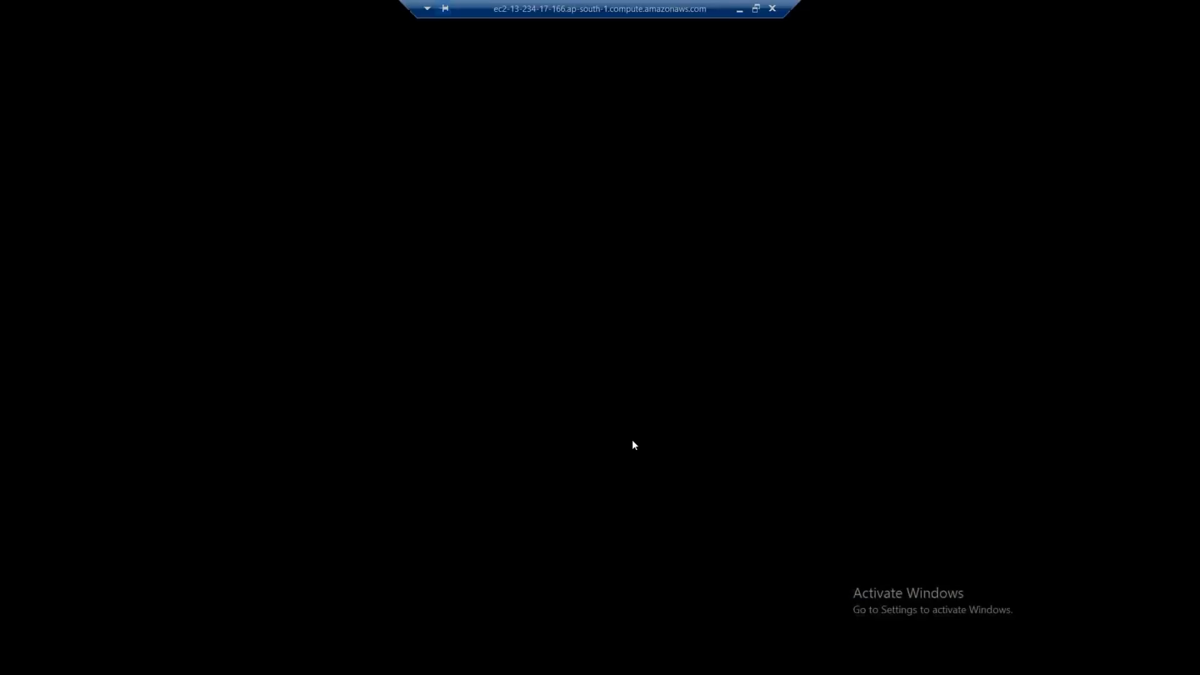
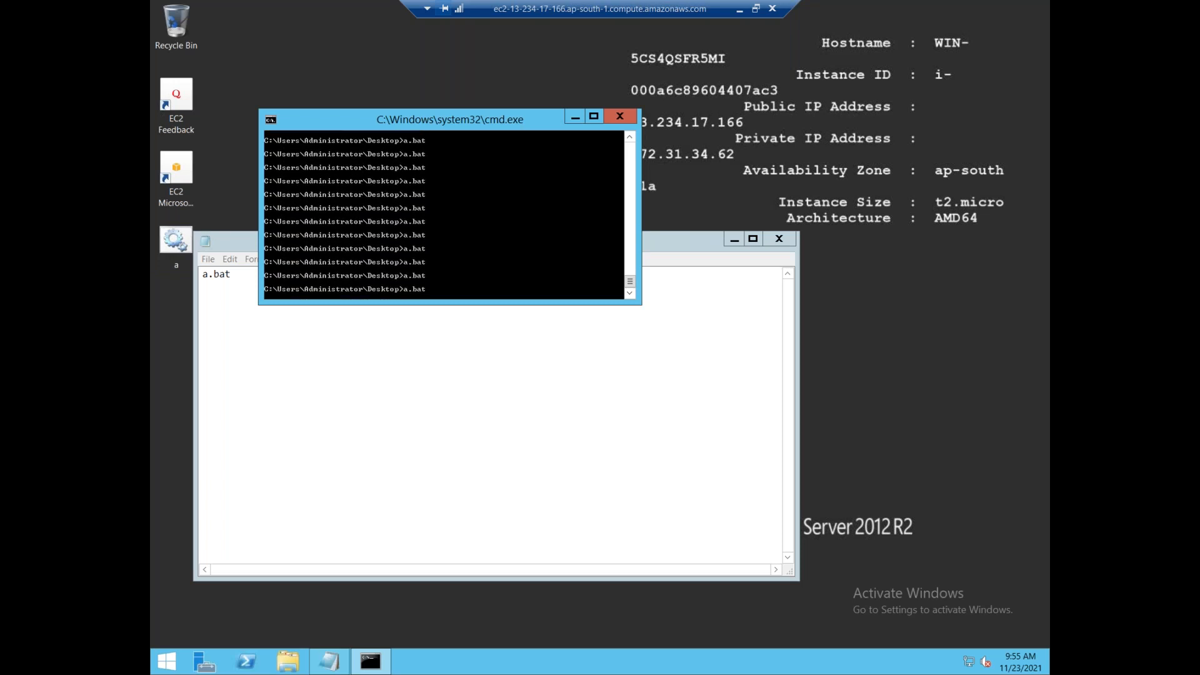
- Check the remote server's CPU at 99% in Task Manager, then minimize the RDP session
click(662, 666)
right_click(662, 666)
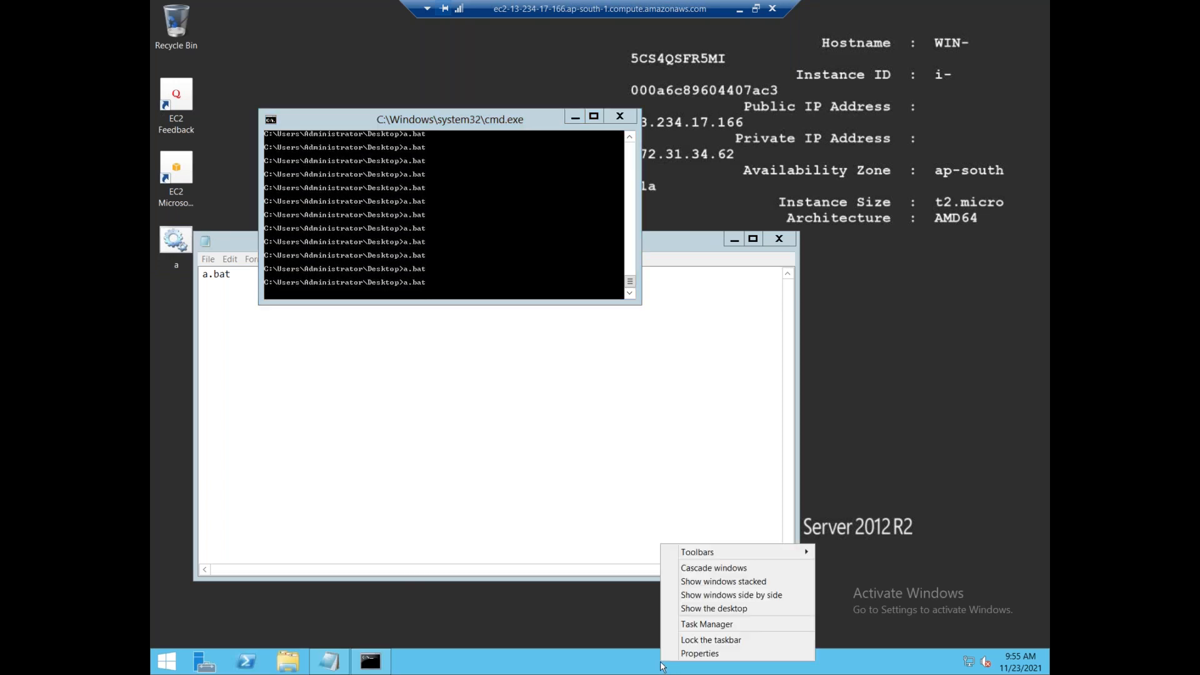
click(688, 624)
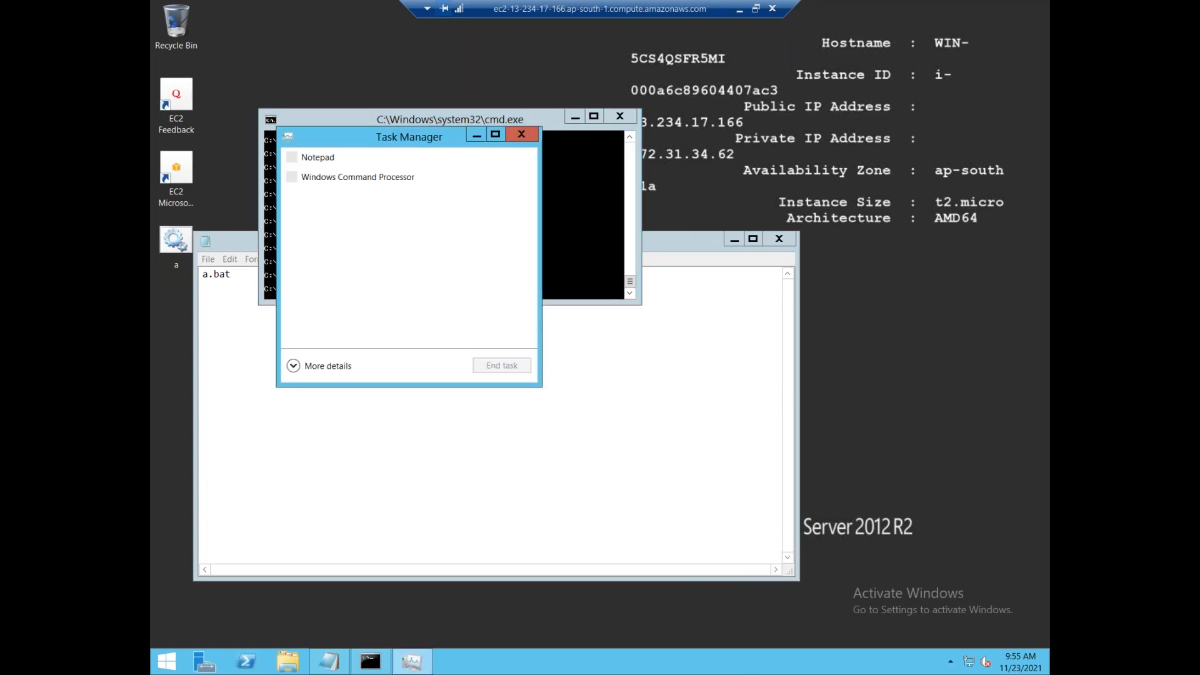
click(294, 365)
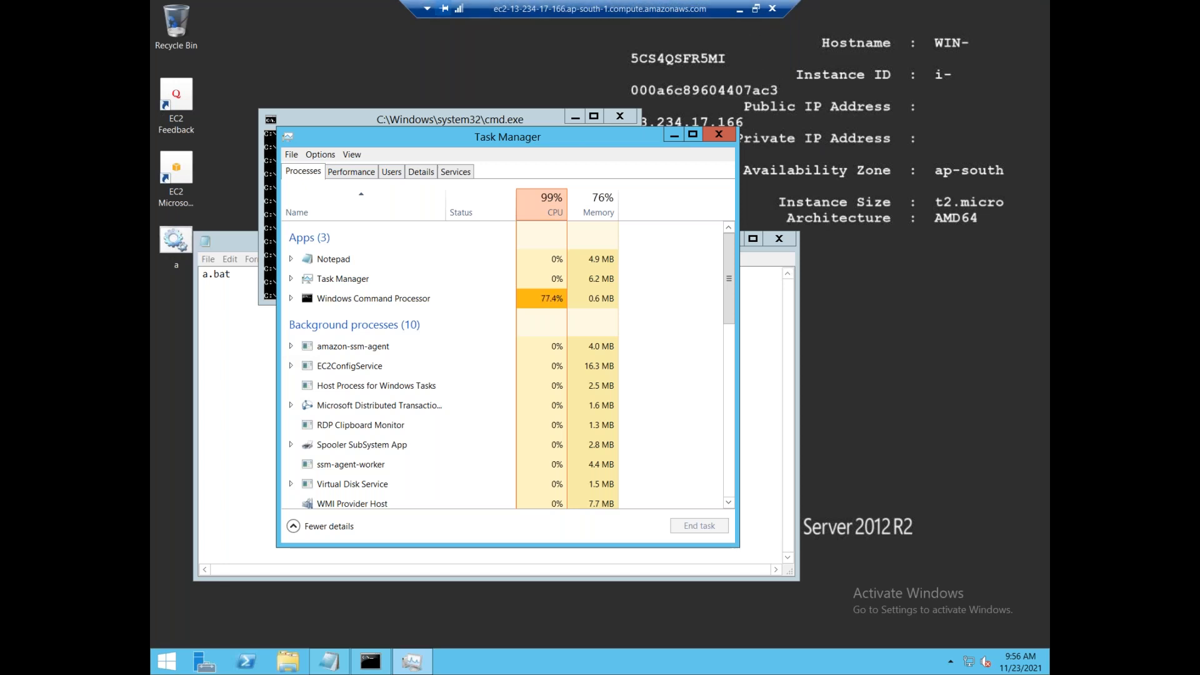
click(739, 9)
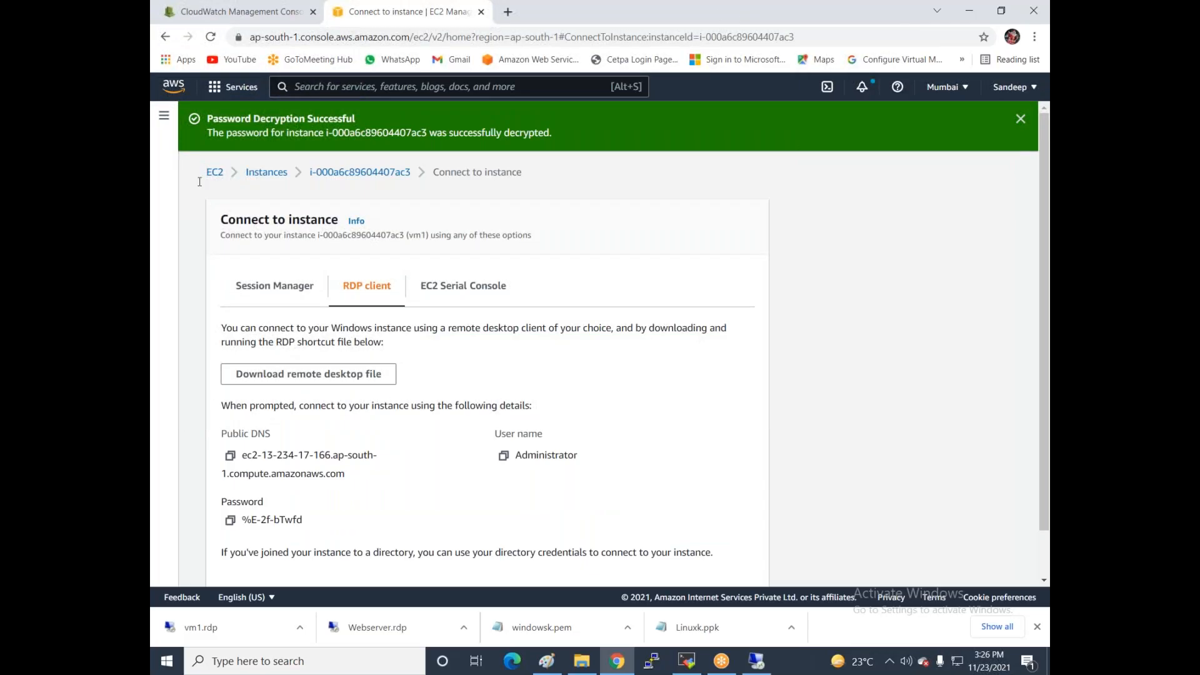
- Open the classic CloudWatch Events rules list with rule1, rule2 and rule4, and start a new rule
click(245, 9)
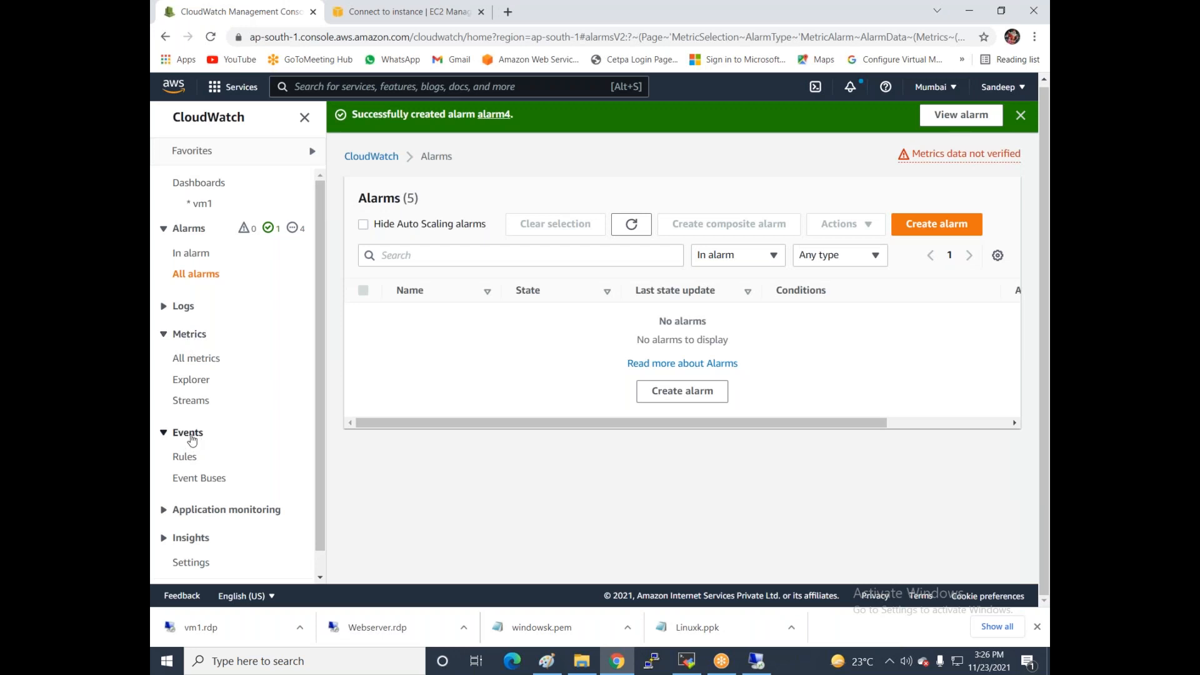
click(185, 457)
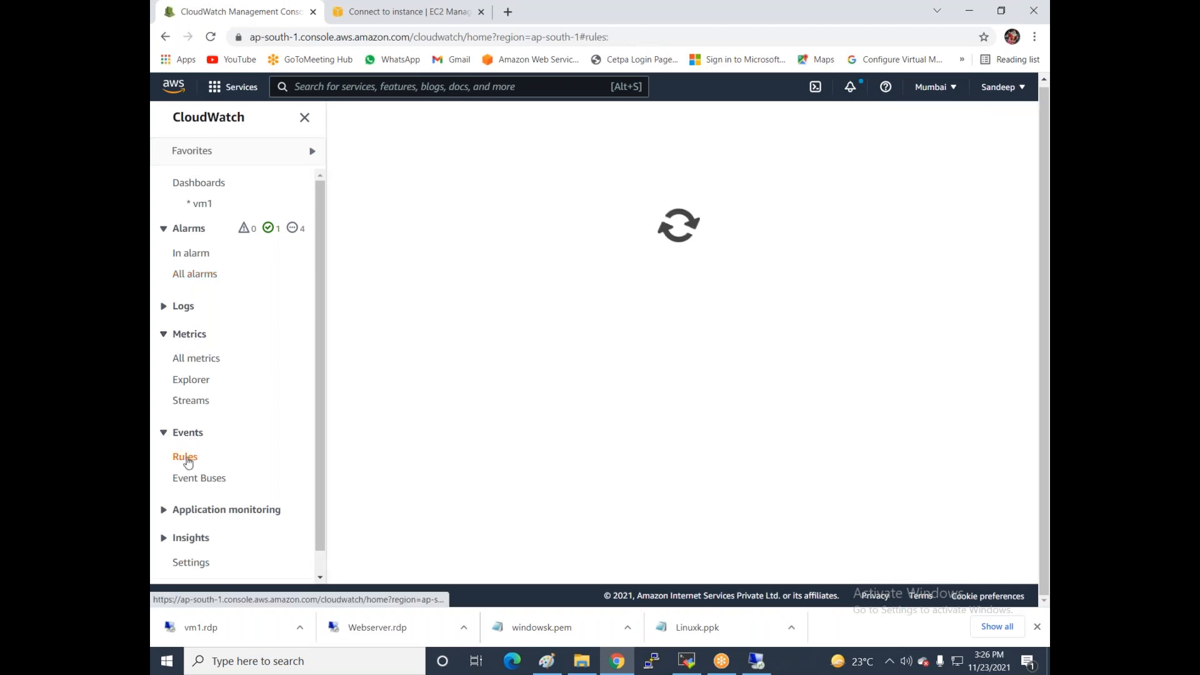
click(196, 432)
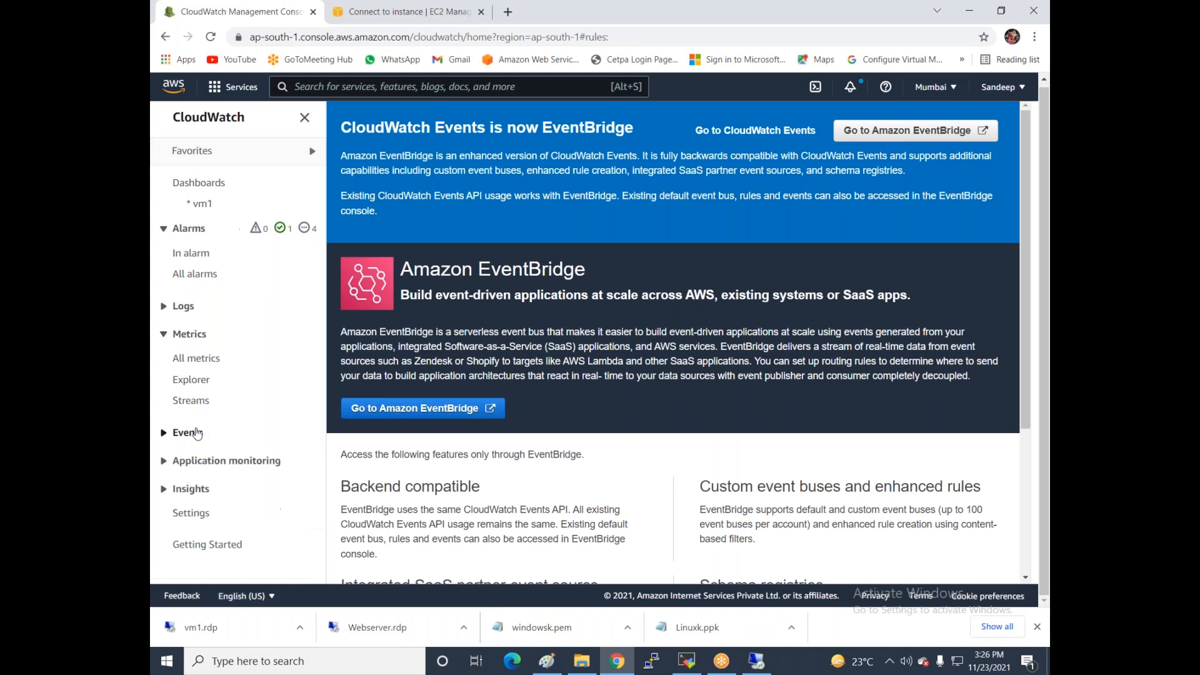
click(163, 432)
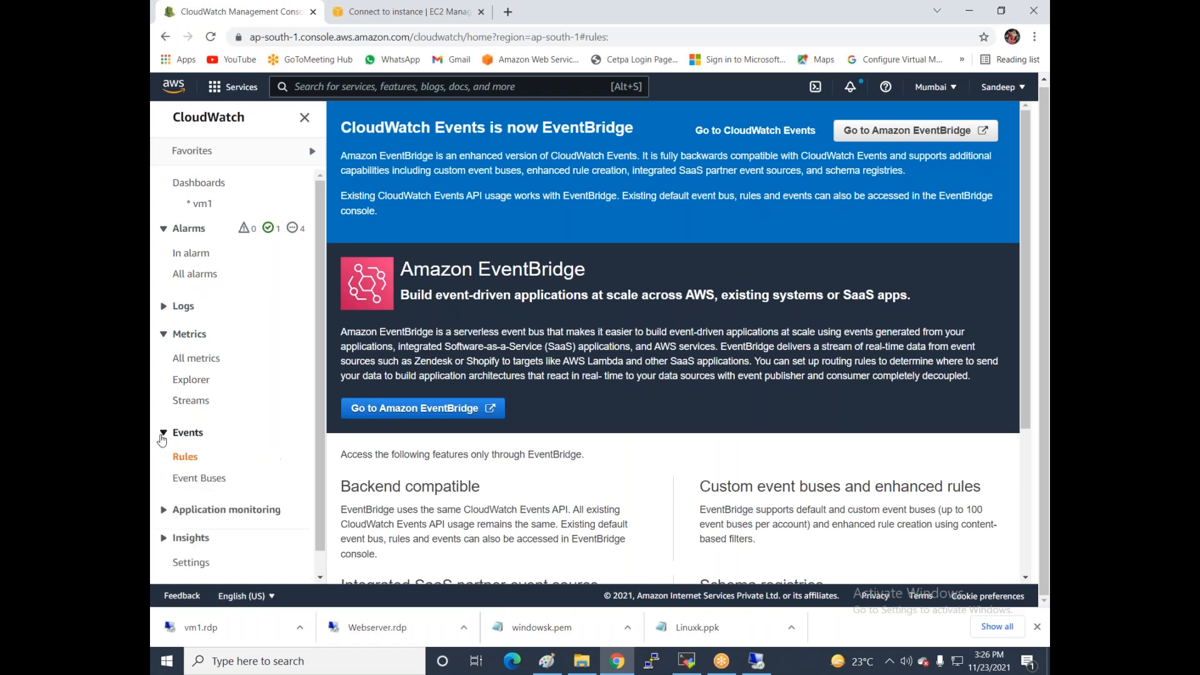
click(927, 133)
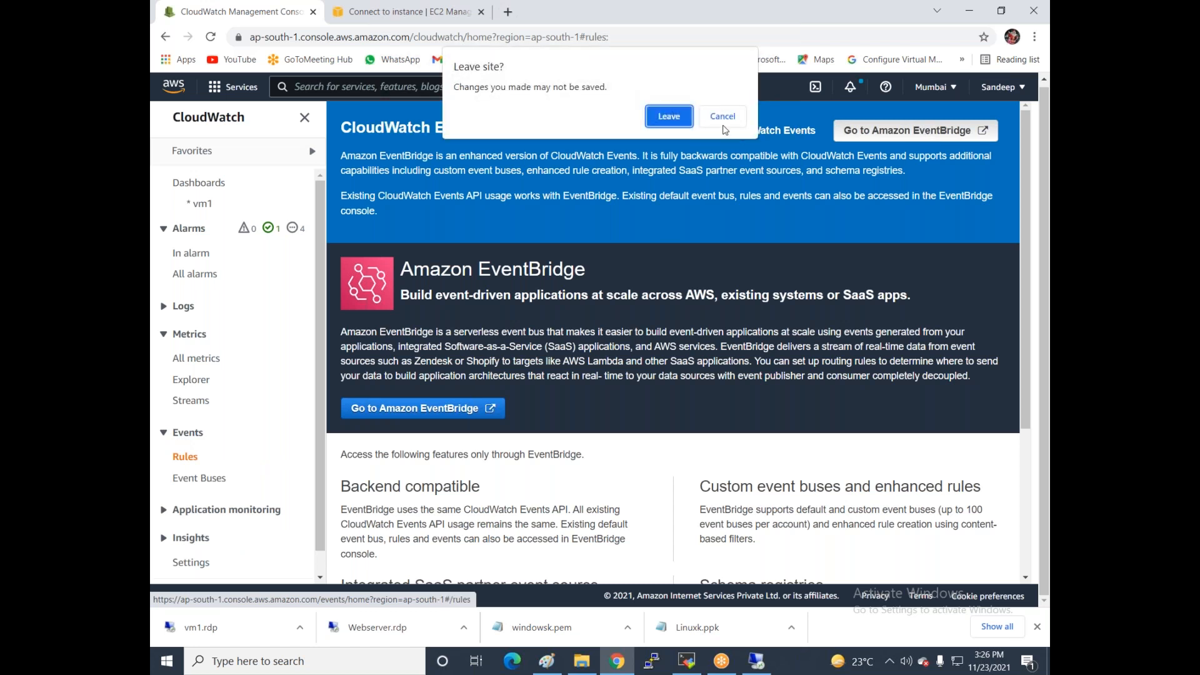
click(723, 116)
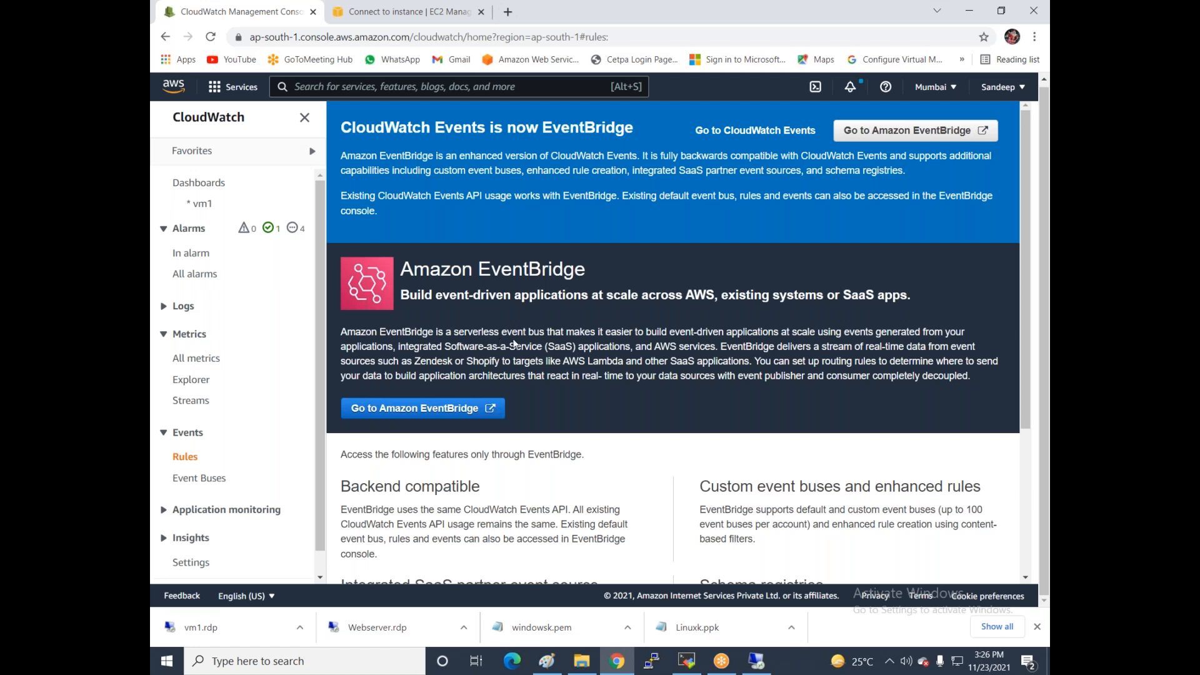
click(718, 131)
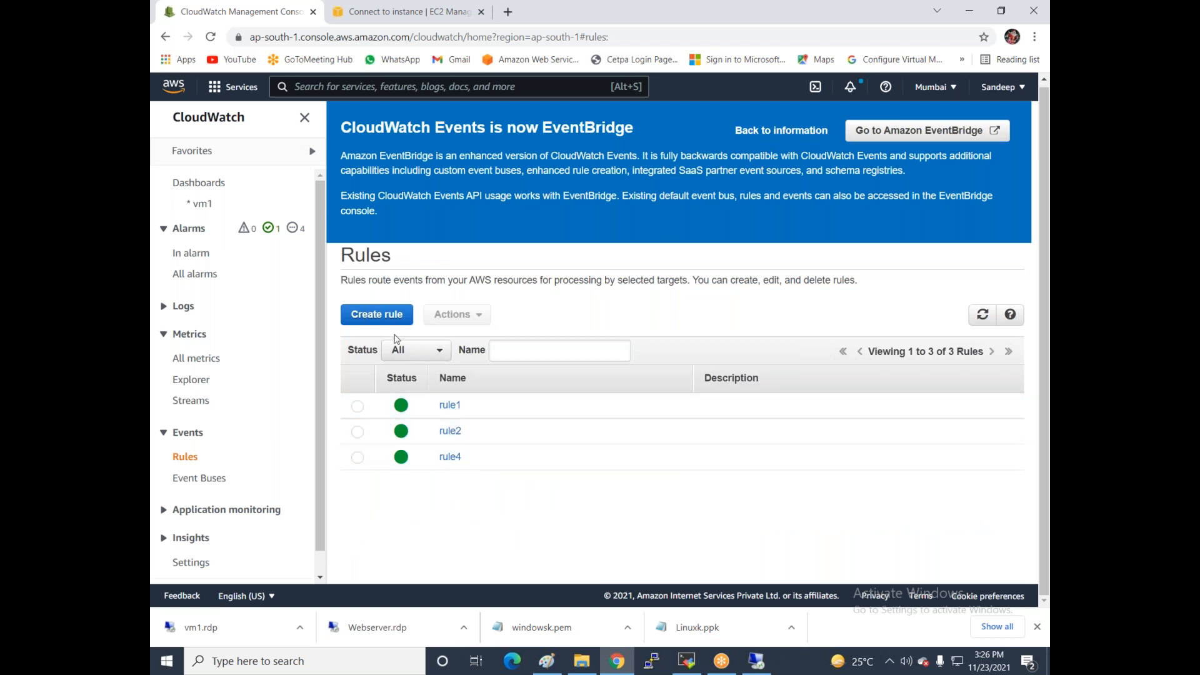
click(377, 314)
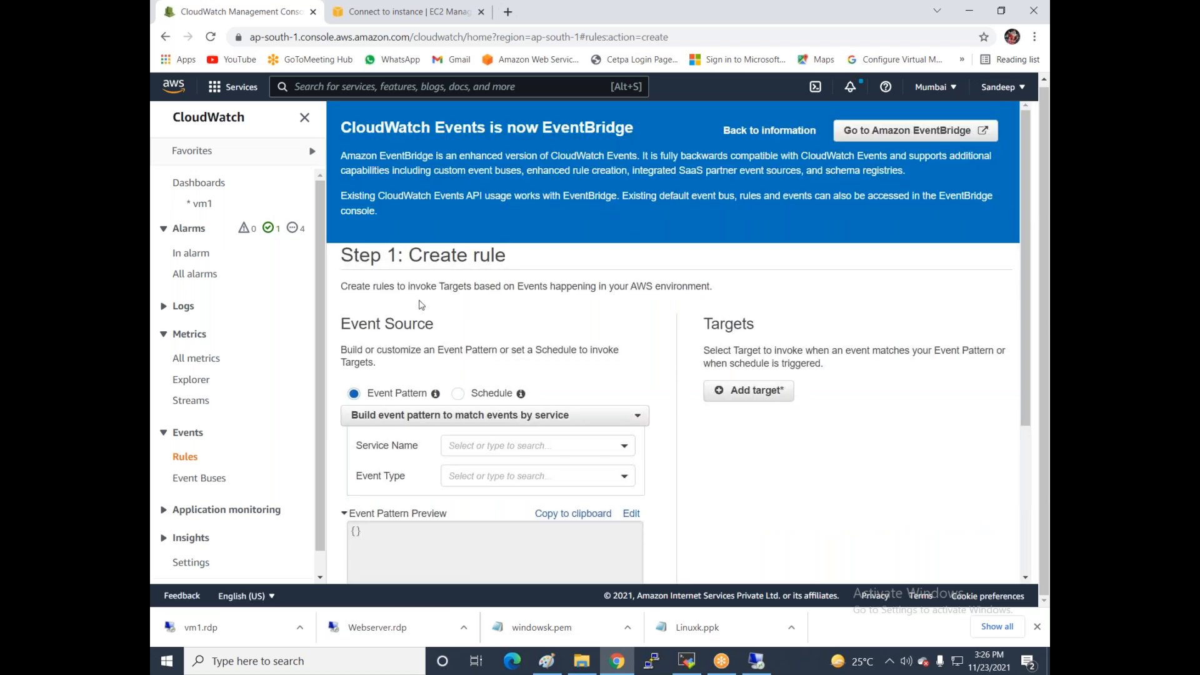
- Set the rule's event pattern to EC2 Instance State-change Notification
scroll(453, 292, down, 3)
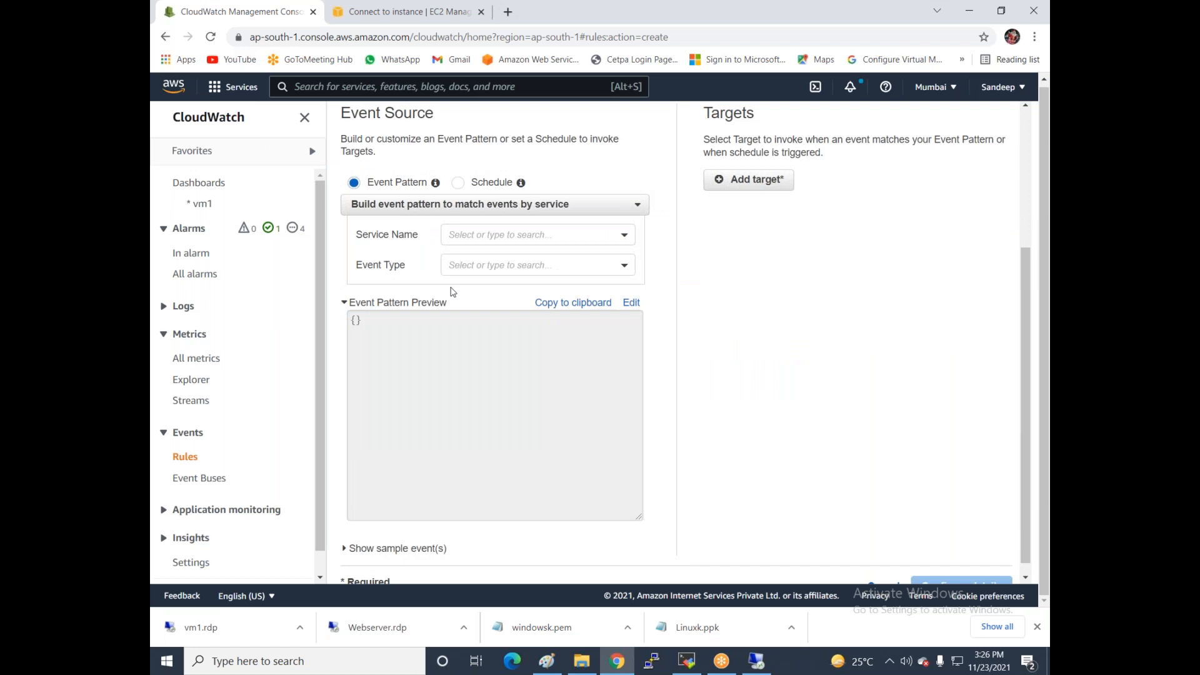
click(500, 183)
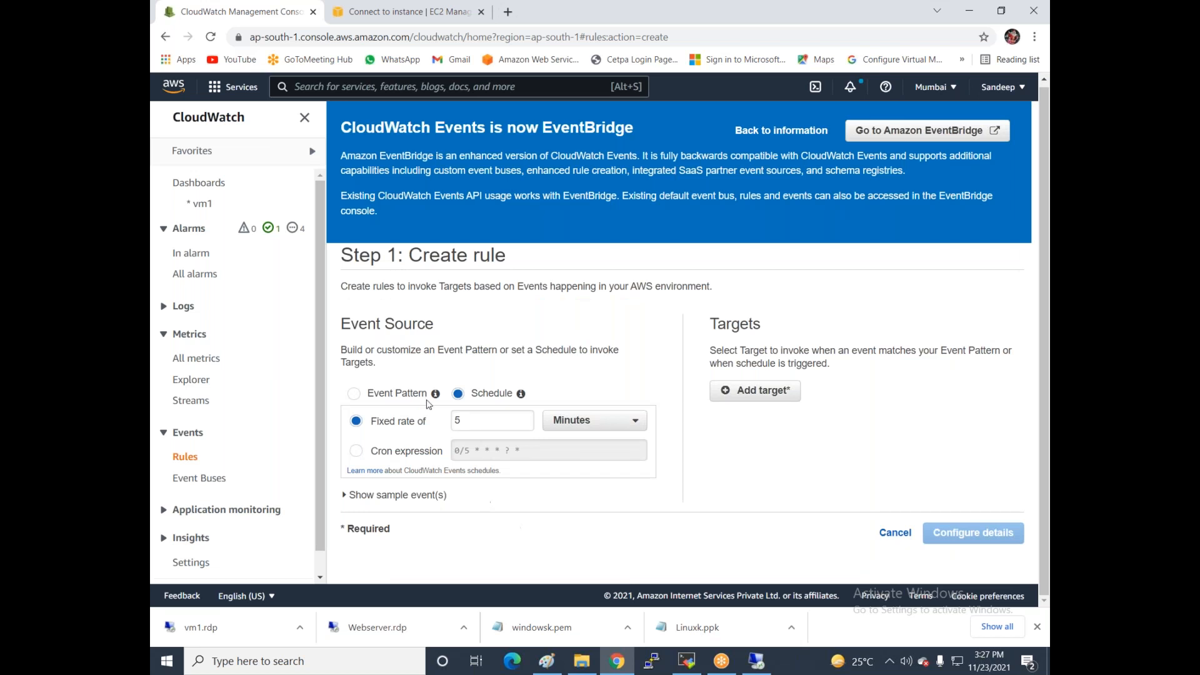
click(353, 395)
scroll(451, 264, down, 2)
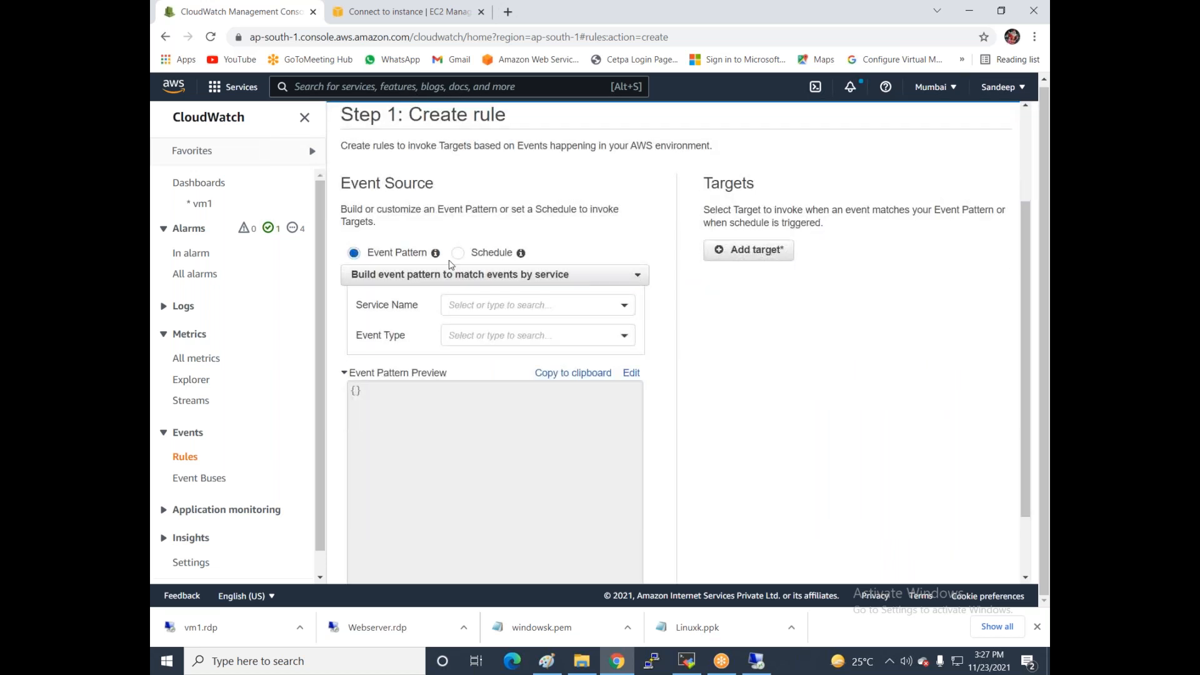
click(485, 306)
text(e)
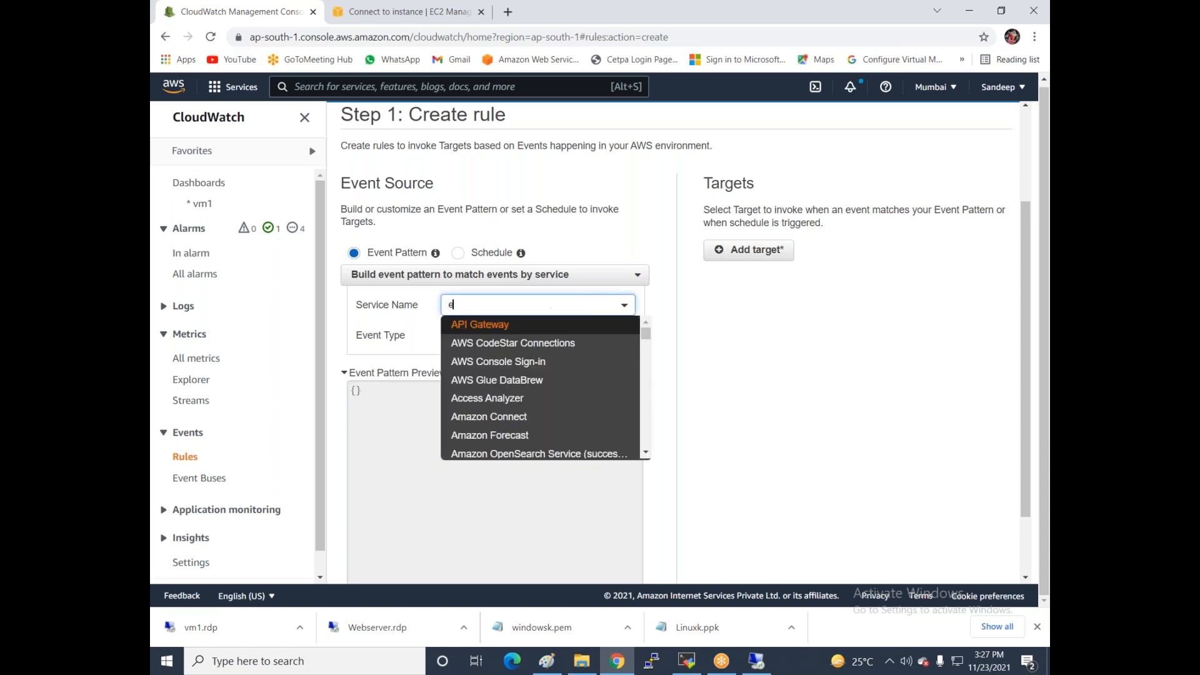
text(c2)
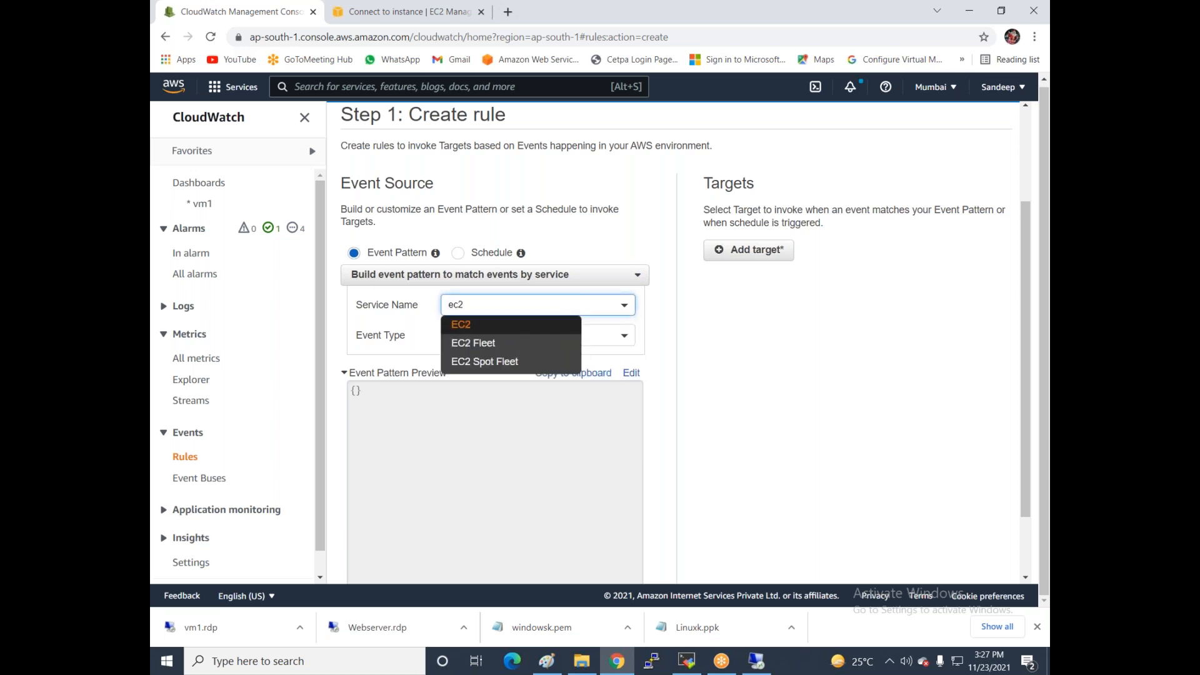
click(462, 324)
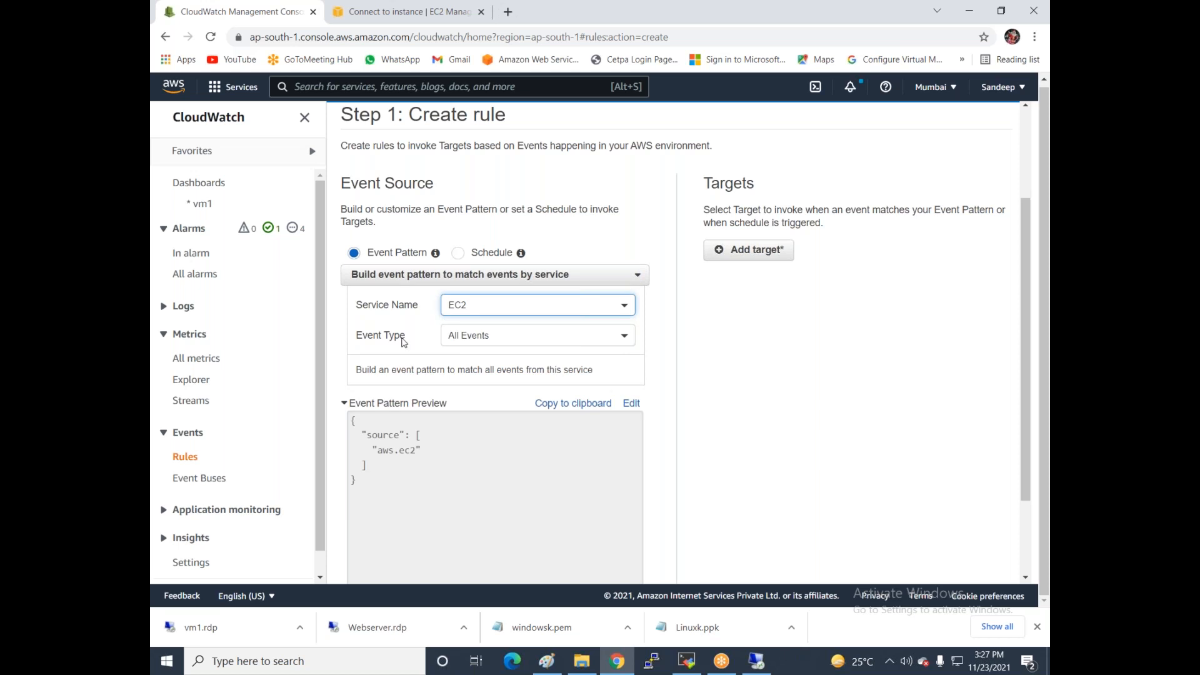
click(486, 336)
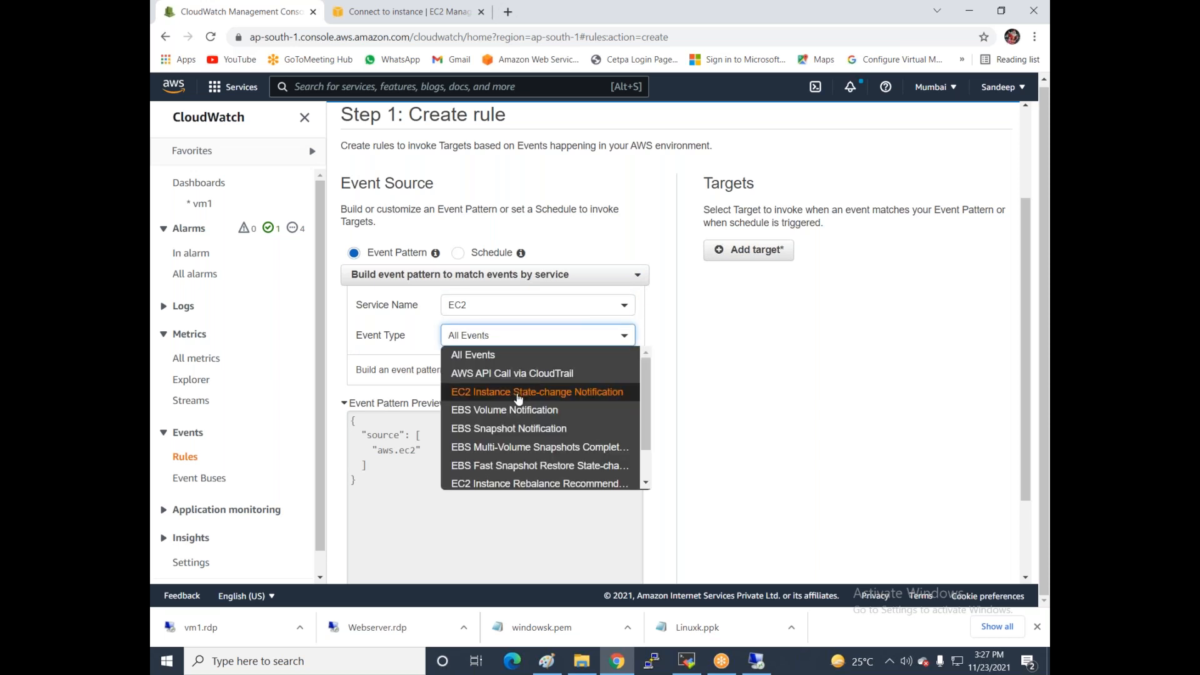
click(554, 393)
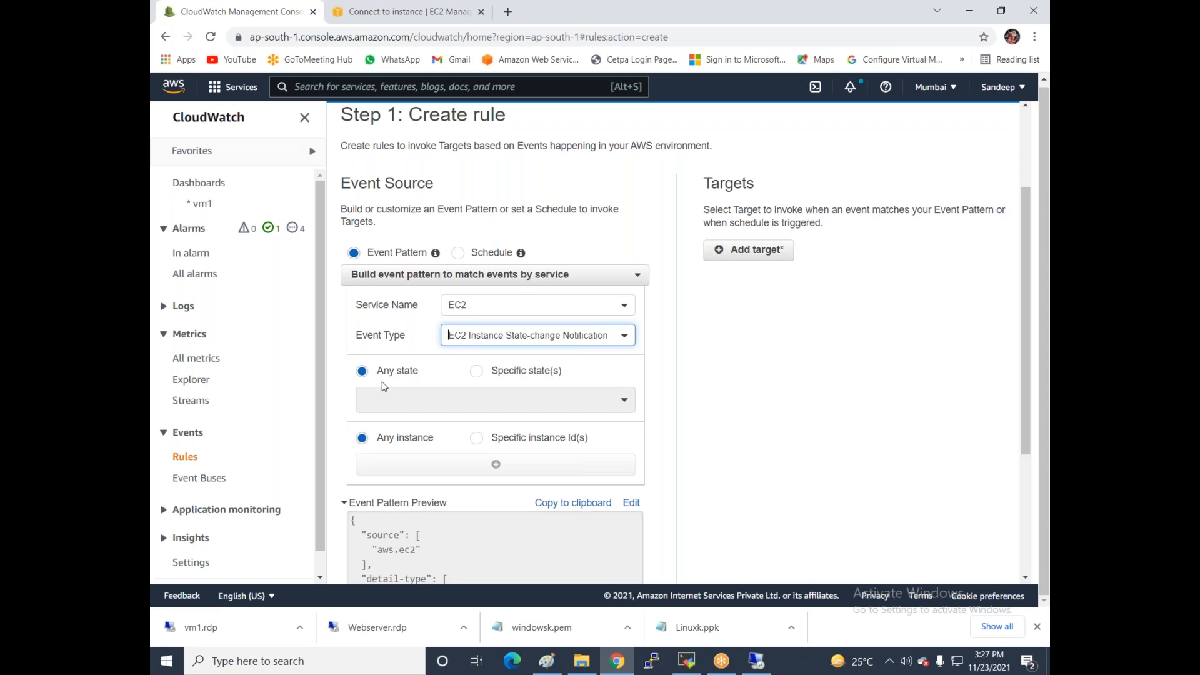
- Limit the rule to states stopped, running and terminated, and add a target
click(477, 372)
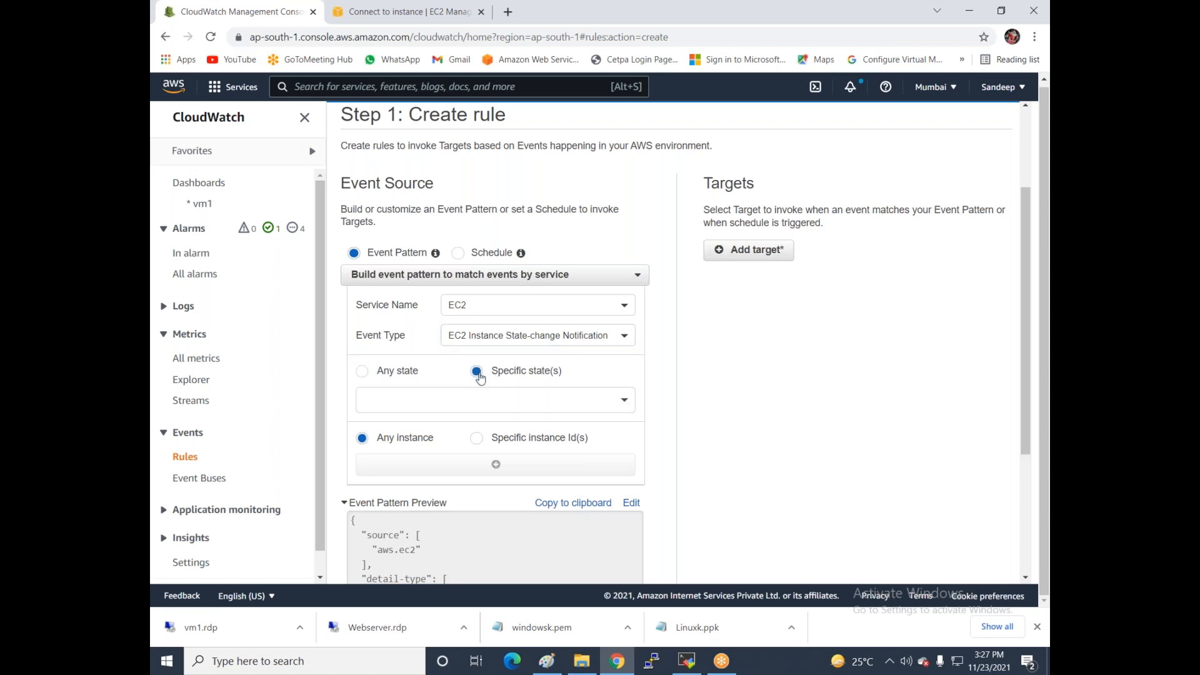
click(502, 395)
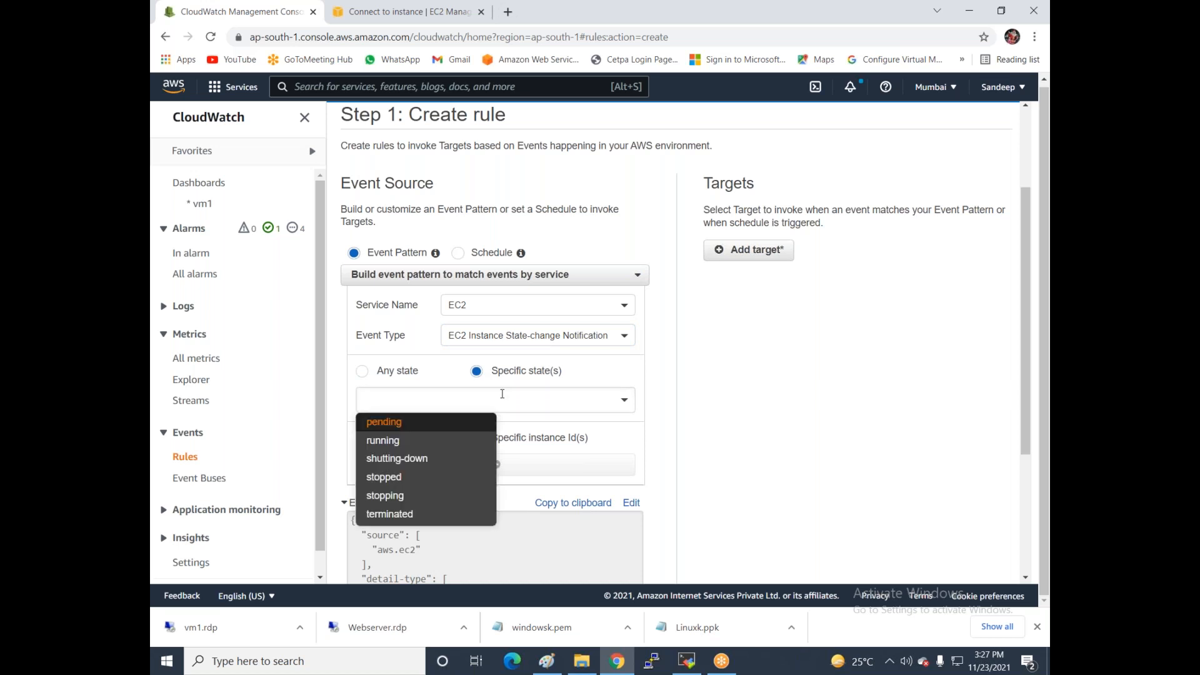
click(450, 477)
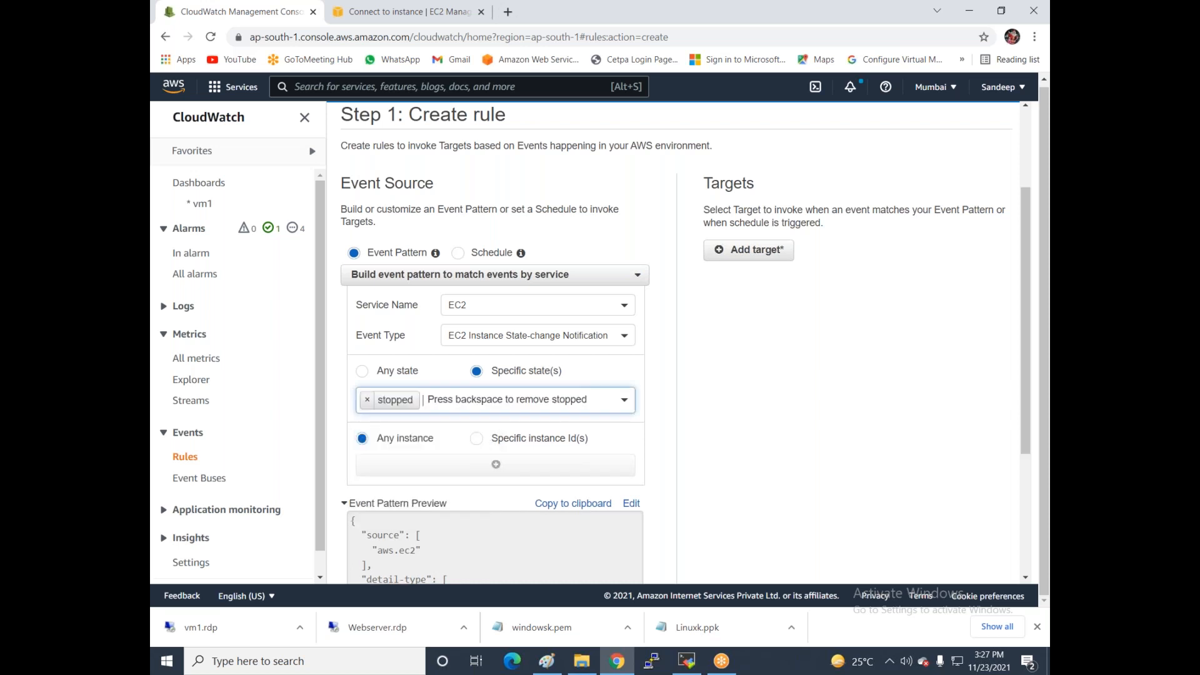
click(452, 400)
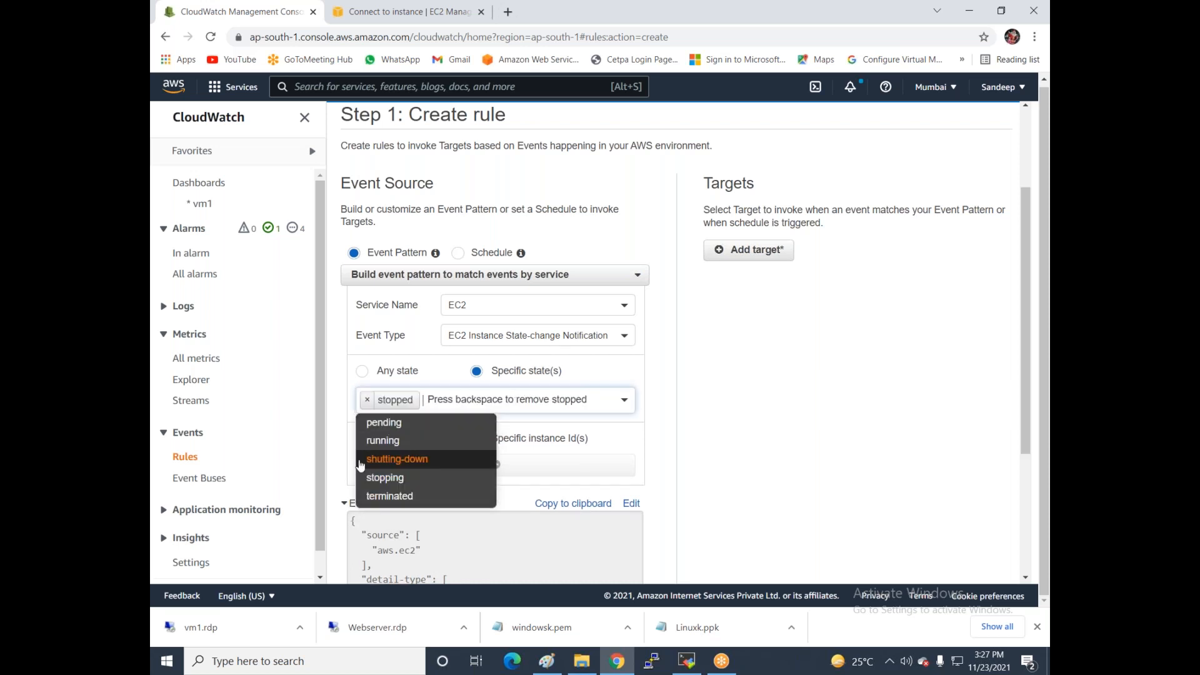
click(386, 441)
click(406, 415)
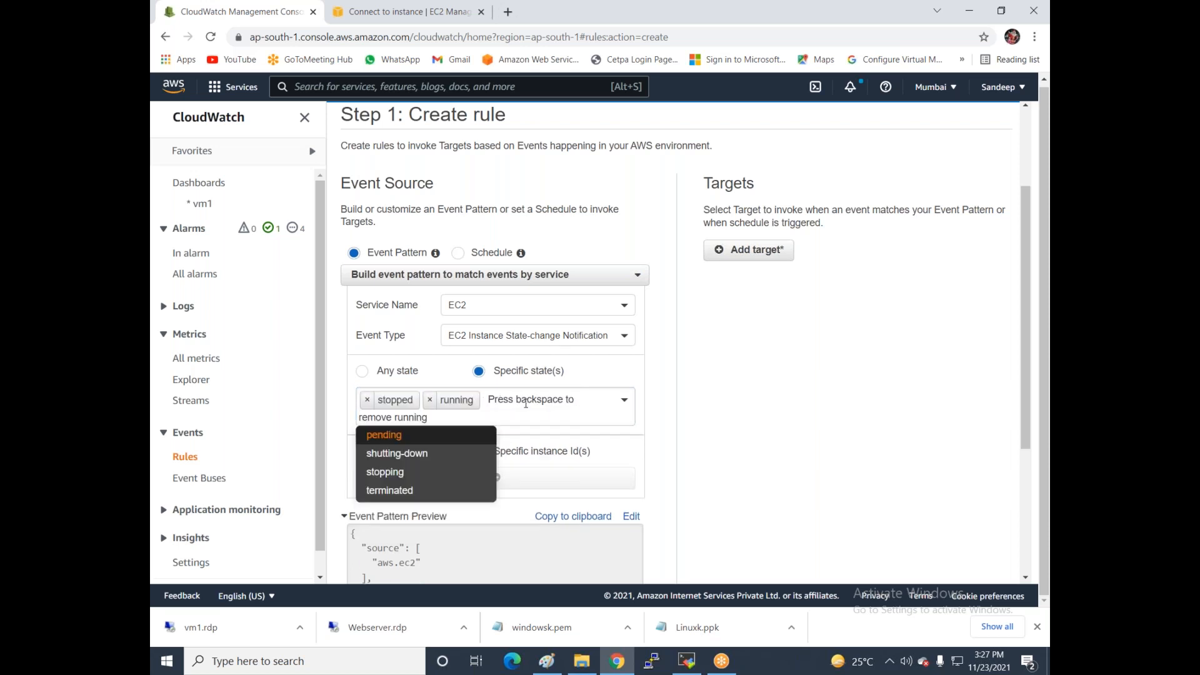
click(390, 491)
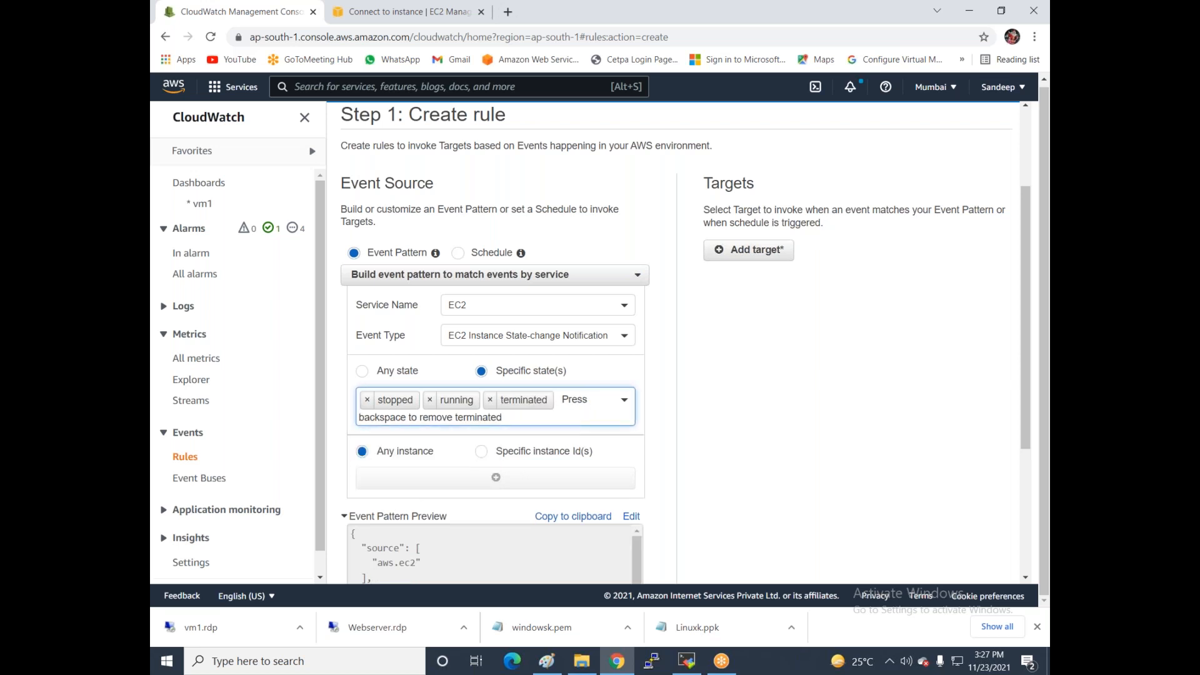
click(742, 253)
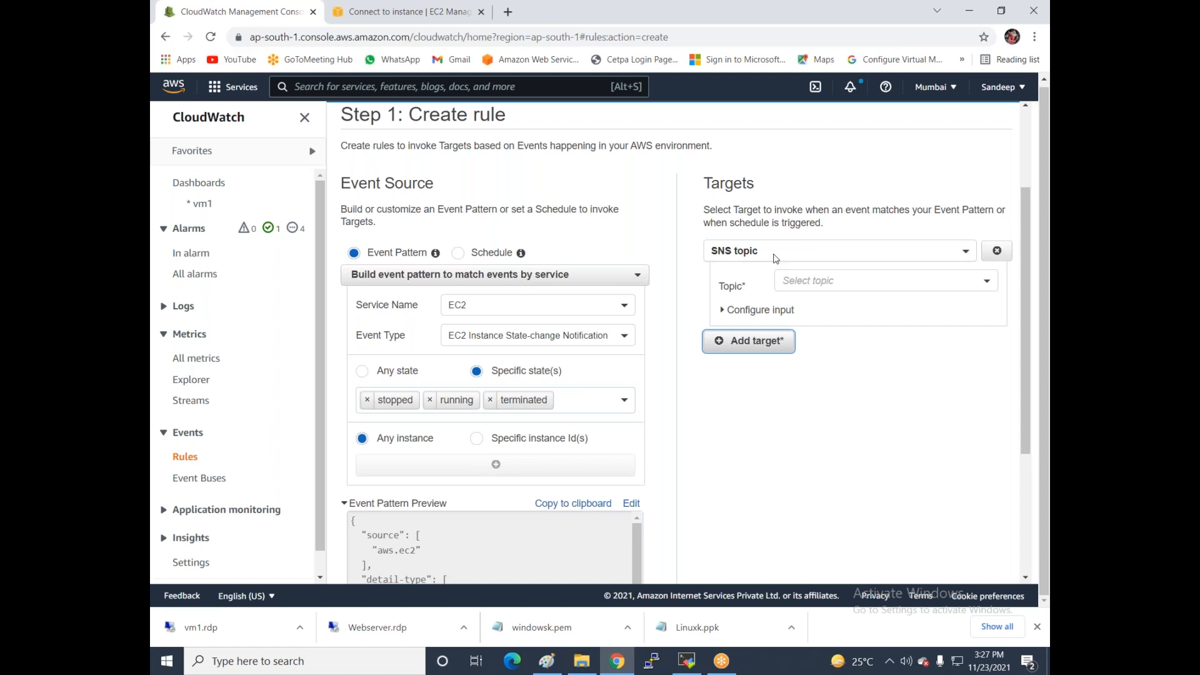
- Set the SNS topic mysns as the rule's target and continue to rule details
click(812, 293)
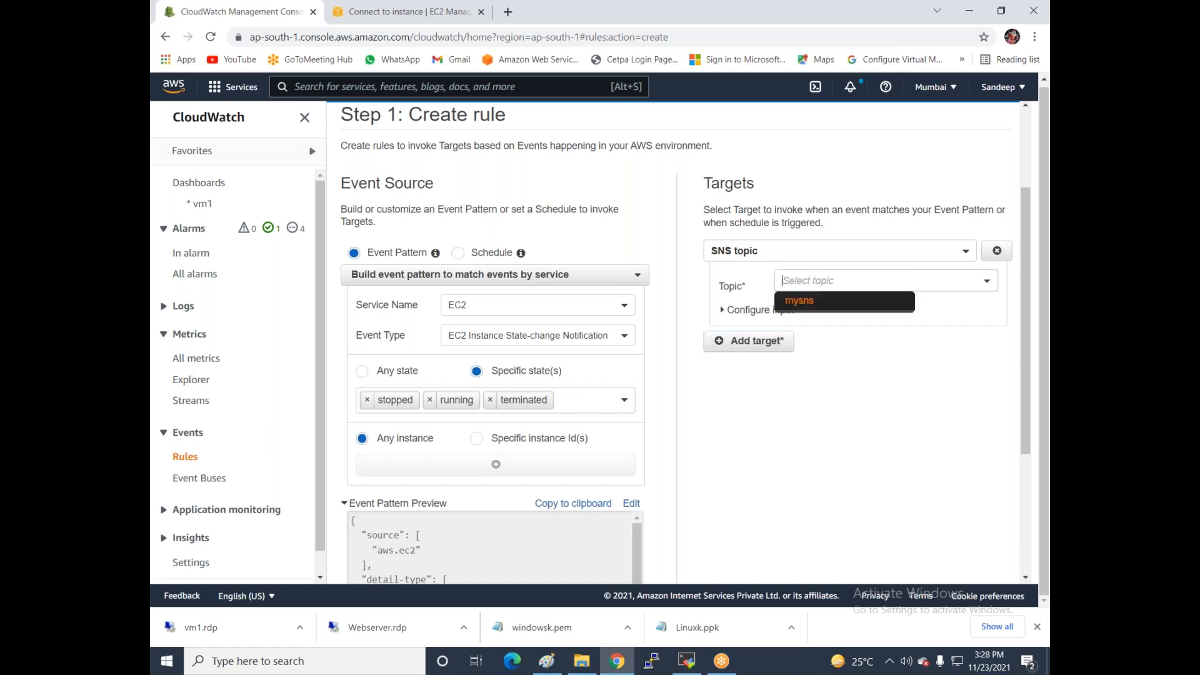
click(801, 306)
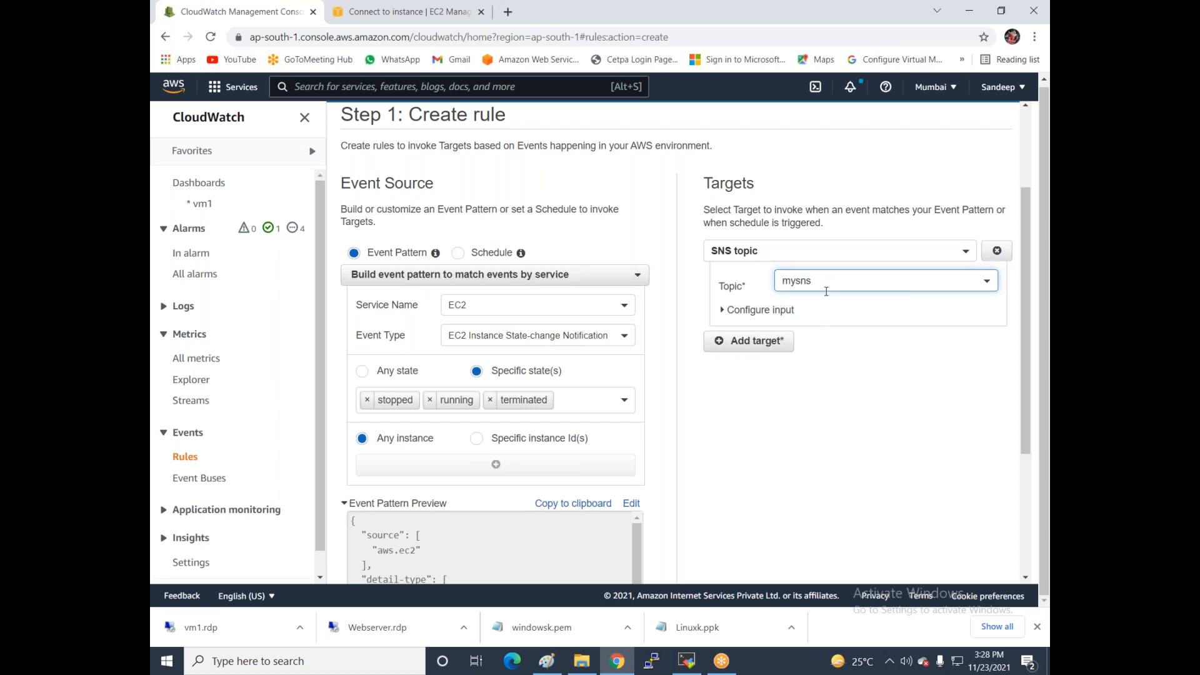
scroll(822, 300, down, 4)
scroll(801, 391, up, 1)
scroll(915, 520, down, 1)
scroll(916, 519, down, 2)
click(959, 573)
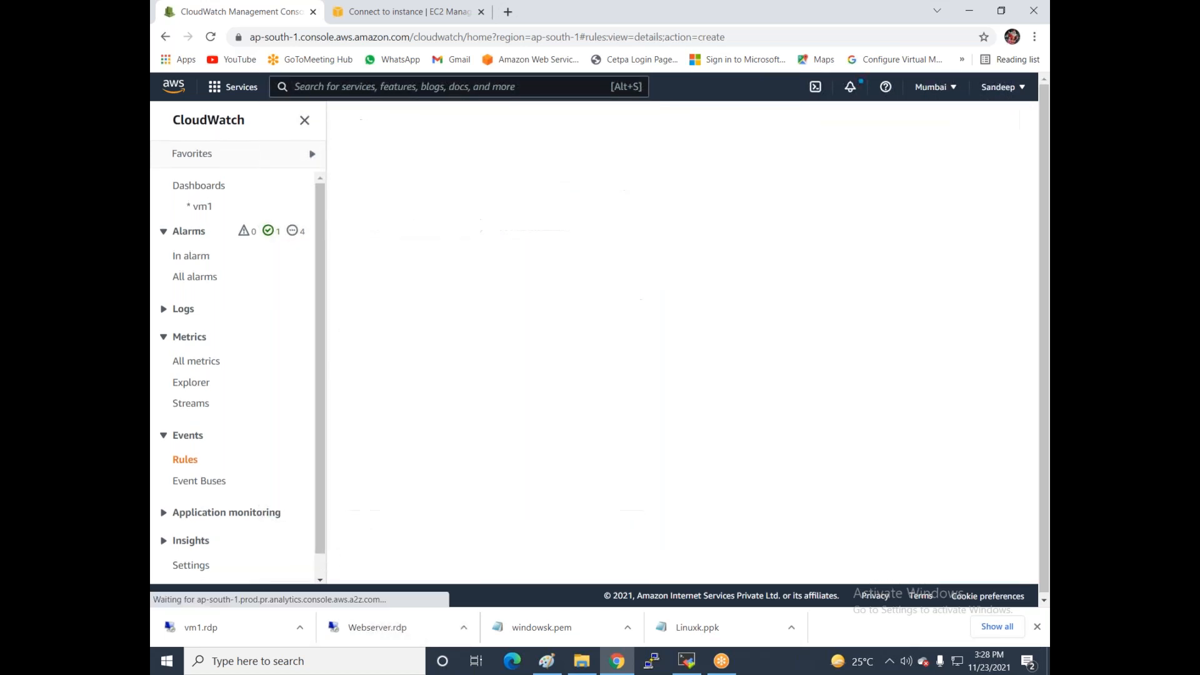
- Name the rule rule5 and create it
click(505, 312)
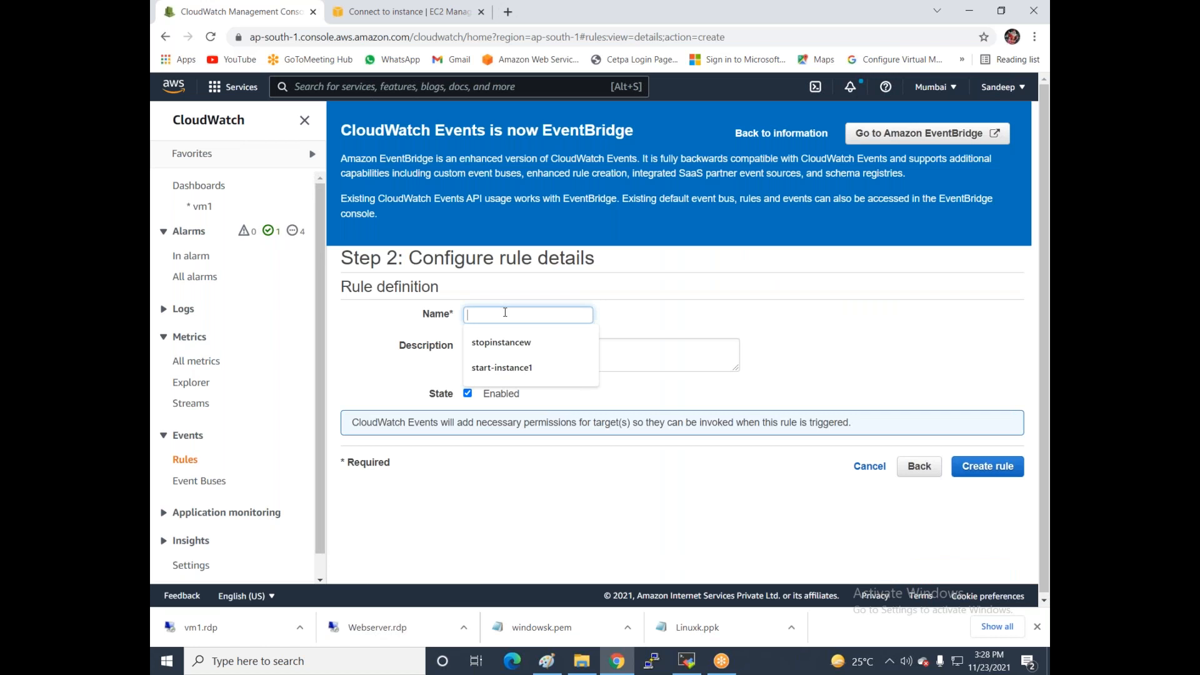
text(rul)
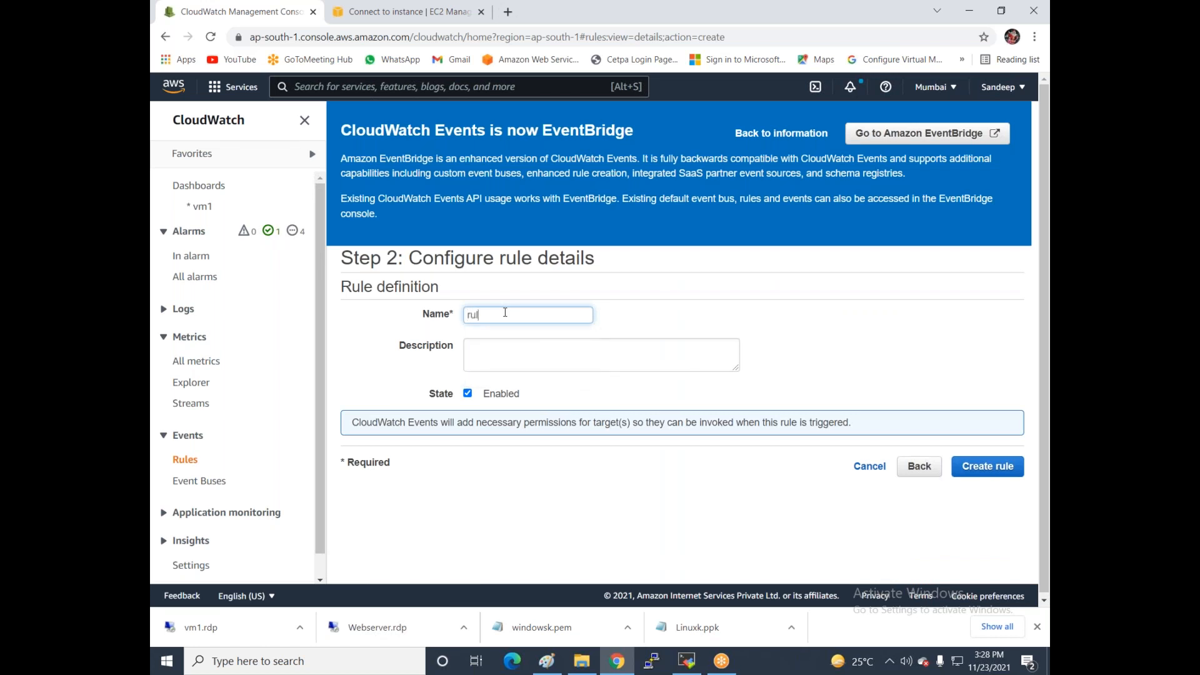
text(e5)
click(973, 470)
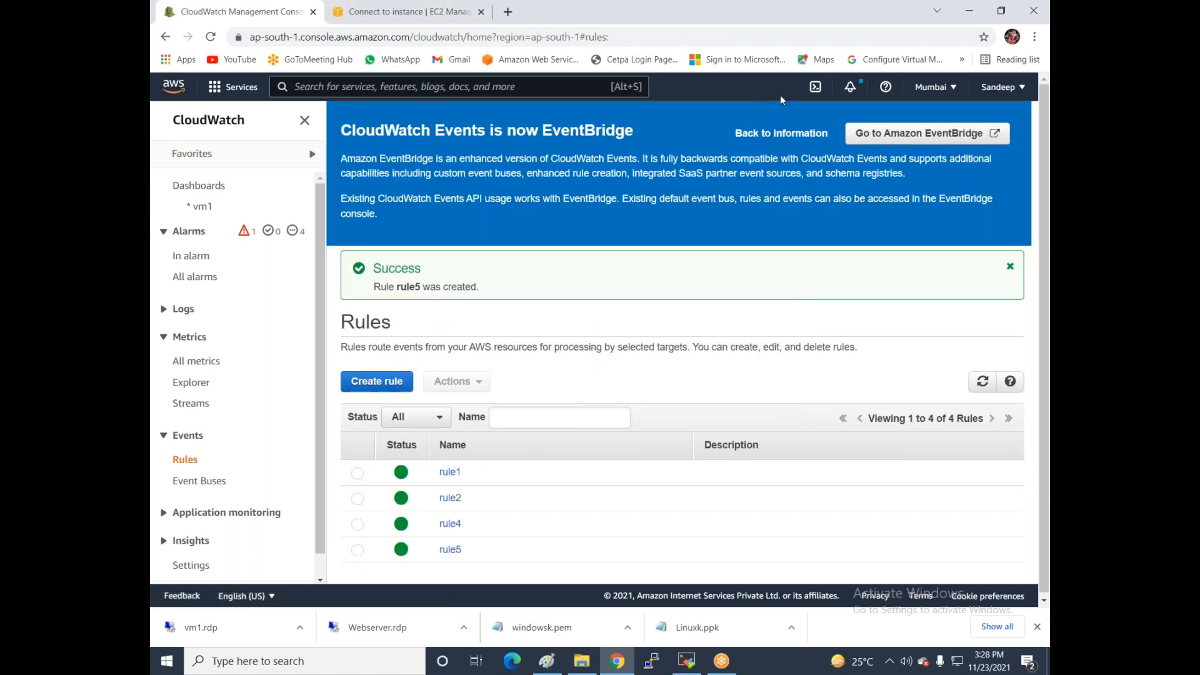
click(396, 11)
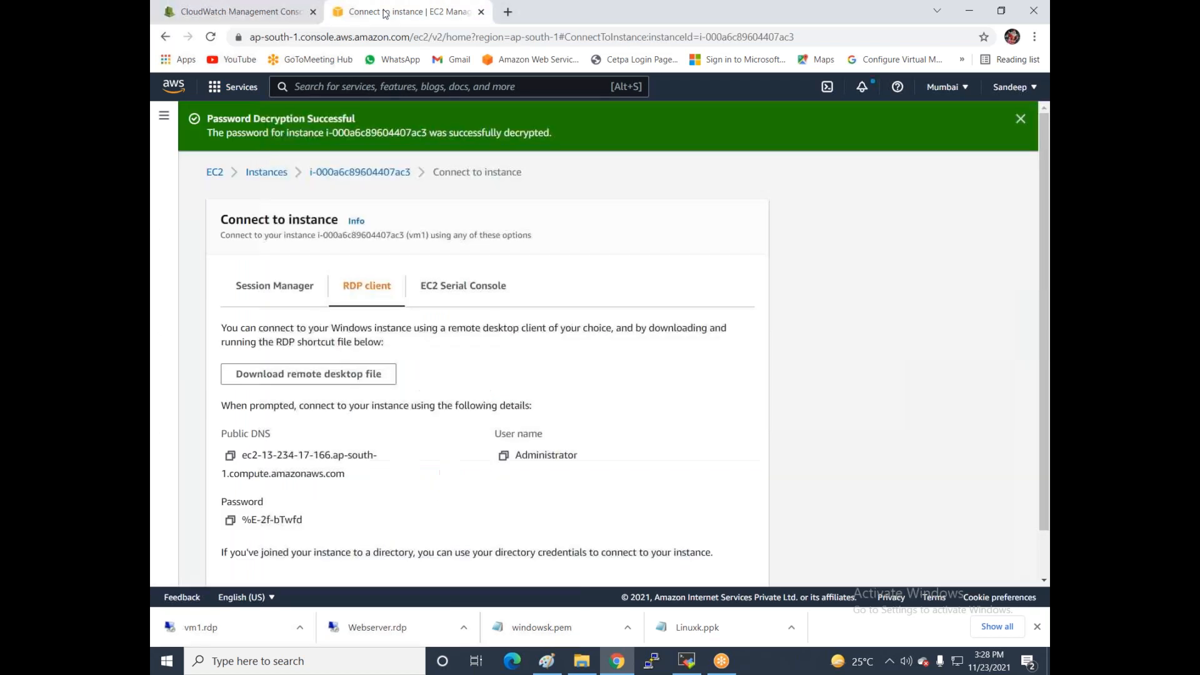
- Check vm1 showing stopping in the EC2 instances list, then open a new browser tab
click(265, 173)
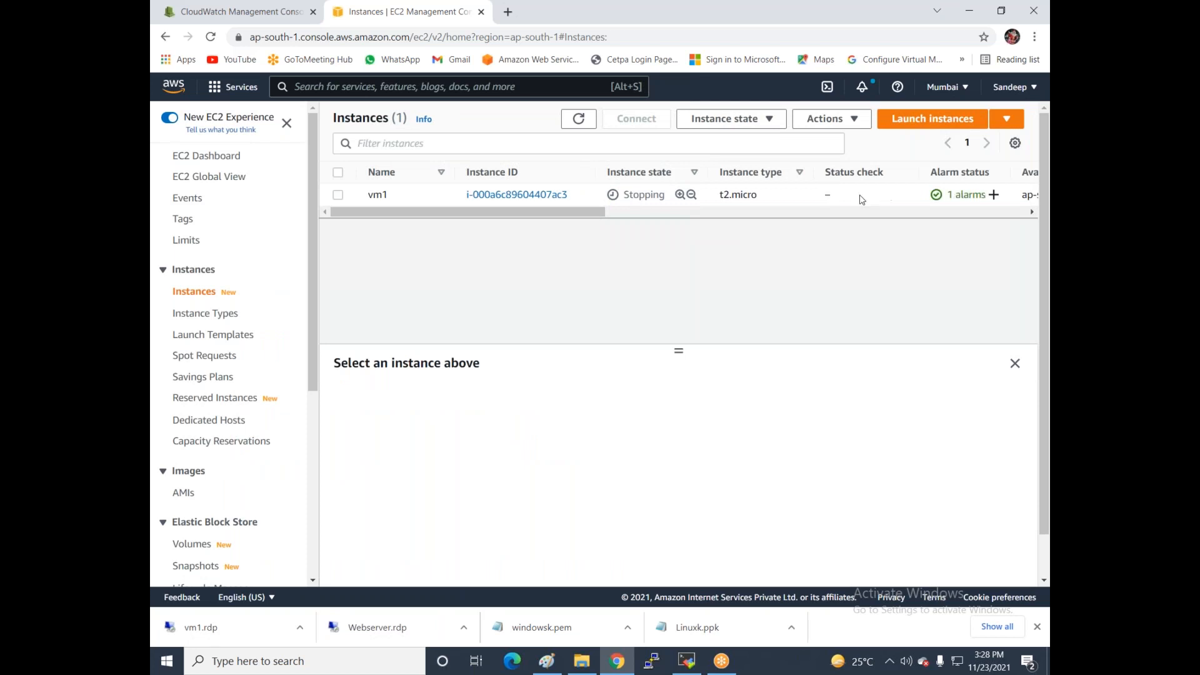
click(674, 212)
drag(659, 222, 554, 243)
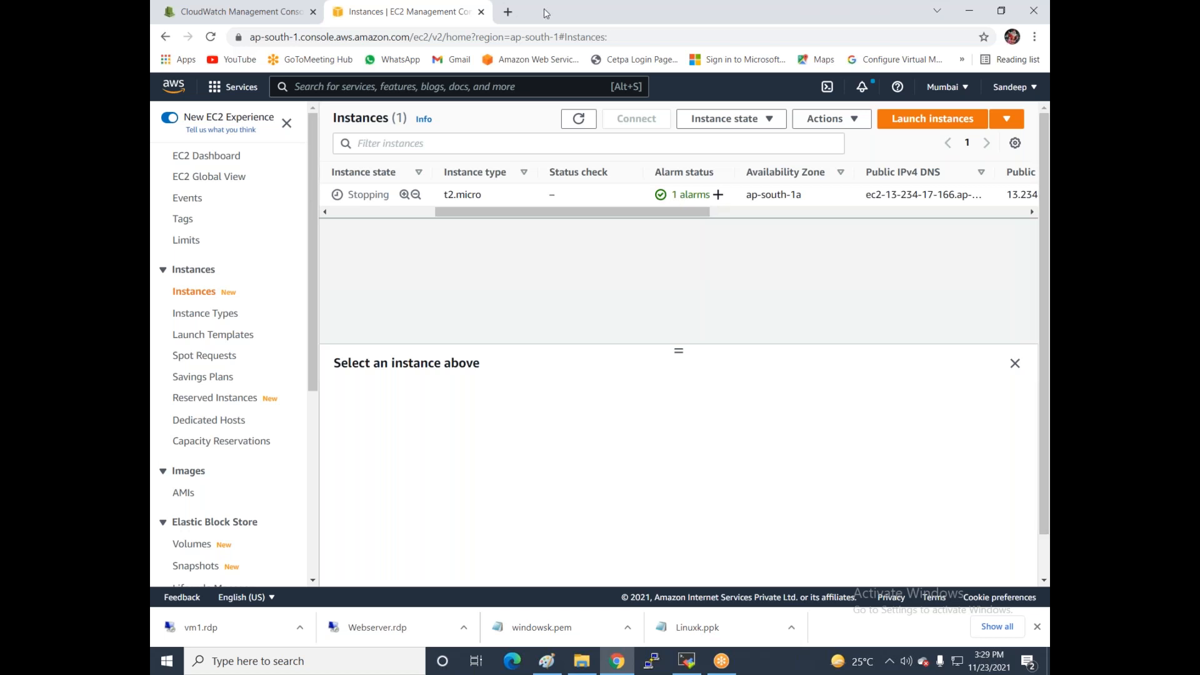
click(508, 12)
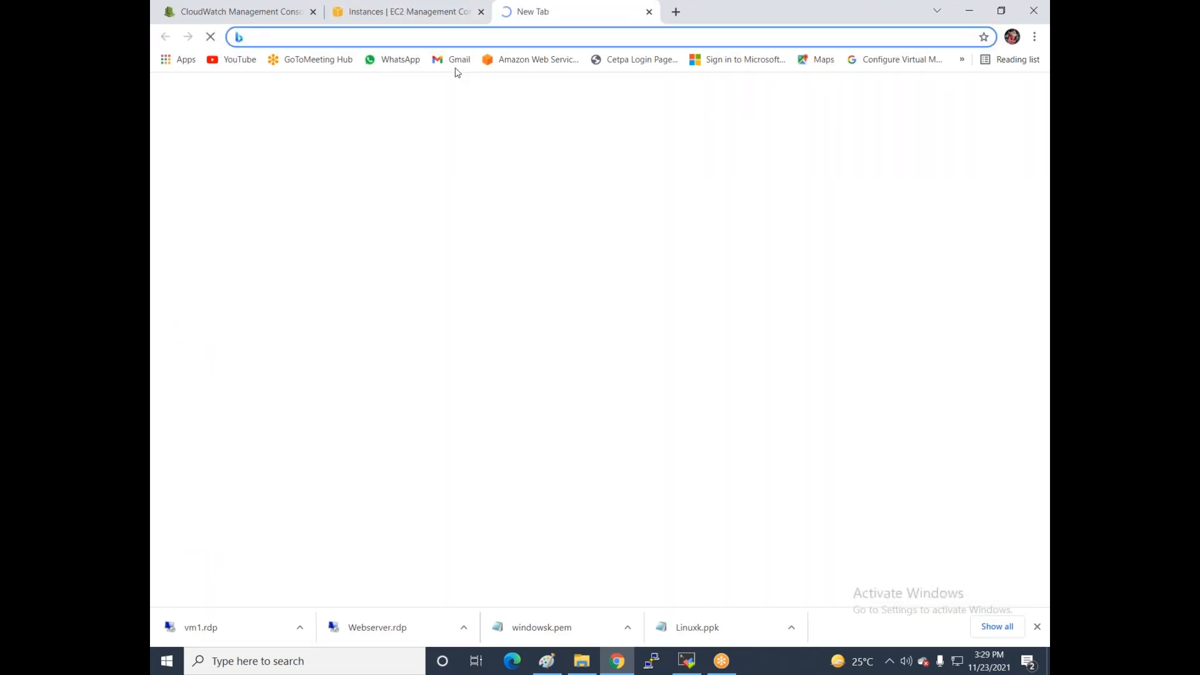
- Switch Gmail to the second account and open the ALARM: alarm4 email under Promotions
click(455, 66)
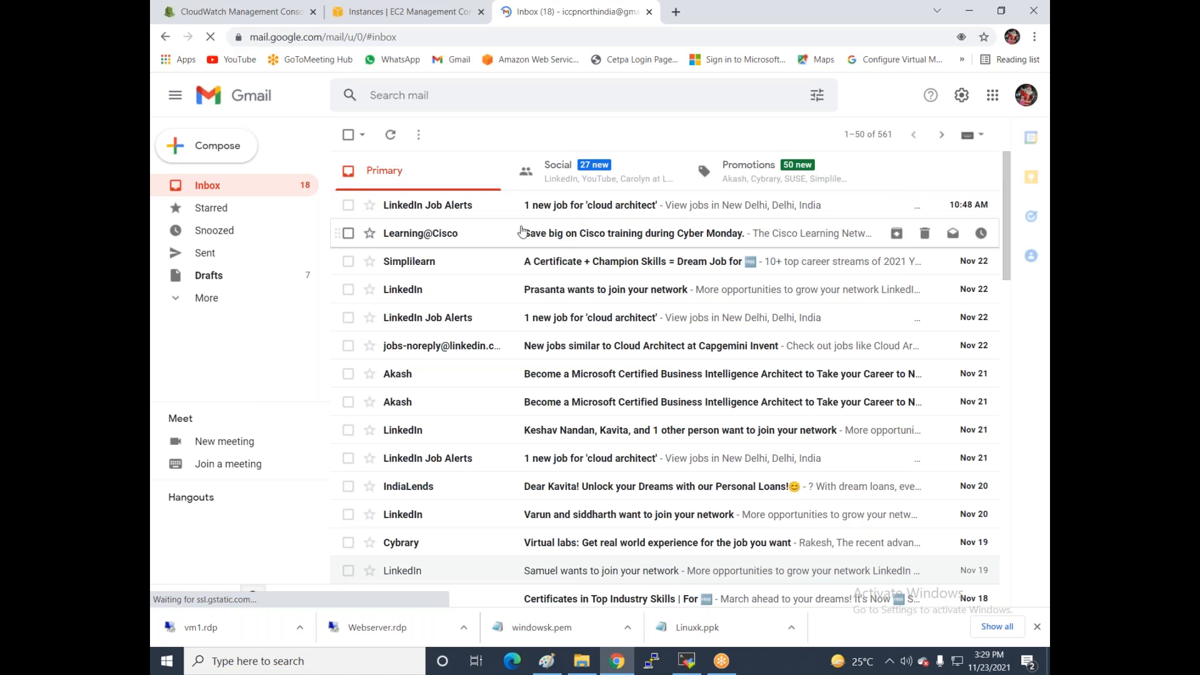
click(1025, 95)
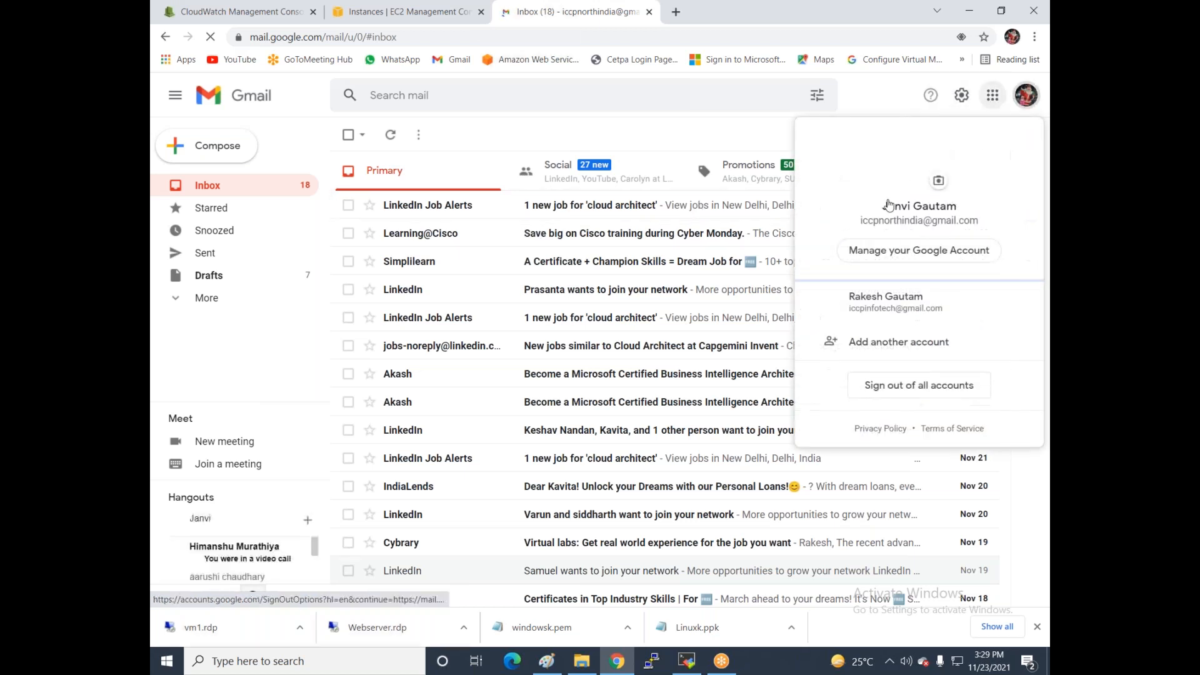
click(876, 308)
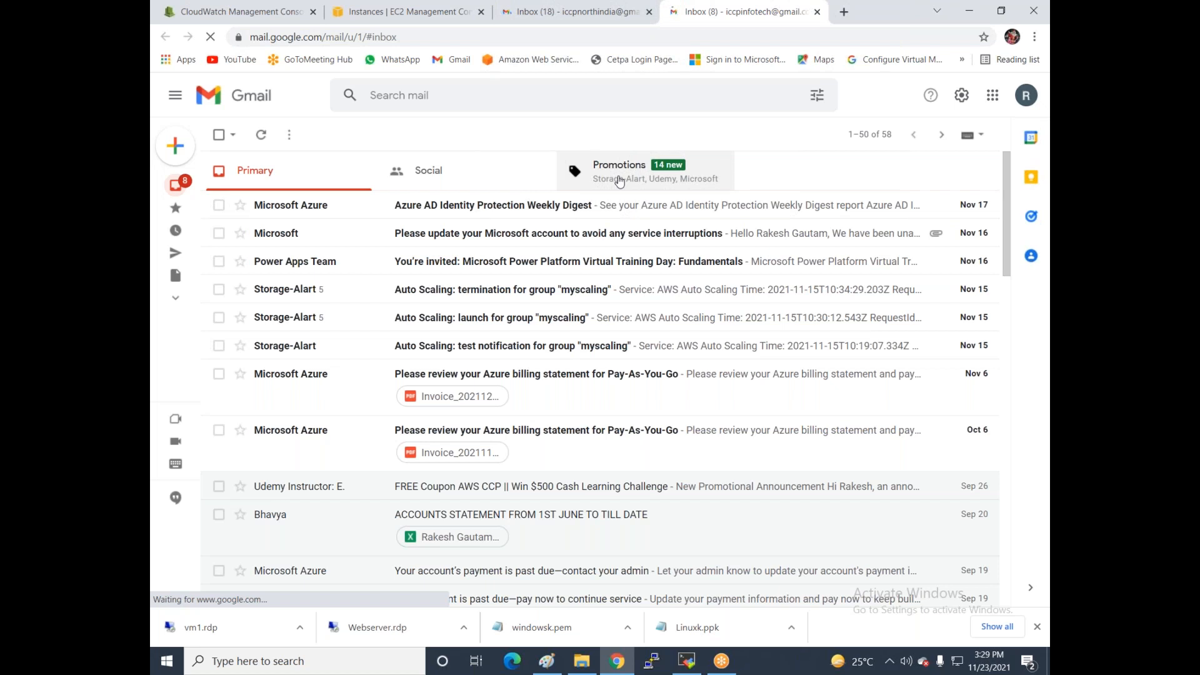
click(619, 181)
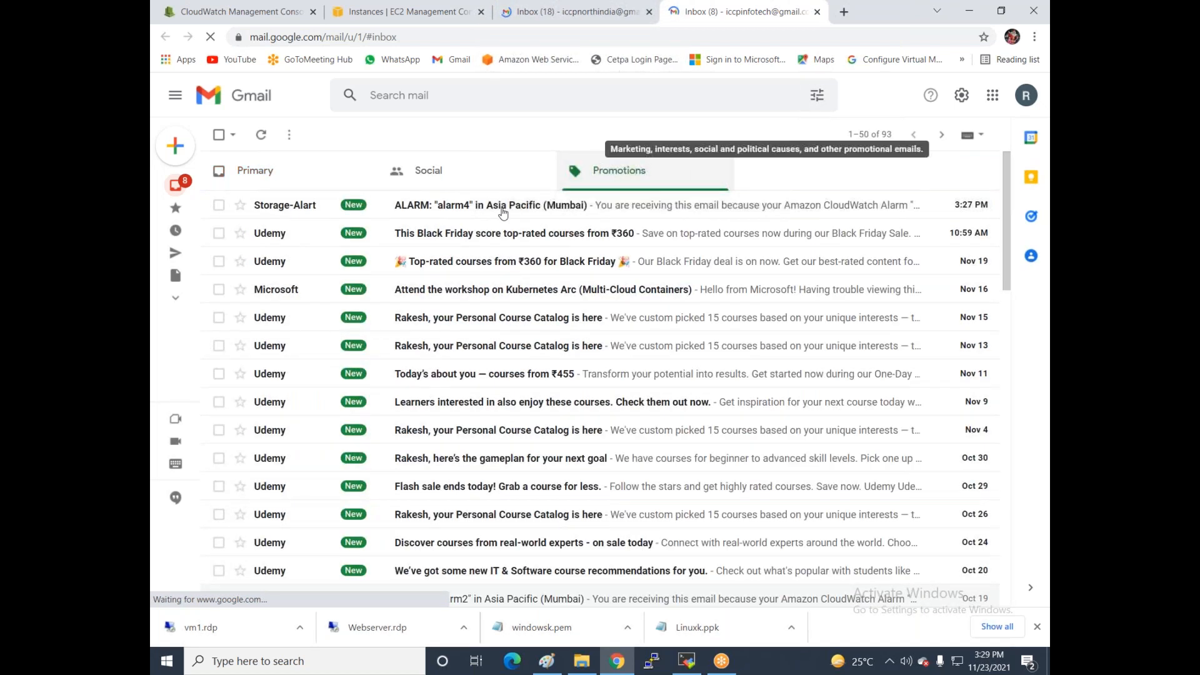
click(452, 214)
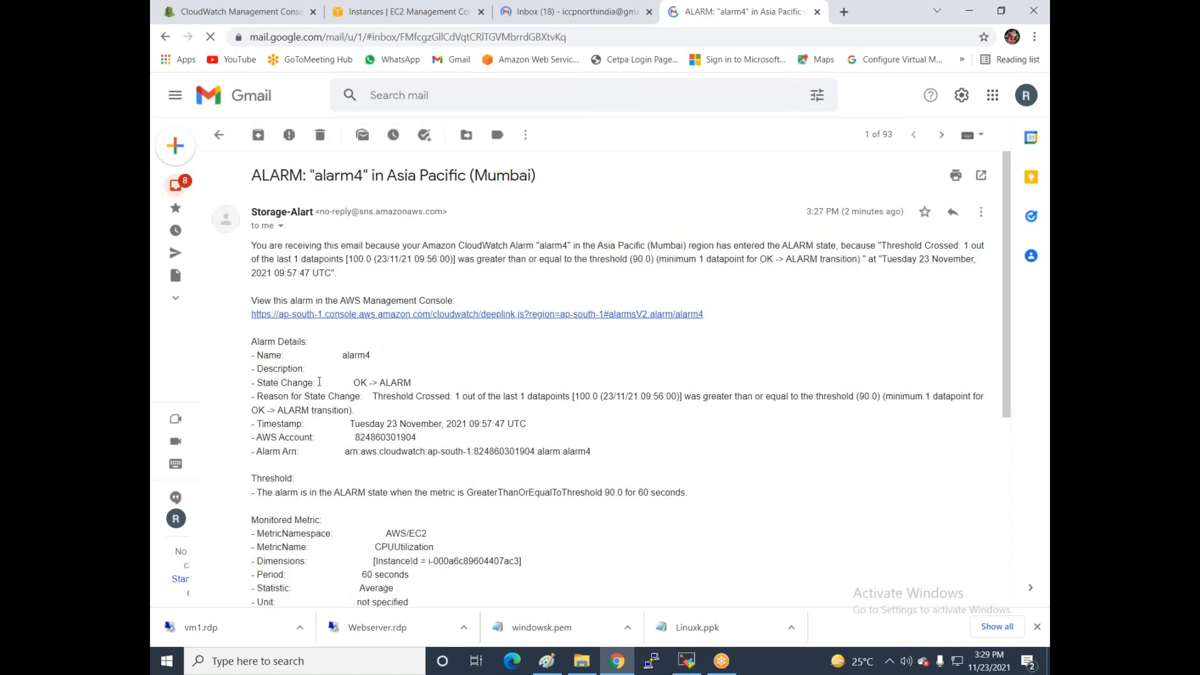
- Review the alarm4 email's account number, CPUUtilization metric, 60-second period, threshold, date and time
drag(343, 354, 406, 370)
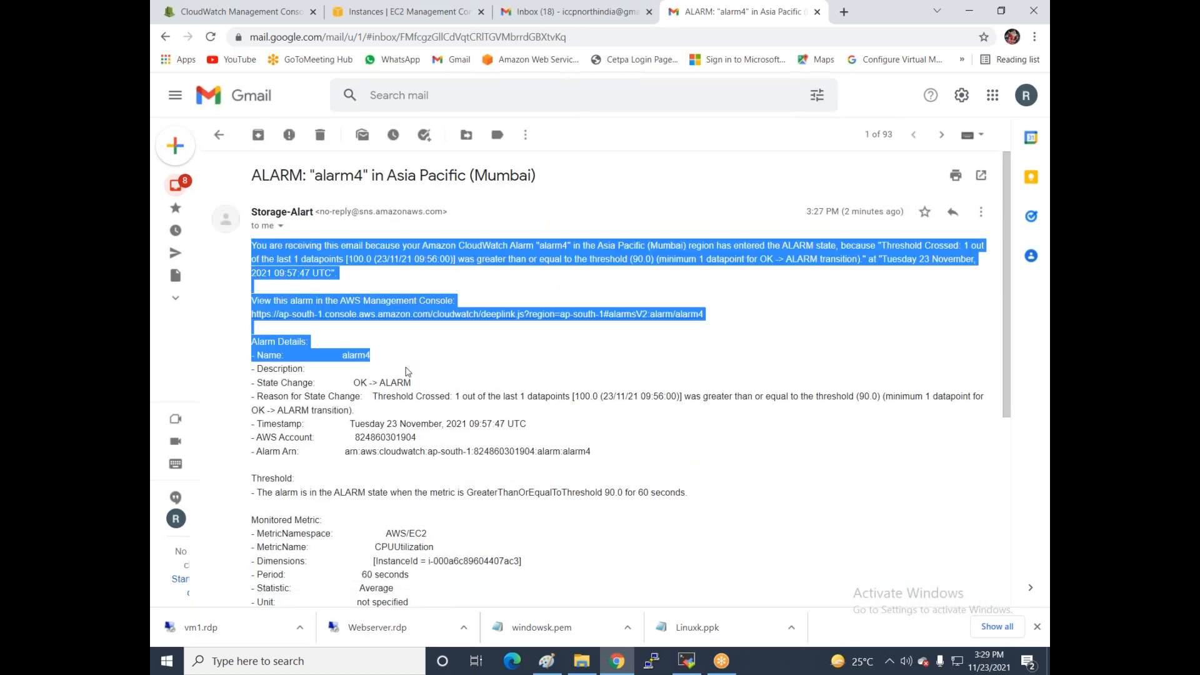
click(533, 407)
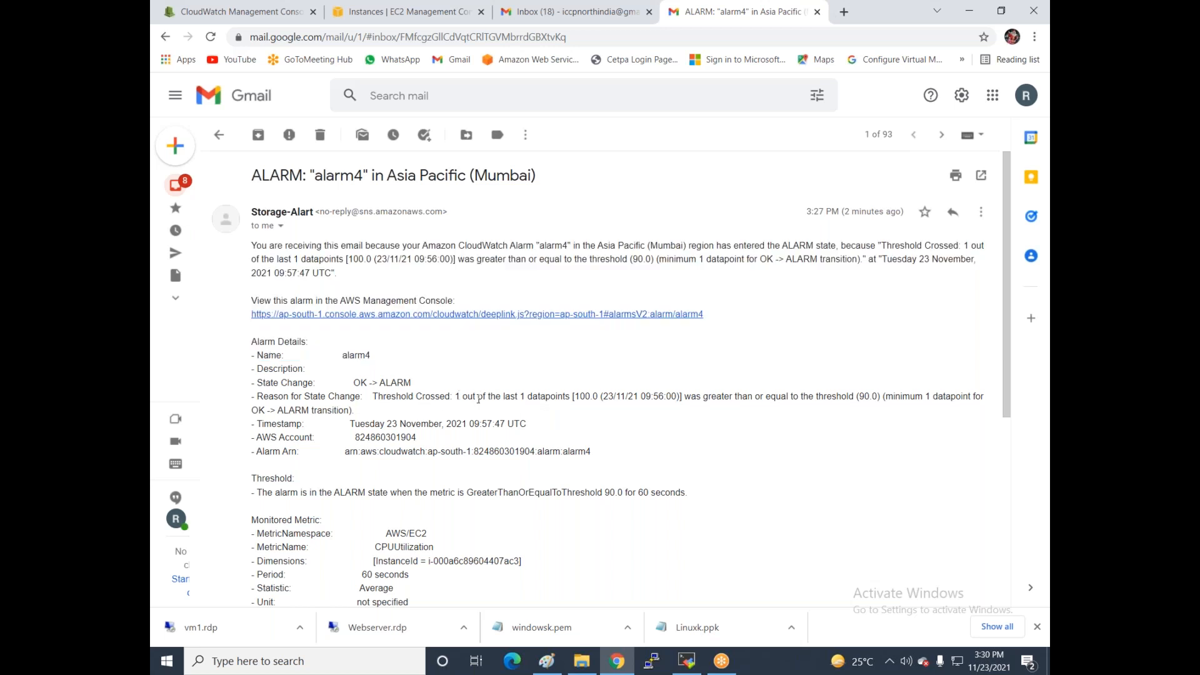
scroll(479, 400, down, 2)
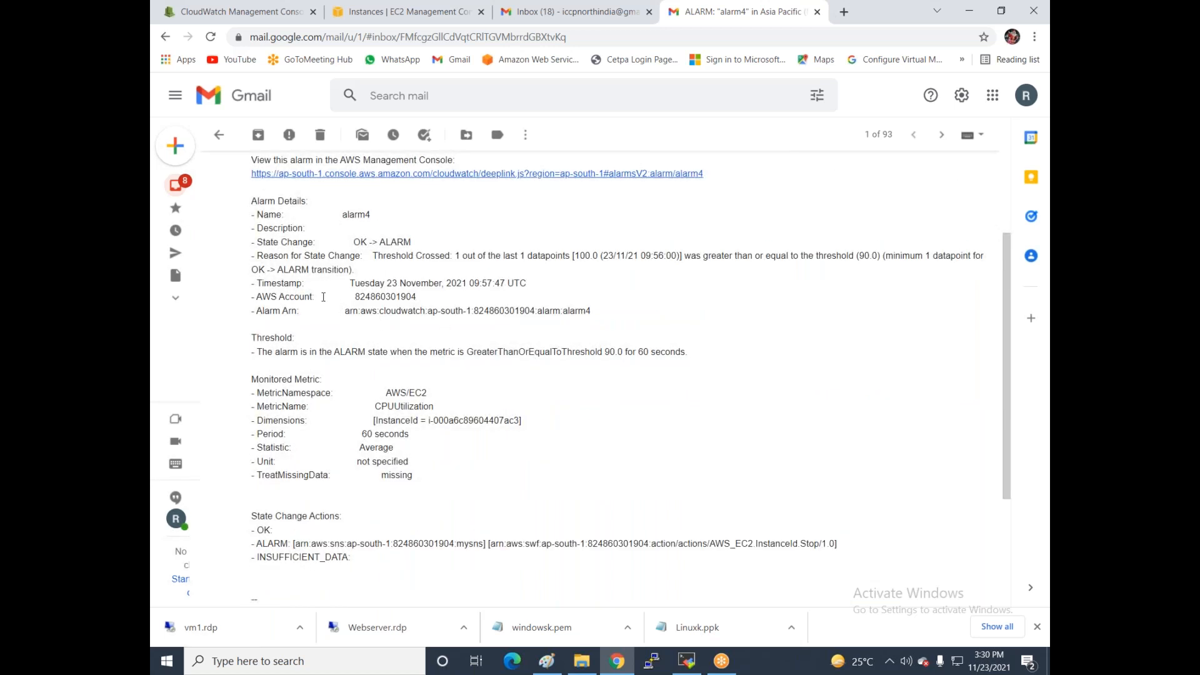
drag(355, 297, 436, 300)
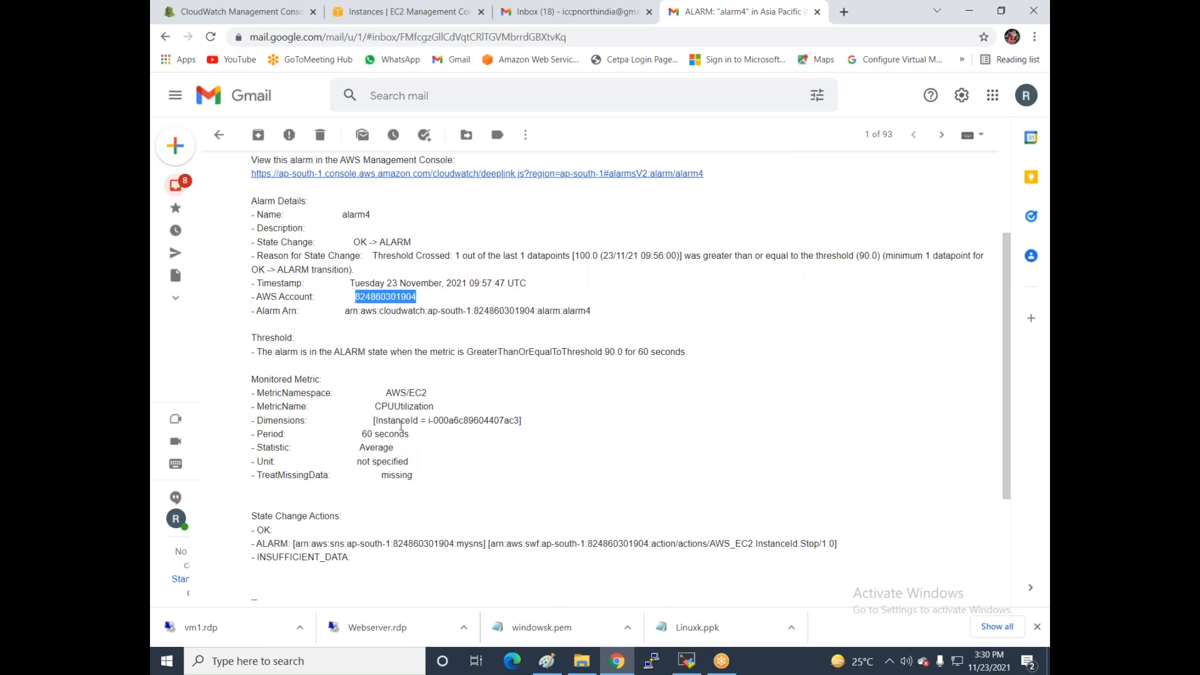
drag(370, 405, 434, 407)
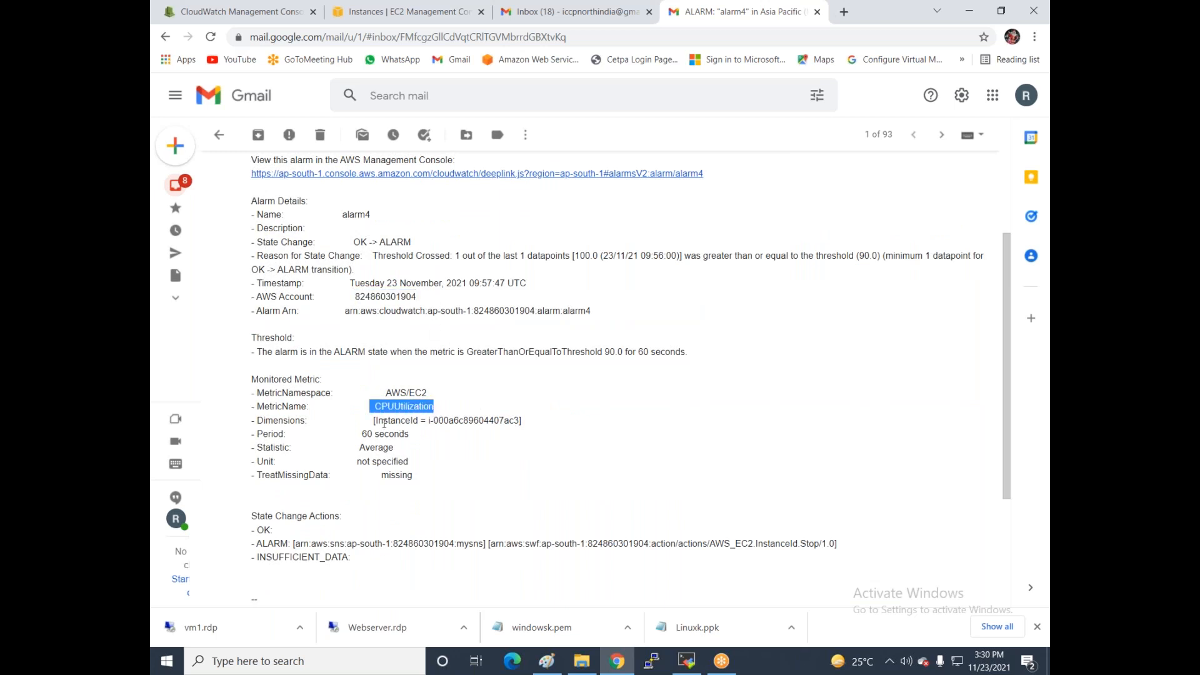
drag(354, 435, 439, 435)
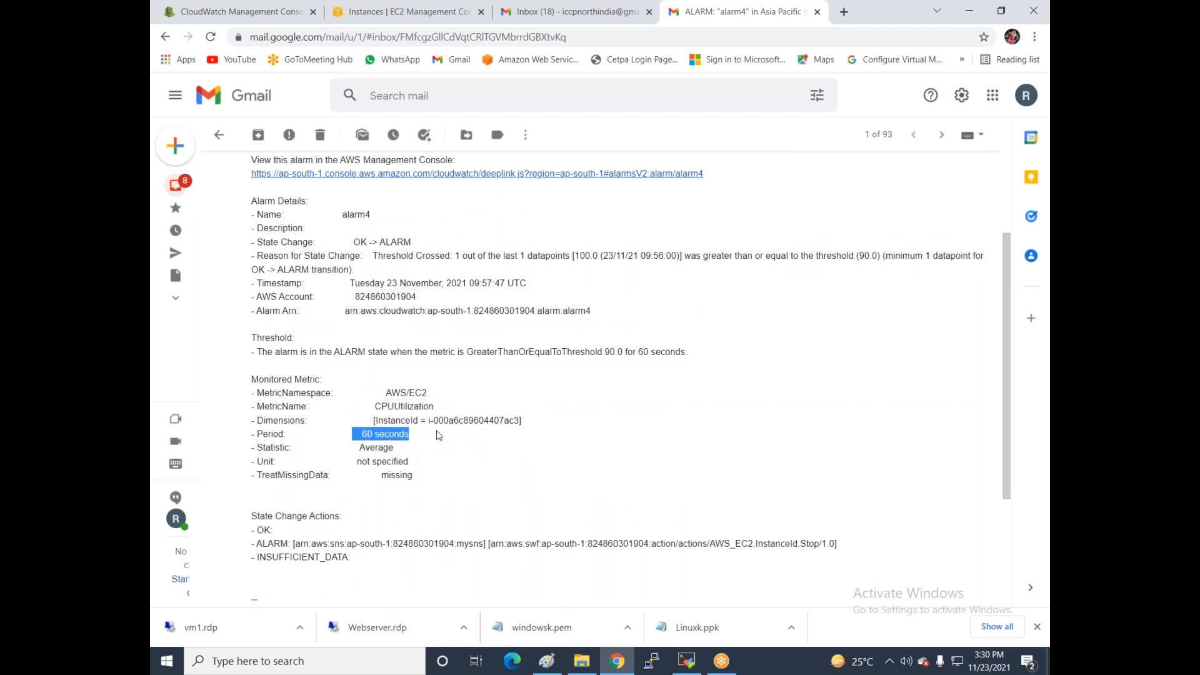
scroll(440, 436, down, 3)
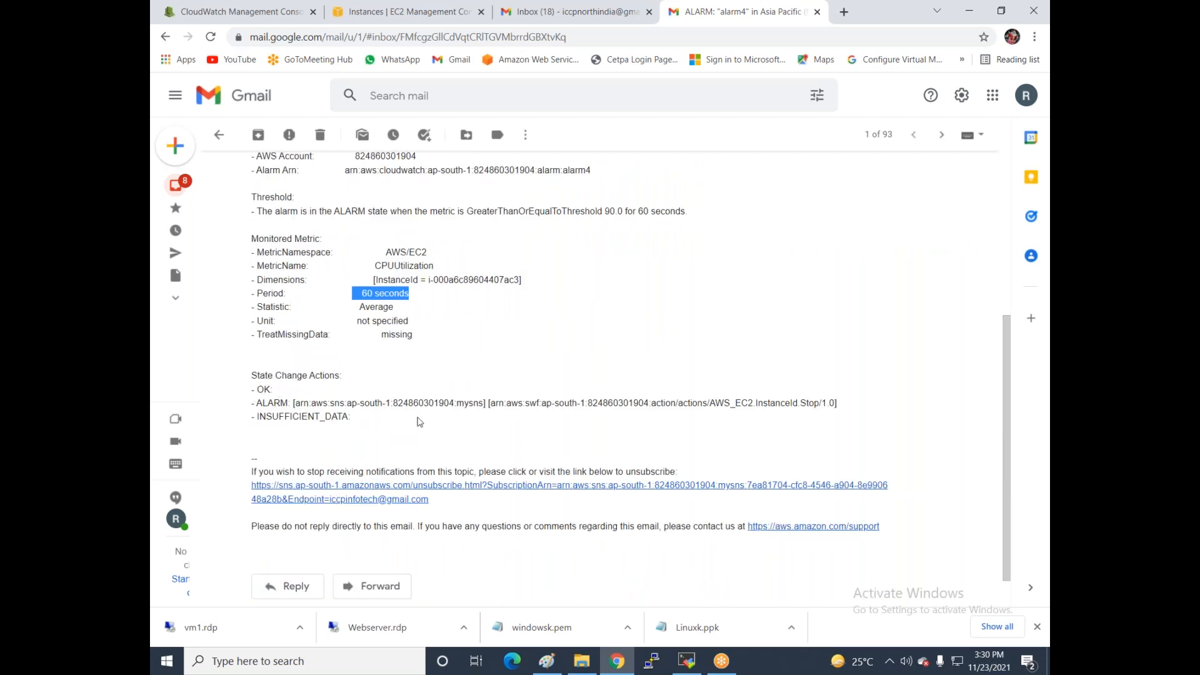
scroll(419, 422, up, 4)
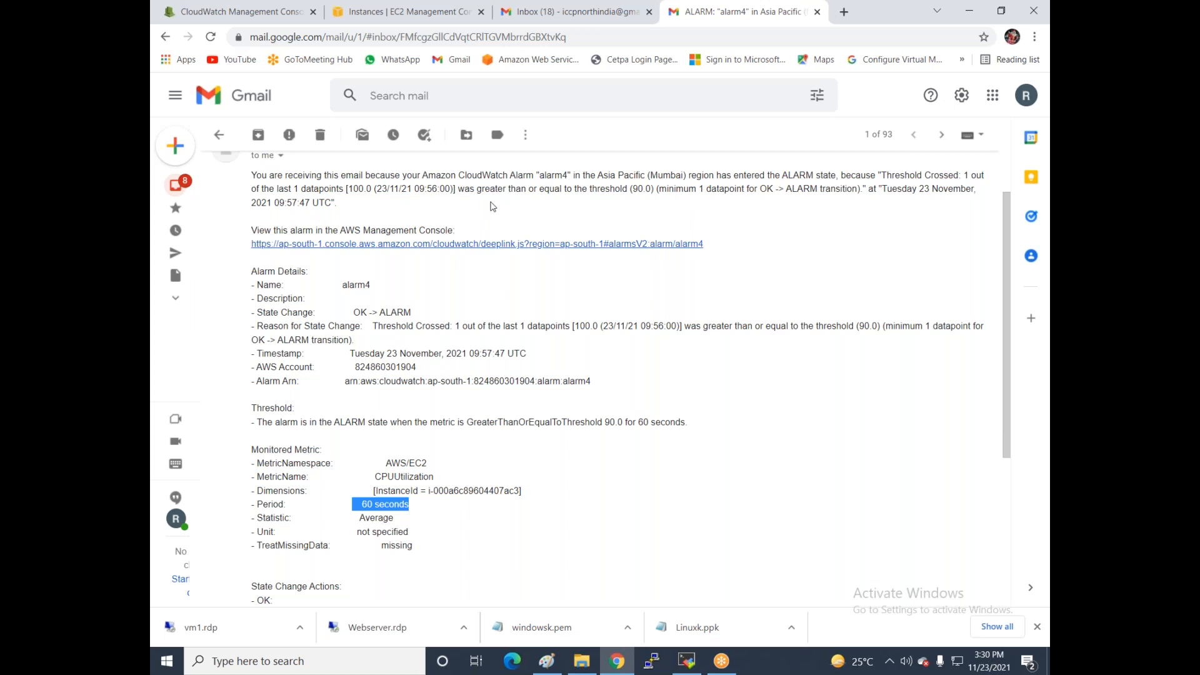
drag(461, 188, 812, 195)
click(810, 210)
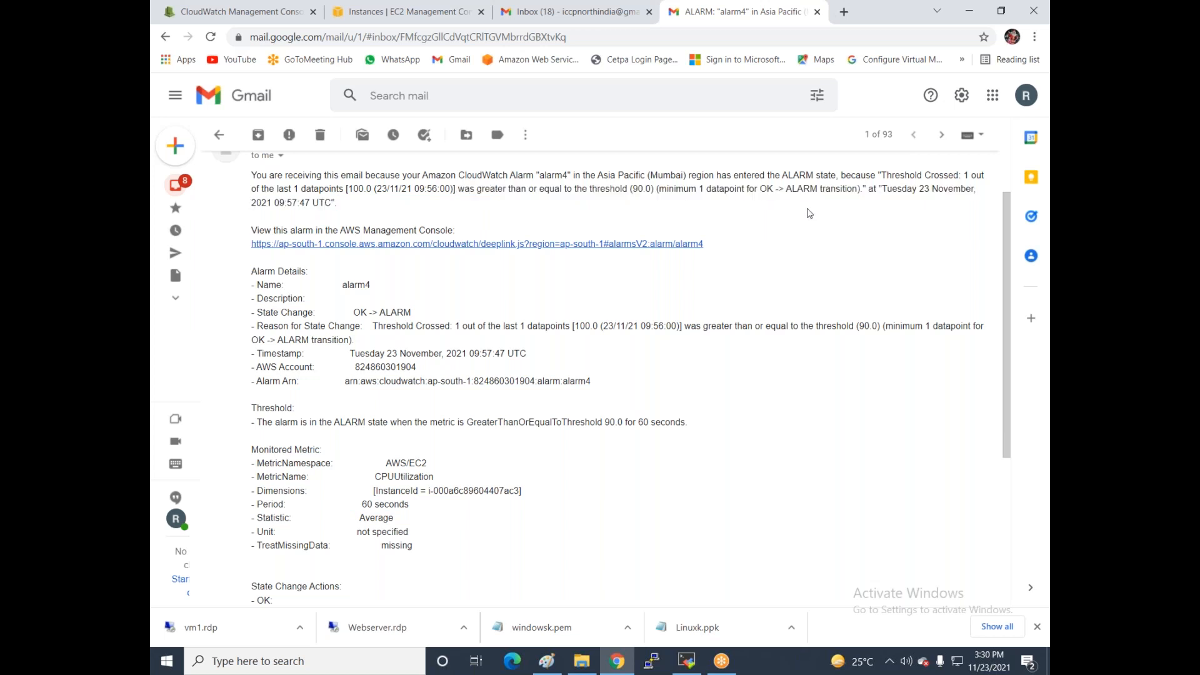
drag(906, 190, 958, 189)
drag(284, 203, 351, 220)
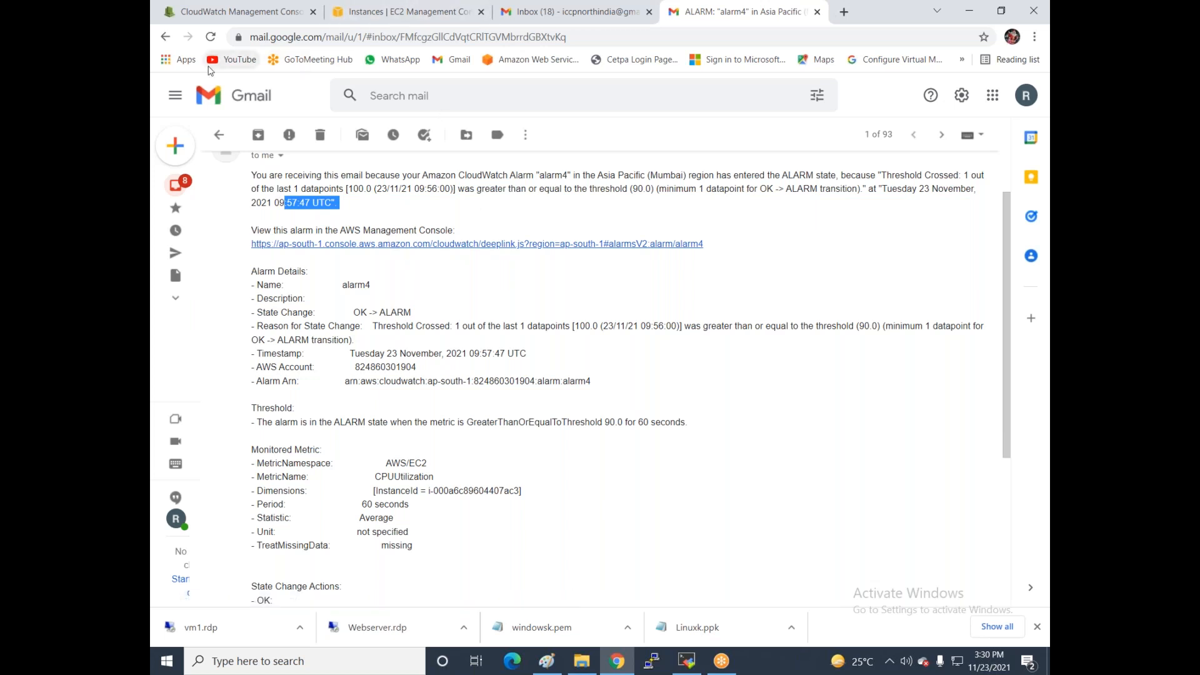
- Delete the alarm4 email from Promotions and return to the EC2 instances list
click(219, 135)
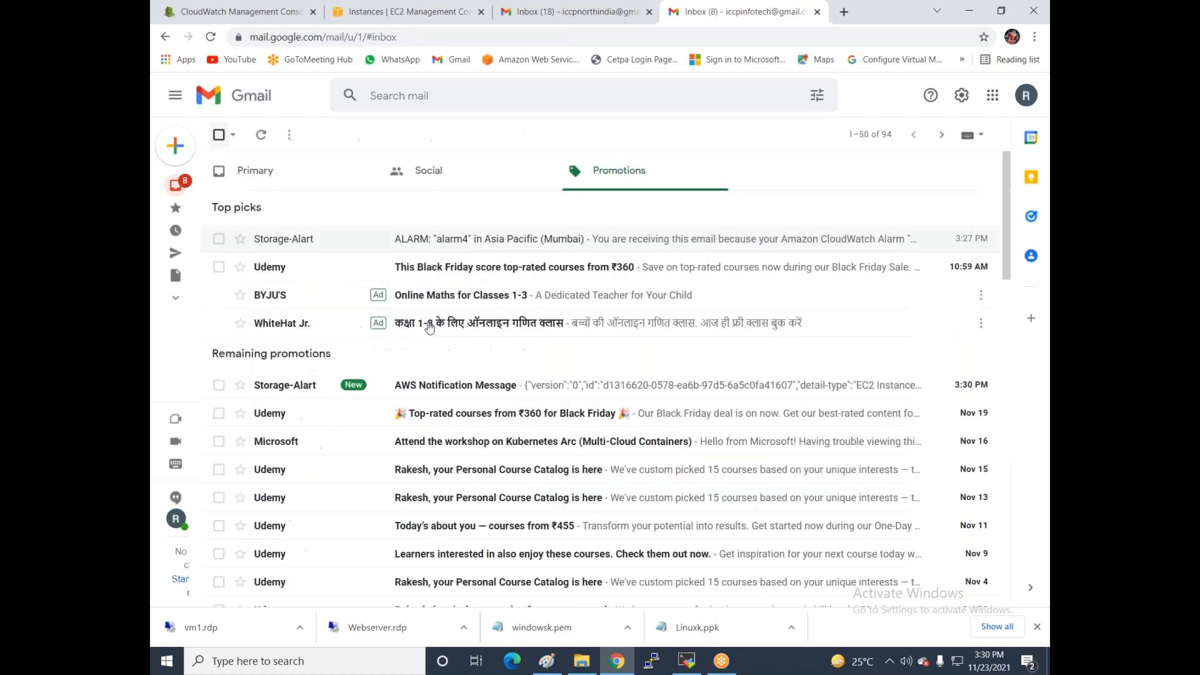
click(219, 239)
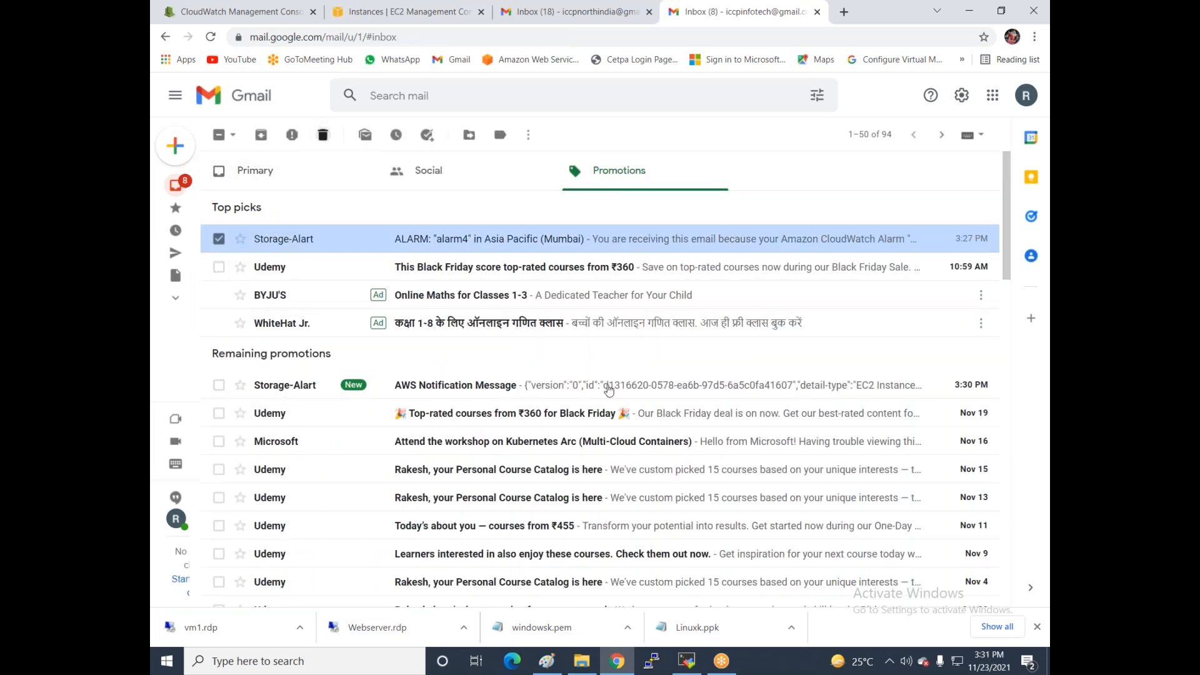
key(Delete)
click(420, 11)
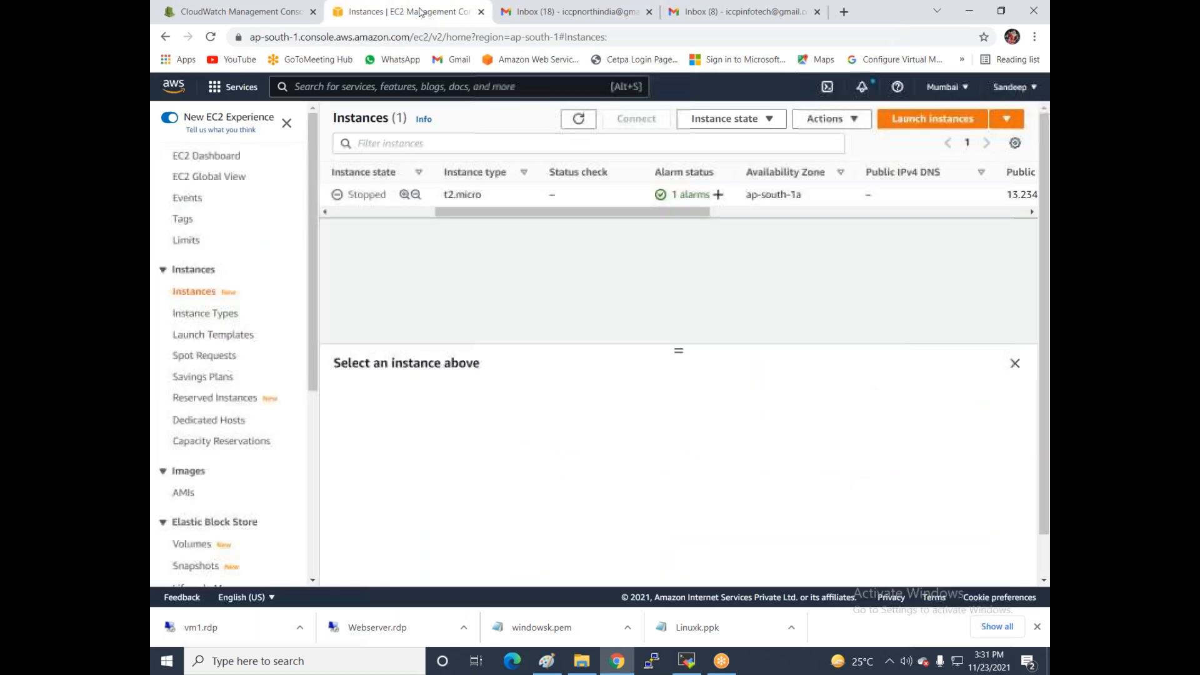
- Select vm1 and choose Start instance from the Instance state menu
drag(448, 211, 266, 214)
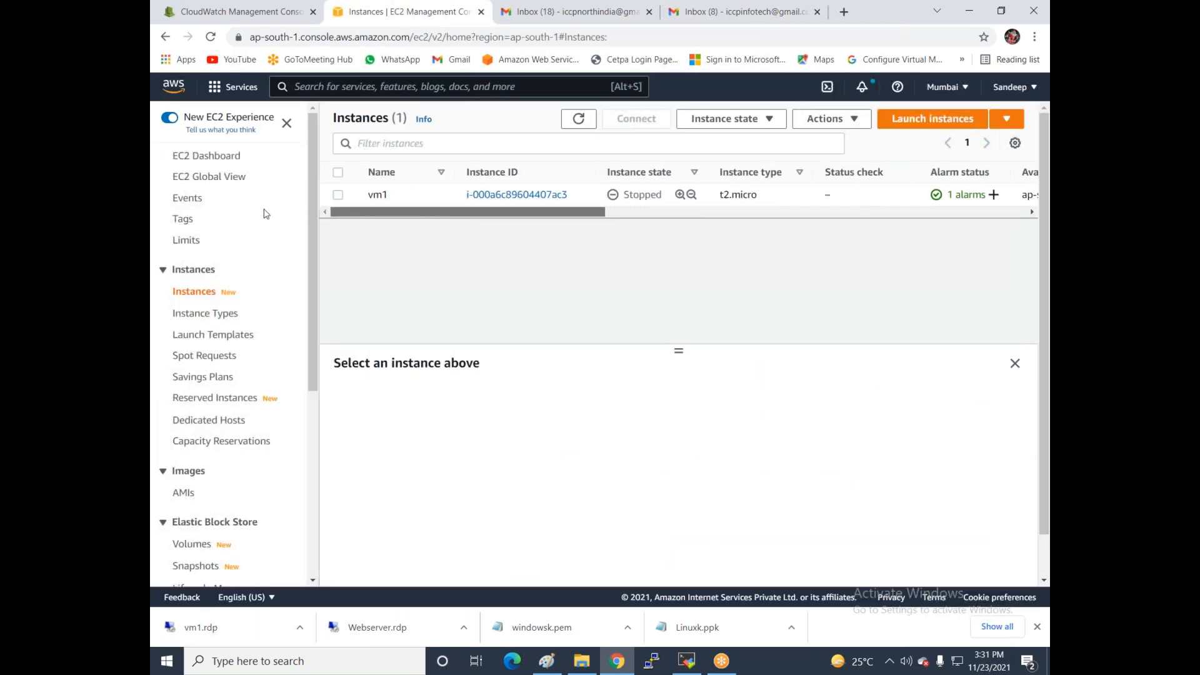
click(339, 194)
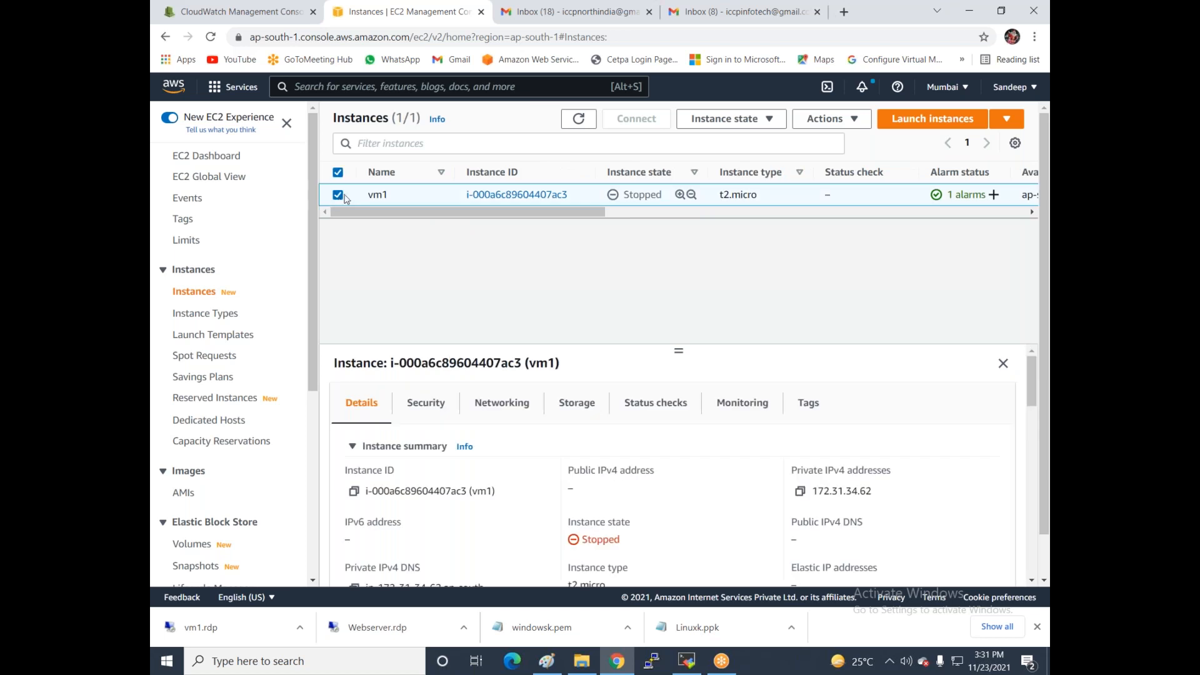
click(730, 119)
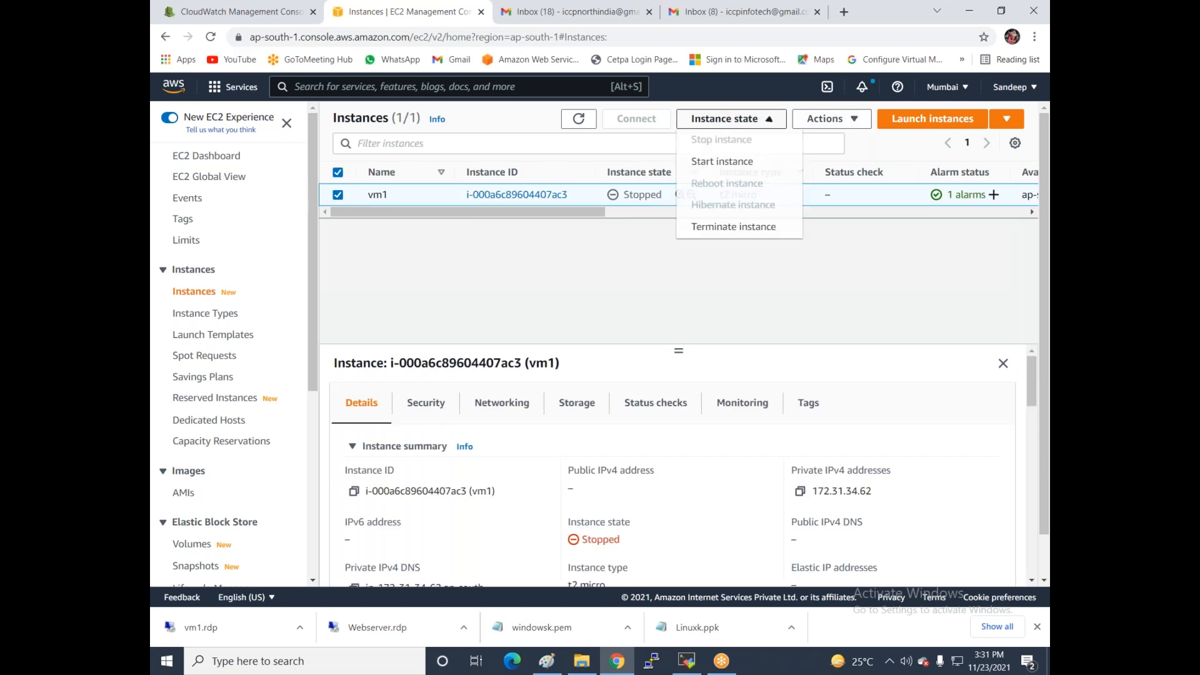
click(722, 161)
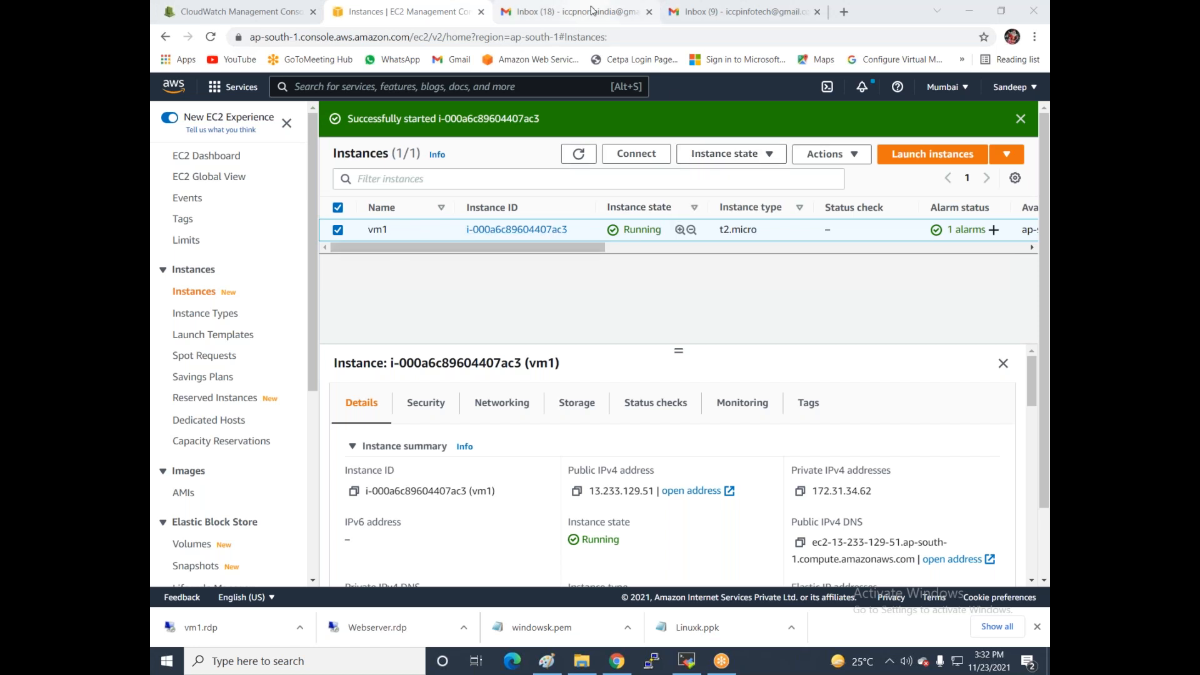
- Refresh the Inbox (9) mailbox and open the AWS Notification Message email under Primary
click(719, 23)
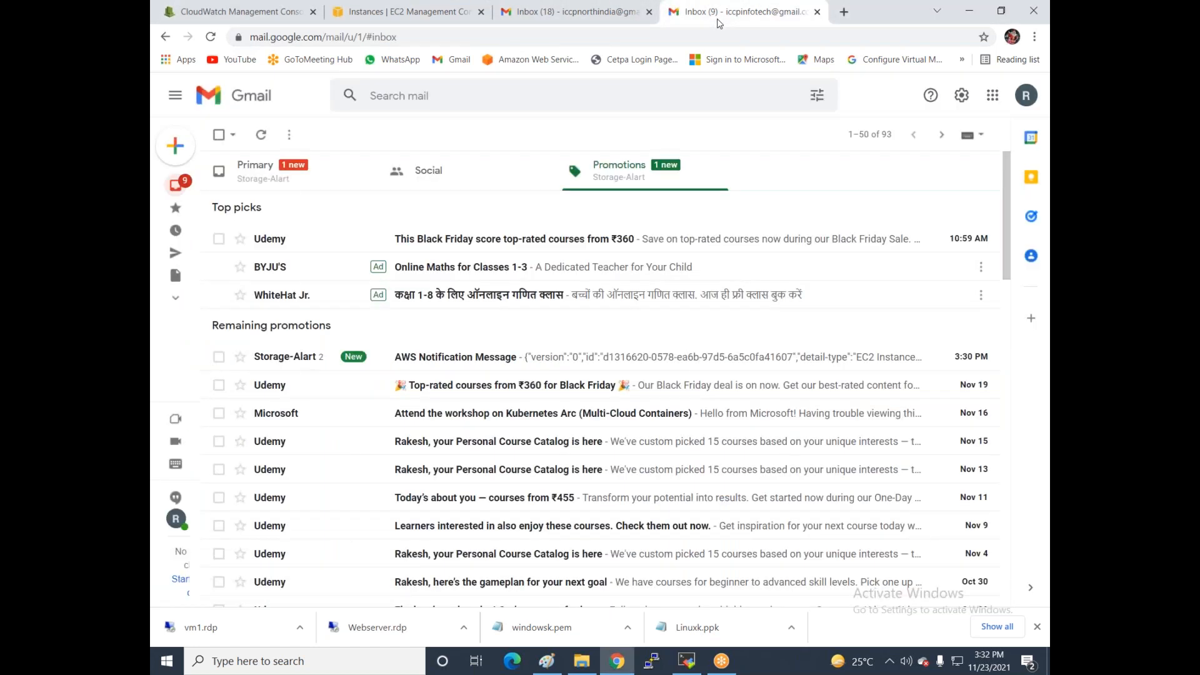
click(594, 13)
click(431, 16)
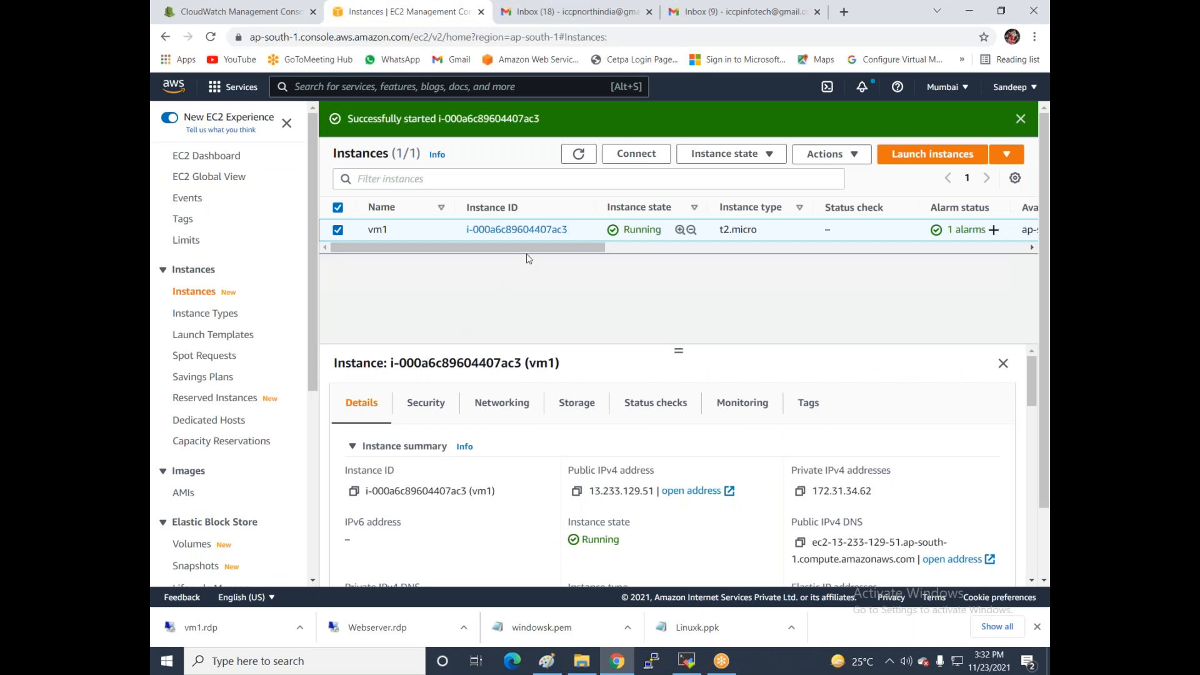
click(722, 9)
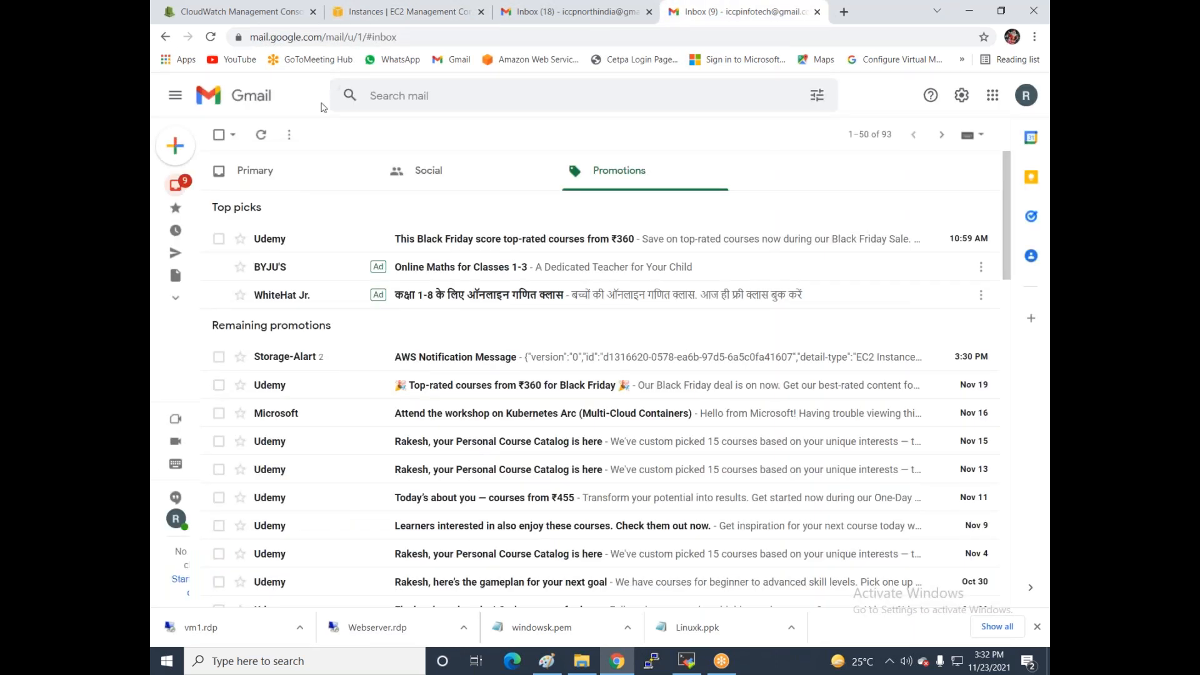
click(261, 136)
click(269, 178)
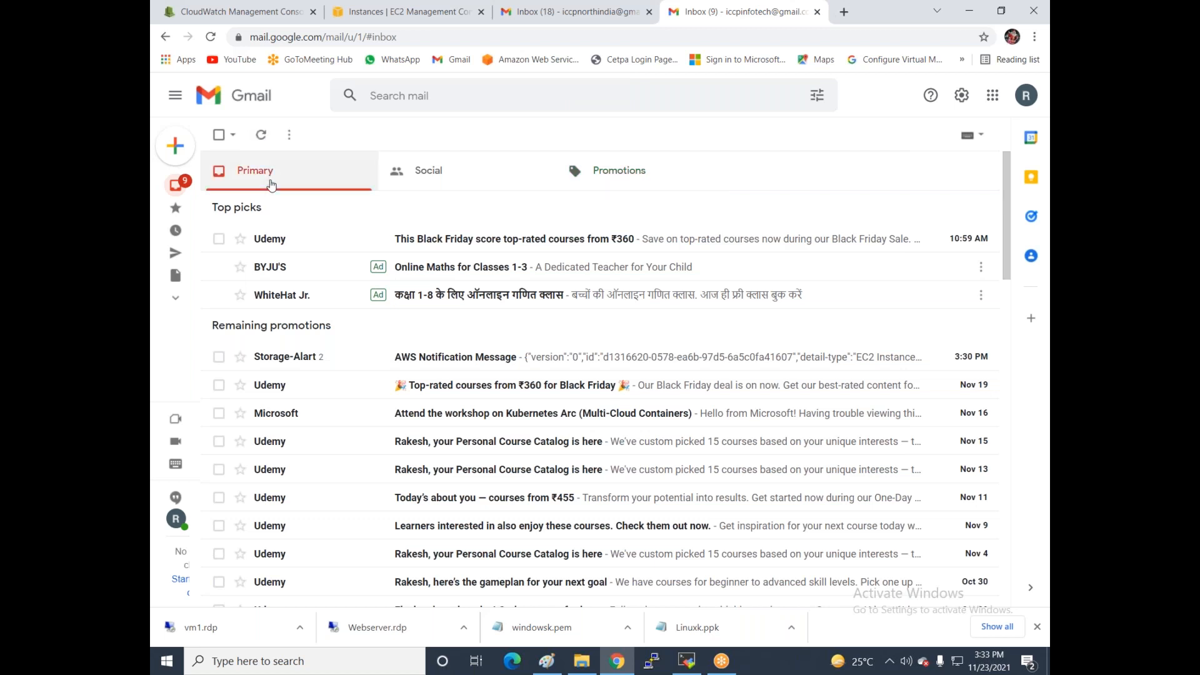
click(410, 207)
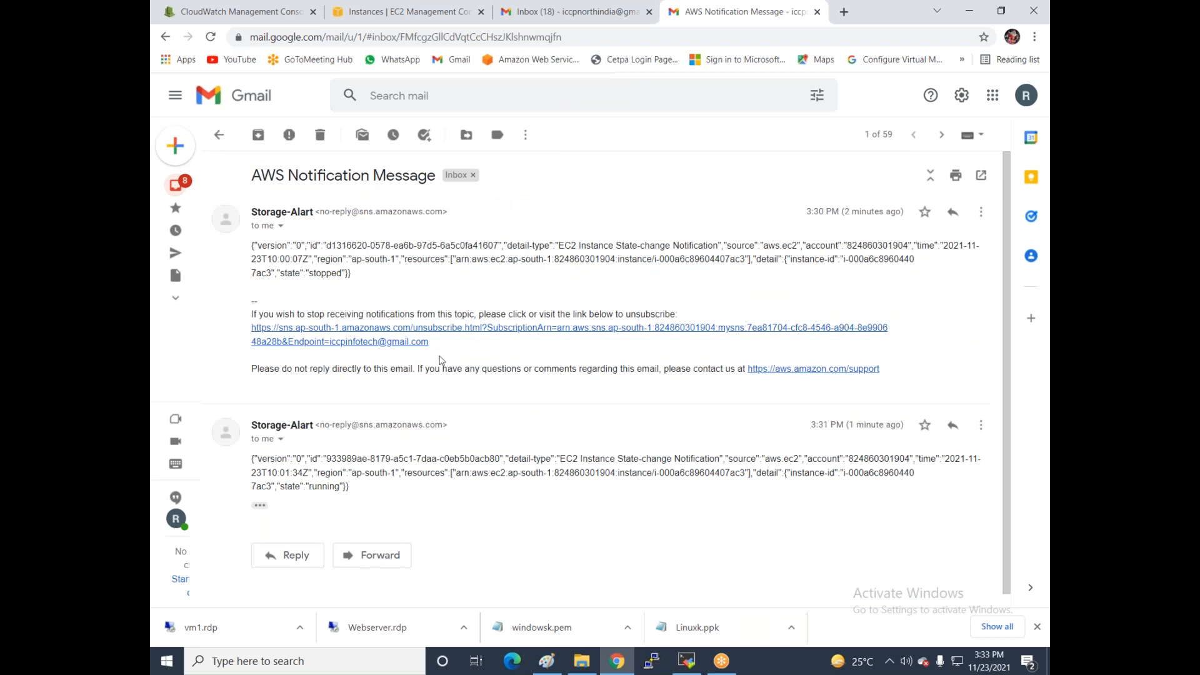
- Highlight "state":"running" in the second notification, then return to the EC2 instances list
scroll(513, 578, down, 1)
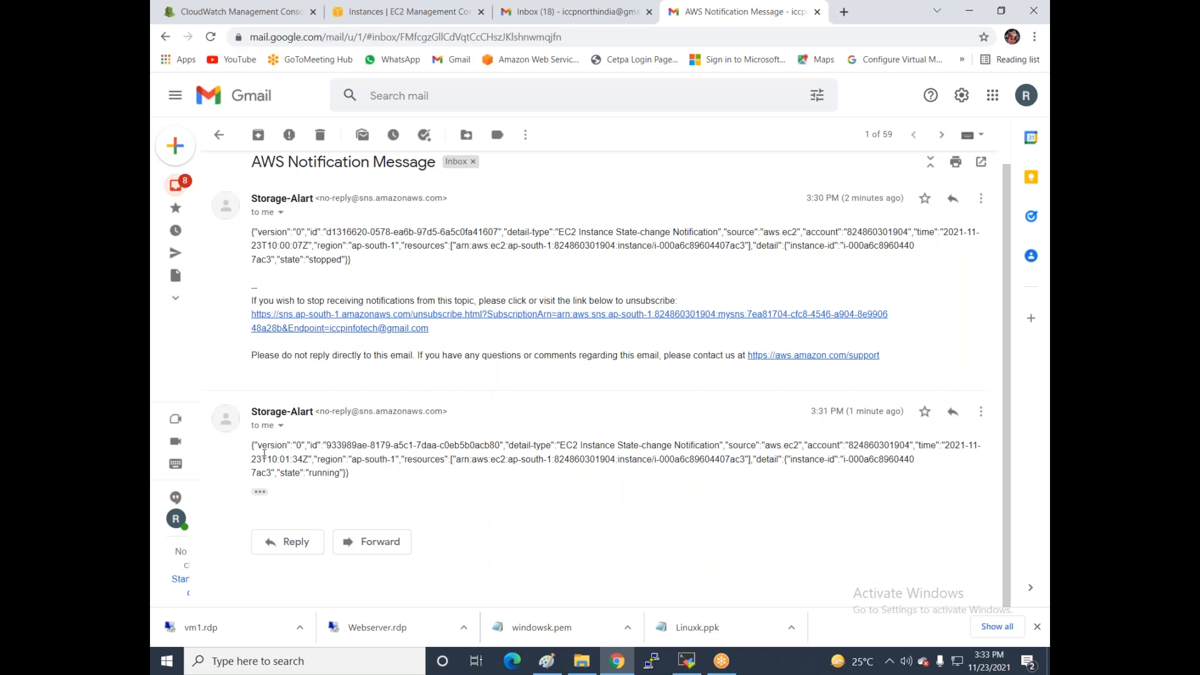
drag(277, 473, 354, 483)
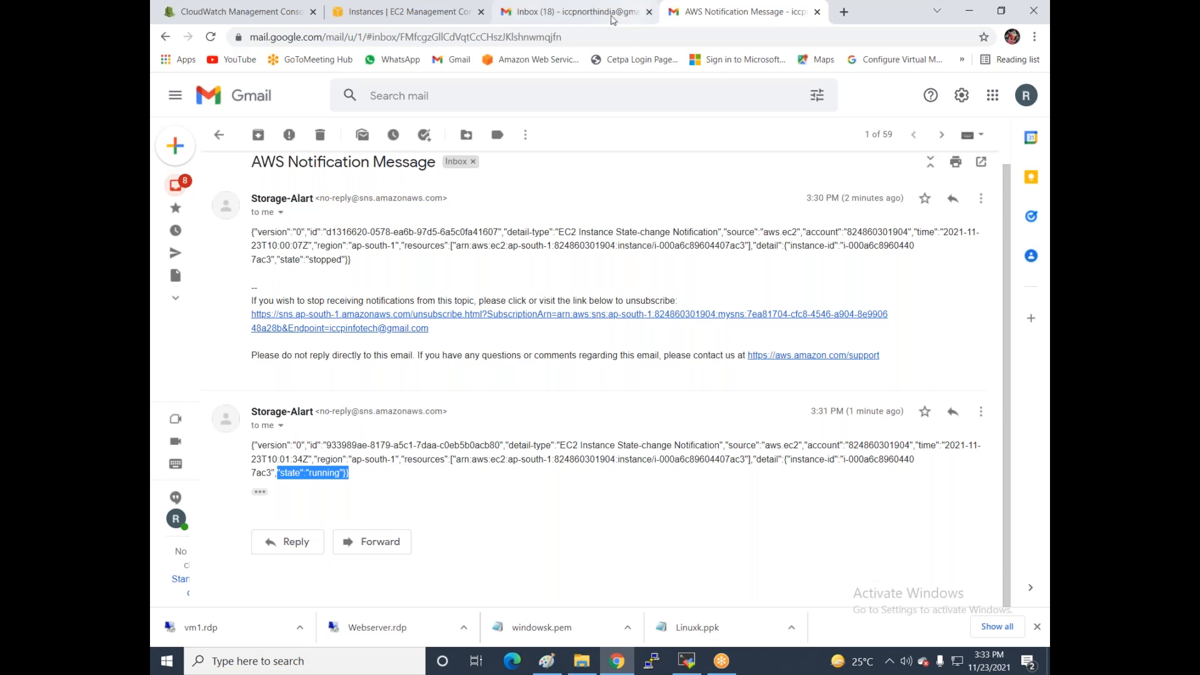
click(421, 21)
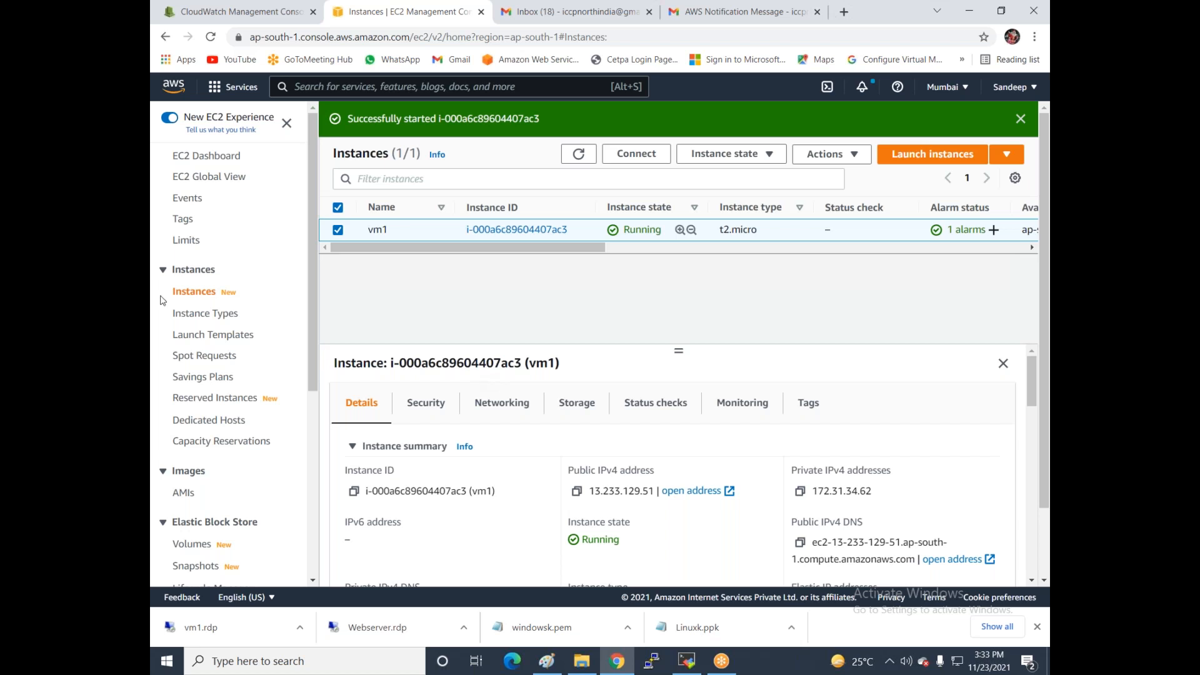
click(205, 14)
click(186, 364)
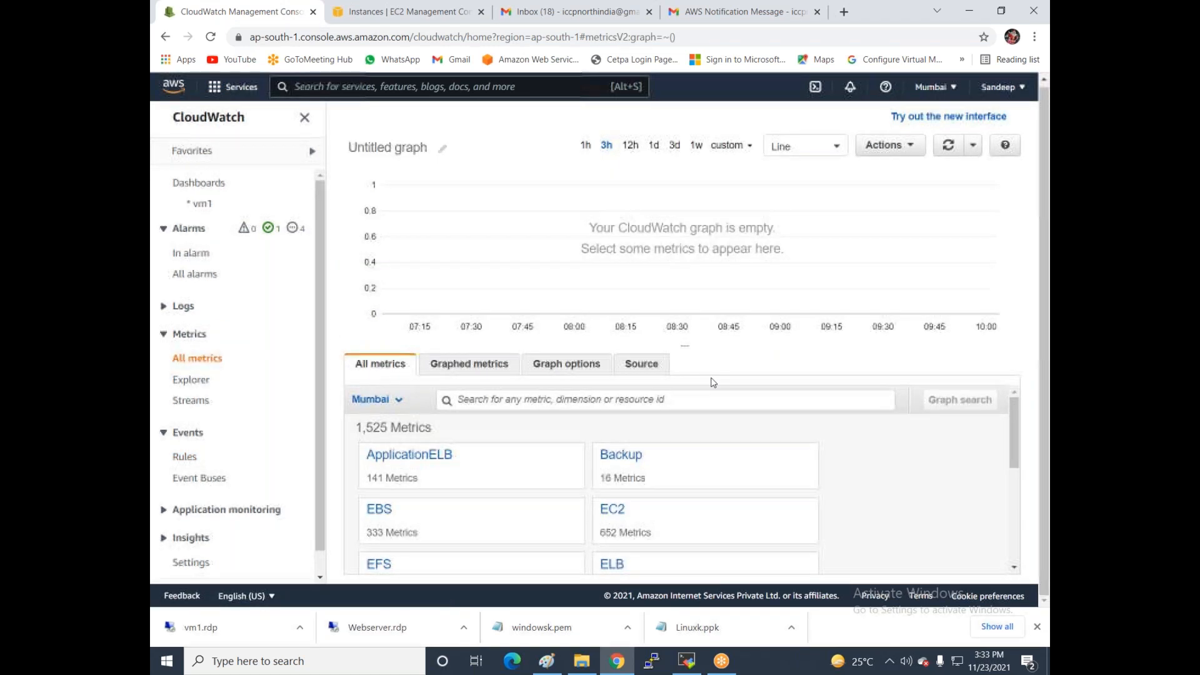
scroll(584, 414, down, 4)
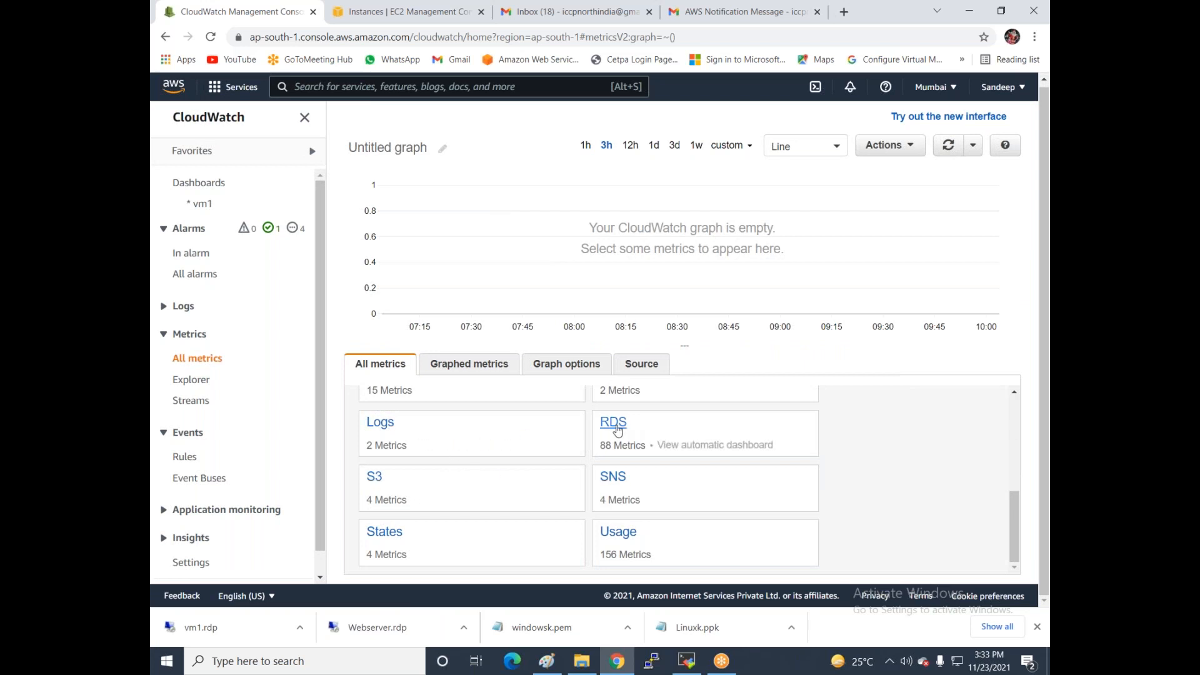
click(374, 478)
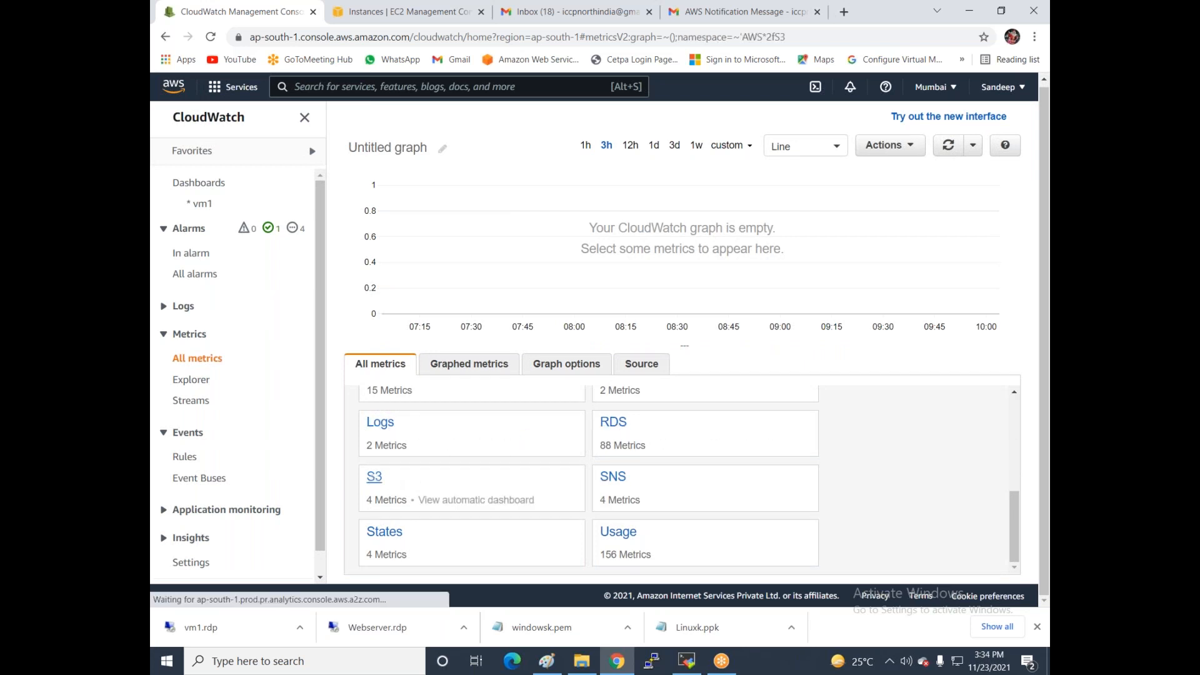
click(411, 455)
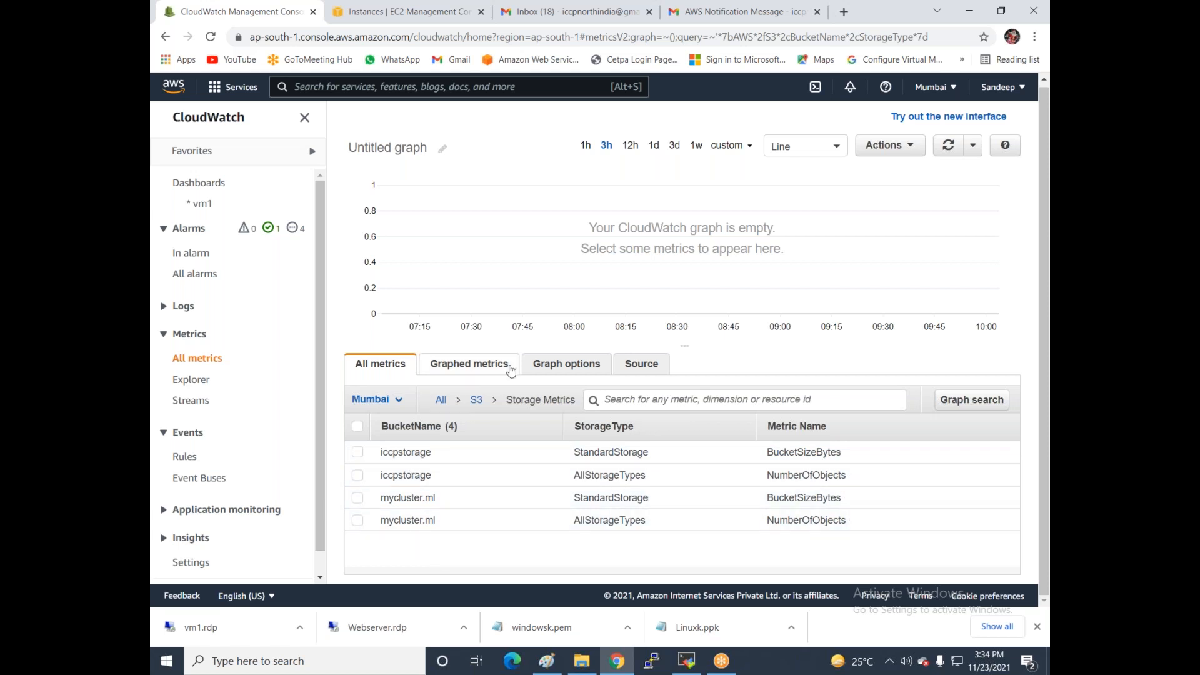
click(476, 400)
click(442, 401)
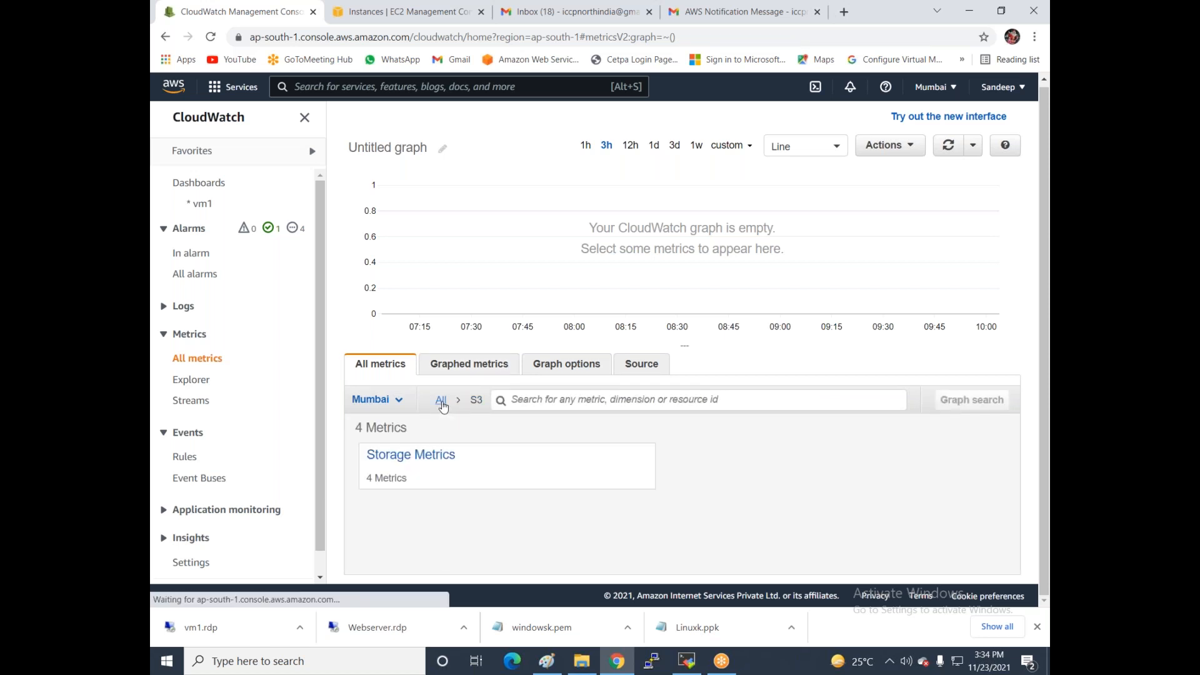
scroll(533, 499, down, 1)
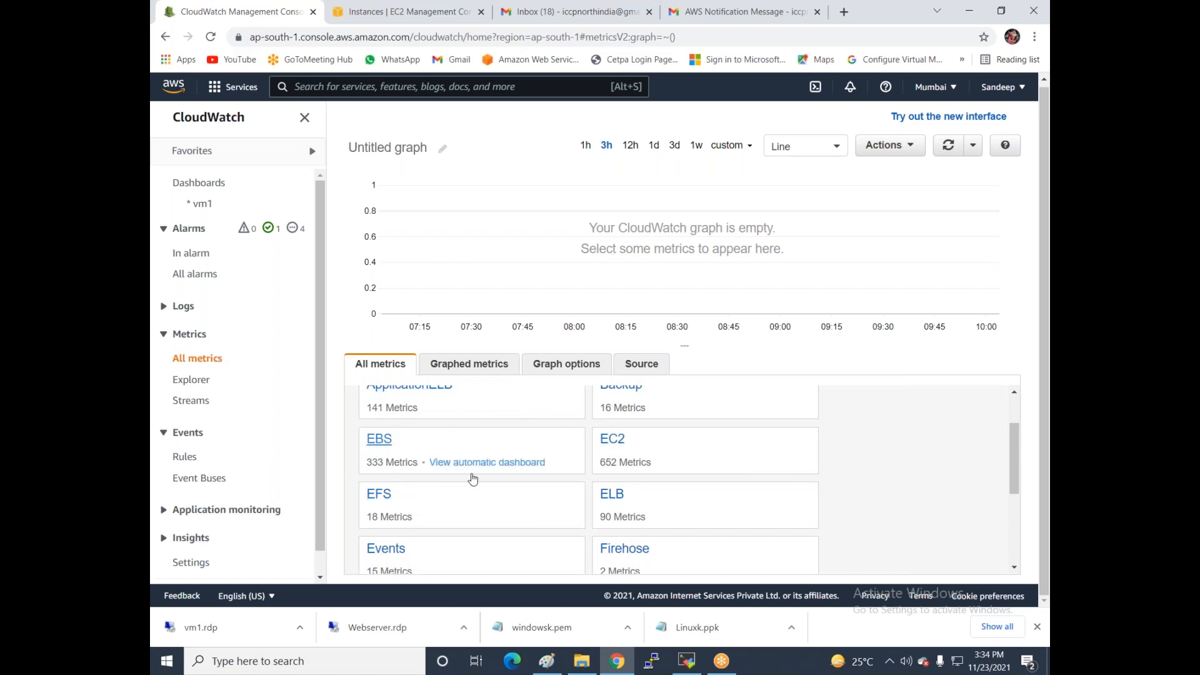
scroll(485, 475, down, 1)
click(375, 424)
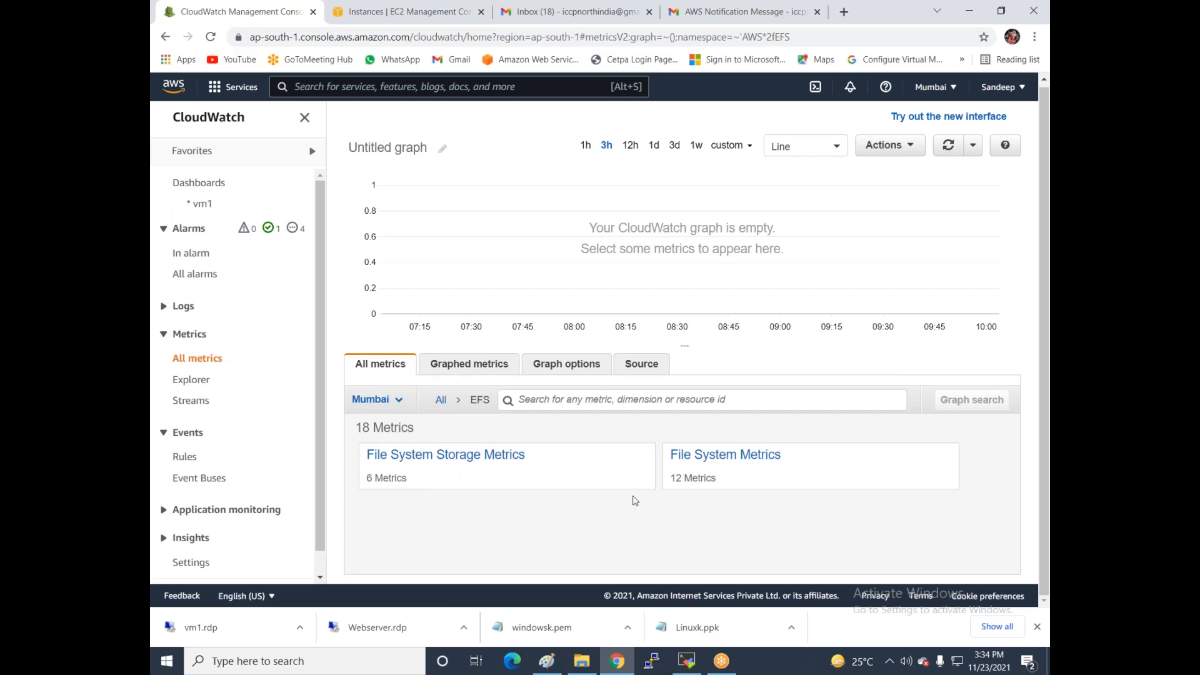
click(737, 464)
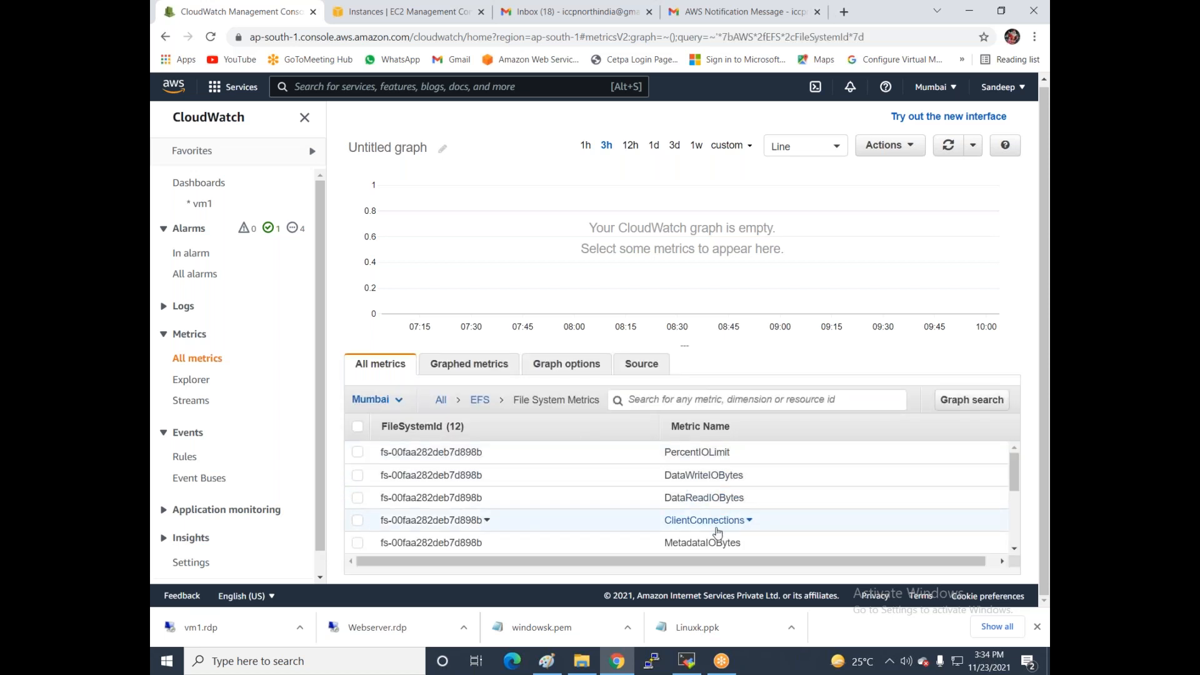
scroll(719, 531, down, 3)
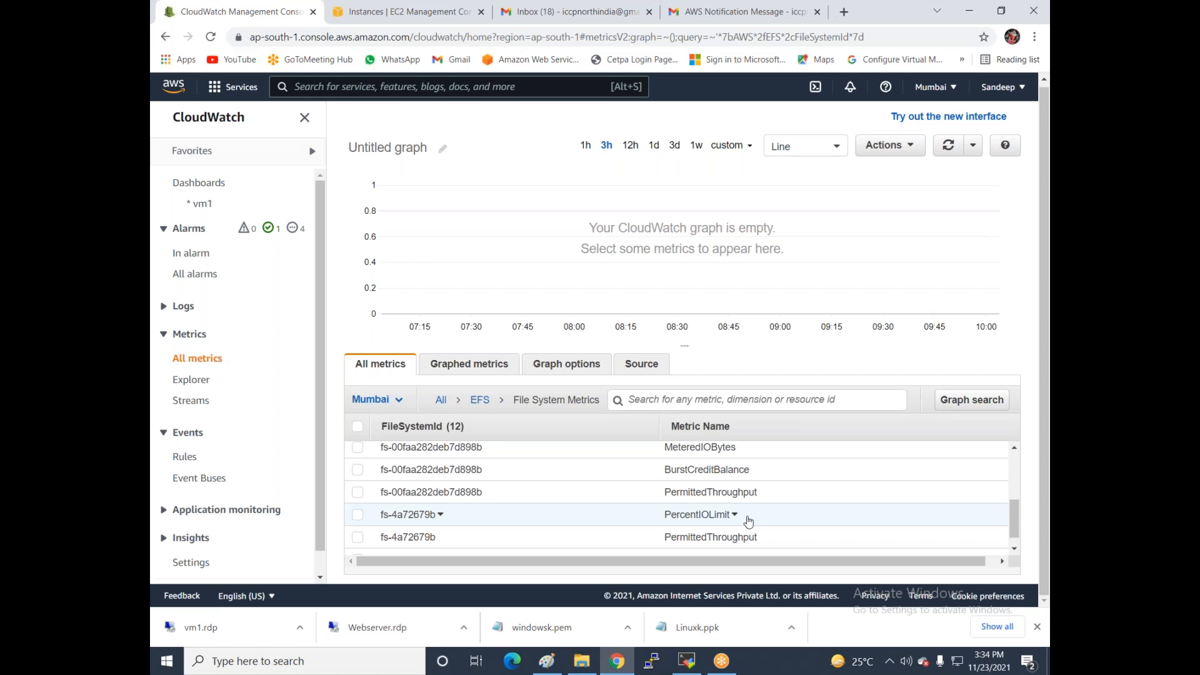
click(357, 7)
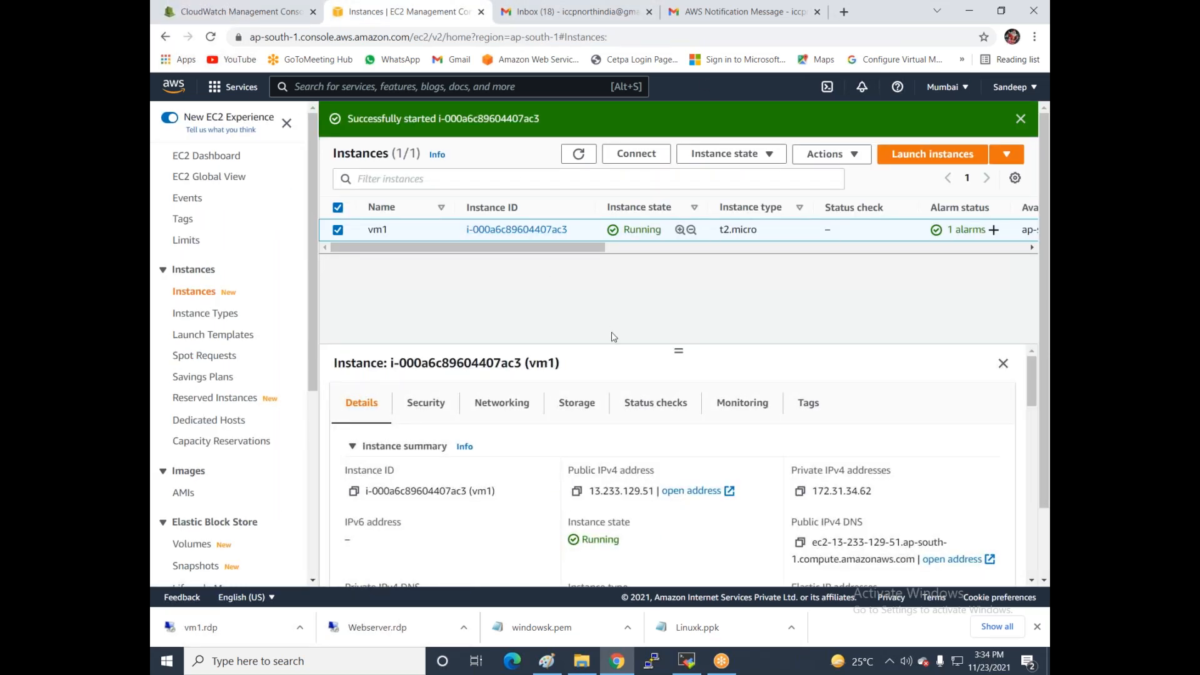
- Show vm1's Monitoring tab and enlarge the details pane to see the CPU and network charts
click(743, 416)
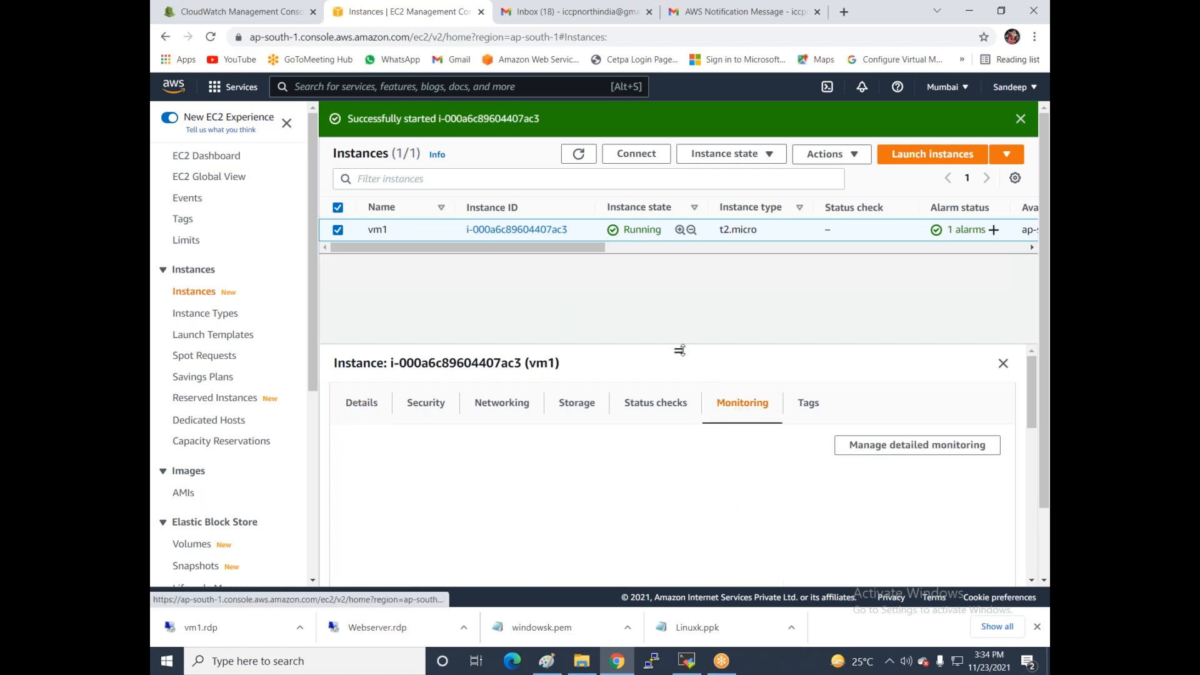
drag(680, 350, 679, 285)
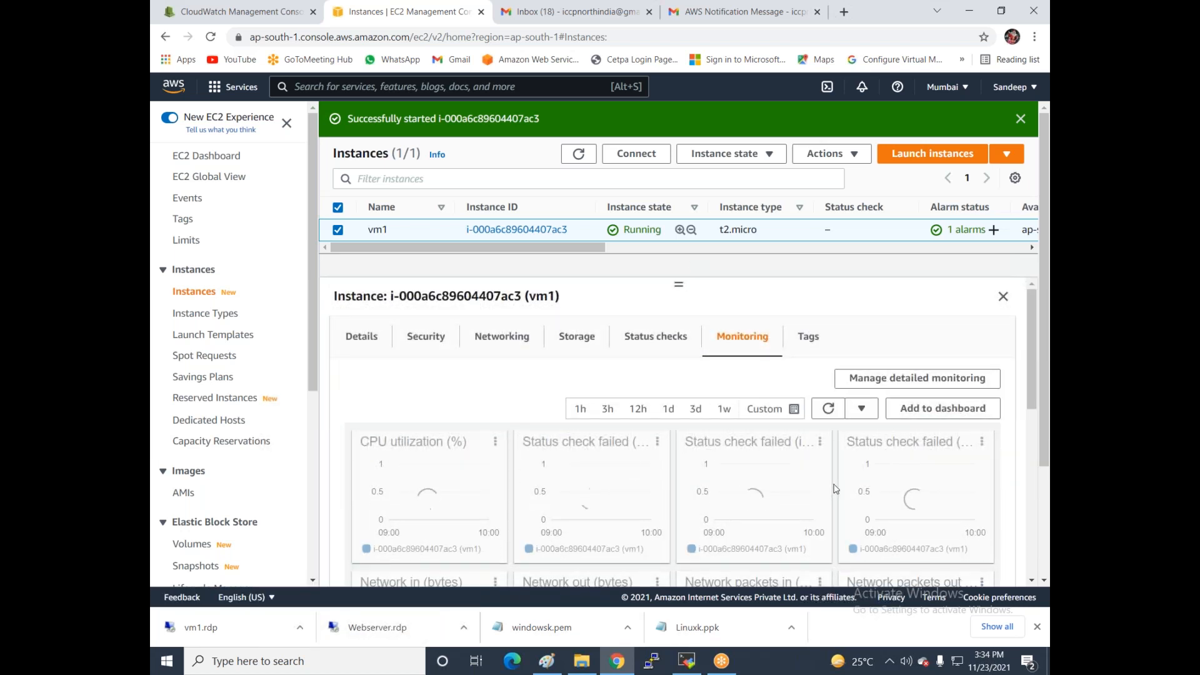
scroll(836, 488, down, 3)
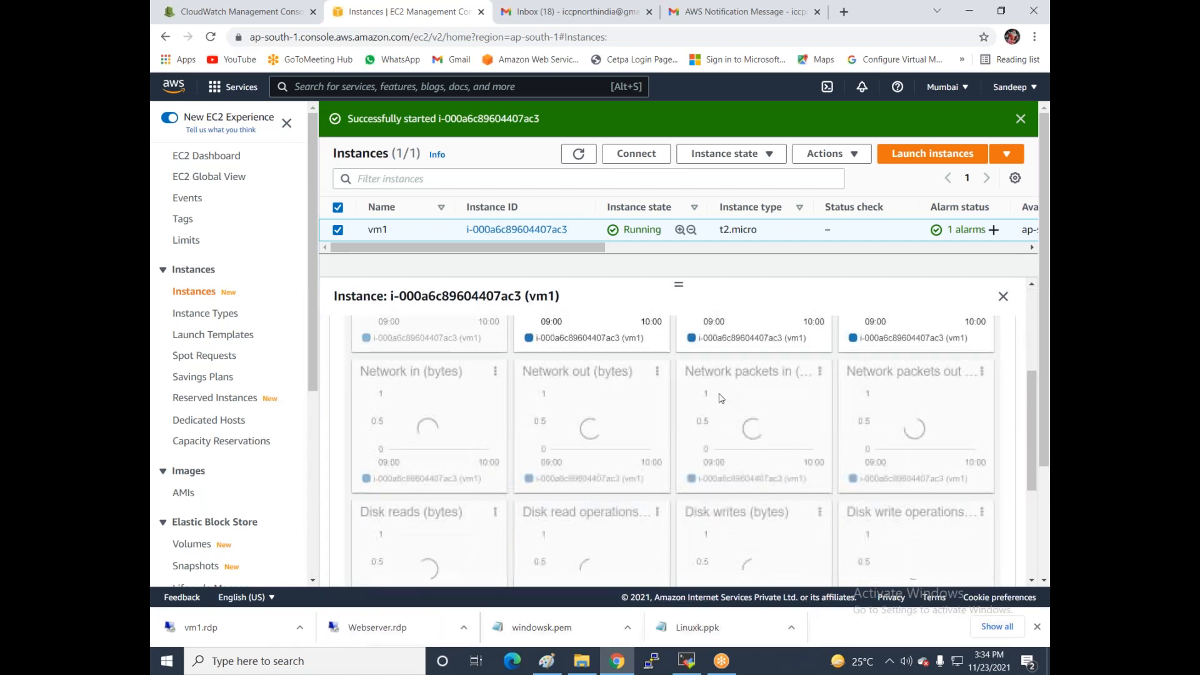
scroll(650, 428, up, 1)
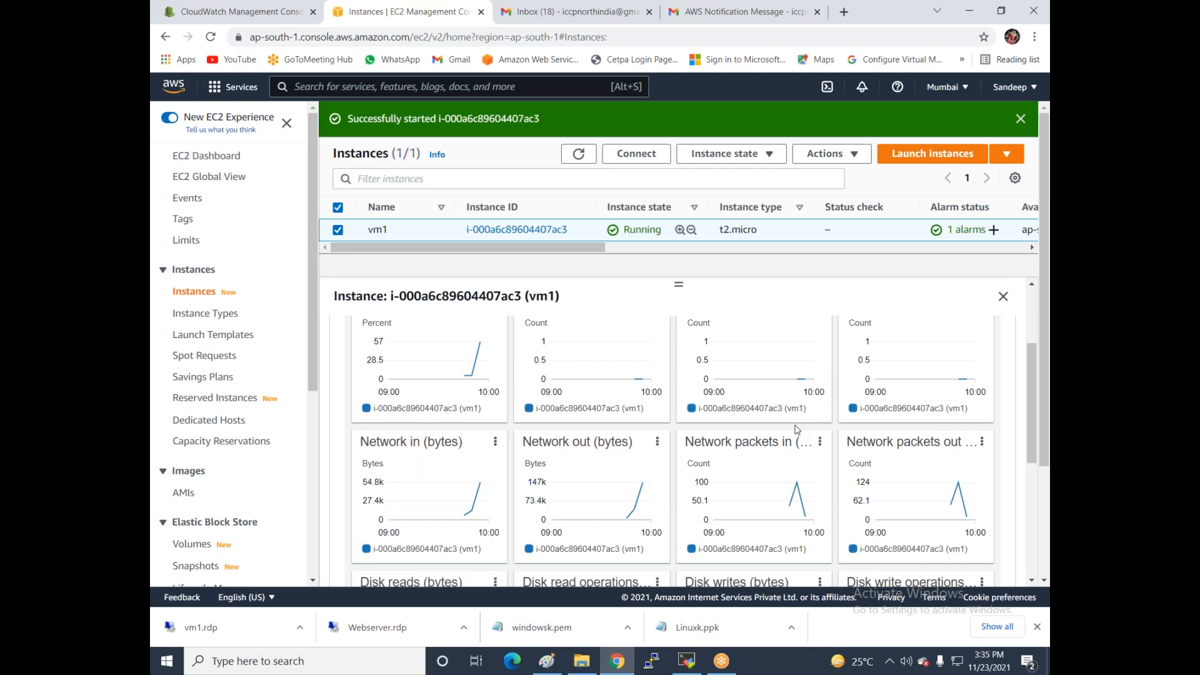
- Check the vm1 dashboard in CloudWatch, then return to the EC2 instance list
click(224, 15)
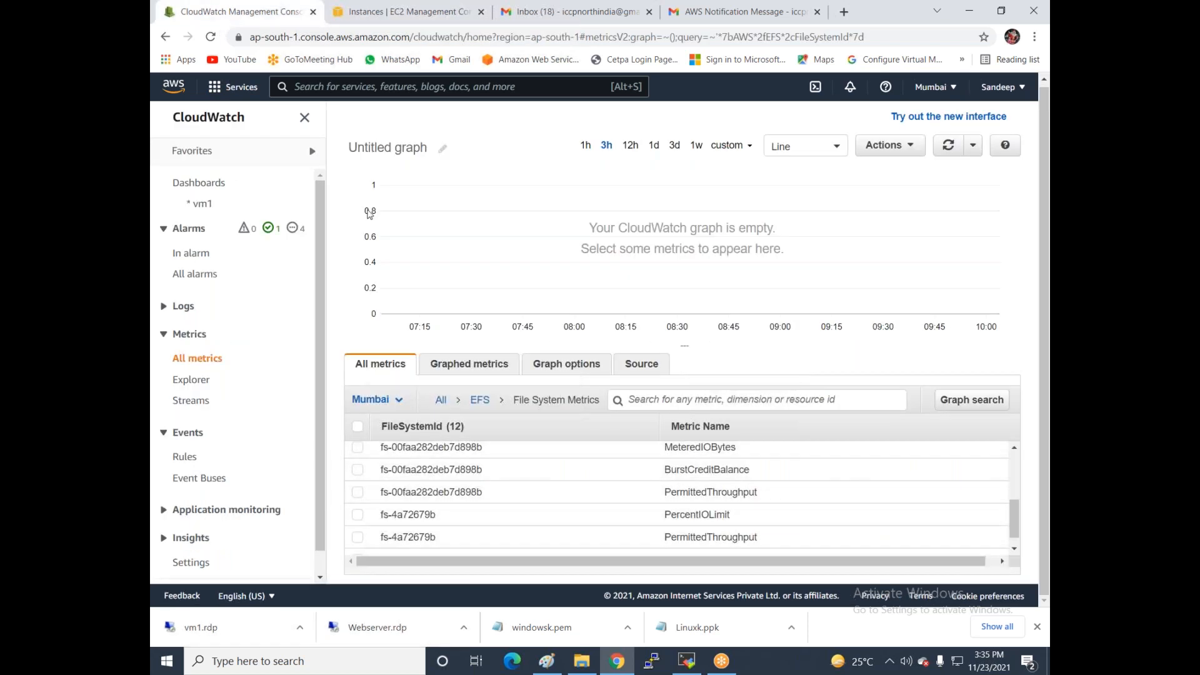
click(199, 207)
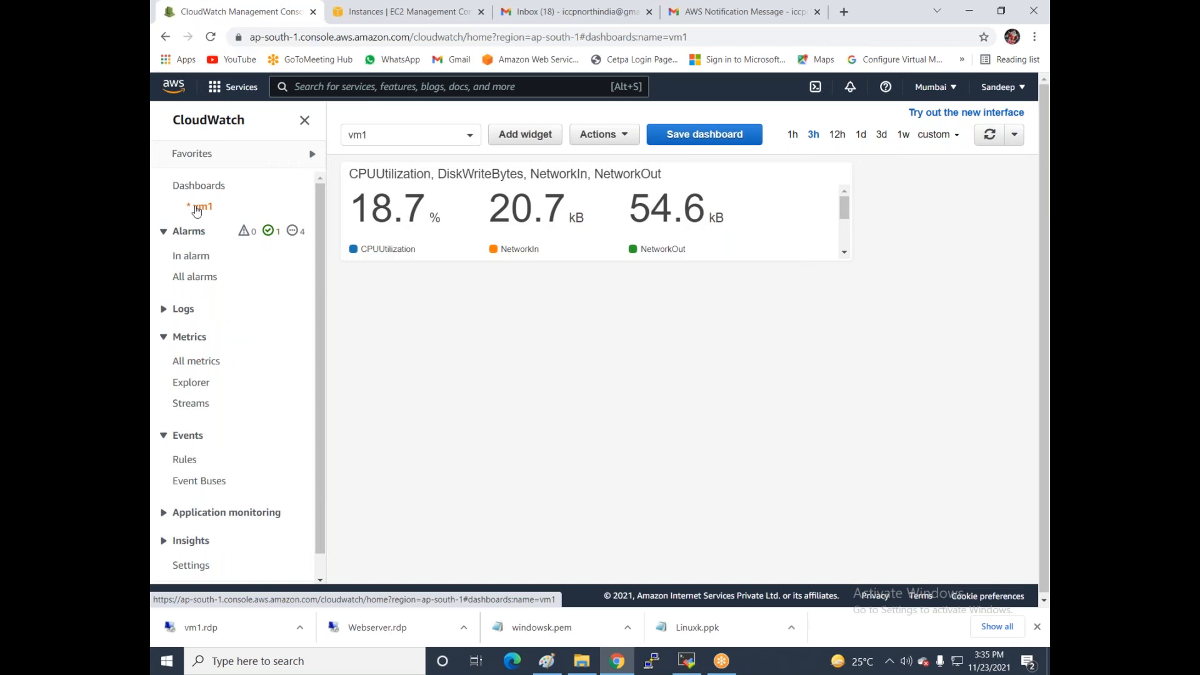
click(560, 11)
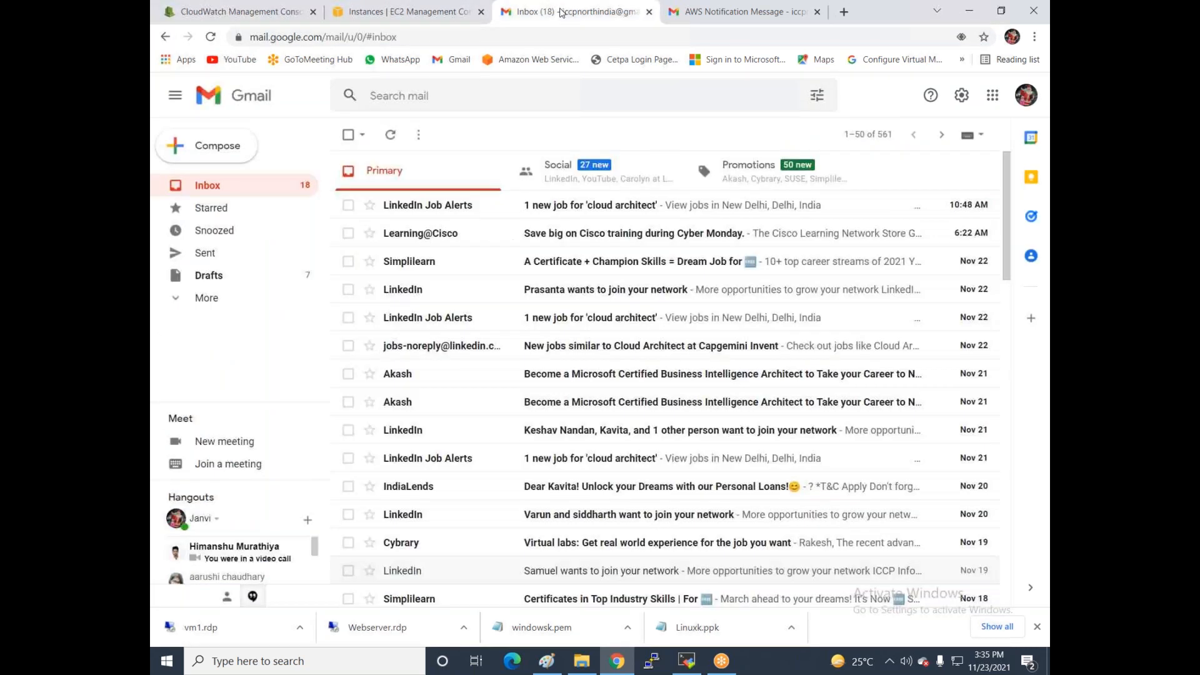
click(423, 14)
scroll(337, 338, up, 2)
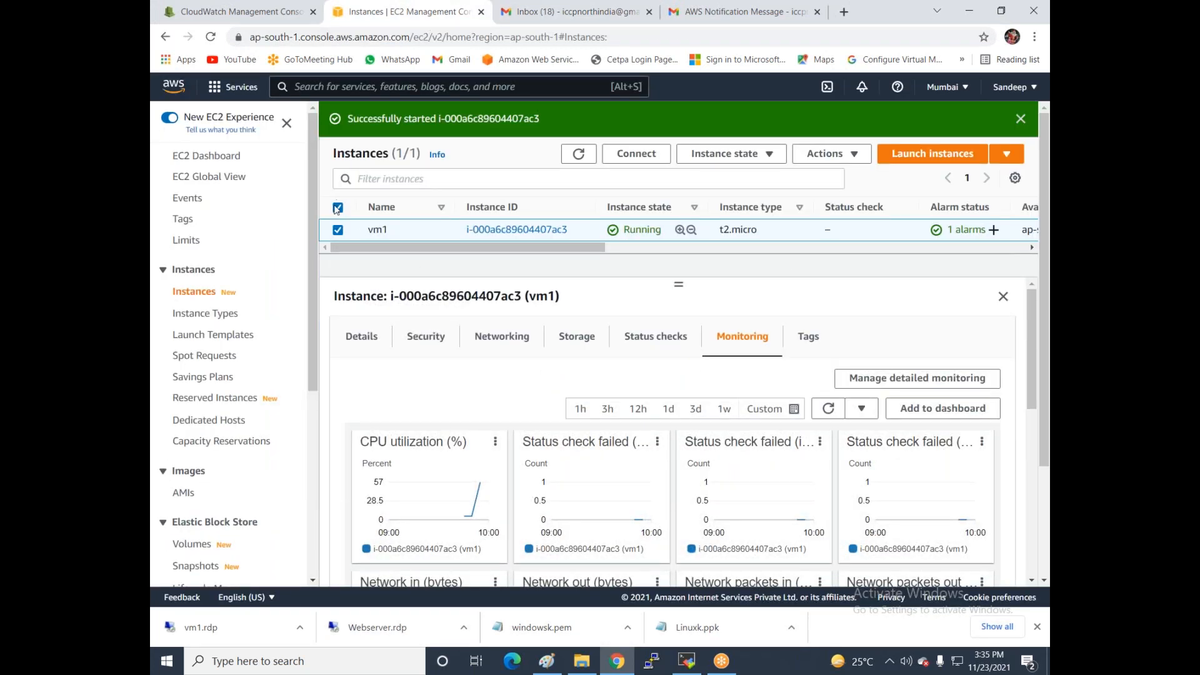
- Terminate vm1 from the Instance state menu and confirm the termination
click(747, 155)
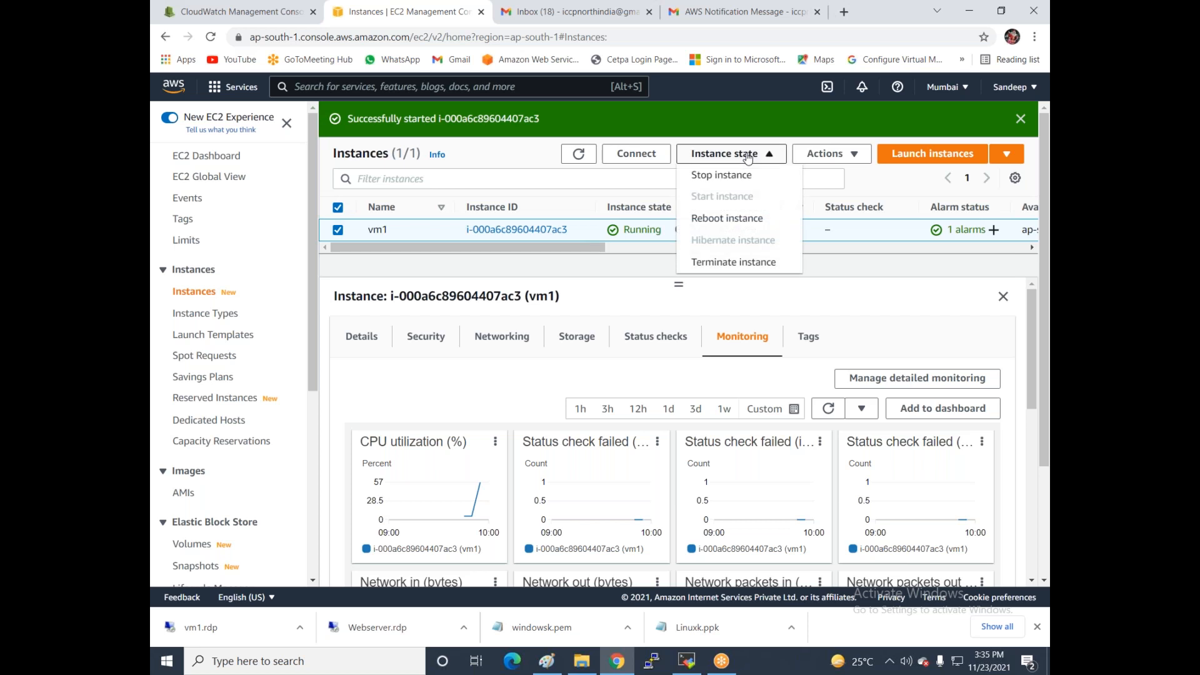
click(722, 263)
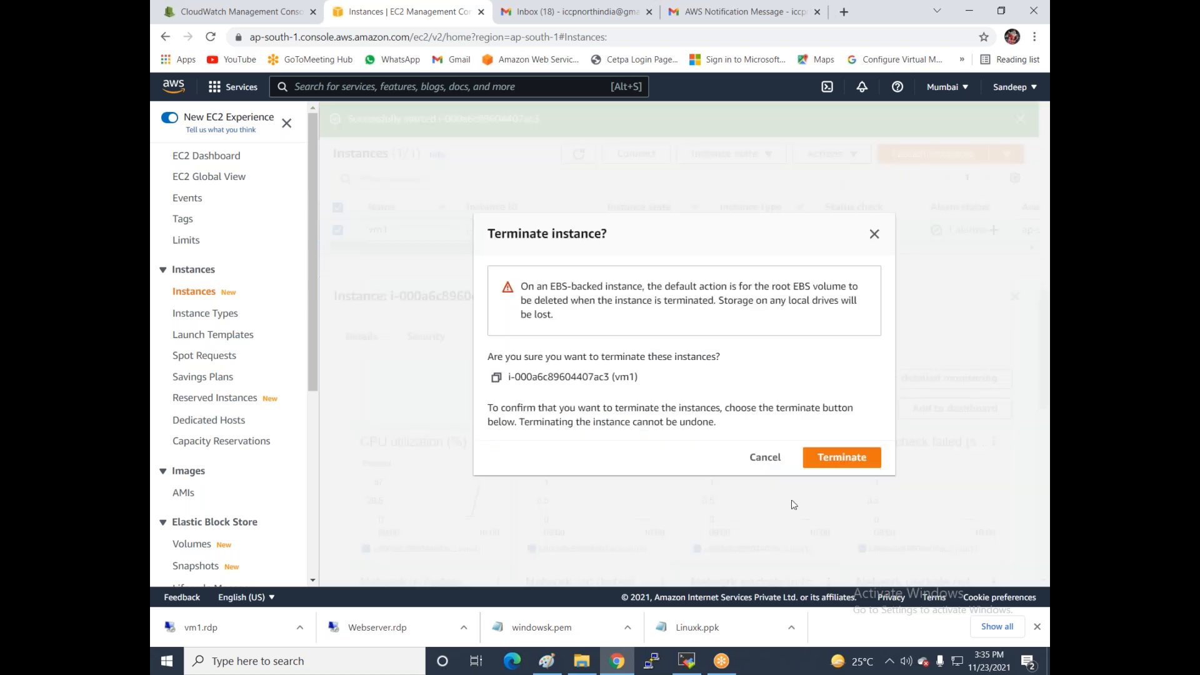
click(843, 458)
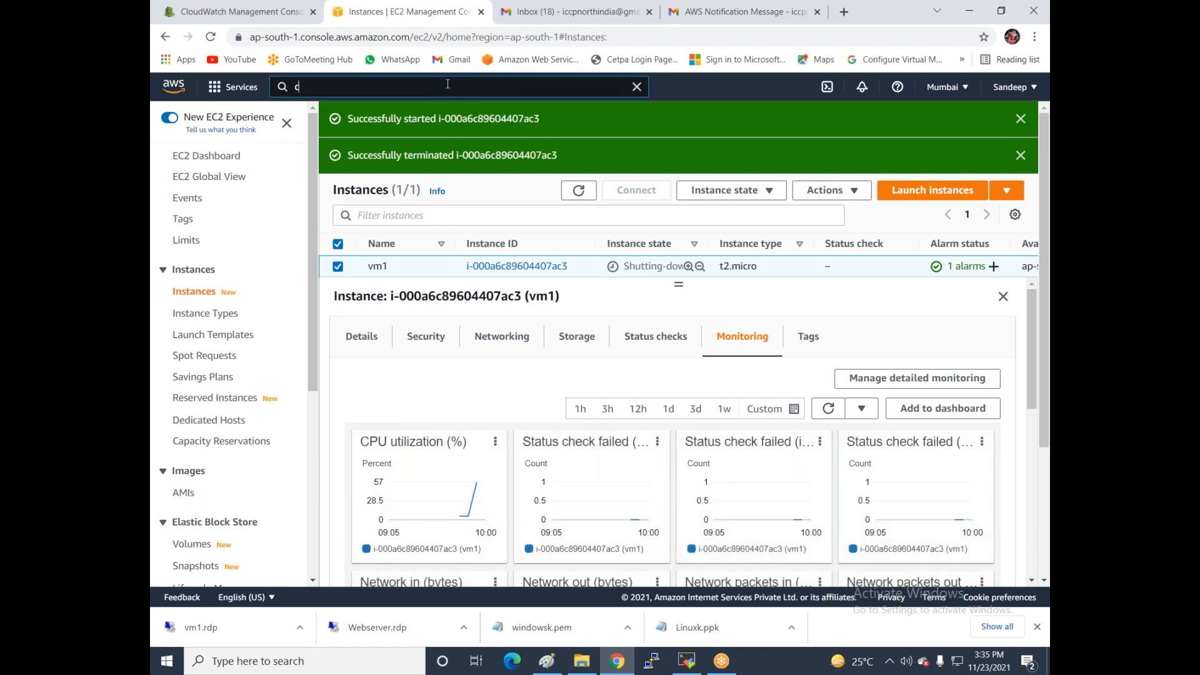
- Search the console for 'cloud for' and open the CloudFormation service
click(448, 84)
text(cloud)
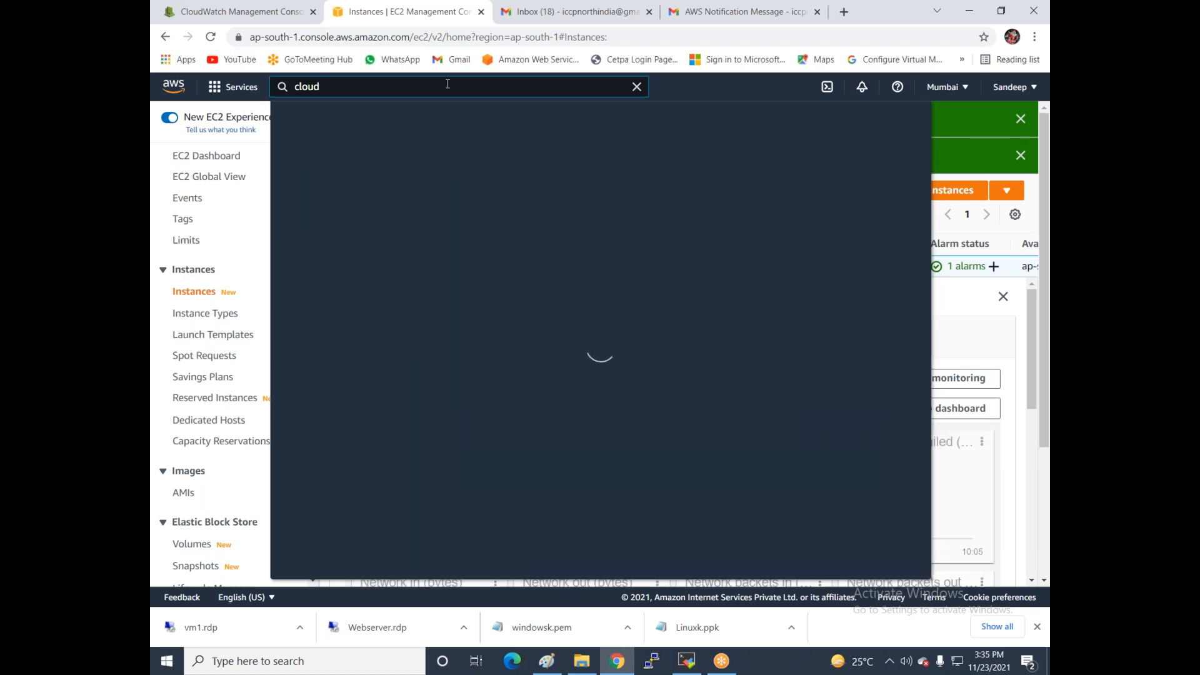
text(for)
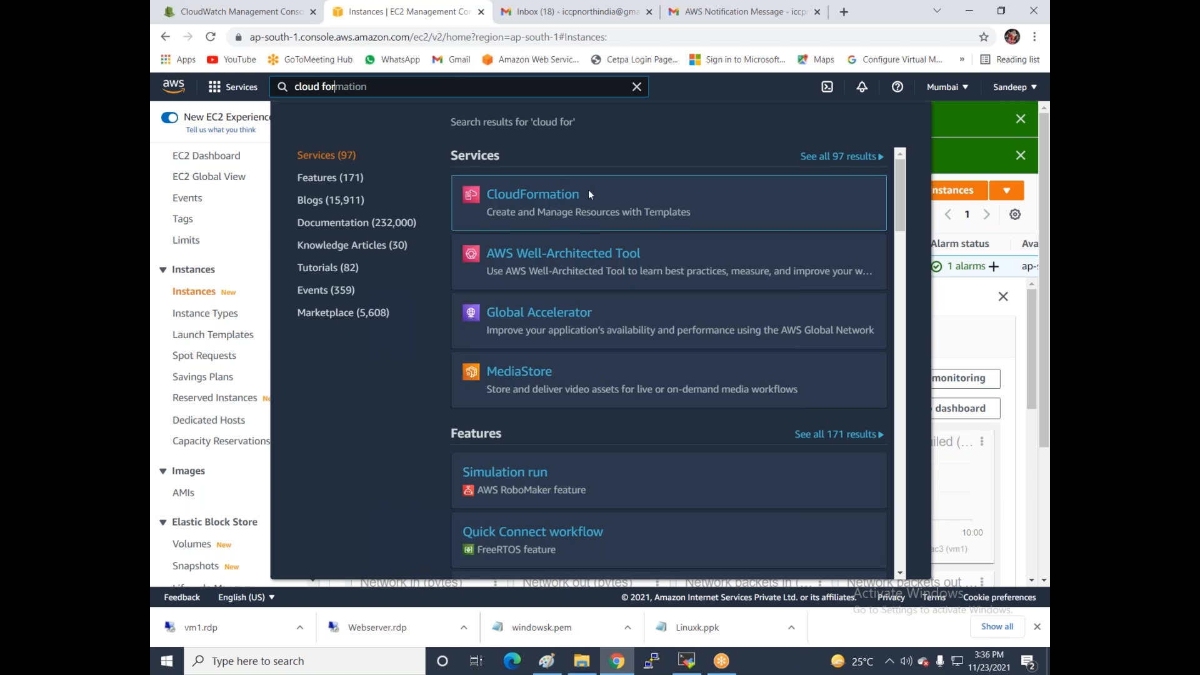
click(550, 196)
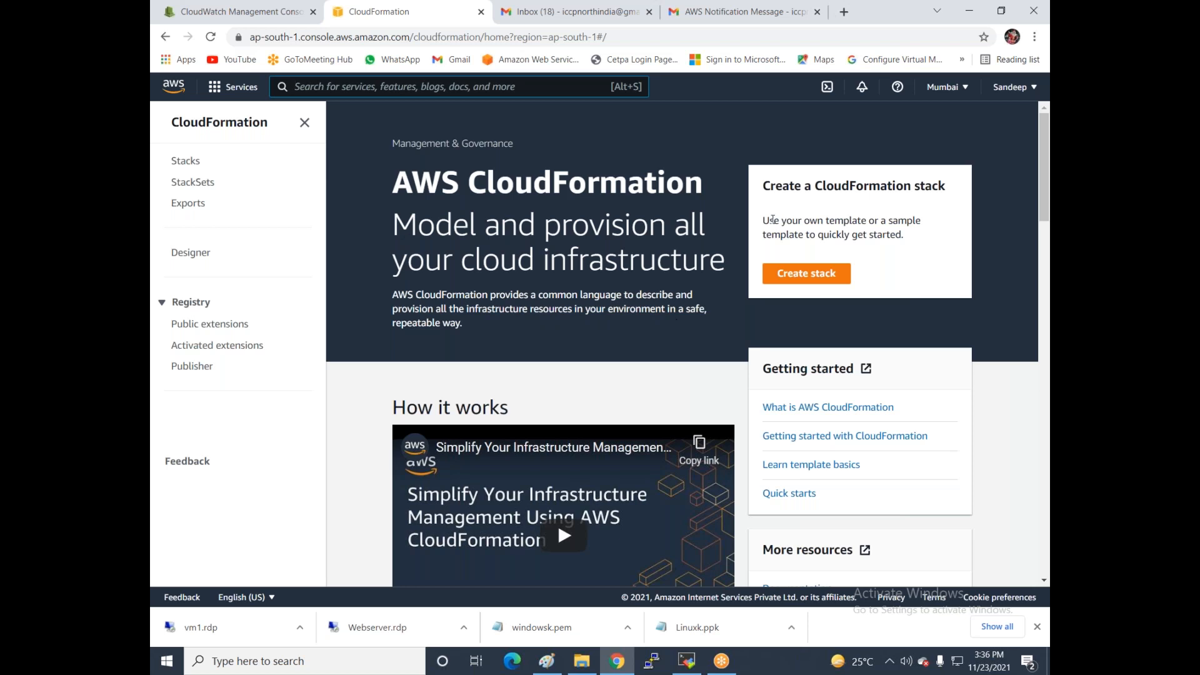
- Create a stack using 'Create template in Designer' to open a blank template
click(806, 273)
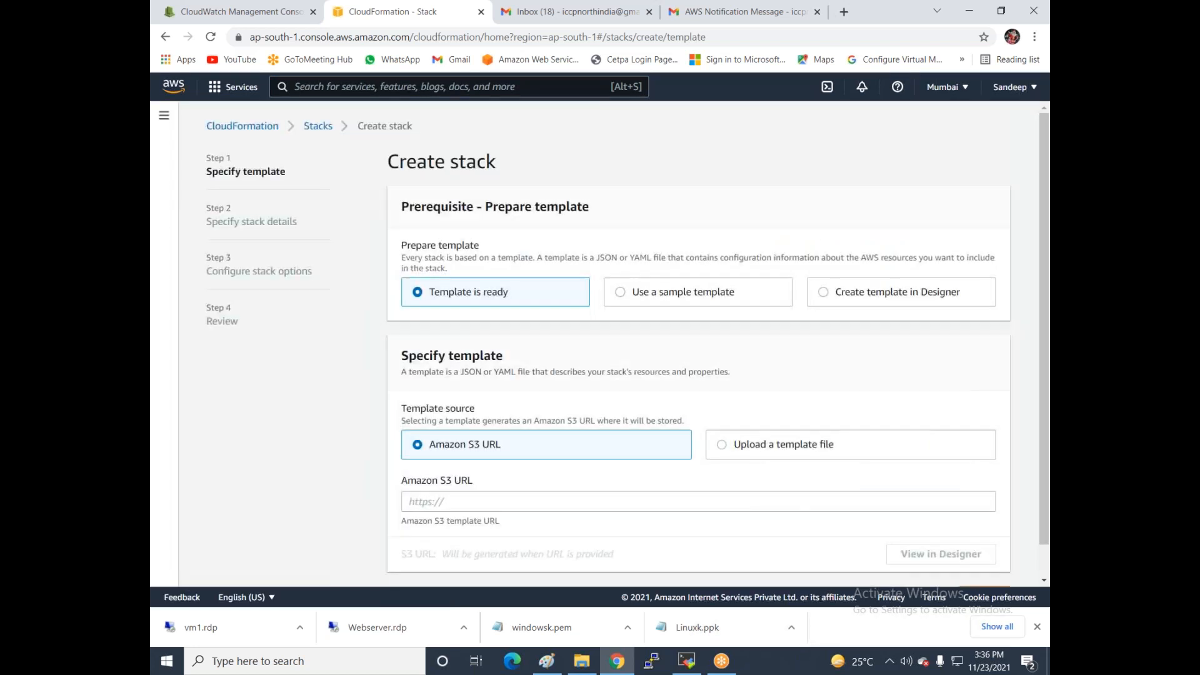
click(824, 294)
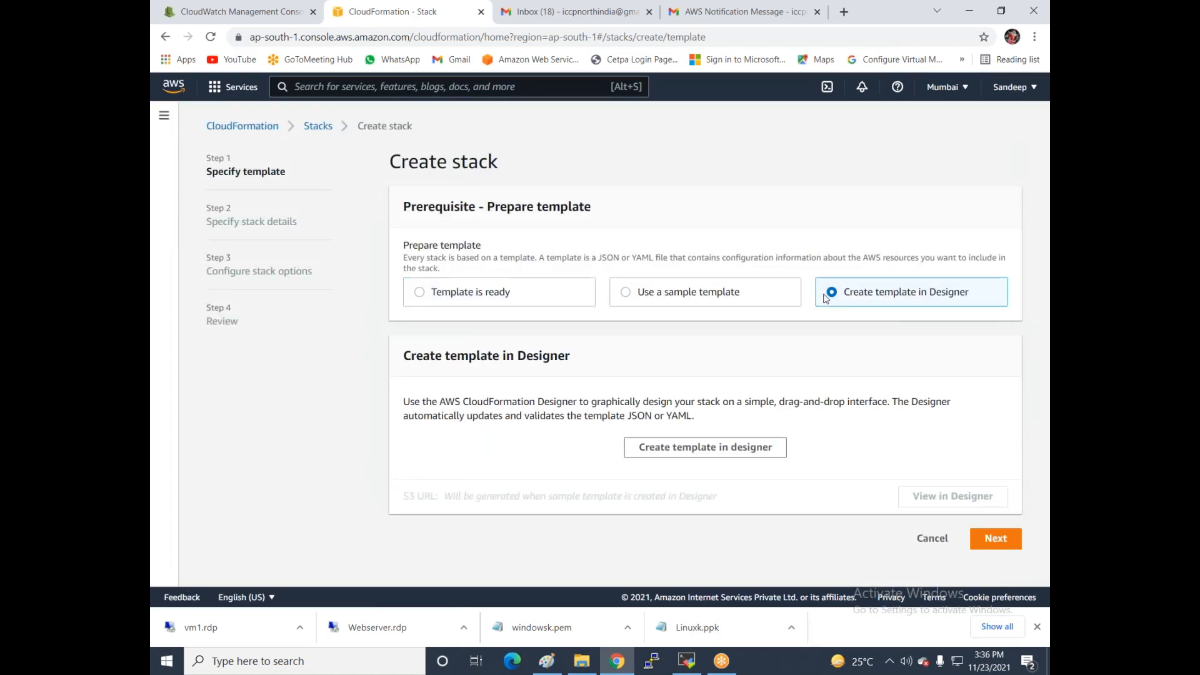
click(687, 441)
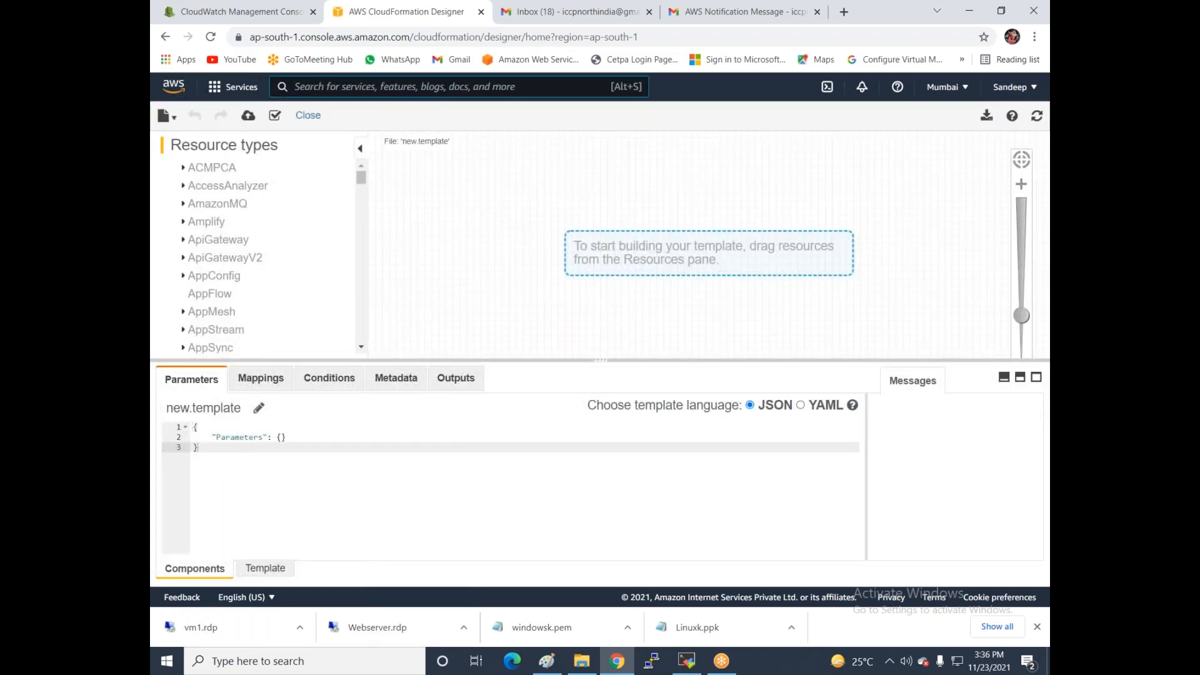
- Drag an S3 Bucket resource (S3B3TLJS) onto the Designer canvas and switch the template to YAML
scroll(249, 259, down, 5)
scroll(249, 261, down, 10)
scroll(249, 261, down, 4)
scroll(248, 261, down, 3)
scroll(248, 261, up, 4)
scroll(249, 261, down, 5)
scroll(249, 261, down, 3)
scroll(249, 261, up, 10)
scroll(249, 261, up, 4)
scroll(248, 261, down, 15)
scroll(248, 261, down, 12)
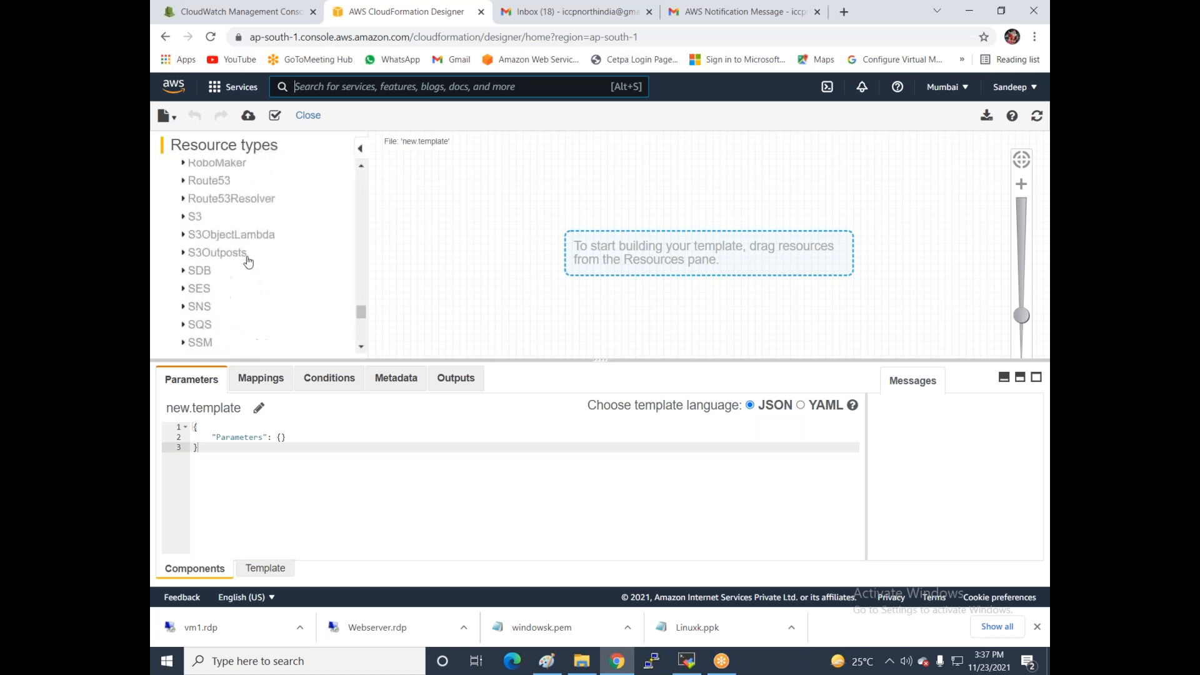
click(184, 217)
scroll(194, 225, down, 1)
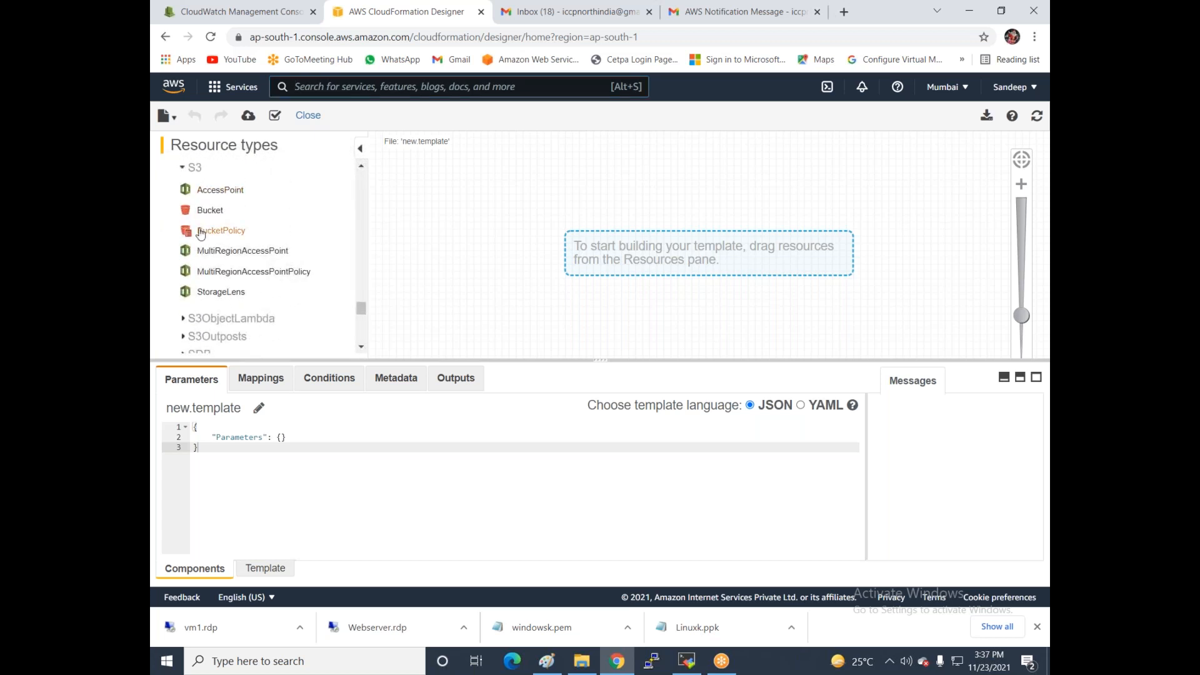
drag(204, 215, 534, 220)
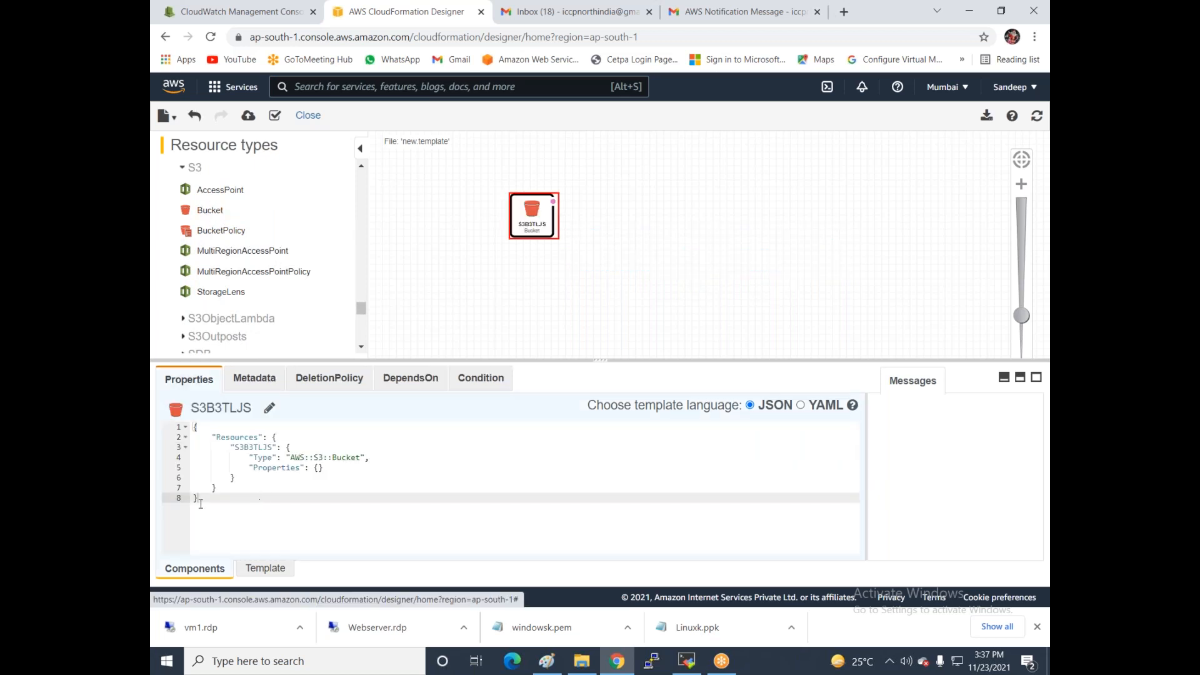
click(801, 406)
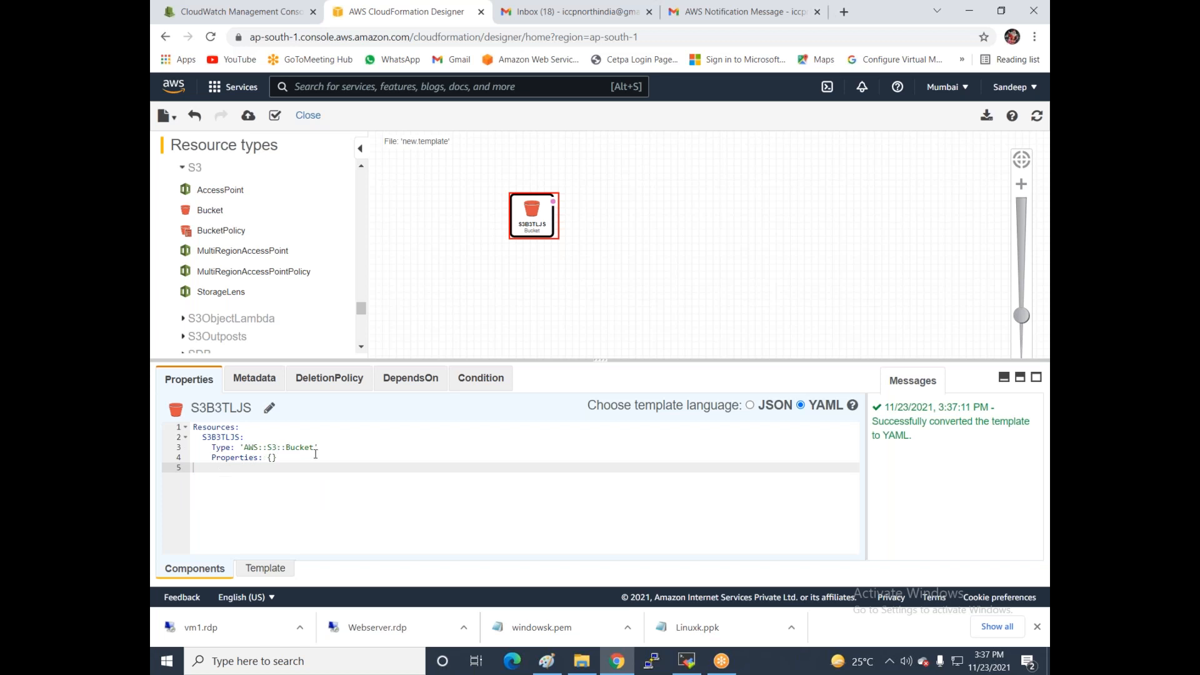
click(215, 440)
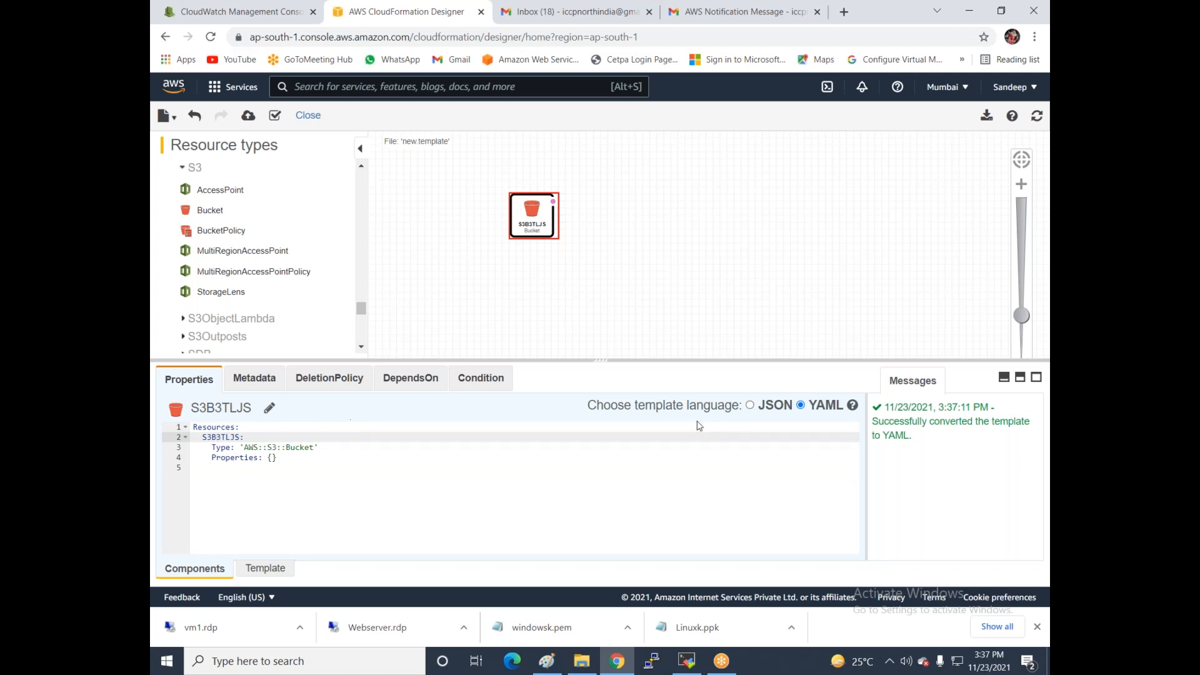
- Create a stack named 'ankit' from the bucket template, keeping the default options
click(247, 117)
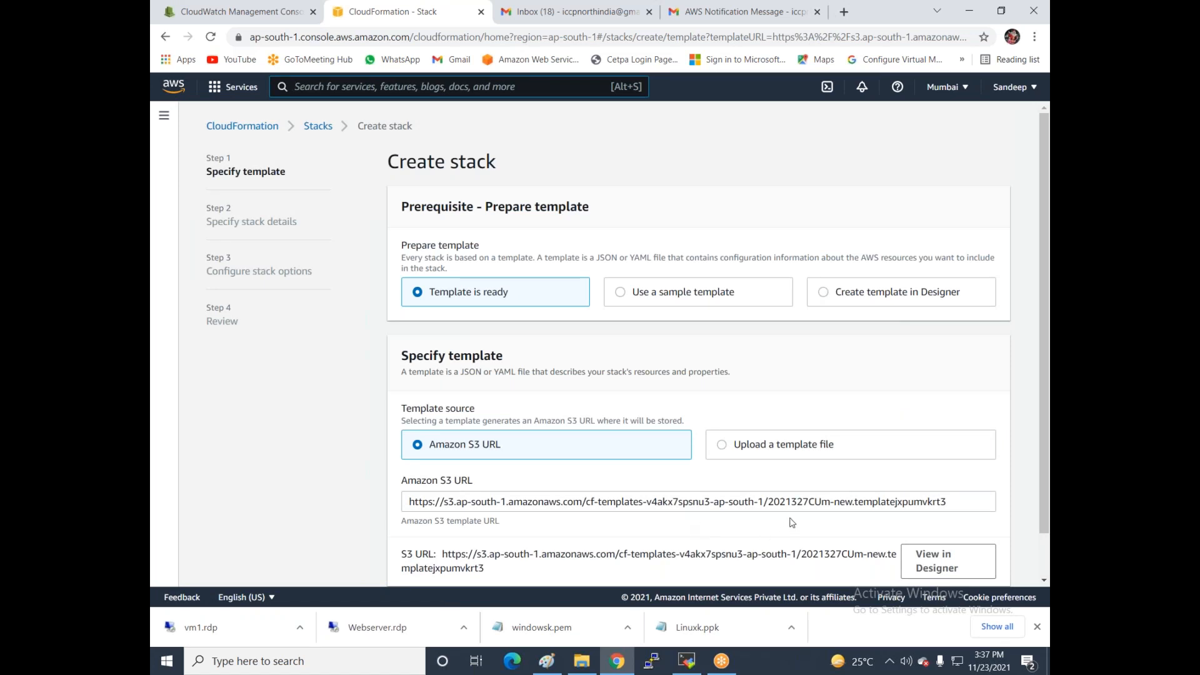
scroll(774, 387, down, 1)
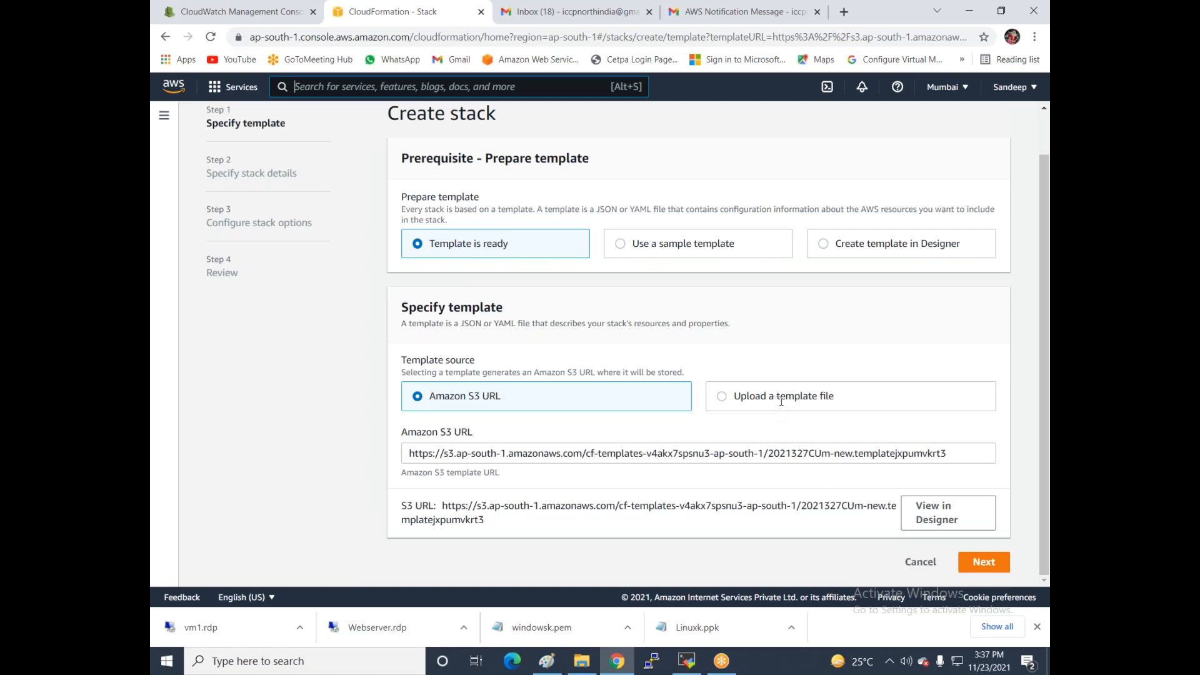
click(981, 567)
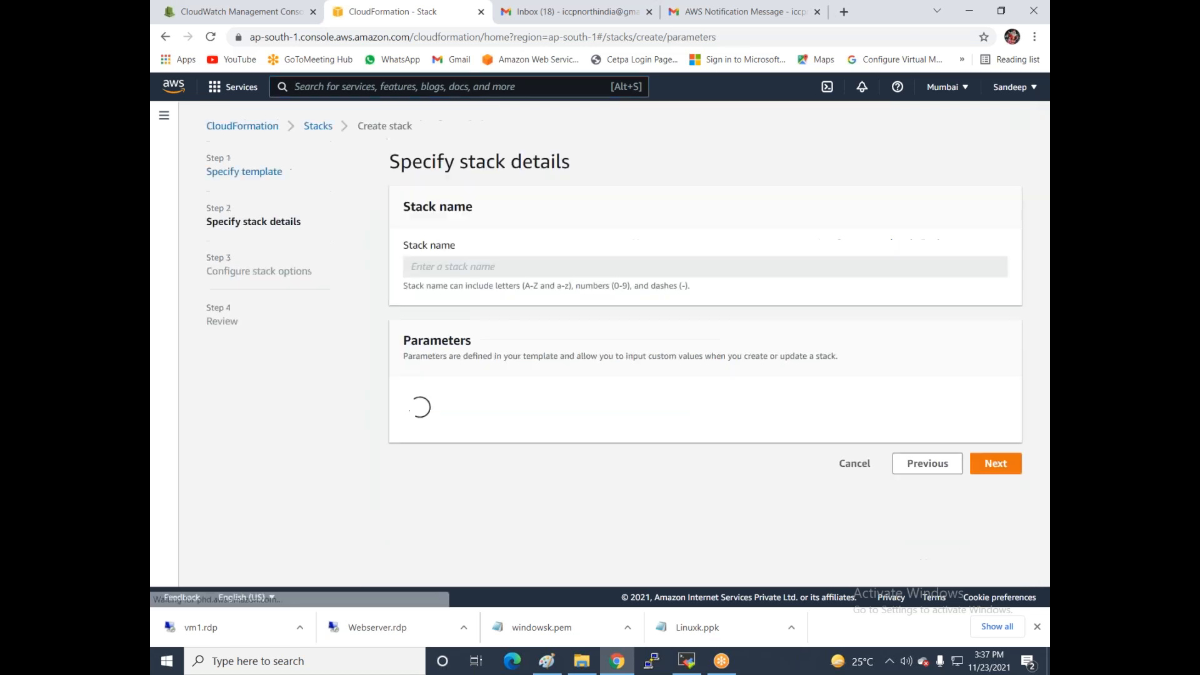
click(451, 274)
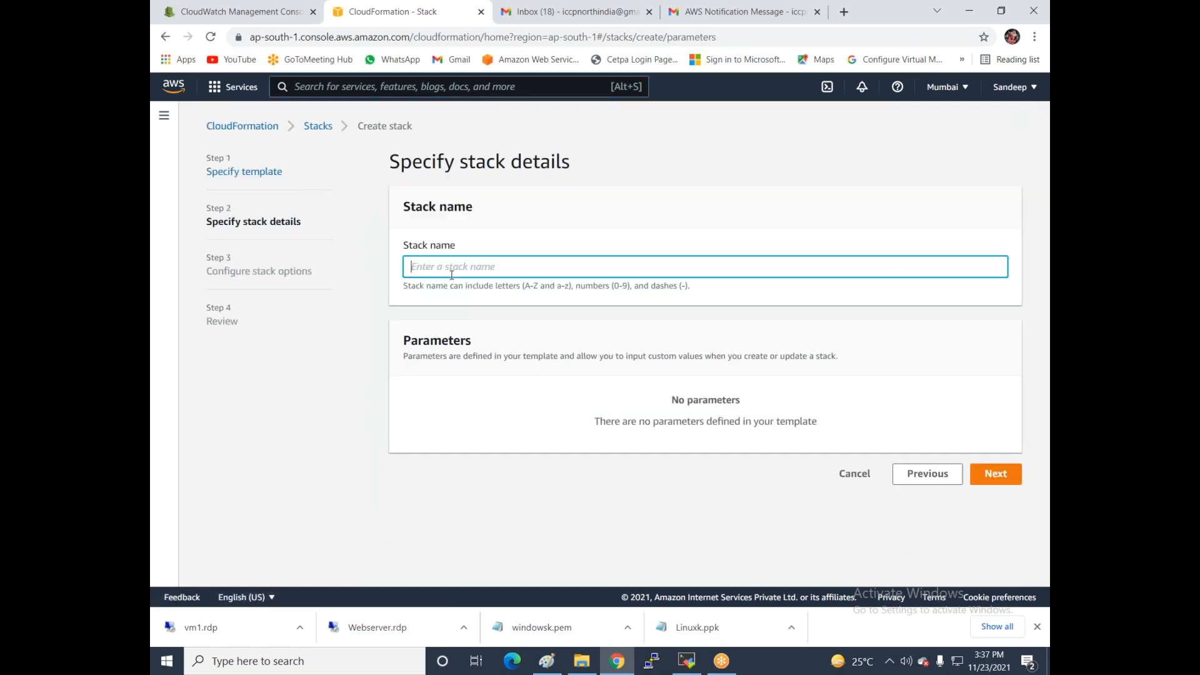
text(ank)
click(998, 478)
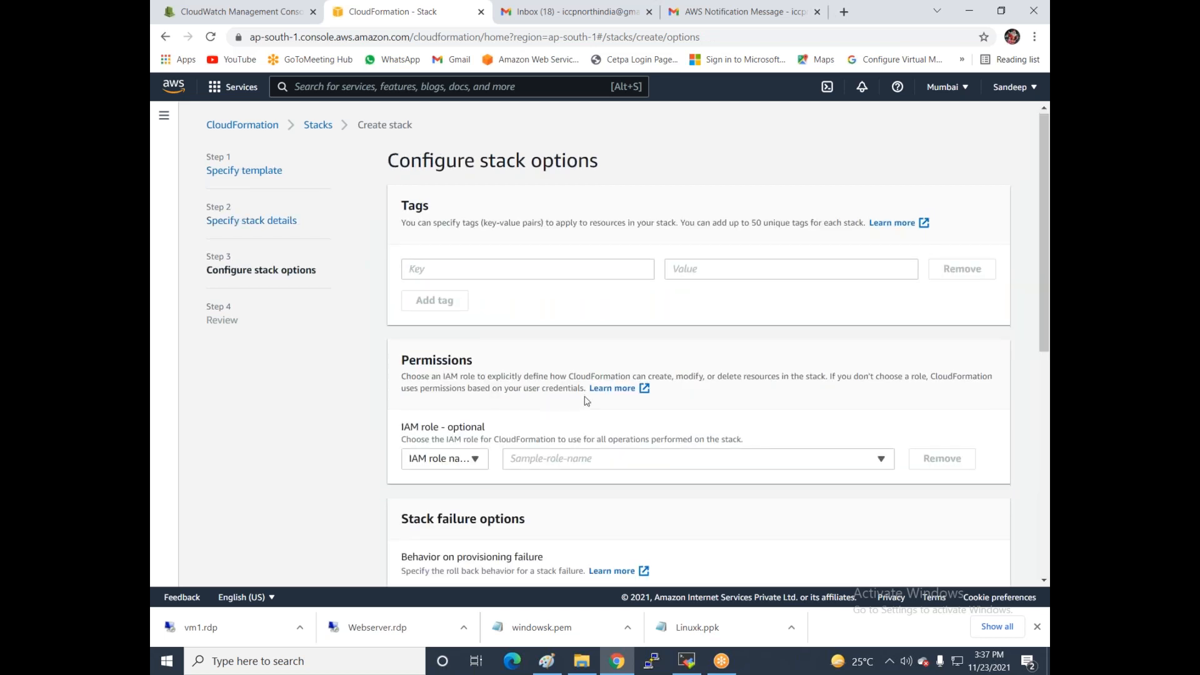
scroll(632, 410, down, 6)
click(984, 566)
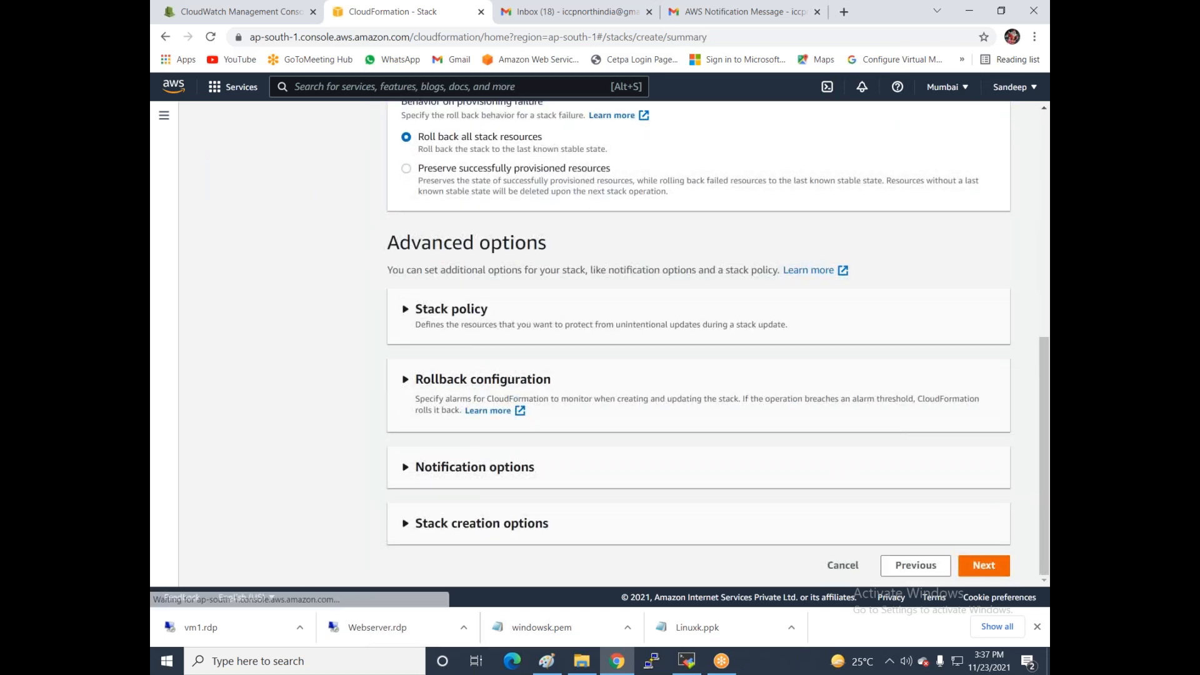
scroll(829, 453, down, 15)
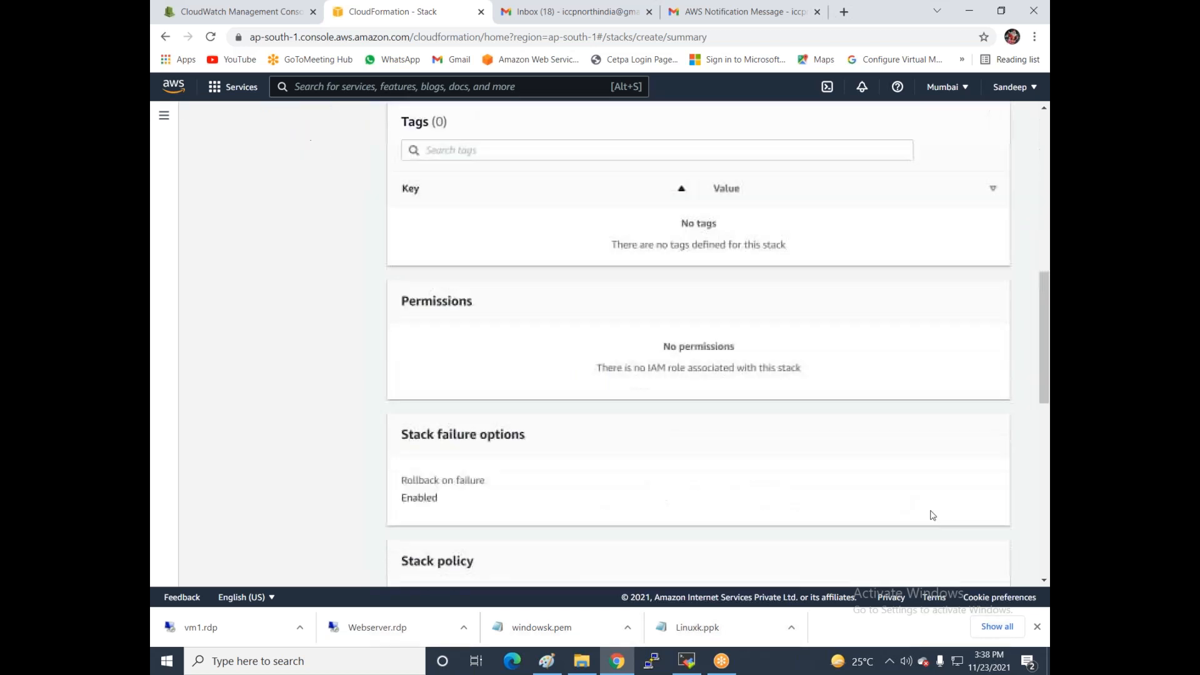
click(952, 567)
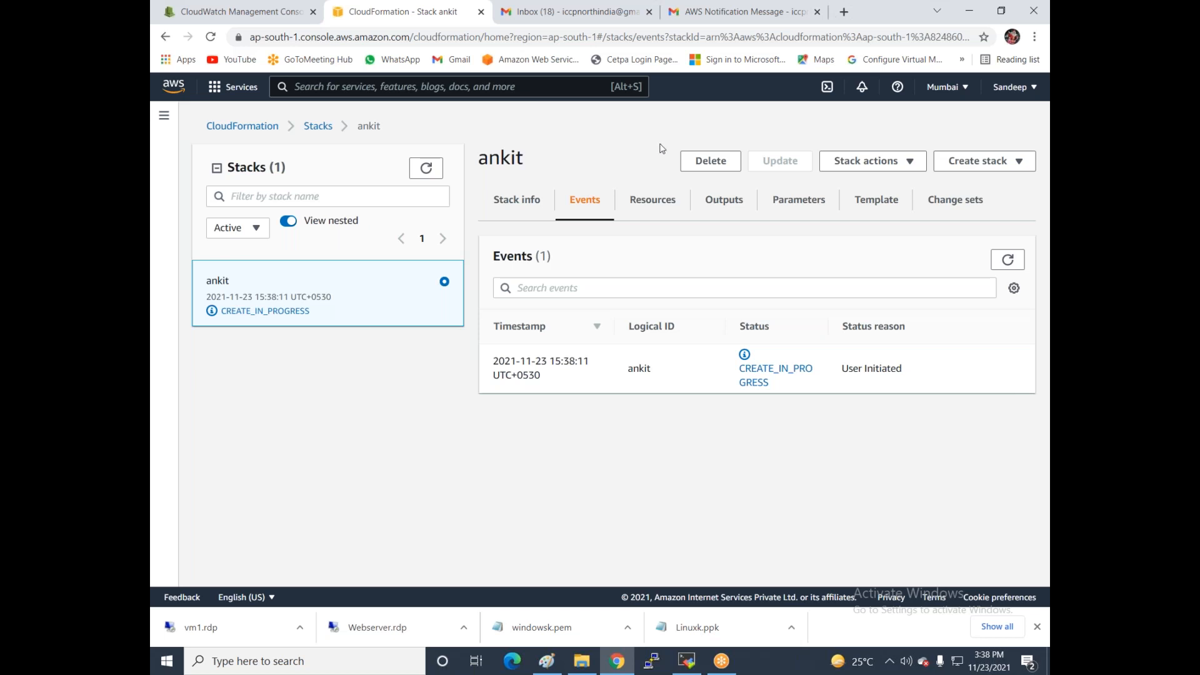
- Start a stack with new resources and open a blank template in Designer
click(993, 170)
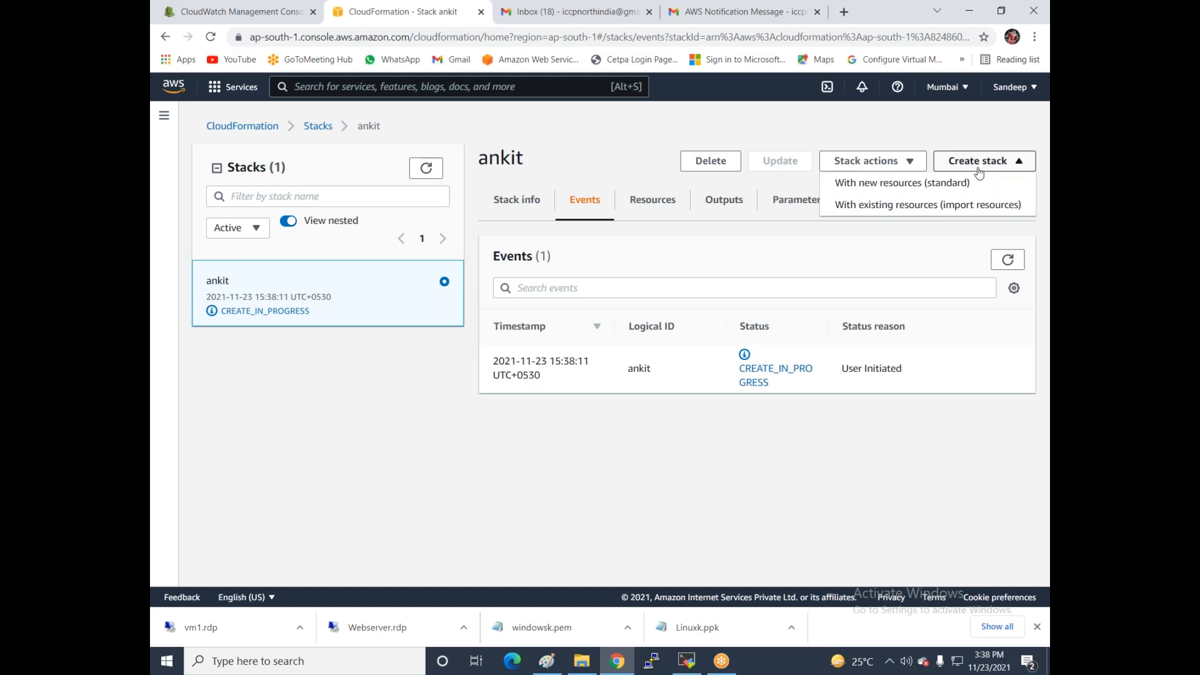
click(923, 187)
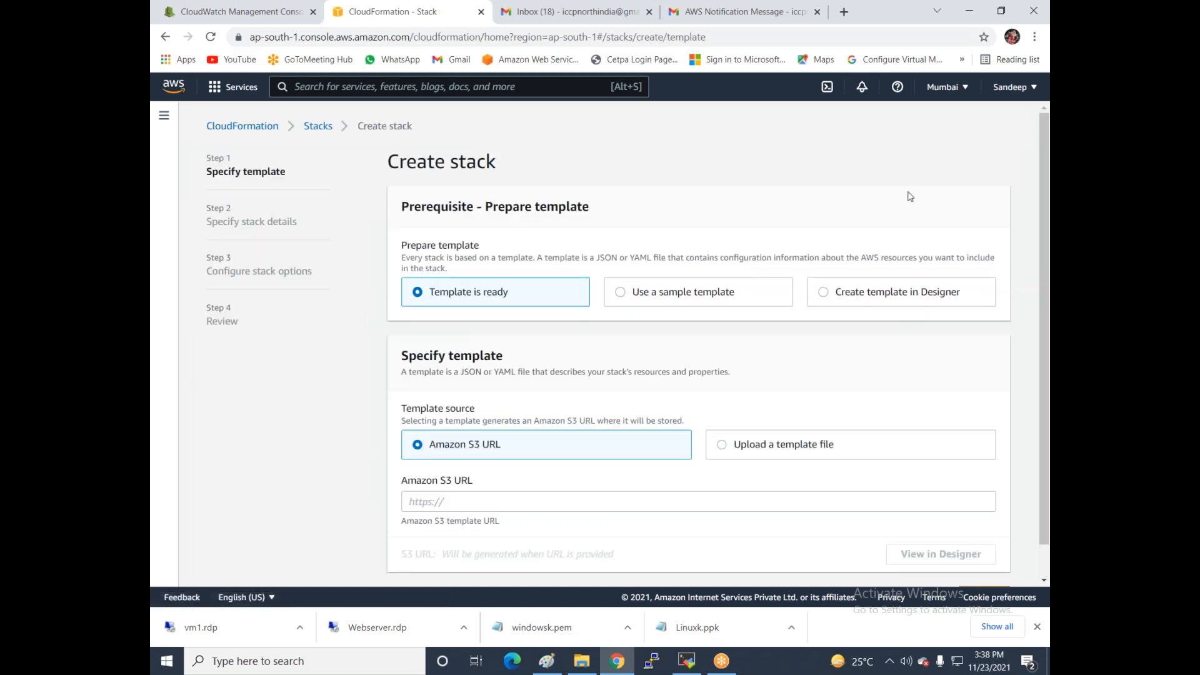
click(909, 292)
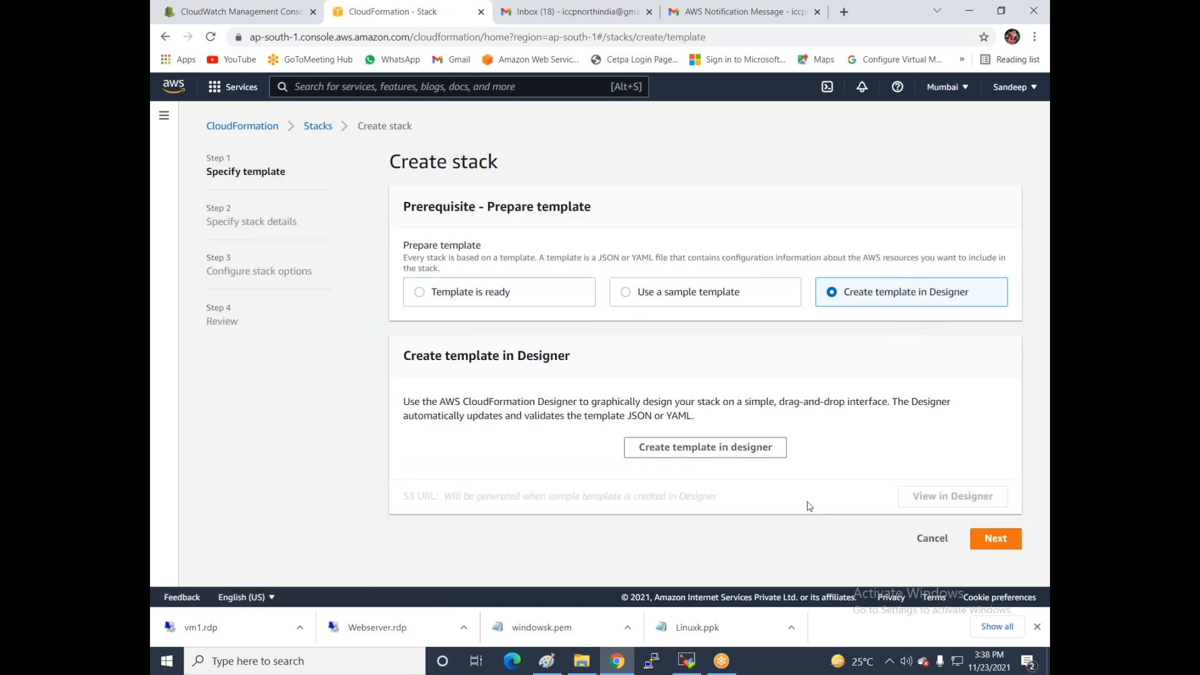
click(994, 539)
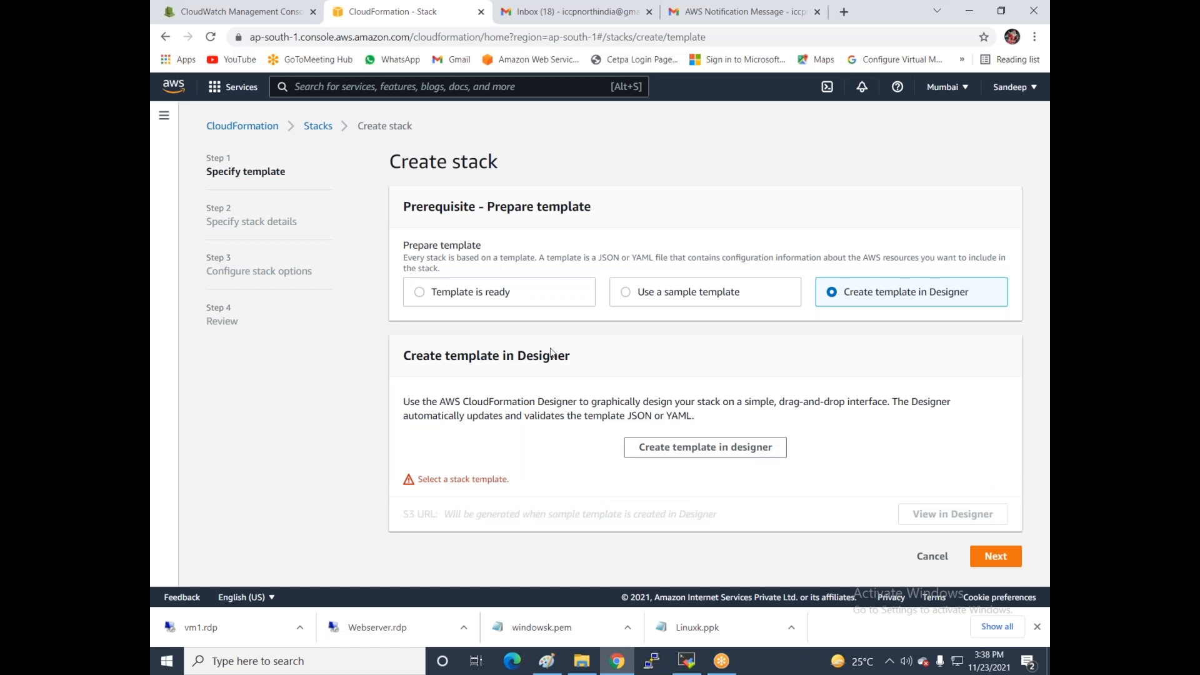
click(678, 449)
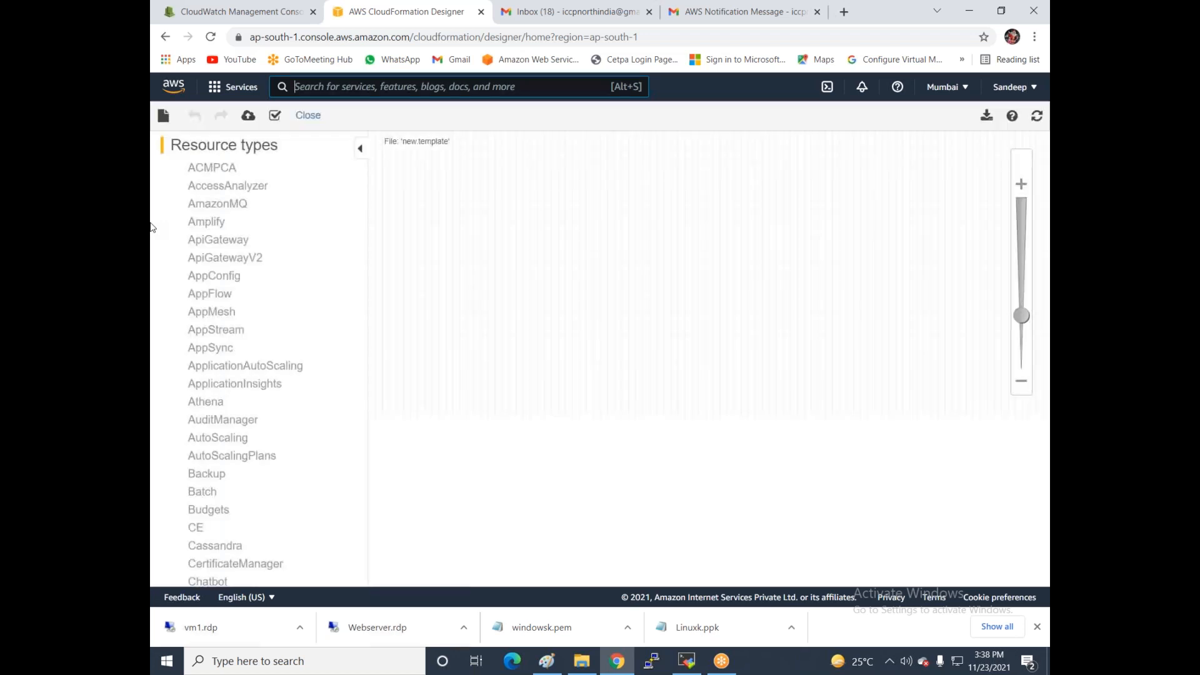
click(175, 113)
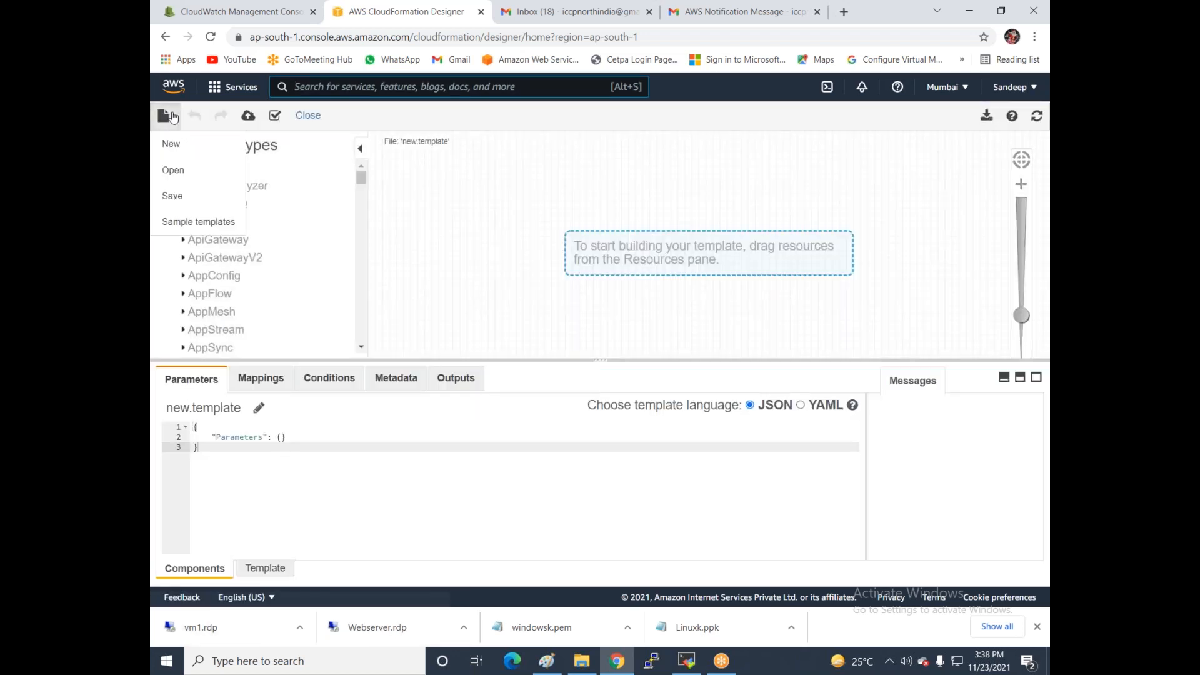
click(186, 226)
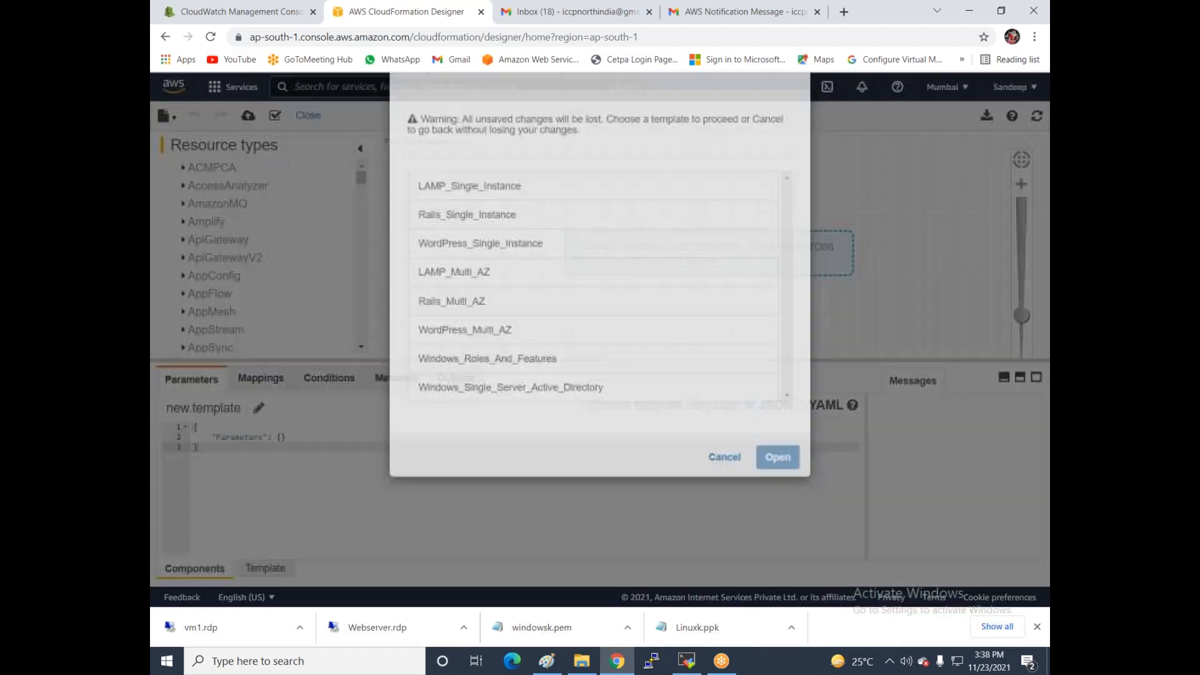
click(503, 244)
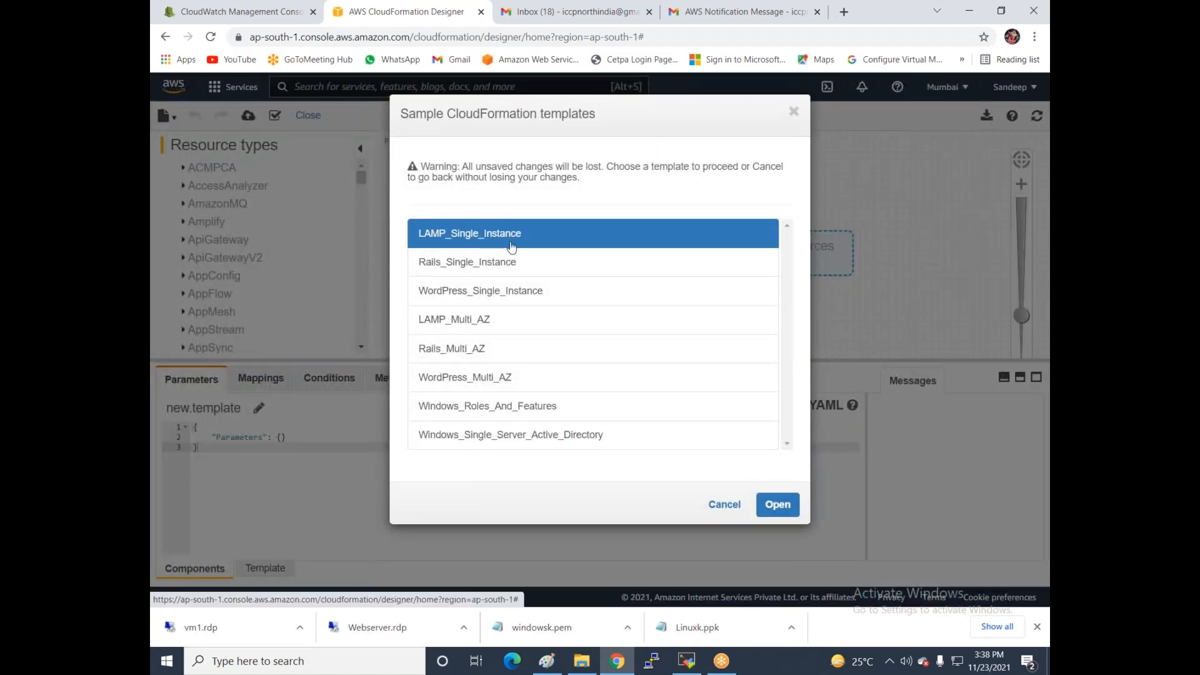
click(778, 505)
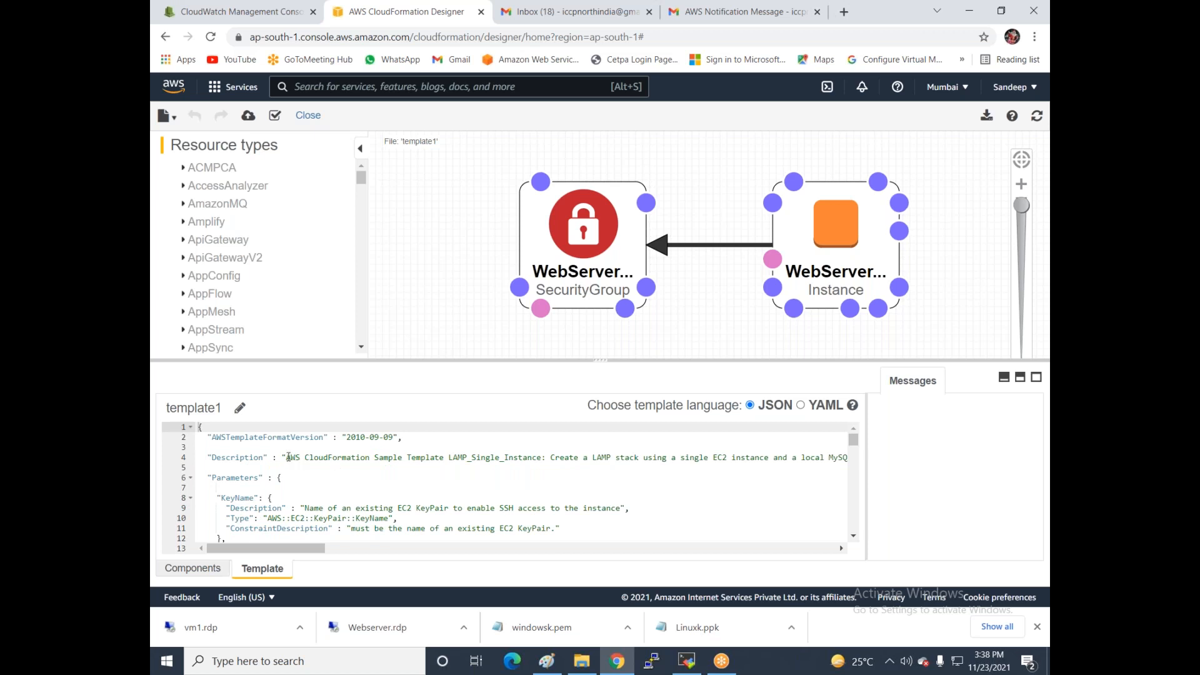
drag(287, 457, 448, 461)
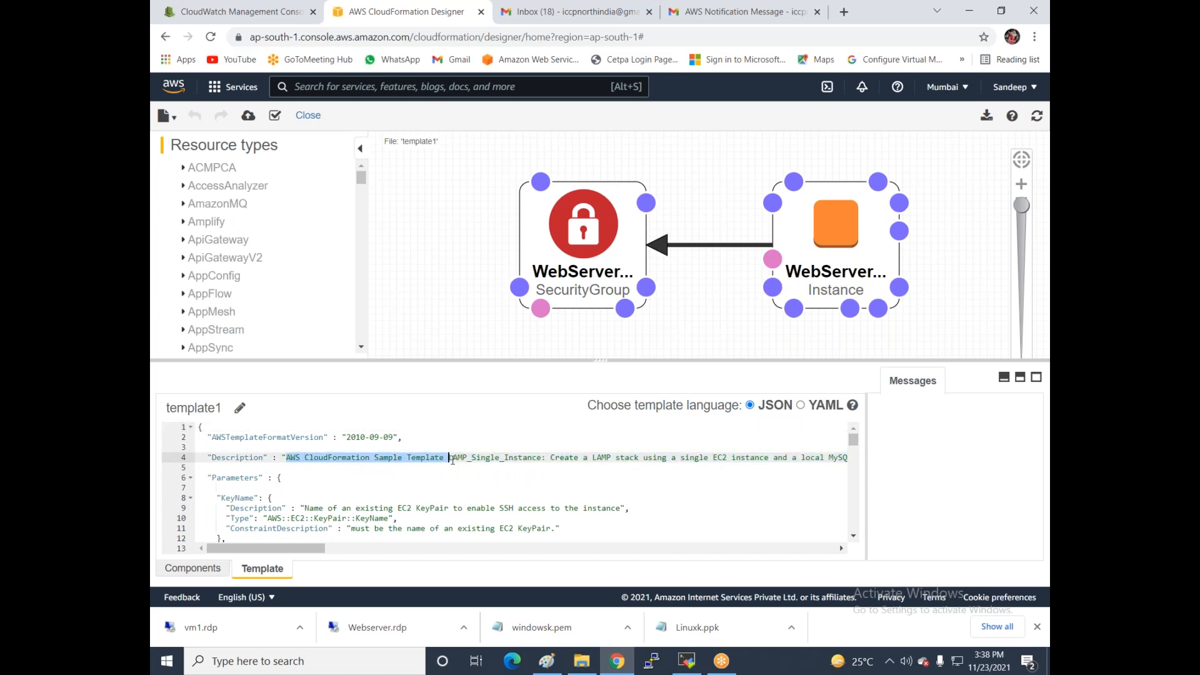
click(337, 480)
scroll(338, 479, down, 2)
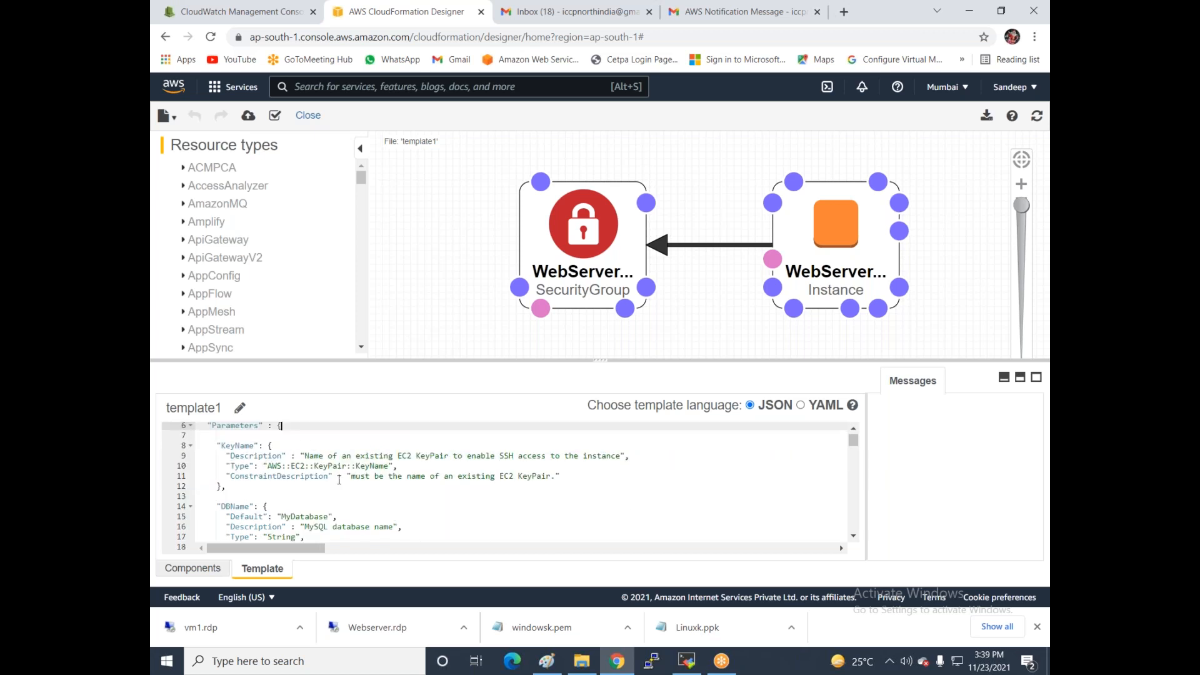
scroll(336, 472, down, 4)
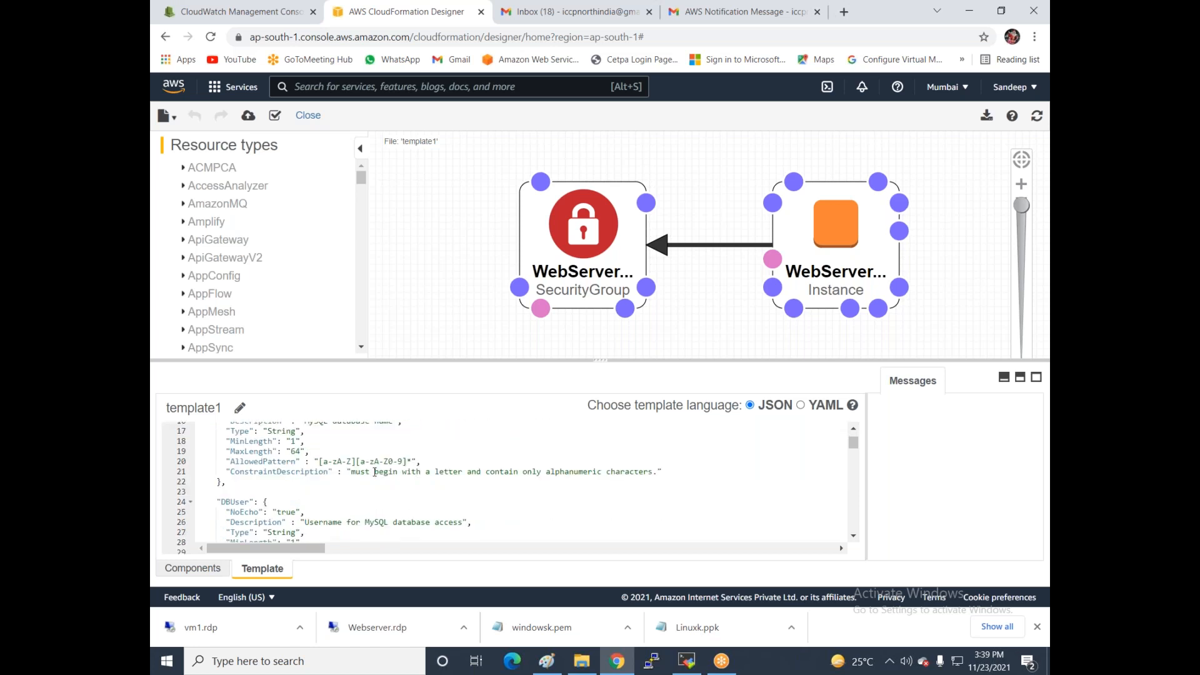
- Enlarge the code editor and delete 'small' from the InstanceType default t2.small
scroll(349, 473, down, 2)
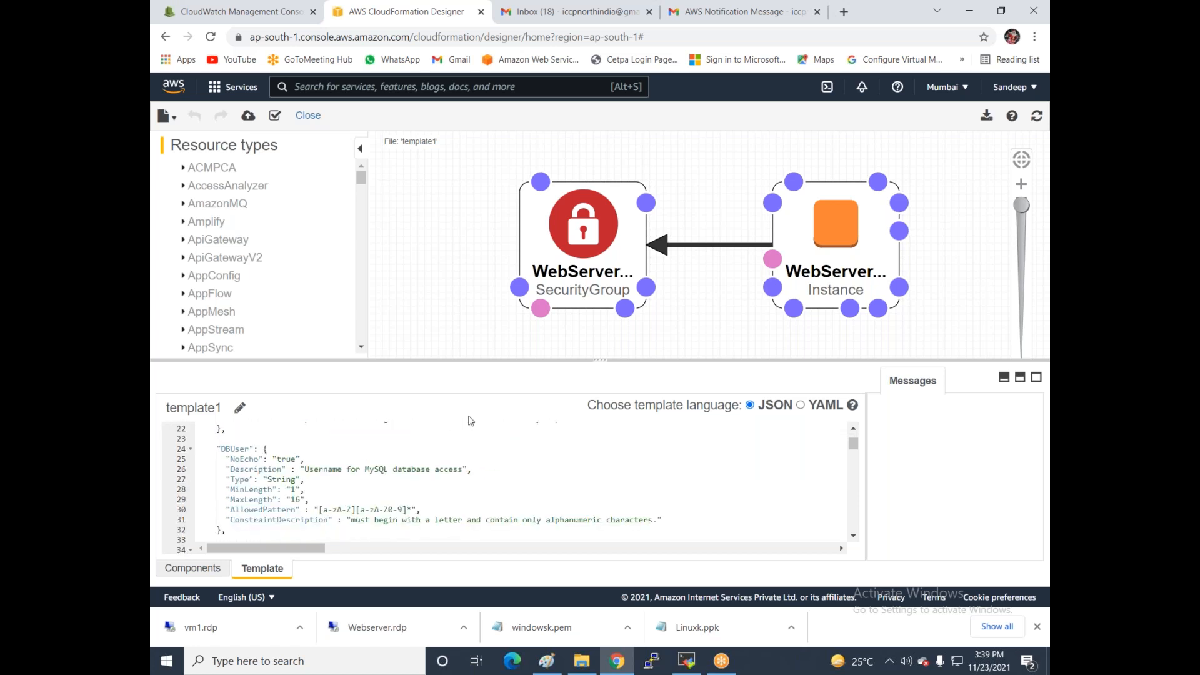
drag(598, 360, 640, 129)
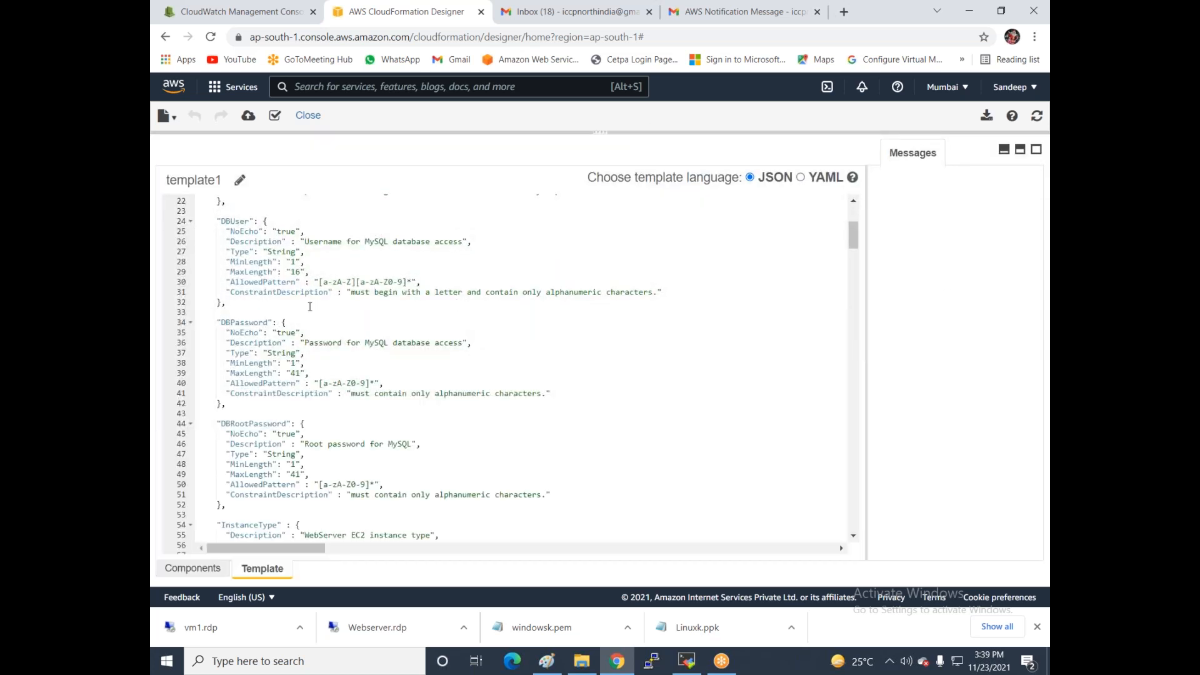
scroll(356, 347, down, 4)
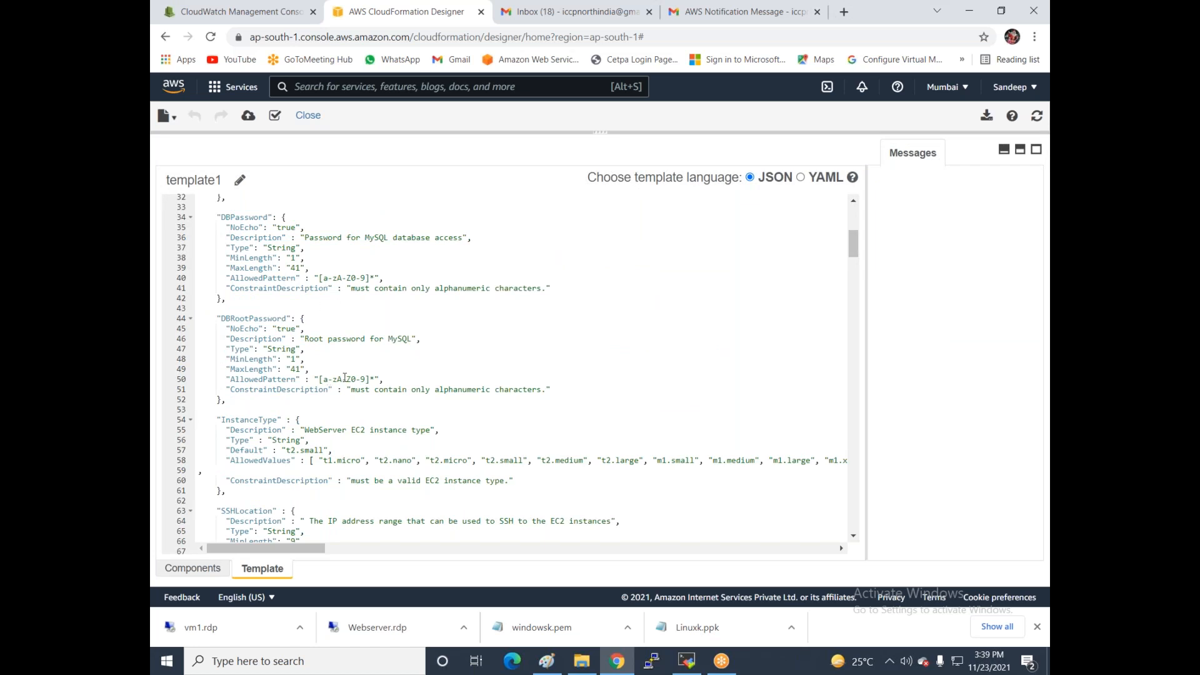
scroll(344, 377, down, 2)
click(259, 398)
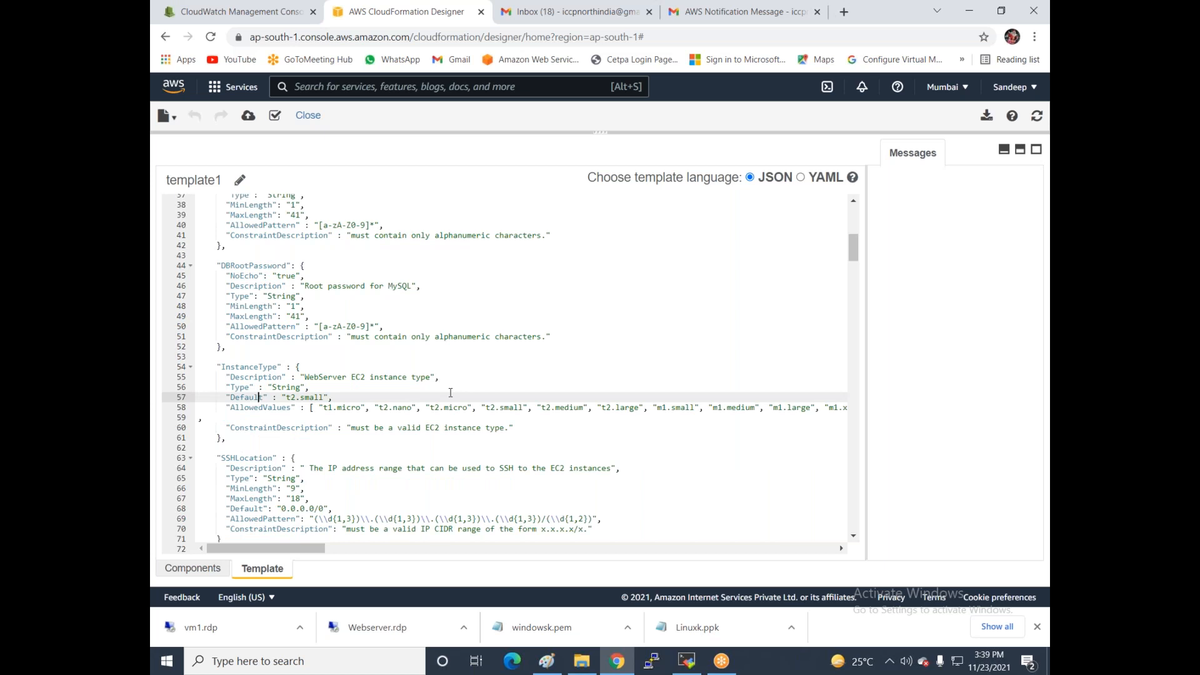
key(Right)
key(Right)
key(Right)
key(Right)
key(BackSpace)
key(BackSpace)
key(BackSpace)
key(BackSpace)
key(BackSpace)
- Review Mappings and Resources down to WebServerInstance's yum install of mysql, httpd and php
scroll(330, 400, down, 5)
scroll(317, 408, down, 5)
scroll(306, 409, down, 3)
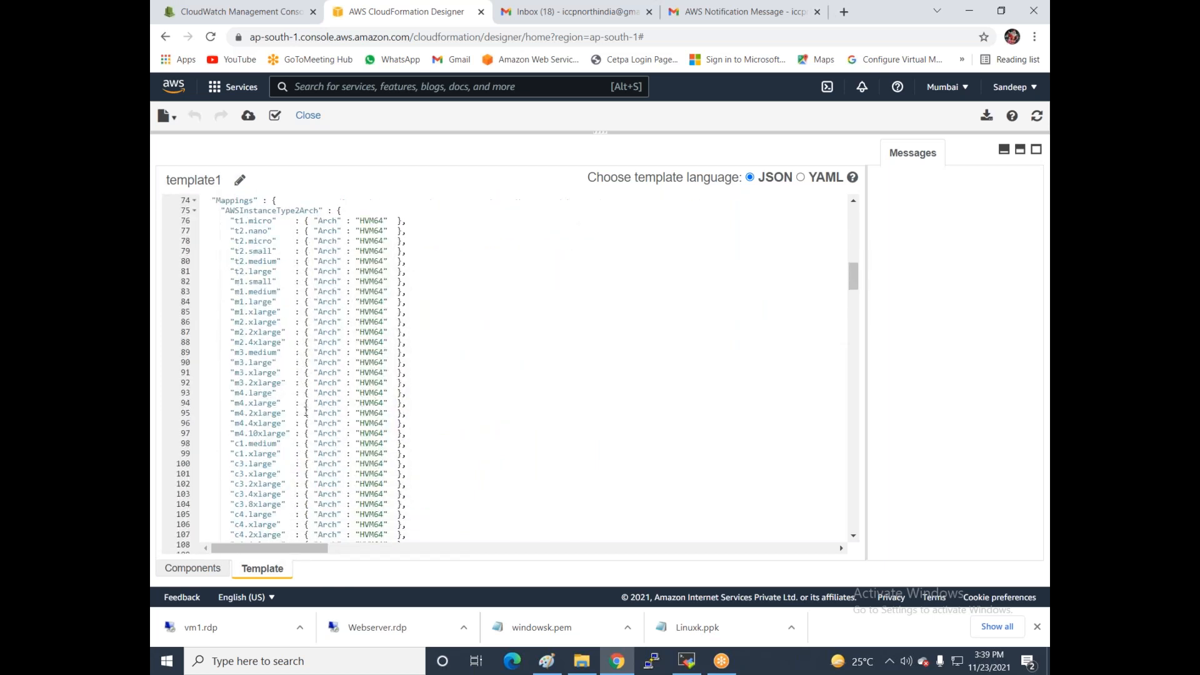
scroll(315, 450, down, 15)
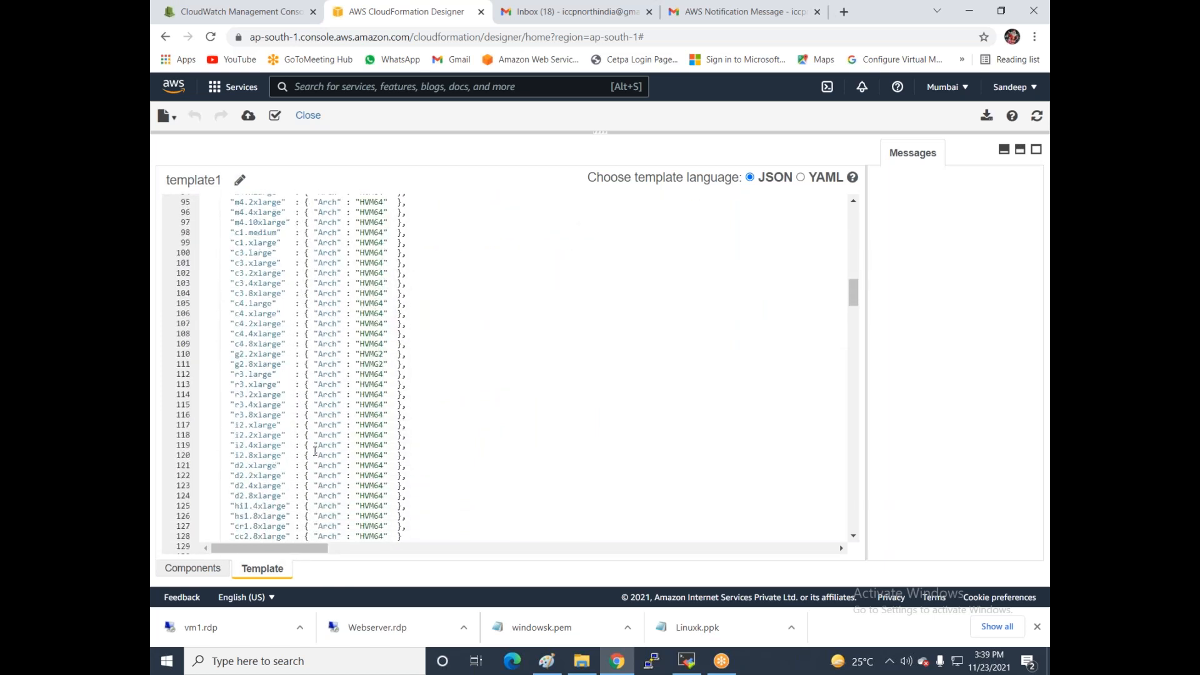
scroll(315, 447, down, 18)
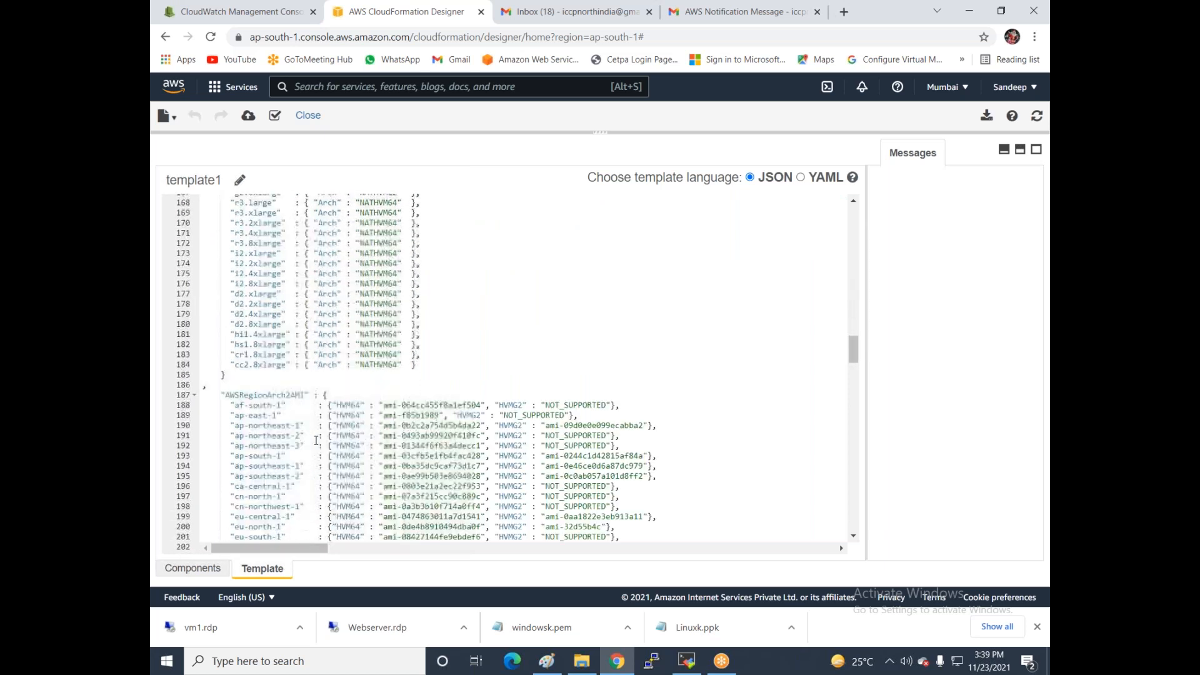
scroll(315, 441, down, 3)
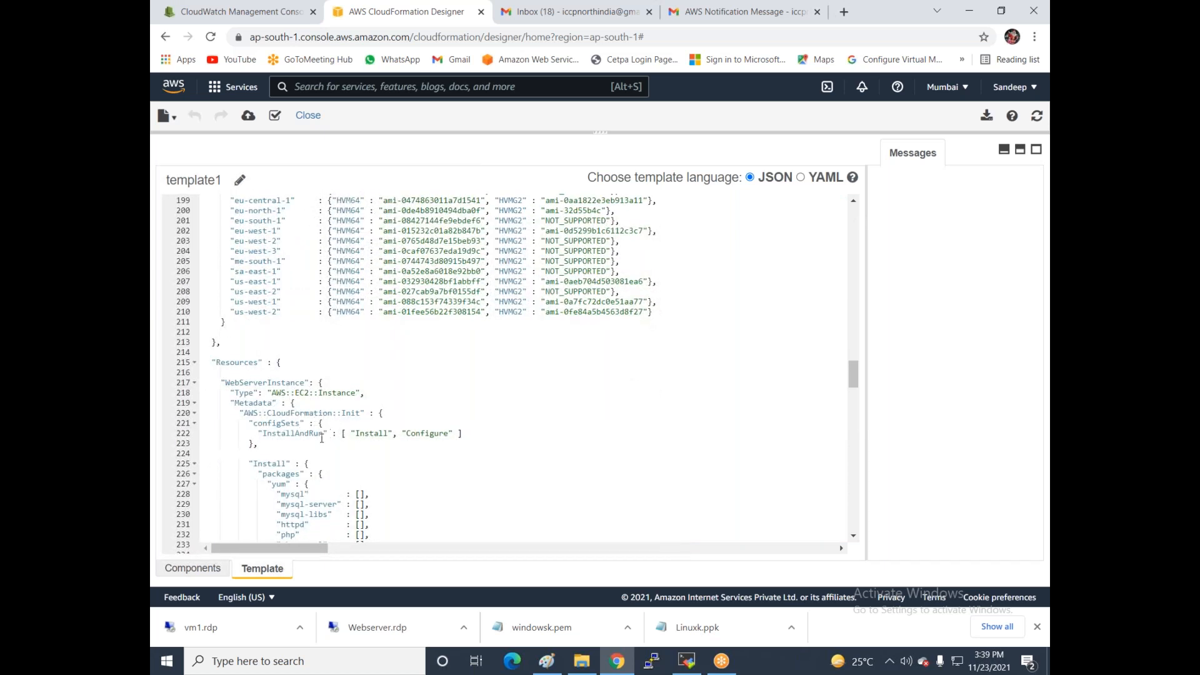
scroll(322, 439, down, 7)
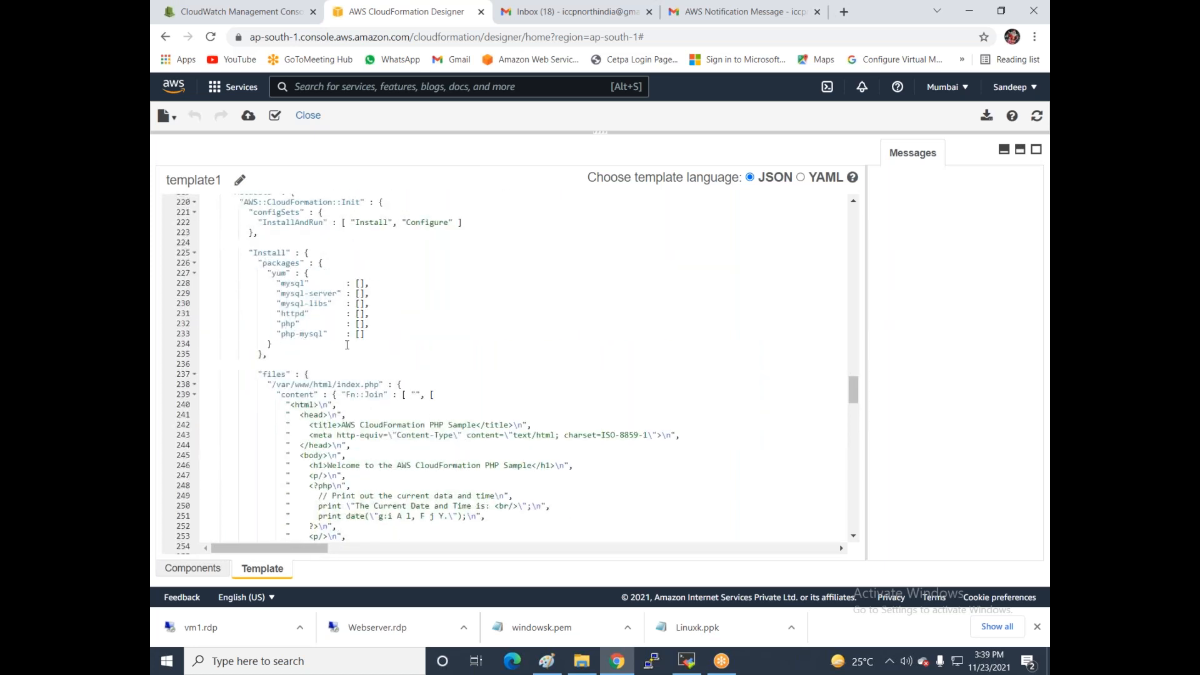
scroll(347, 346, down, 2)
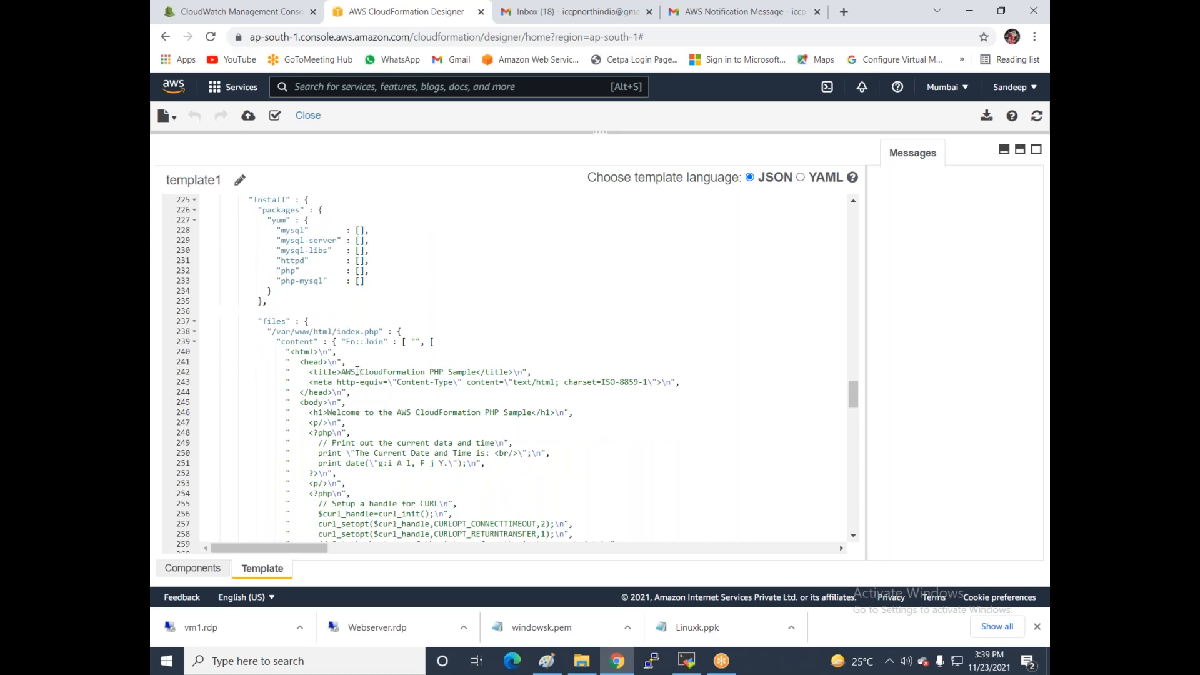
- Change the PHP page title to 'Welcome to ICCP' and its heading to 'Iccp infotech'
drag(342, 371, 477, 371)
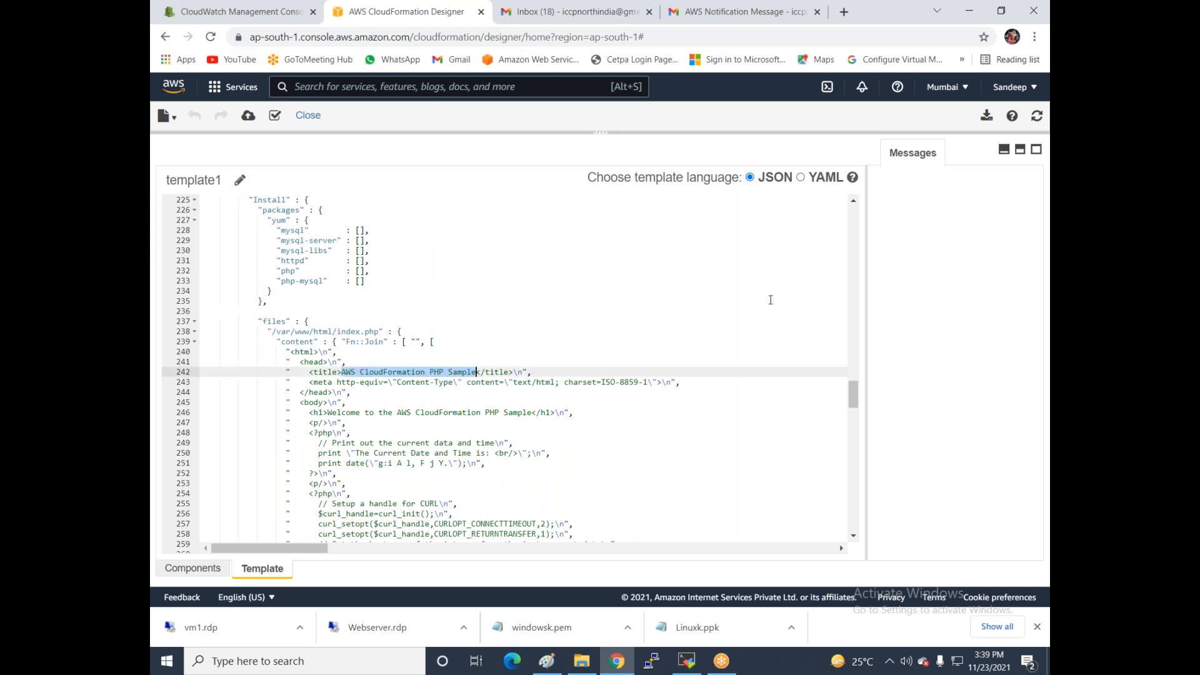
text(Welcome to ICCP)
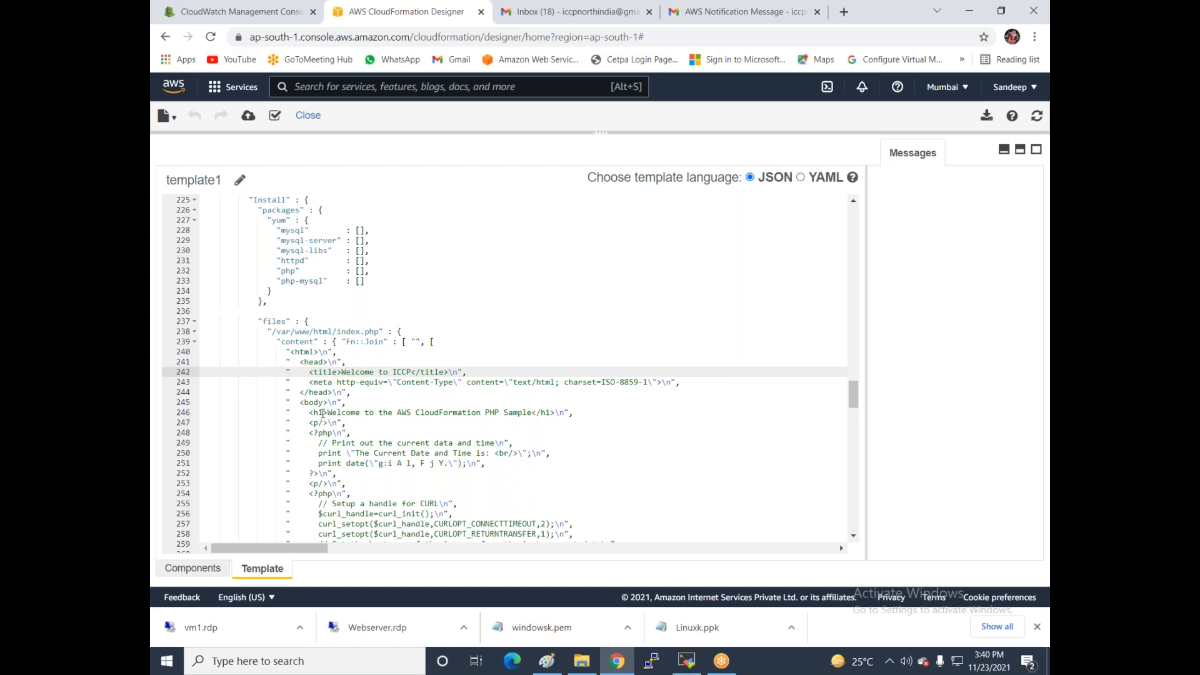
drag(330, 413, 536, 413)
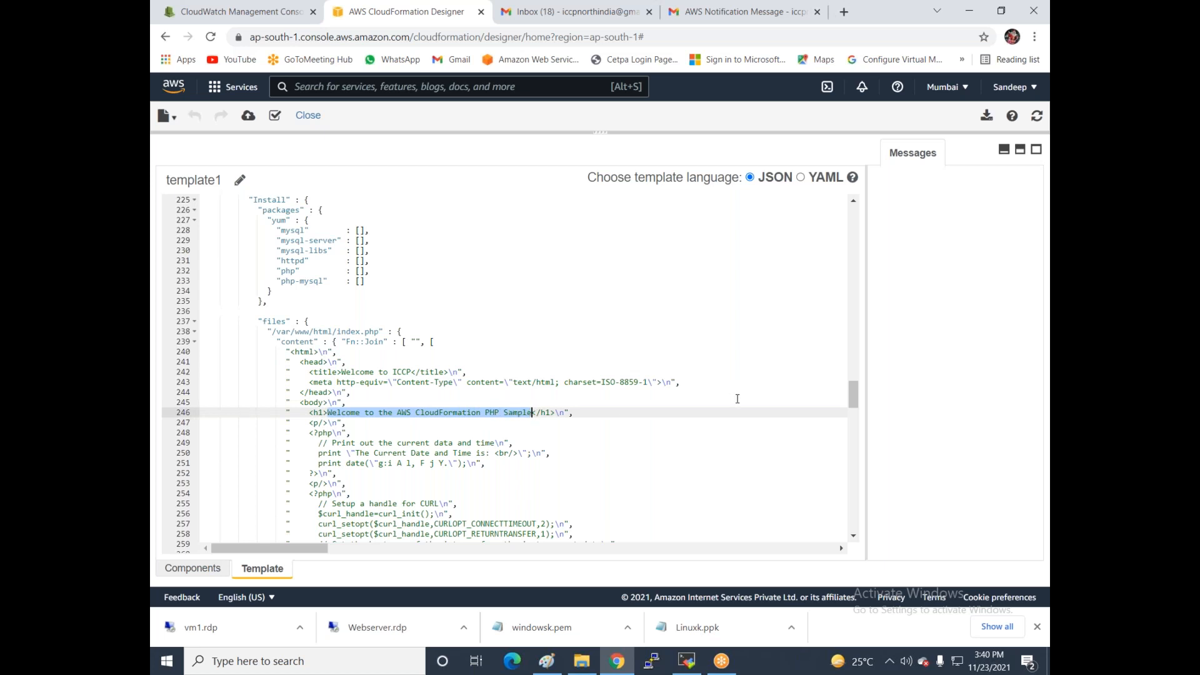
text(Iccp inf)
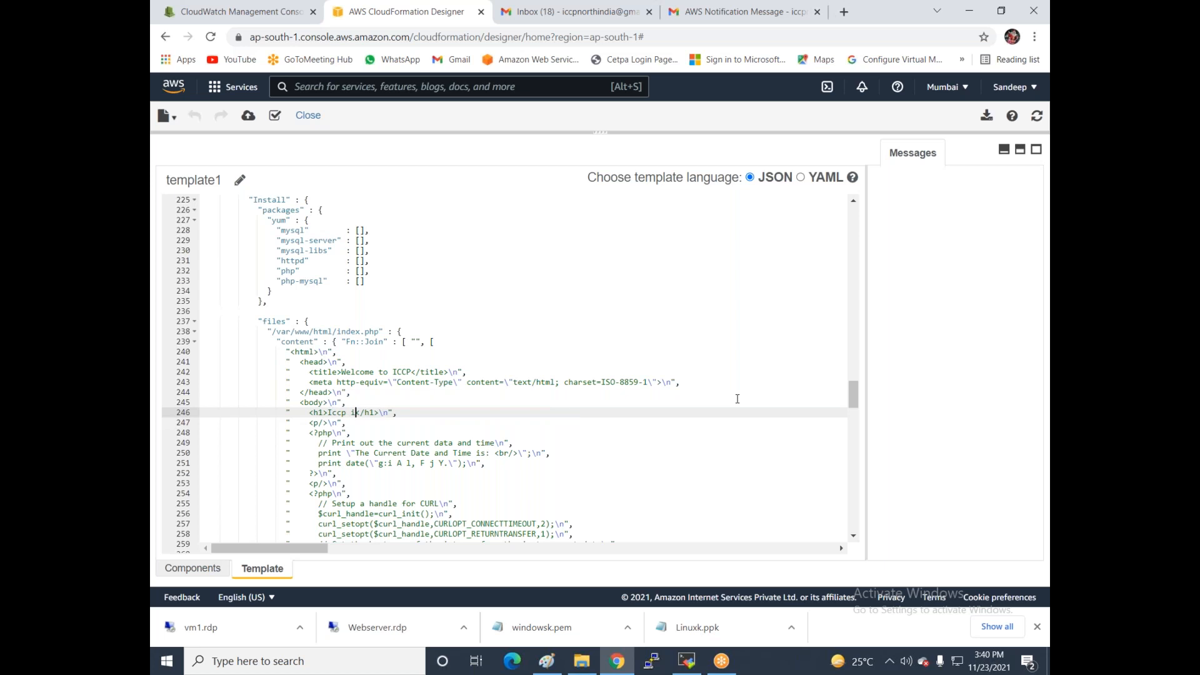
text(otech)
- Launch stack creation from the edited template, loaded via an Amazon S3 URL
scroll(417, 427, down, 6)
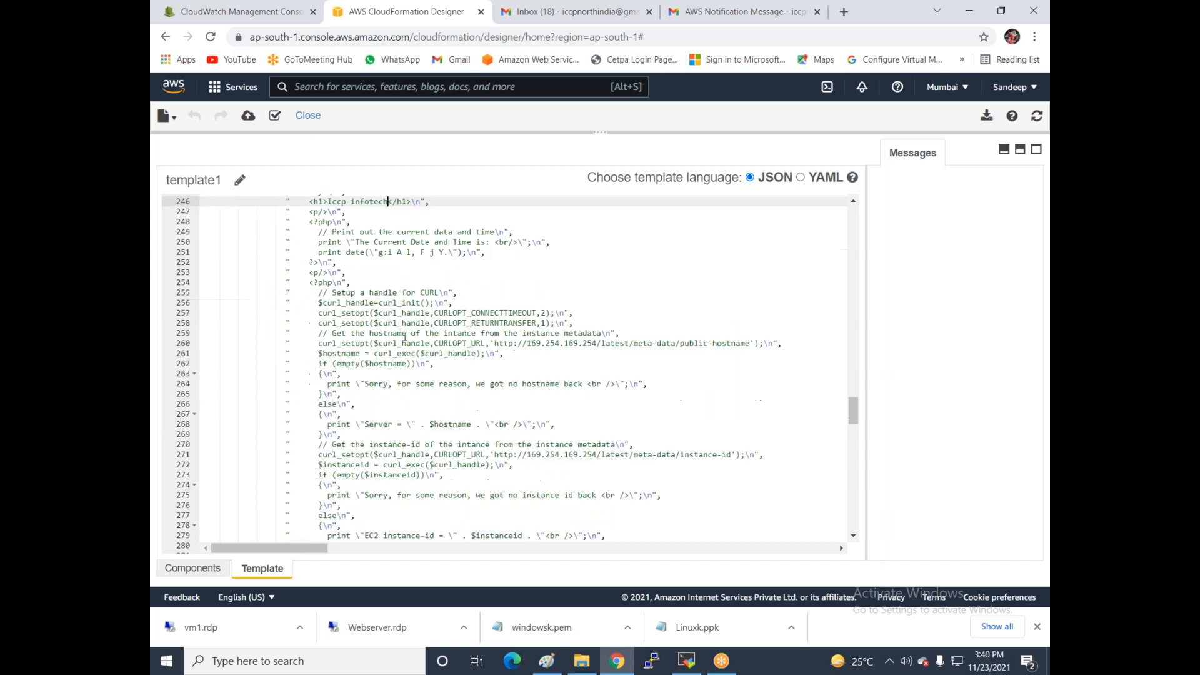
scroll(476, 377, down, 6)
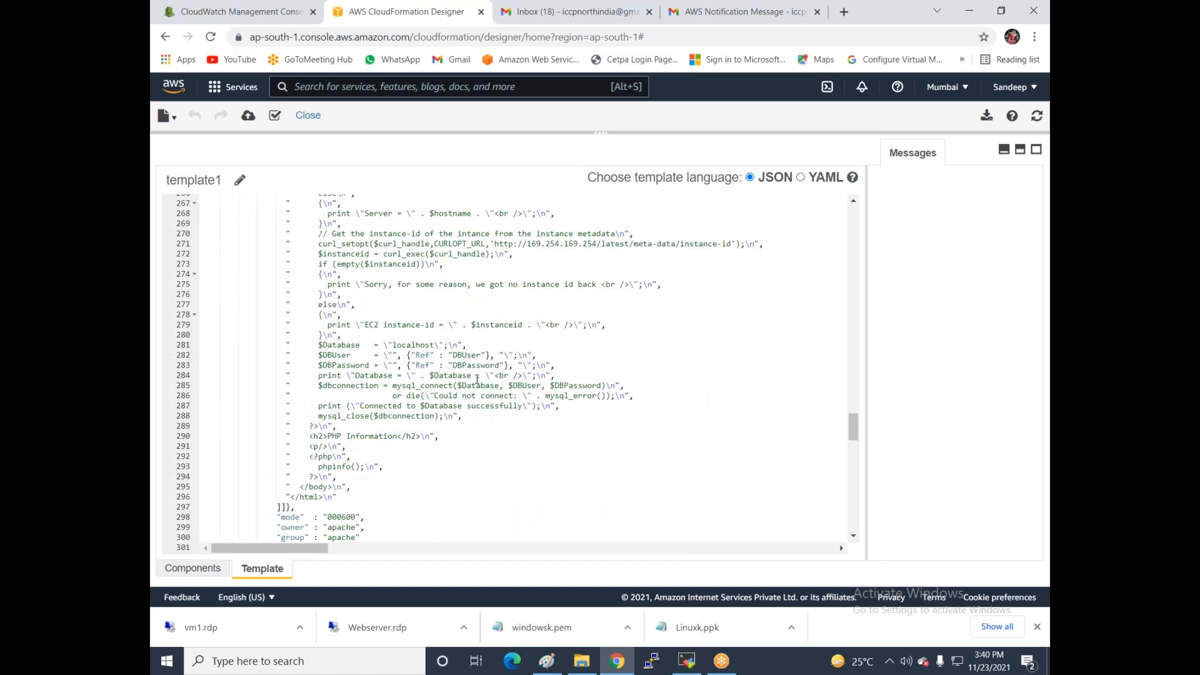
scroll(423, 394, down, 15)
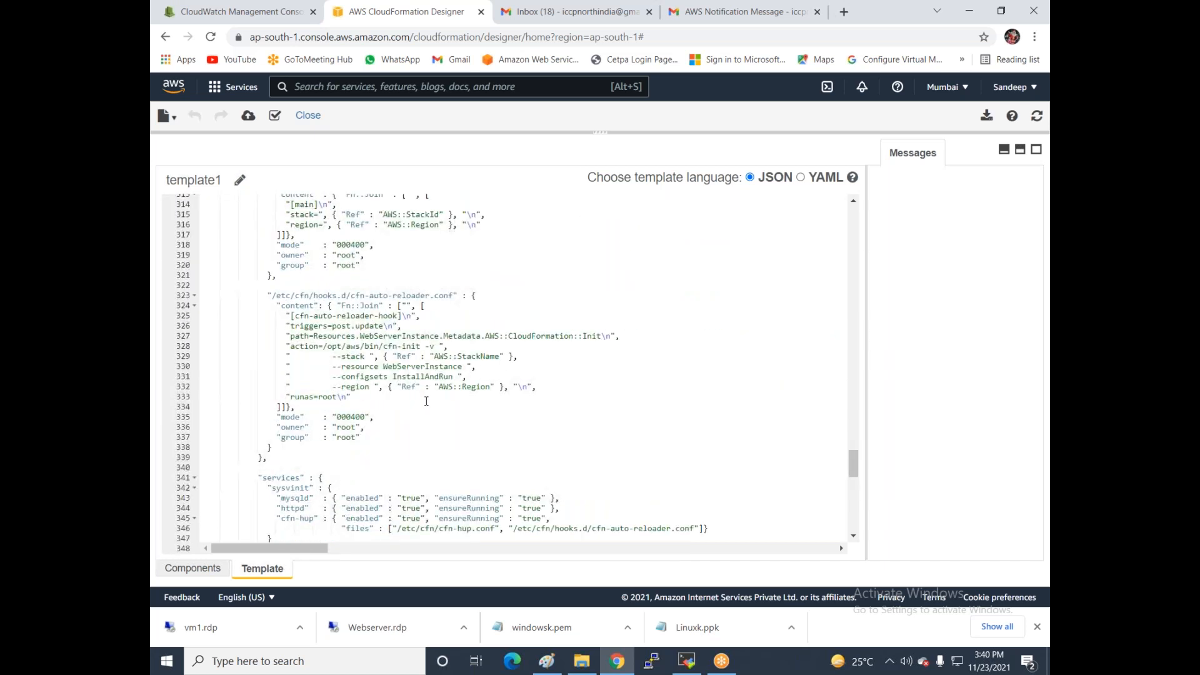
scroll(425, 402, up, 16)
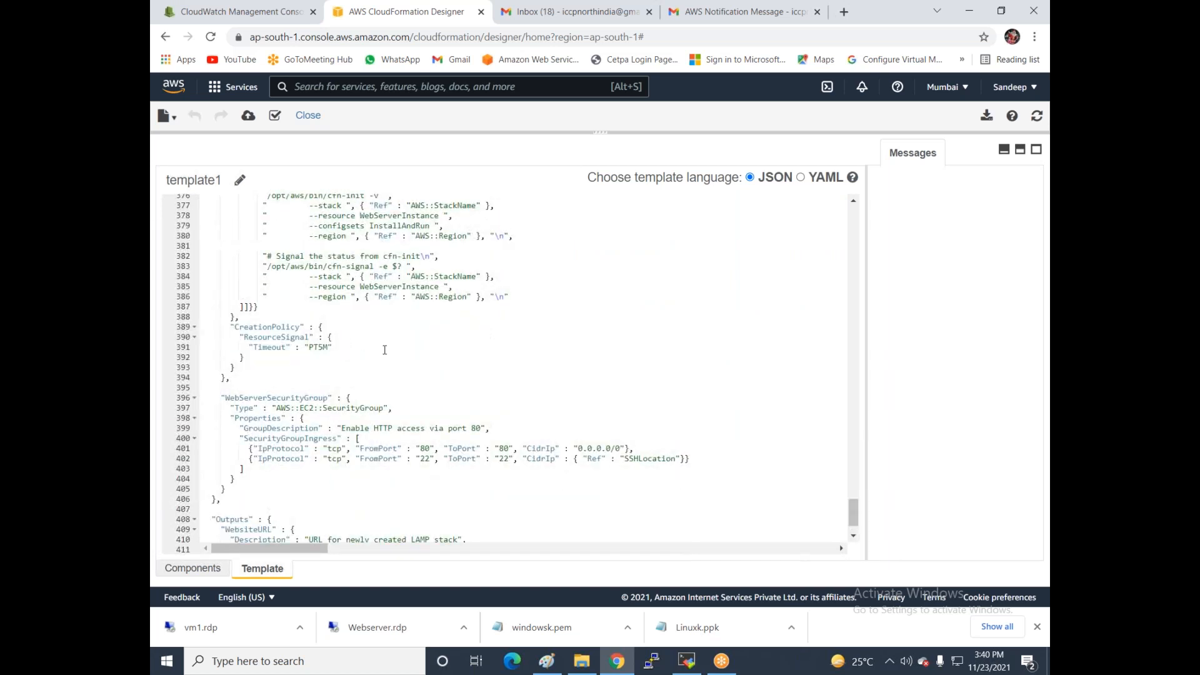
scroll(414, 345, up, 5)
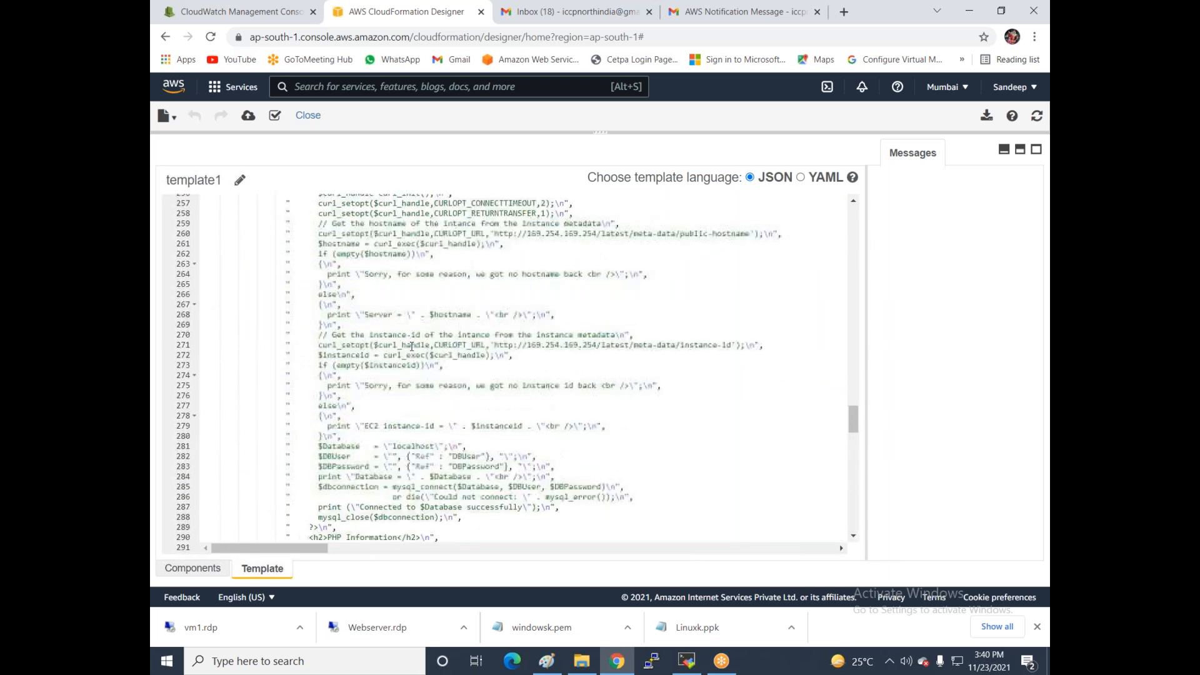
click(248, 115)
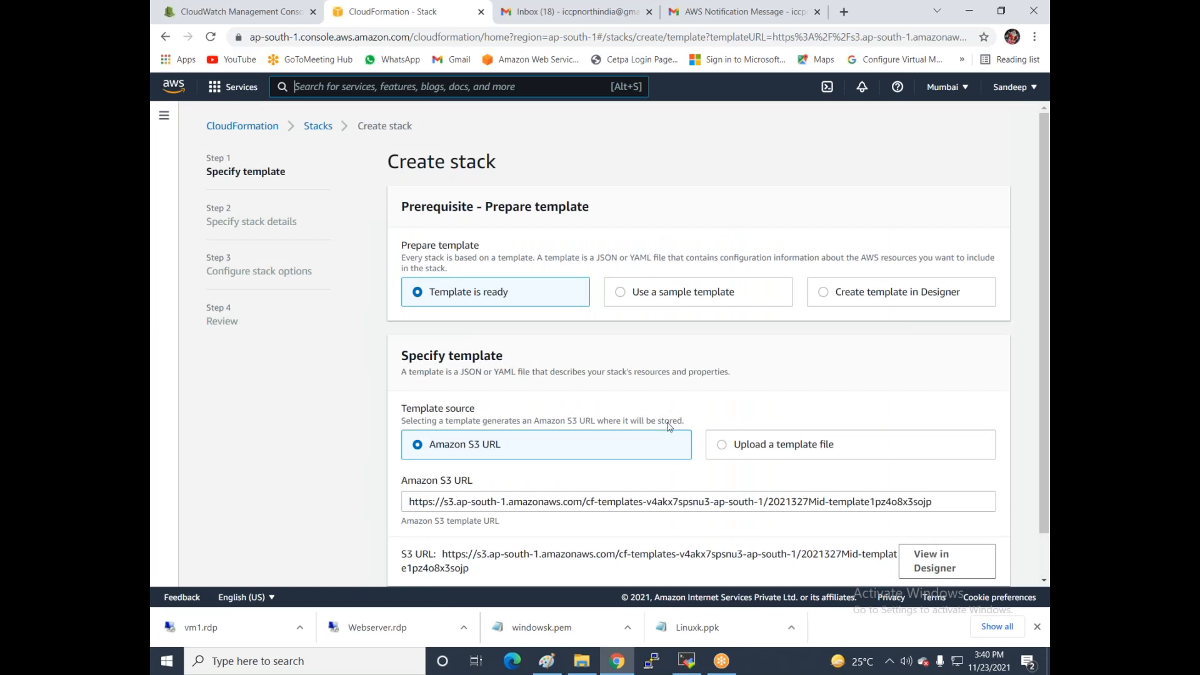
- Continue to stack details and enter the database password and root password
scroll(670, 427, down, 1)
click(989, 564)
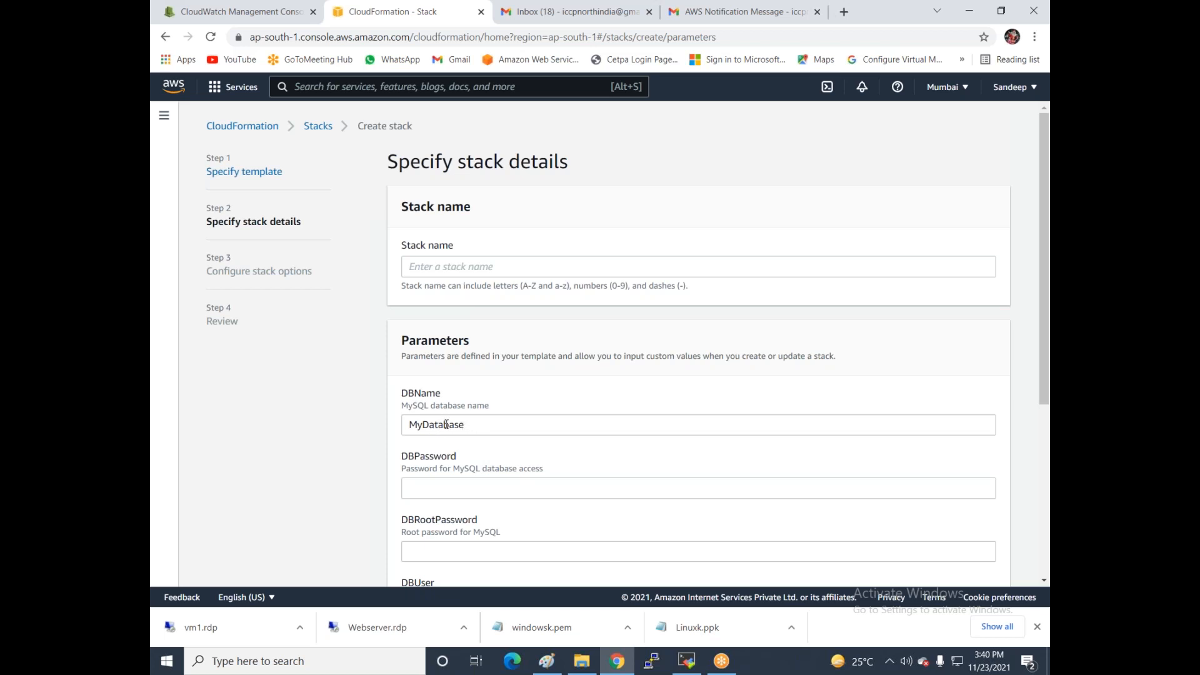
scroll(445, 425, down, 1)
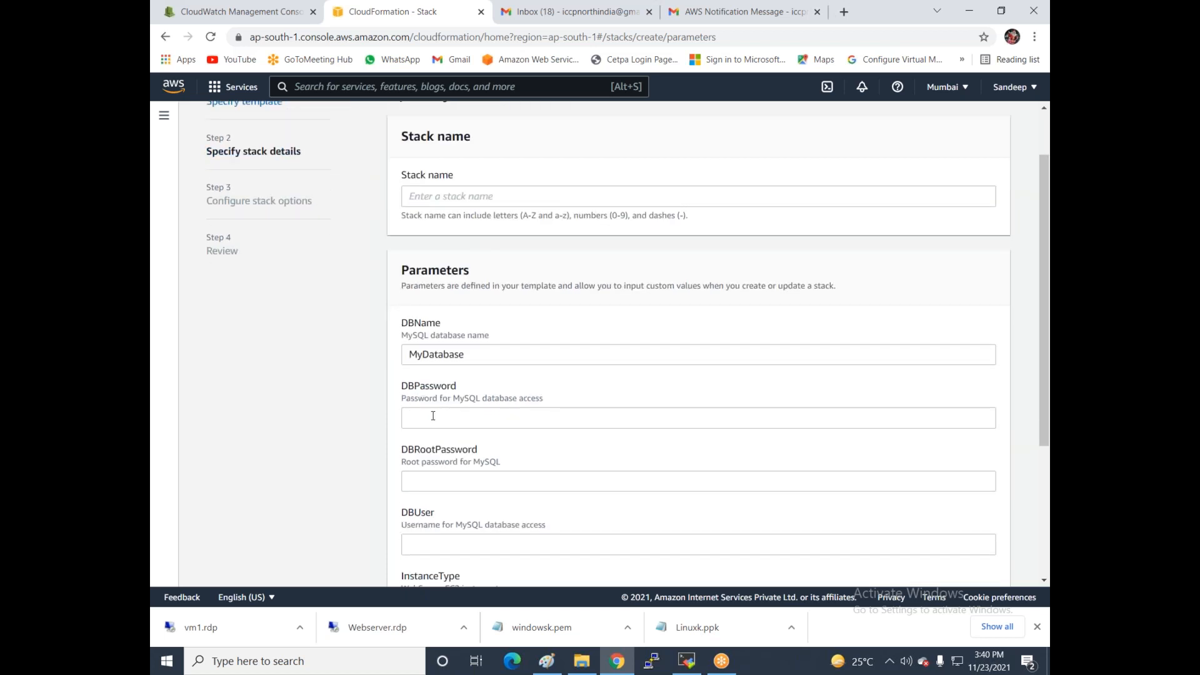
click(433, 416)
text(*****)
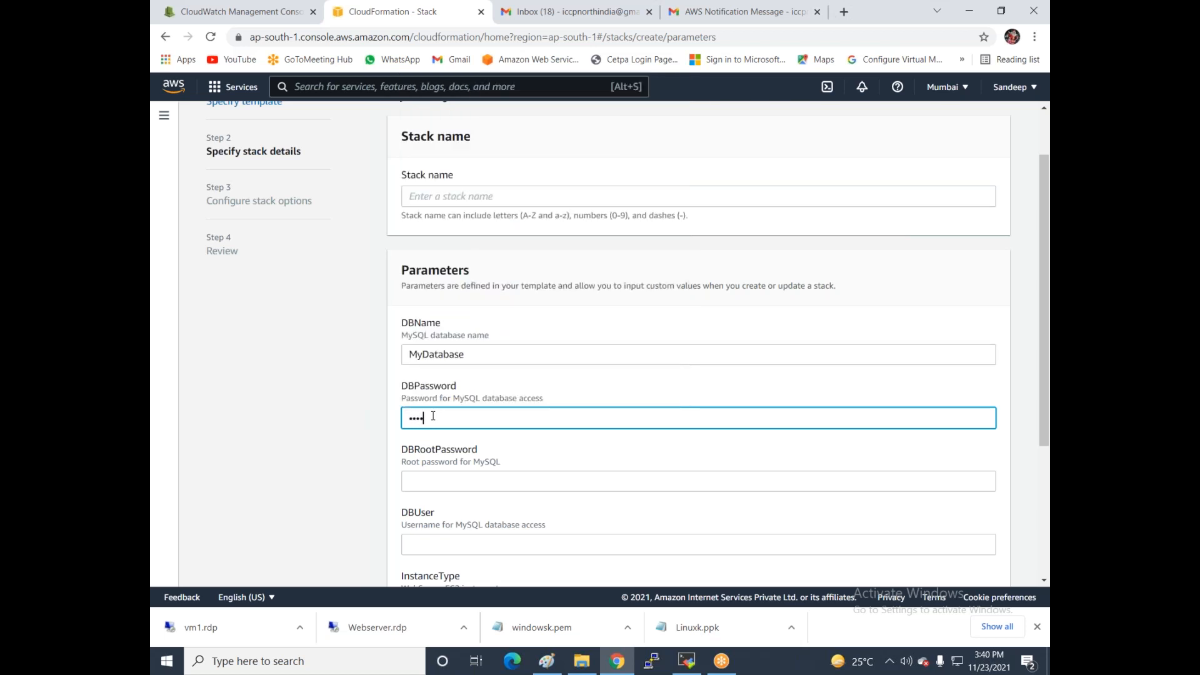
key(BackSpace)
key(BackSpace)
key(BackSpace)
key(BackSpace)
key(BackSpace)
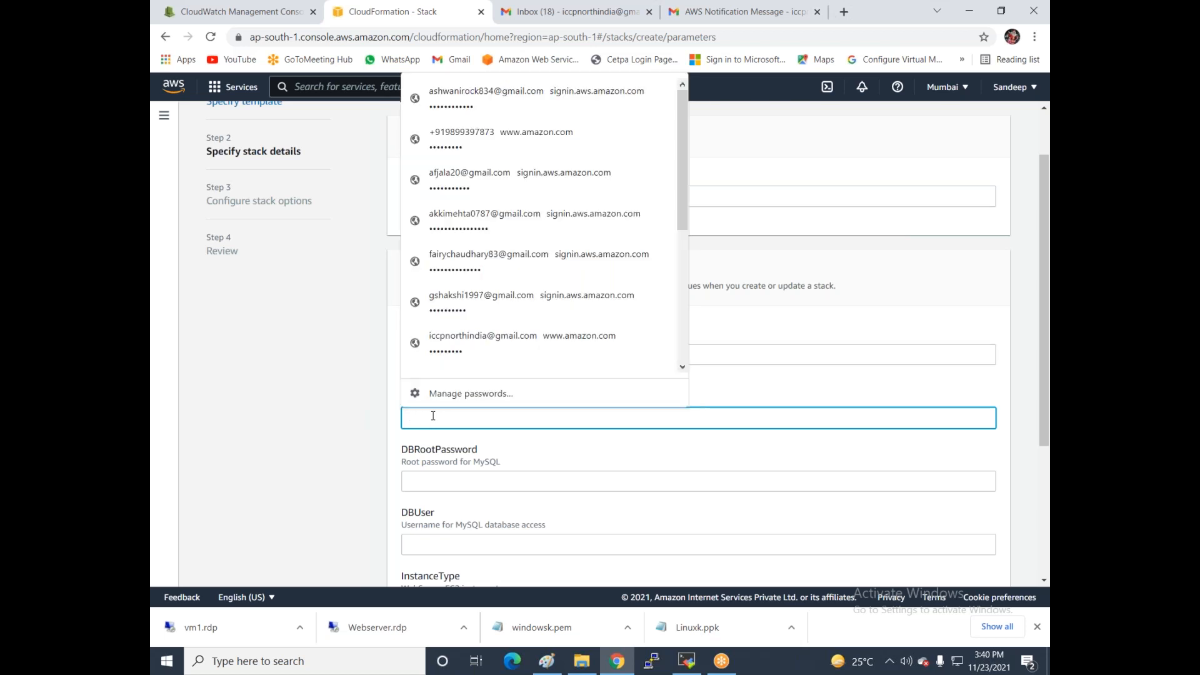
text(********)
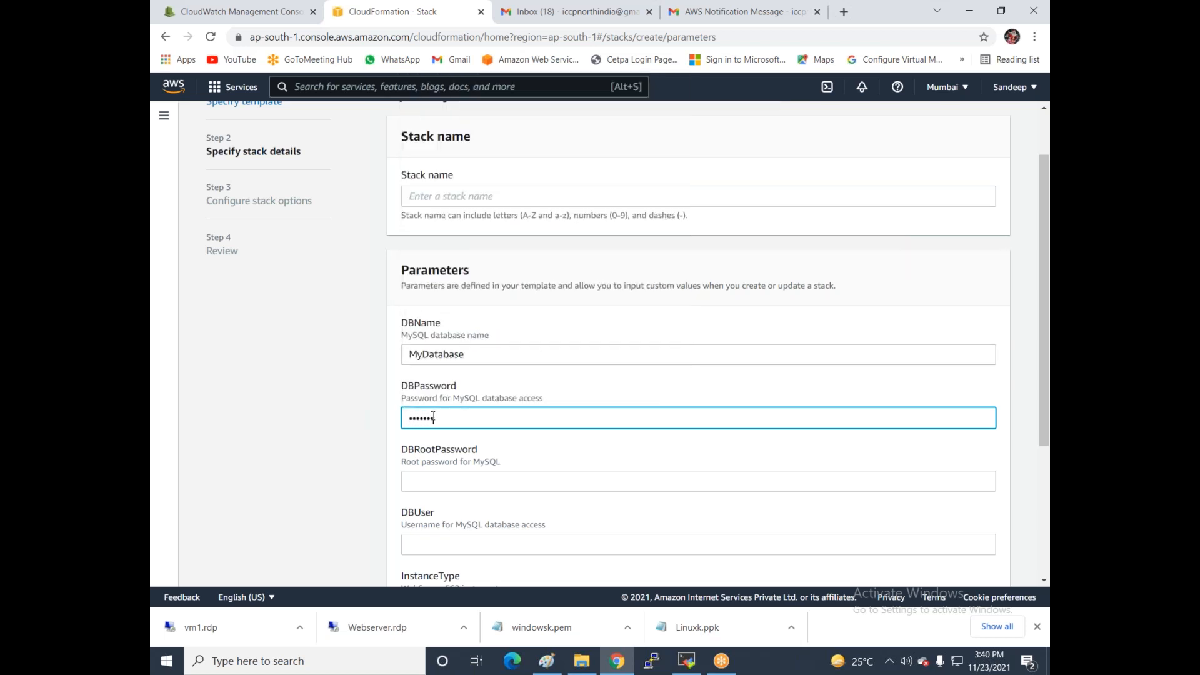
key(Tab)
text(********)
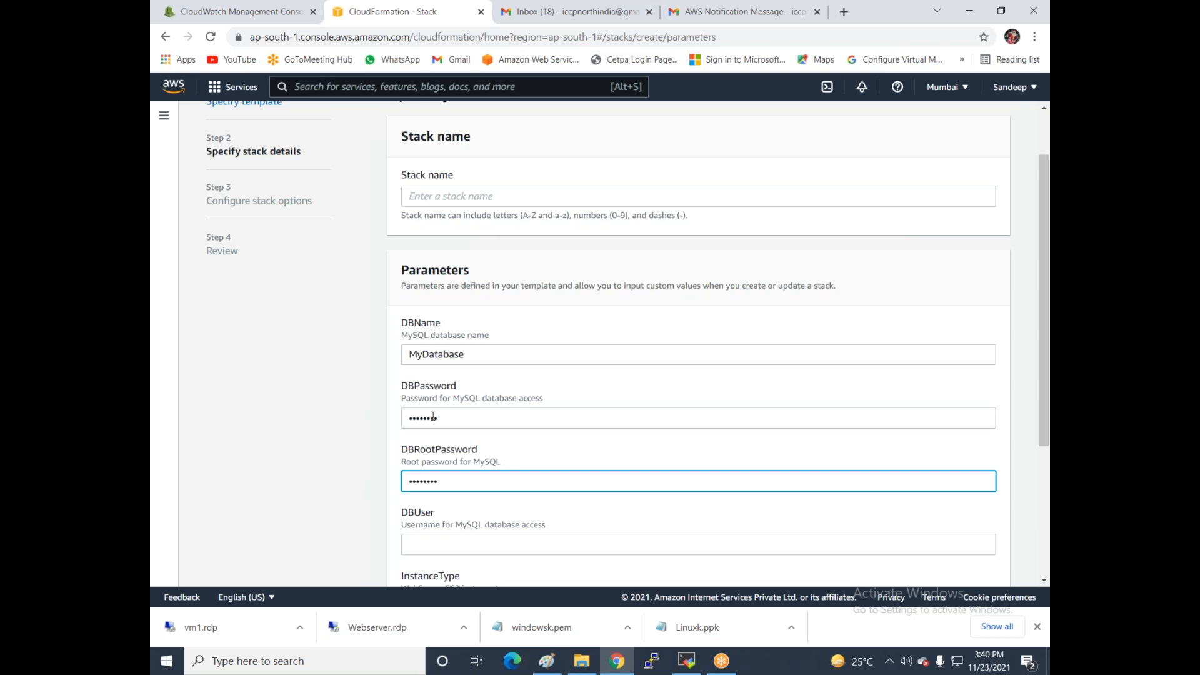
- Enter the database user name and select the Linux-office key pair
scroll(432, 416, down, 2)
click(418, 405)
text(***)
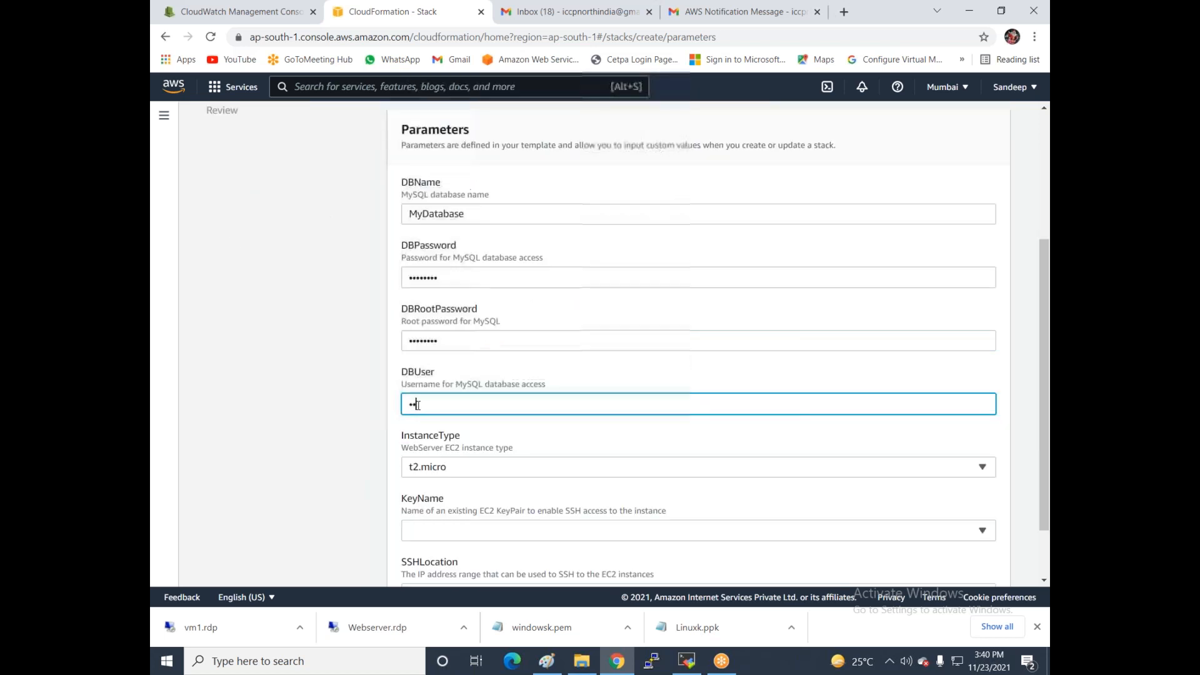
text(*)
scroll(475, 413, down, 1)
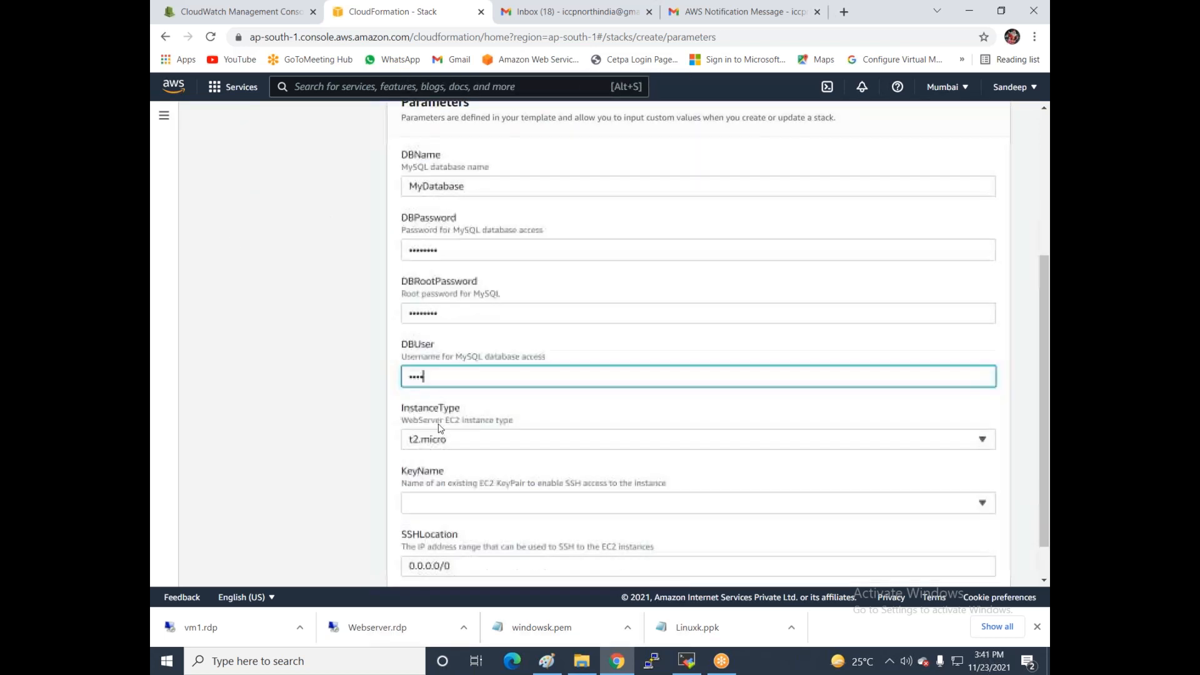
click(498, 465)
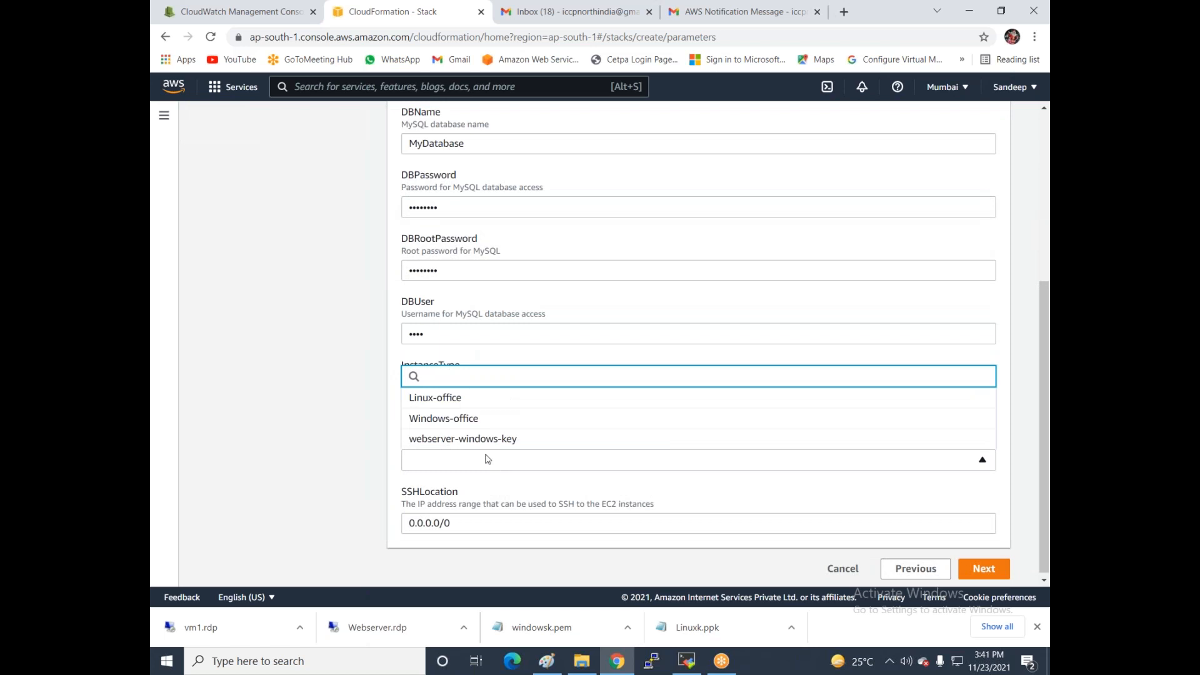
click(440, 403)
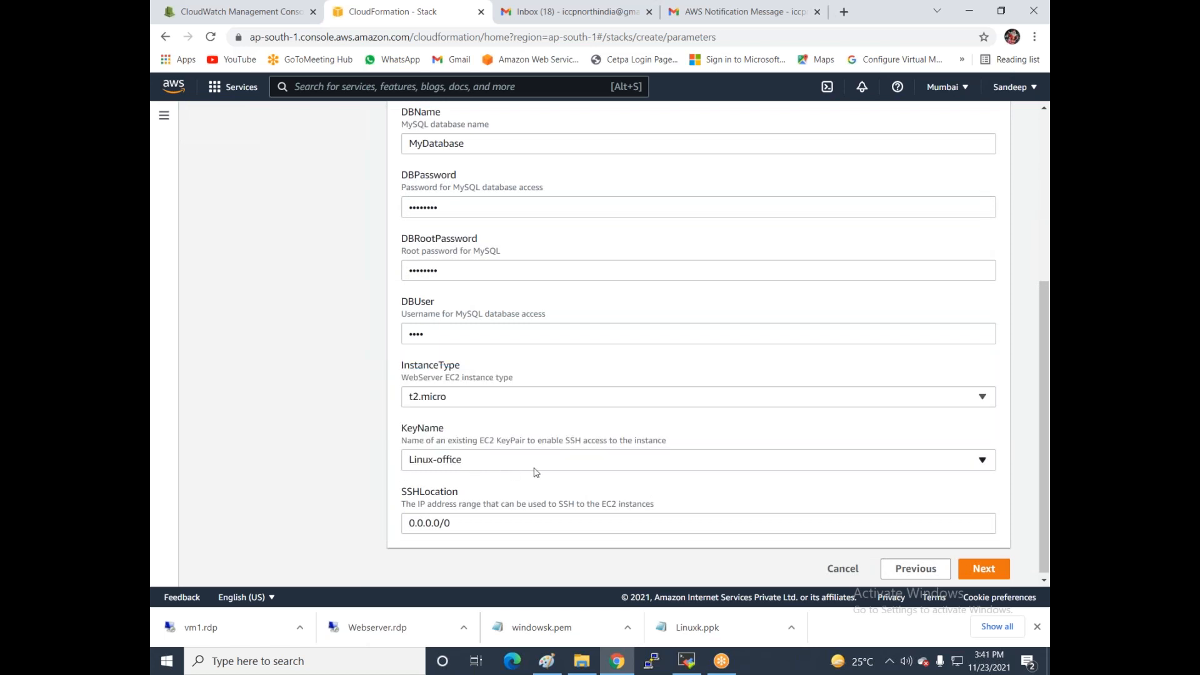
click(984, 565)
- Name the stack 'stack1' and continue to the stack options step
click(436, 129)
text(stack1)
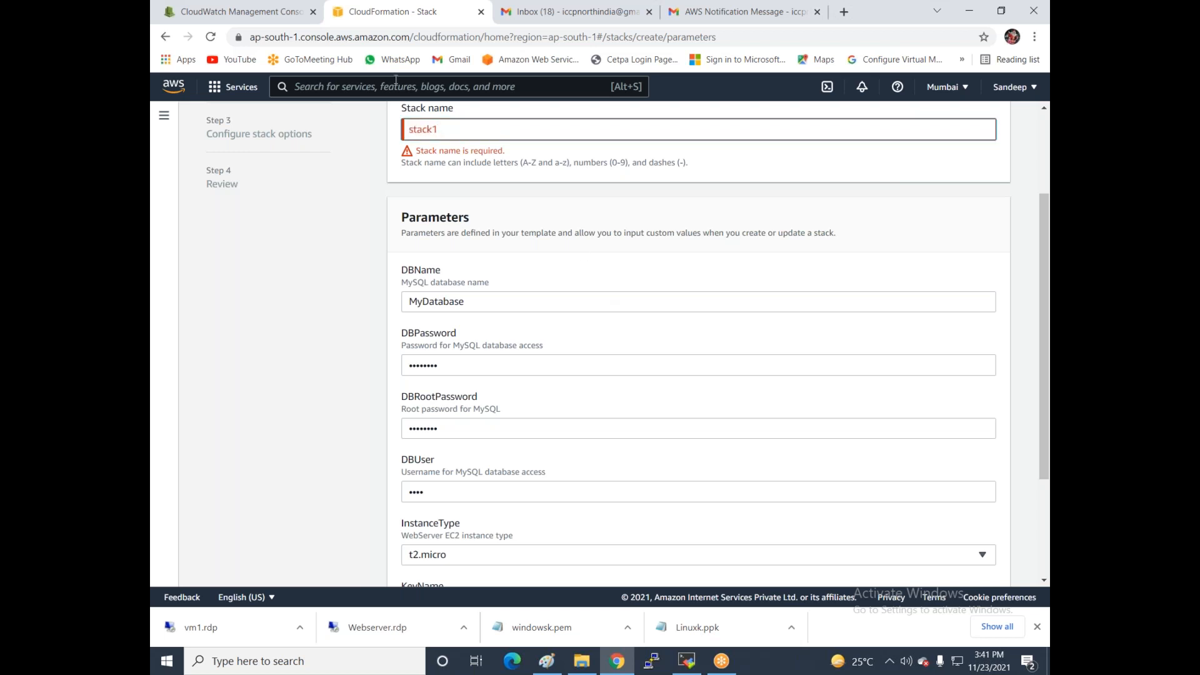
click(629, 207)
scroll(739, 319, down, 3)
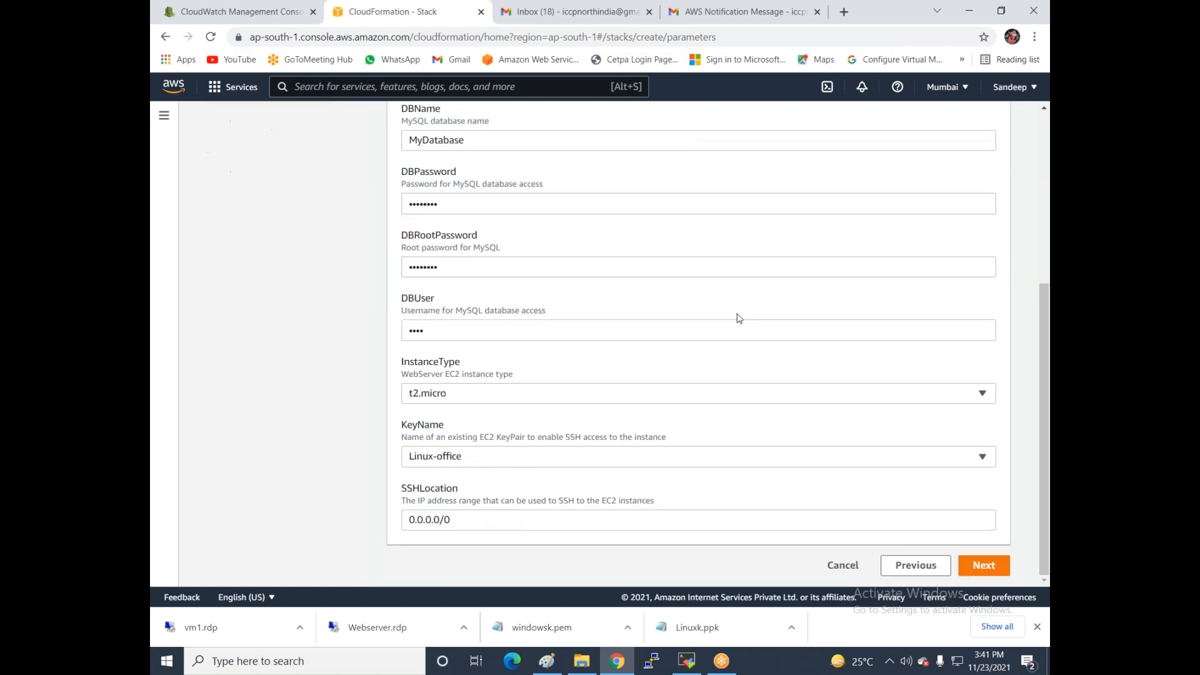
click(963, 566)
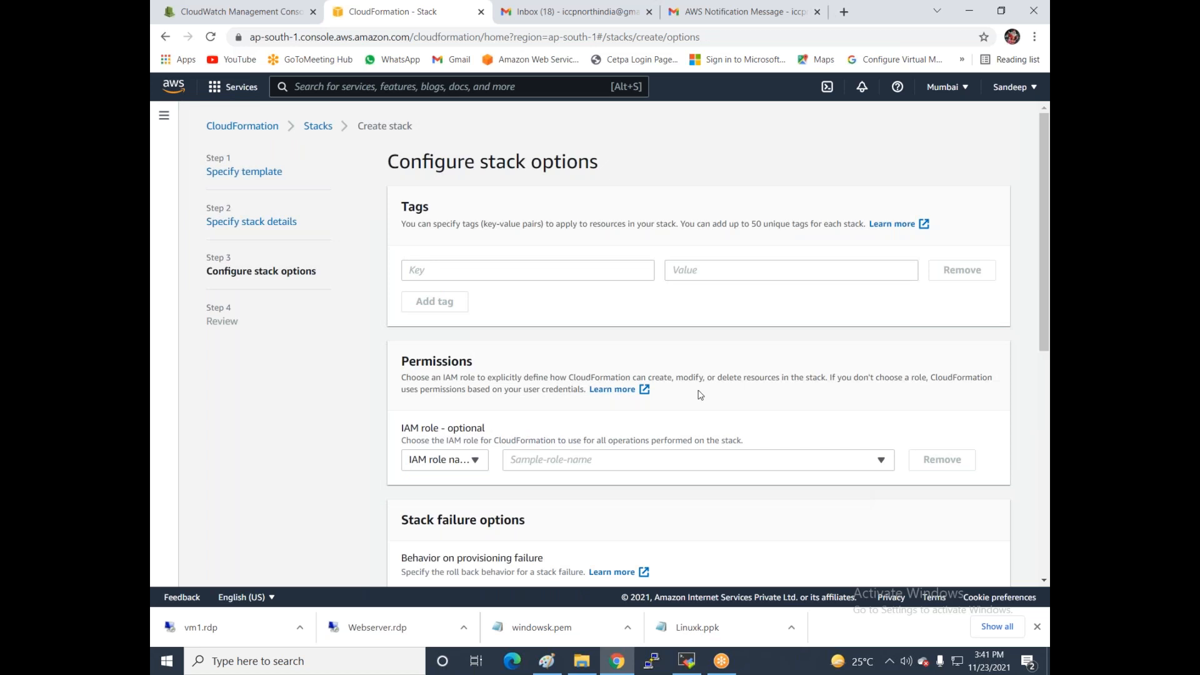
- Keep the default stack options, review, and submit stack1 for creation
scroll(700, 395, down, 7)
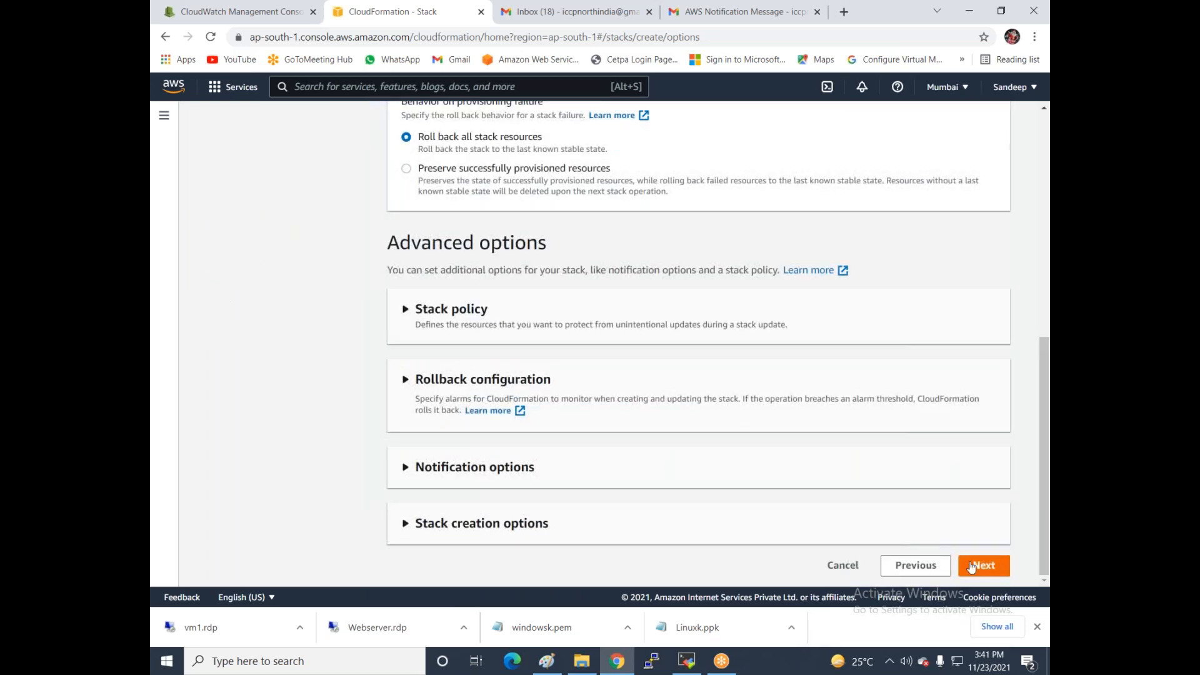
click(983, 570)
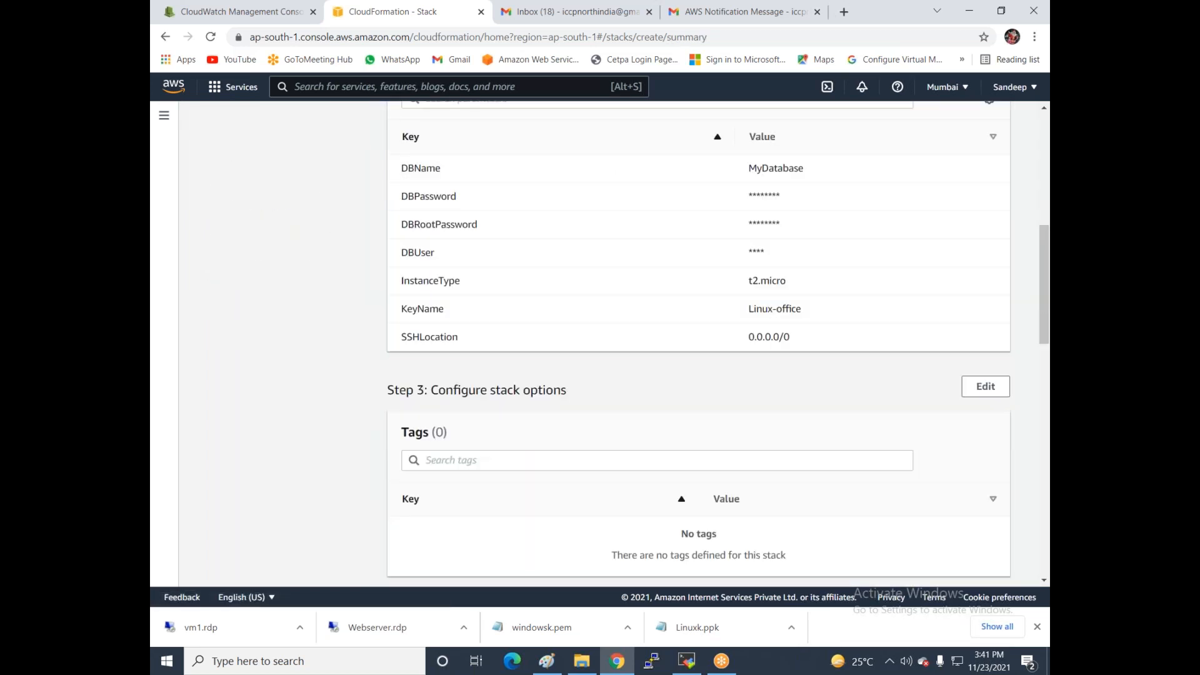
scroll(698, 343, down, 5)
scroll(982, 569, down, 15)
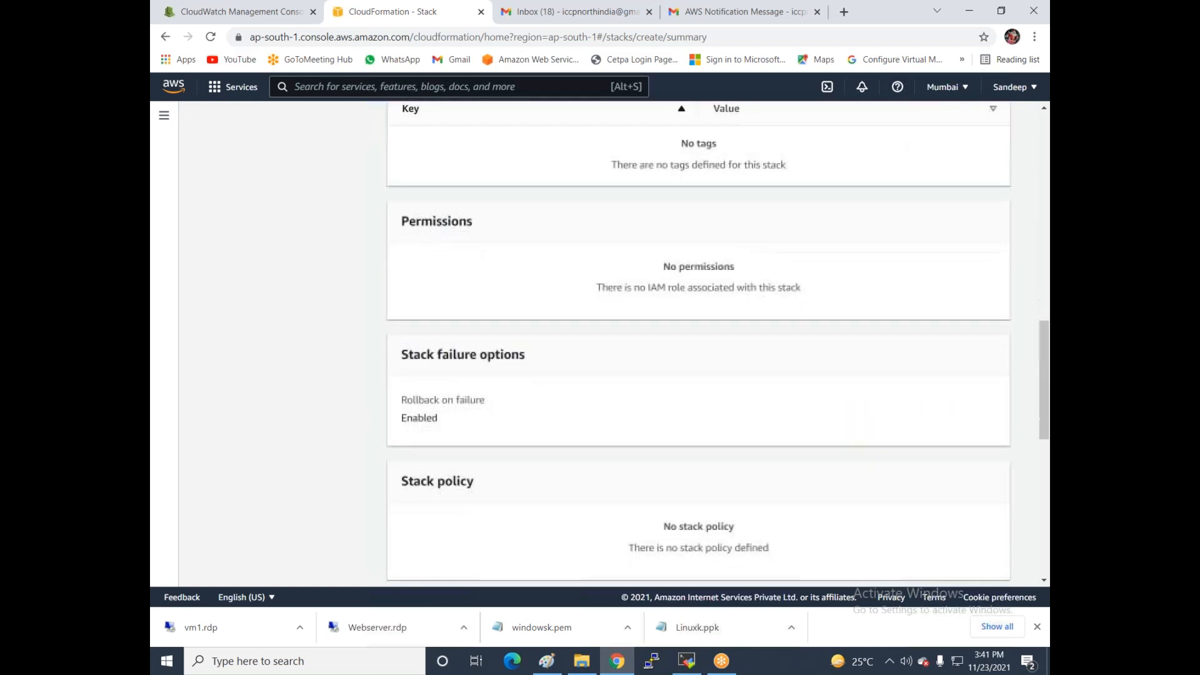
click(982, 566)
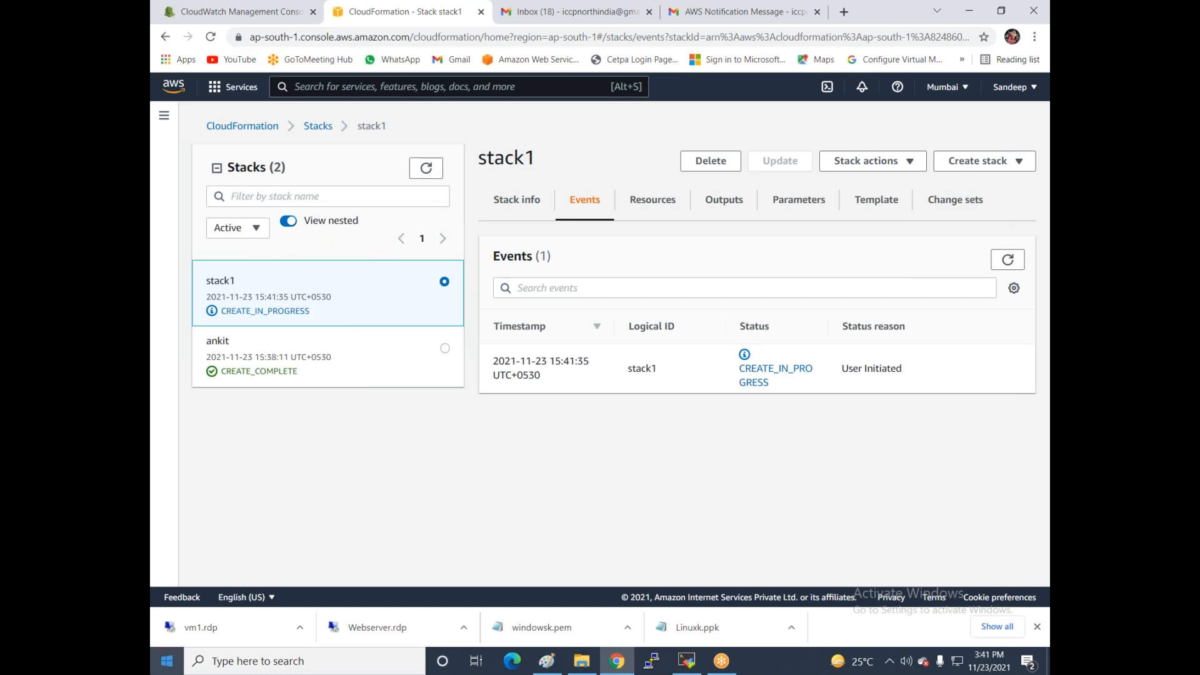
- Leave the unsaved CloudWatch vm1 dashboard and go to the S3 console from Services
click(200, 19)
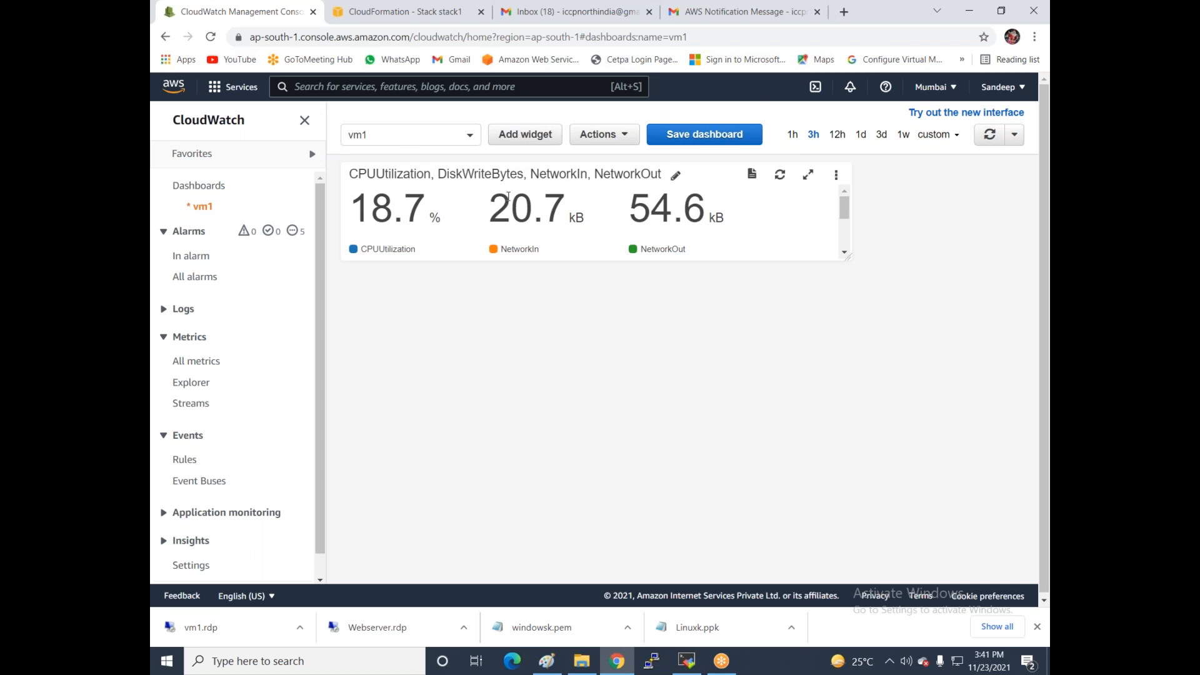
click(215, 93)
scroll(595, 327, down, 1)
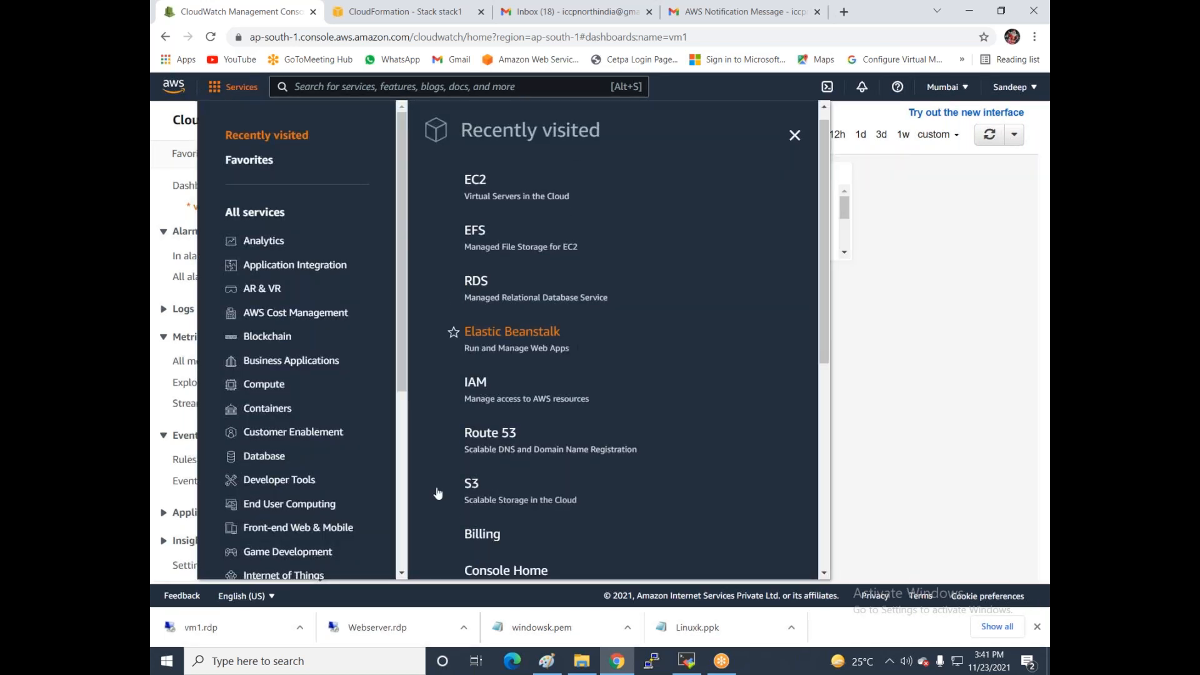
click(473, 429)
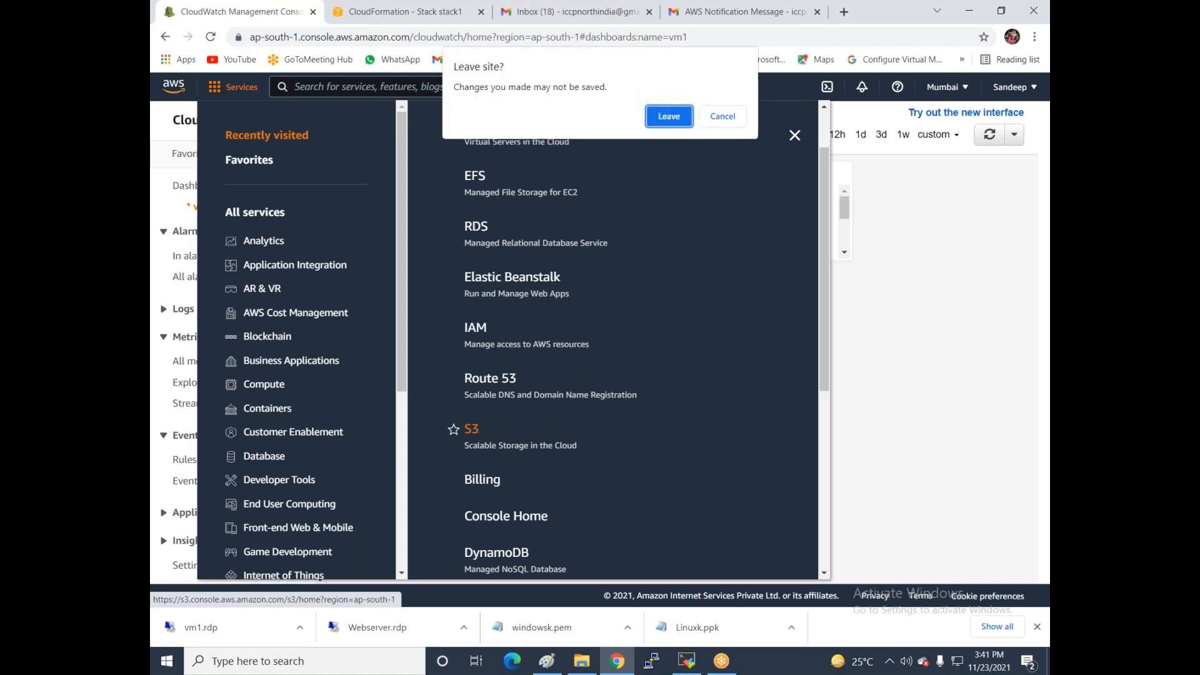
click(678, 117)
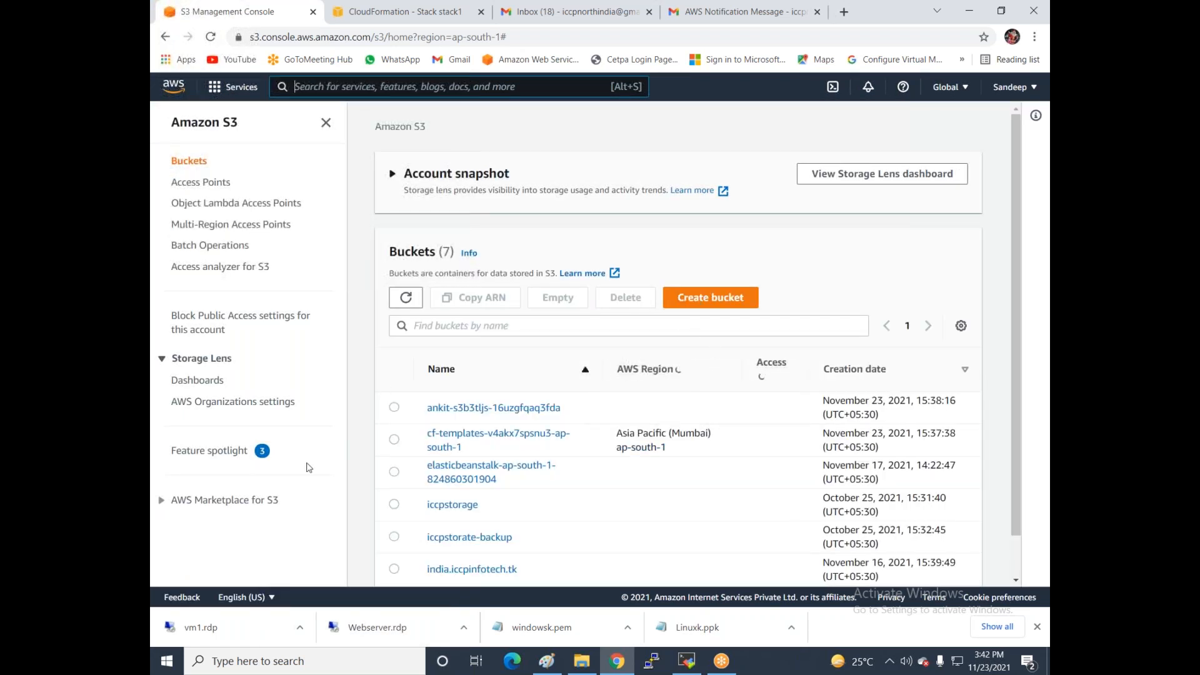
- Highlight the ankit stack's bucket name, scroll the bucket list, then return to stack1's page
drag(427, 394, 590, 429)
scroll(617, 501, down, 1)
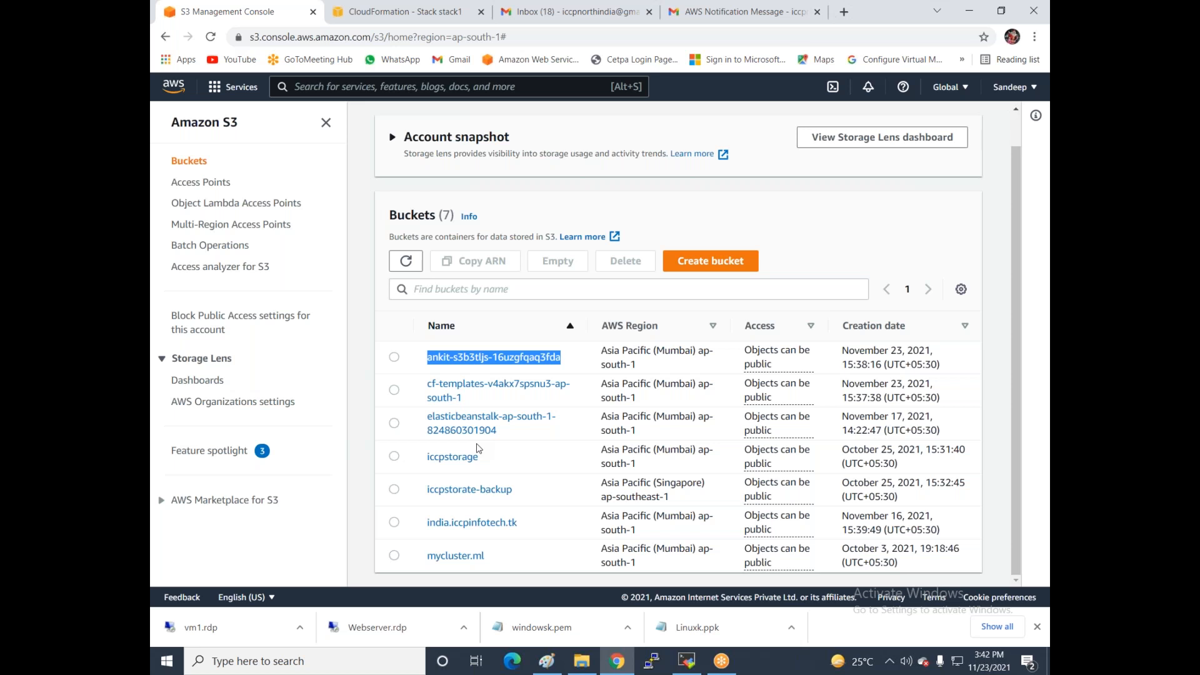
click(403, 12)
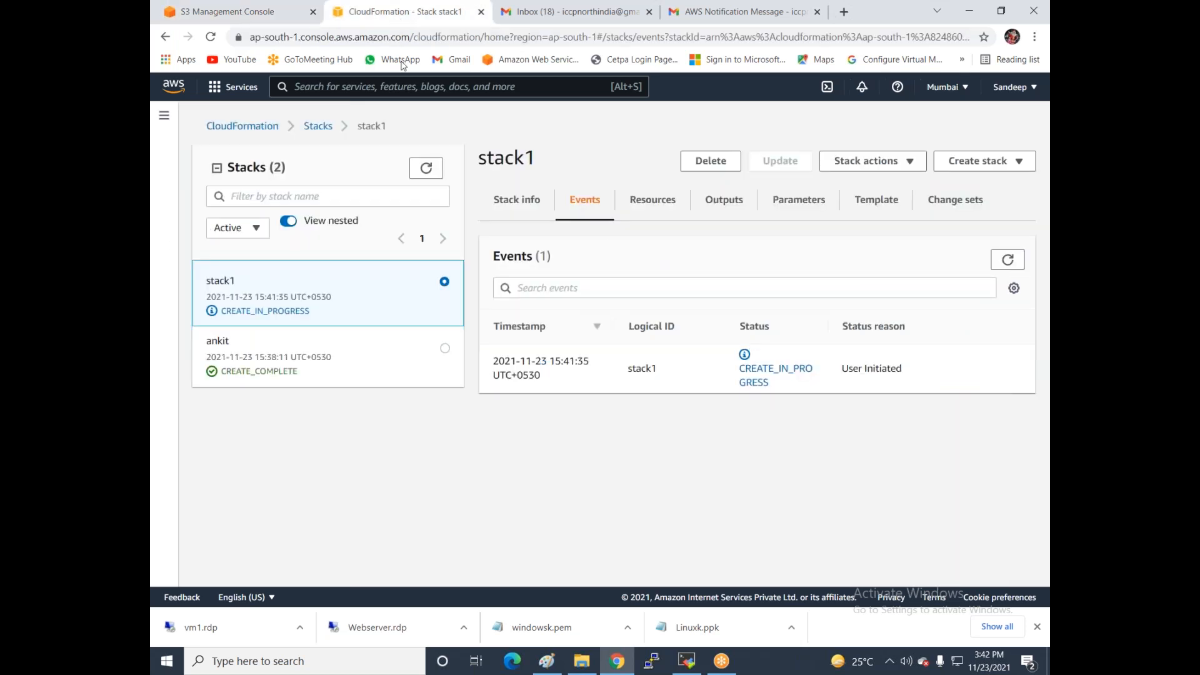
- Delete the ankit stack, confirming Delete stack
click(445, 349)
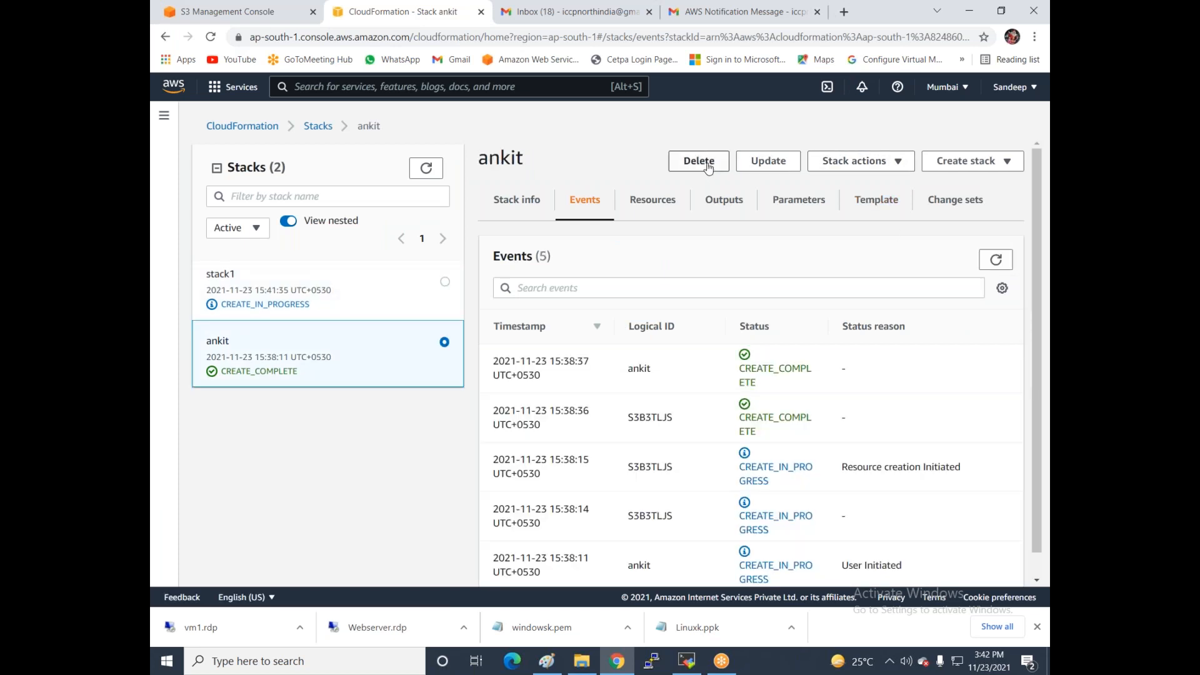
click(698, 160)
click(767, 382)
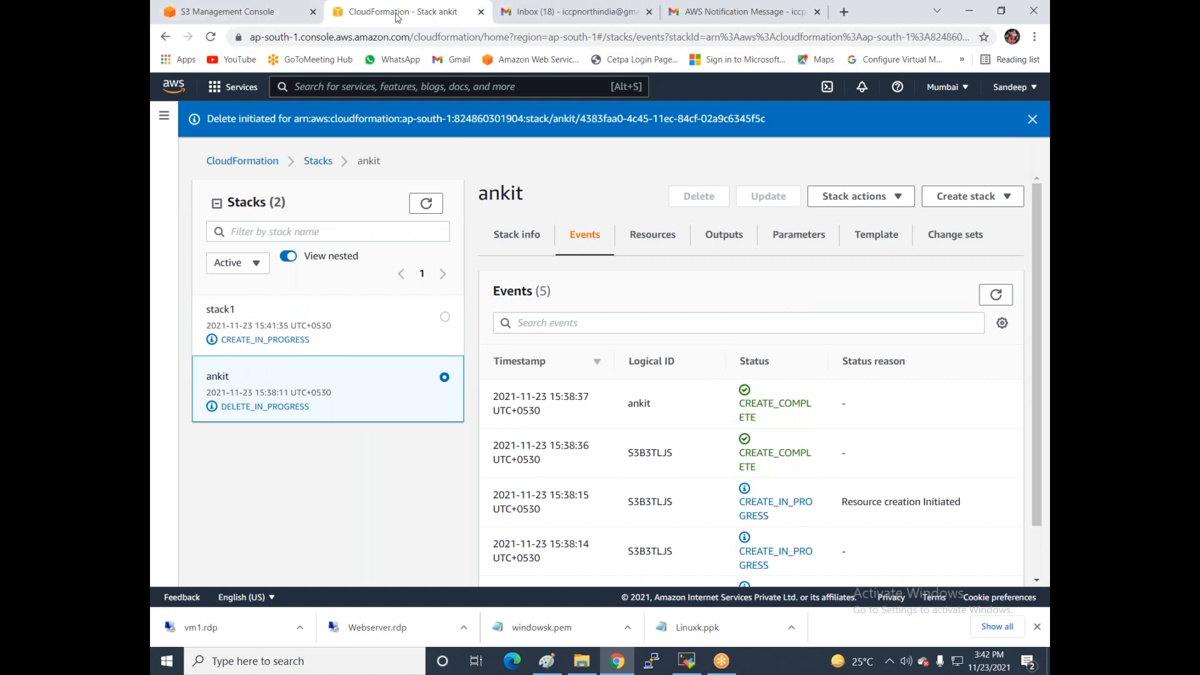
- Search the AWS services for 'bea' to find Elastic Beanstalk
click(394, 86)
text(e)
key(BackSpace)
text(bea)
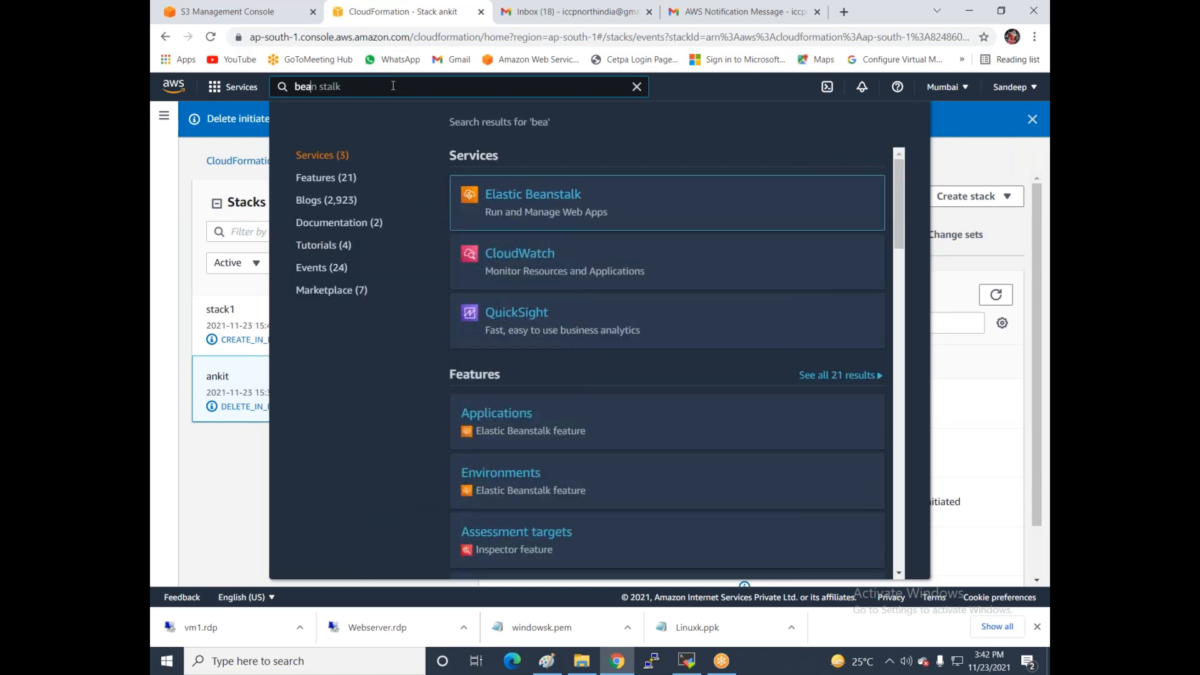
- Open Elastic Beanstalk in a new browser tab and switch to it
right_click(496, 199)
click(530, 204)
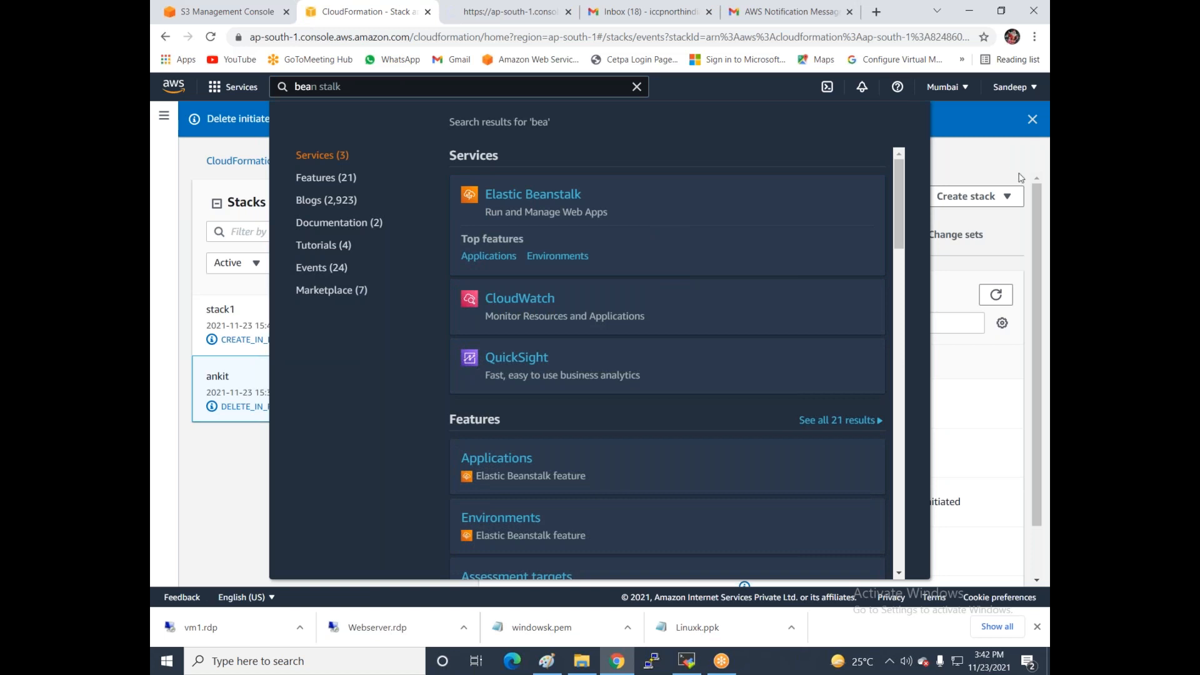
click(1019, 146)
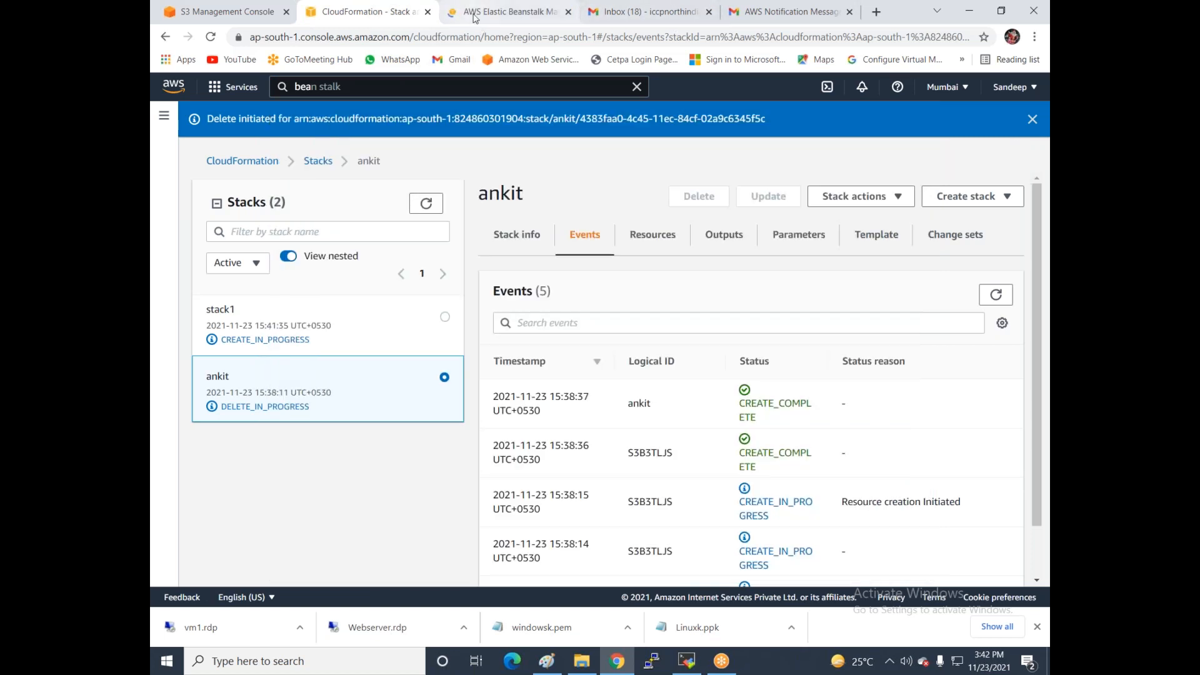
click(475, 18)
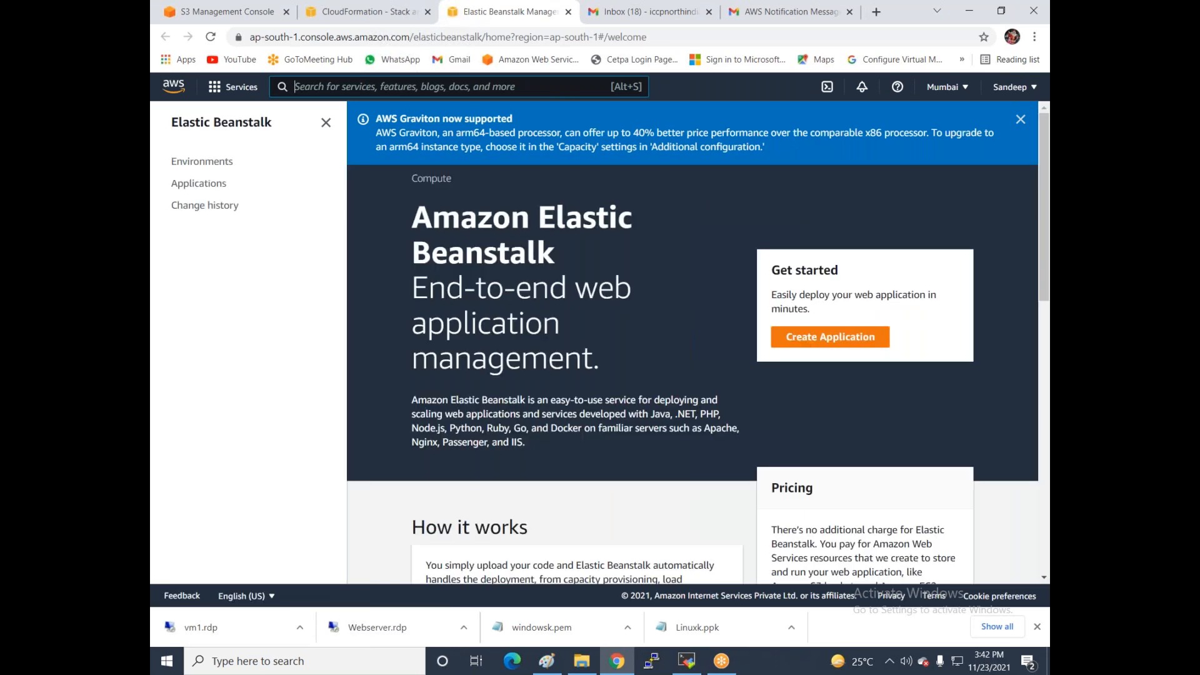
- Check Elastic Beanstalk Applications, Change history and Environments, then close it and return to S3
click(200, 184)
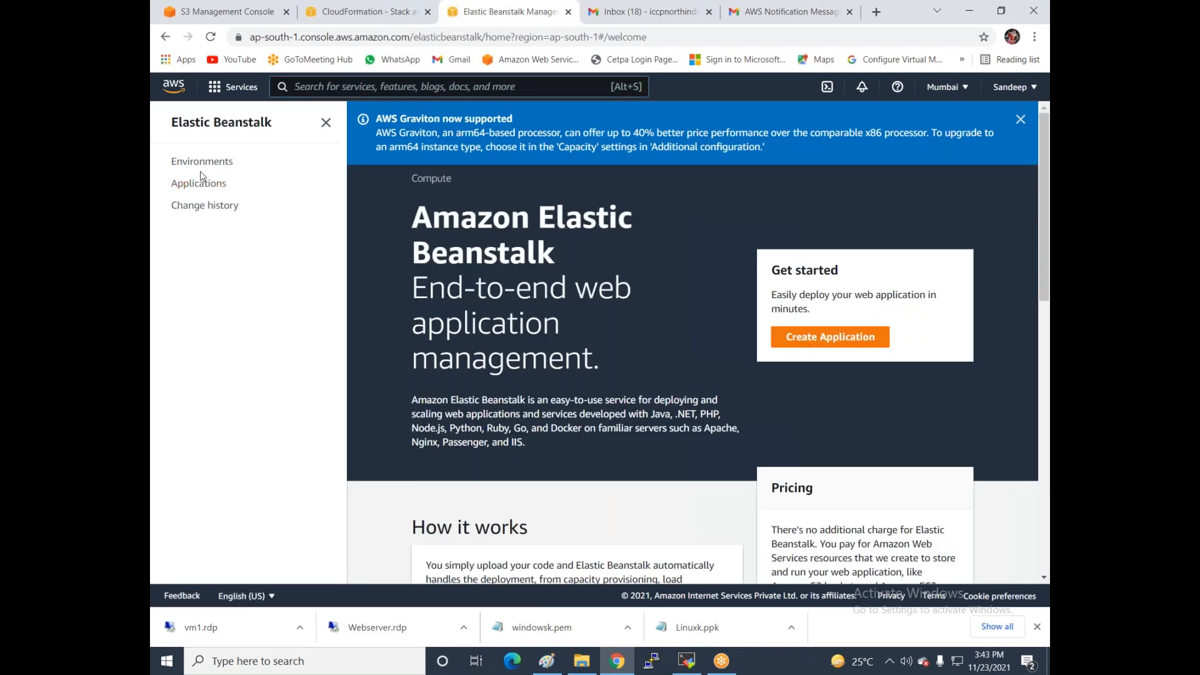
click(200, 209)
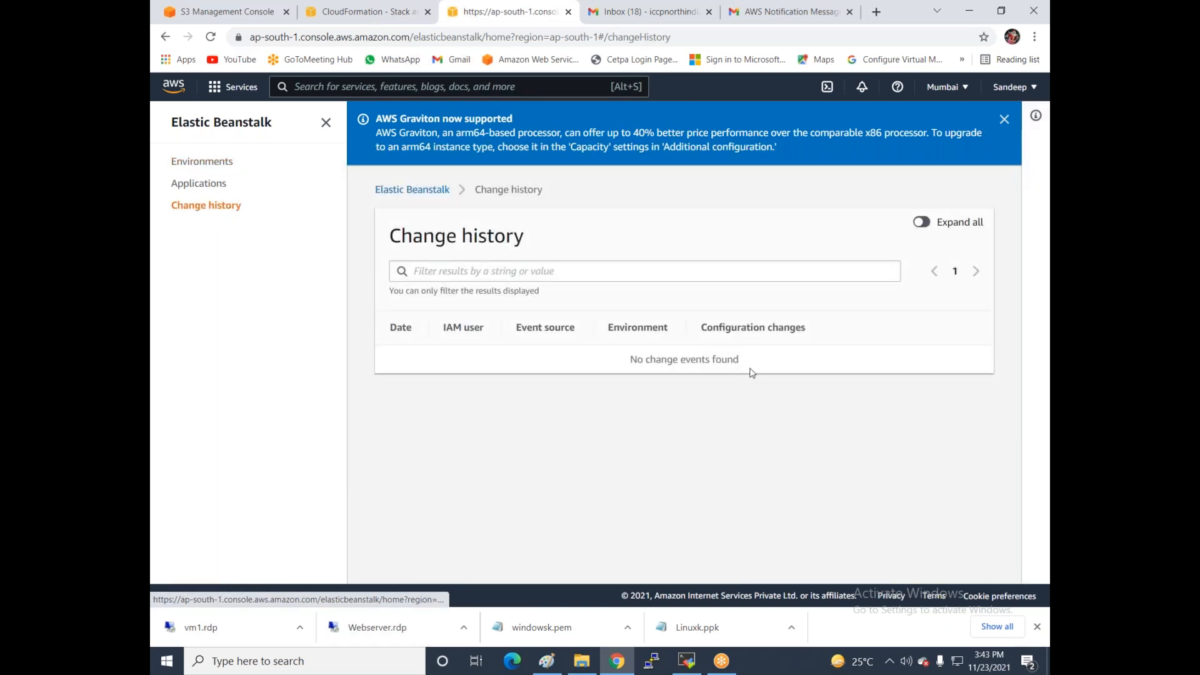
click(200, 164)
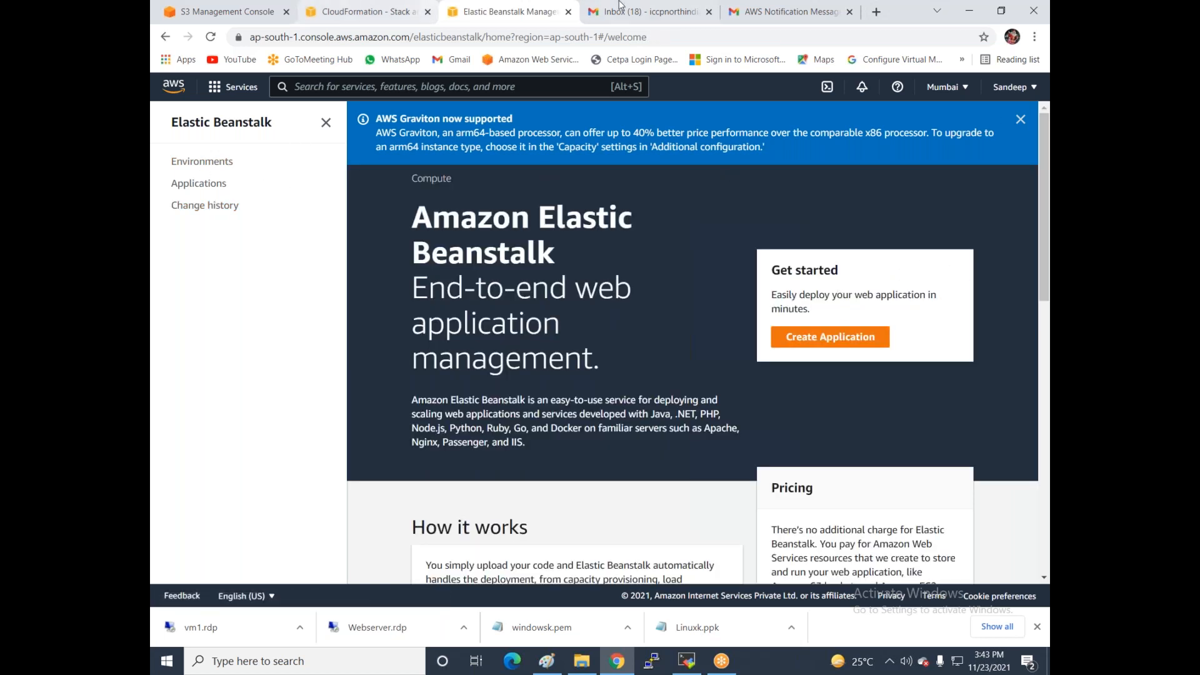
click(568, 12)
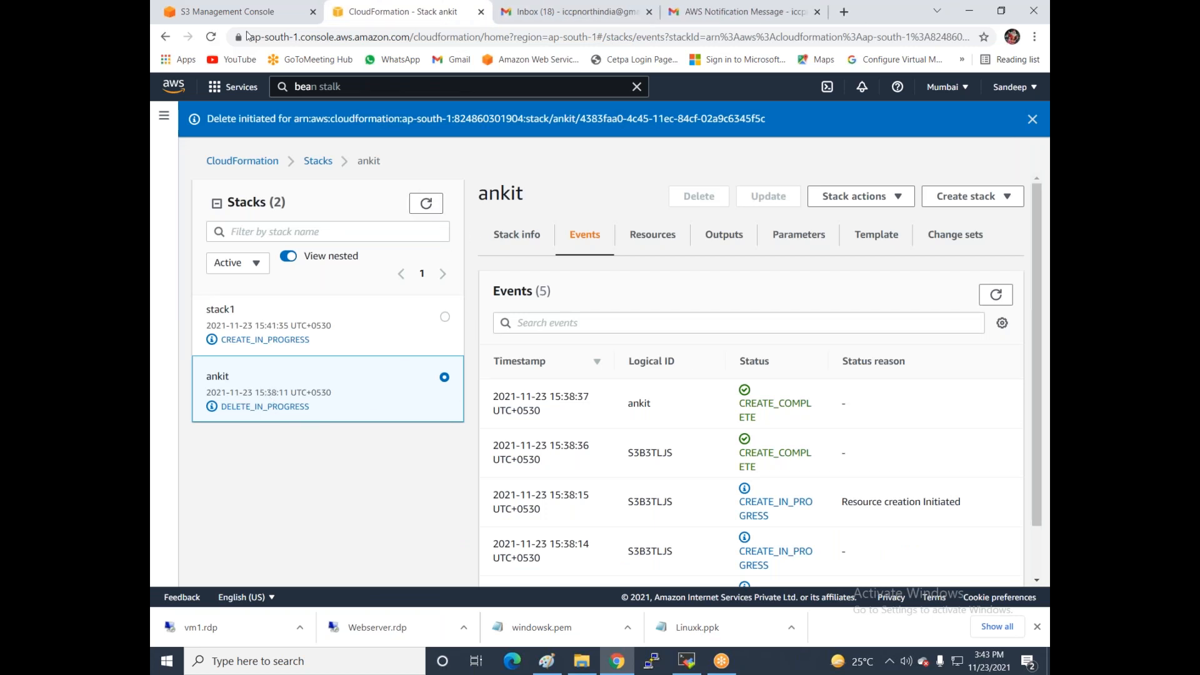
click(253, 13)
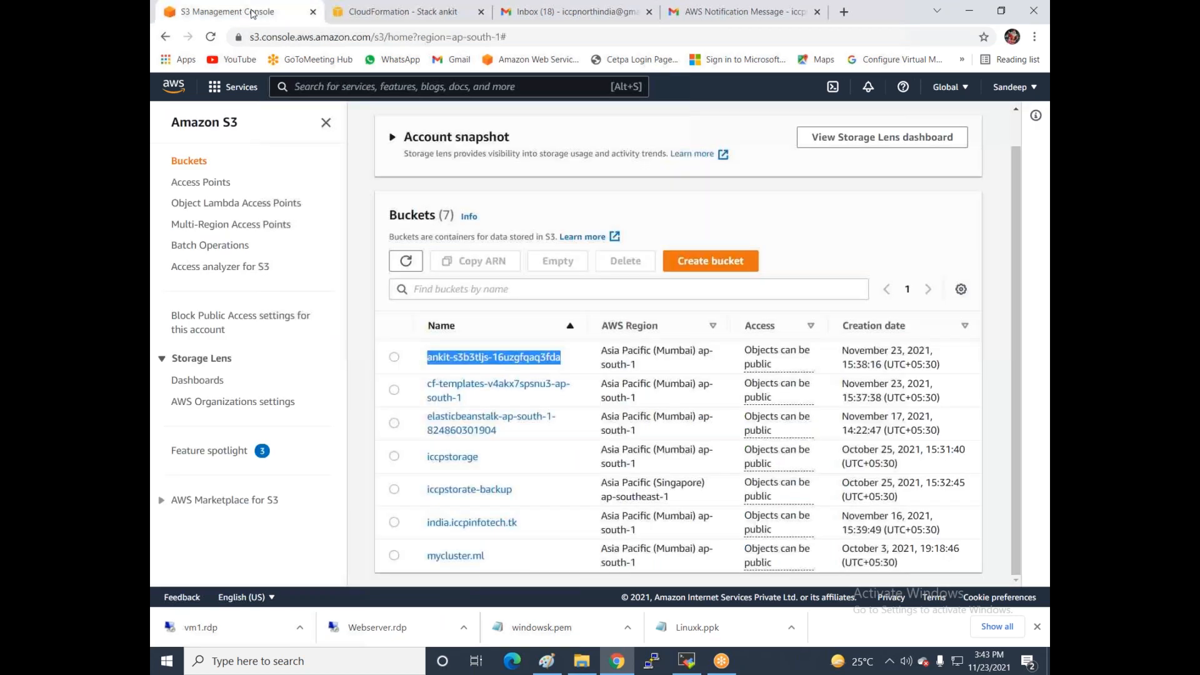
- Refresh the buckets, check ankit's deletion progress, then go to the EC2 Instances page
click(405, 261)
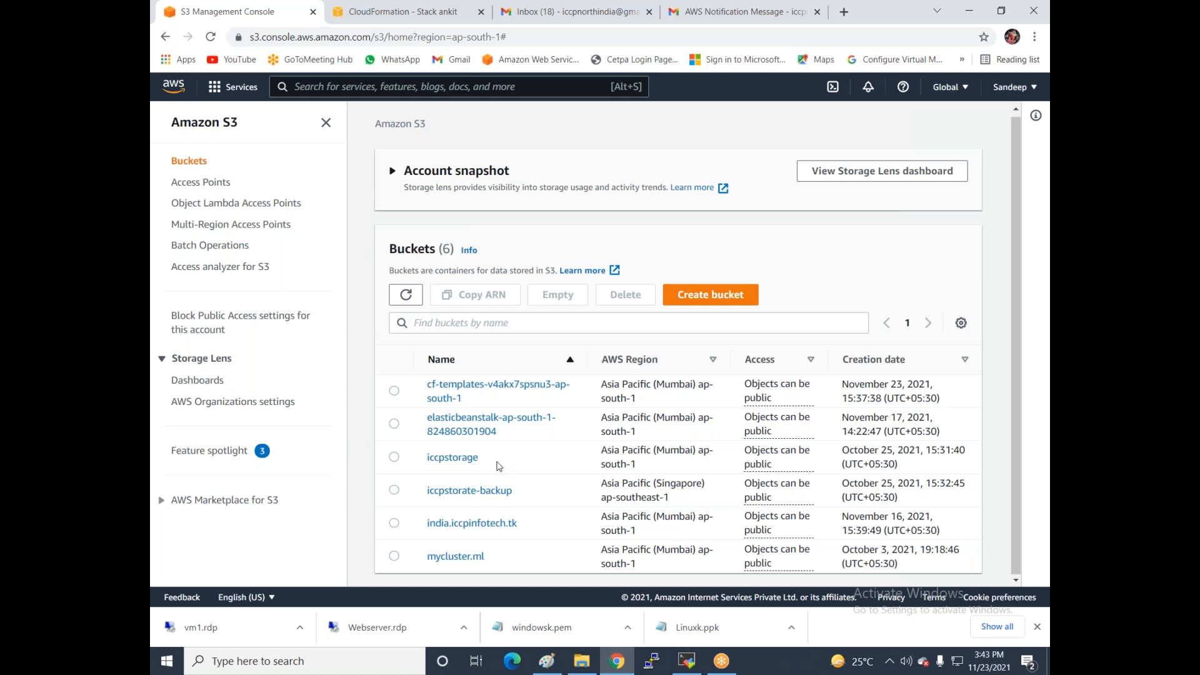
click(388, 15)
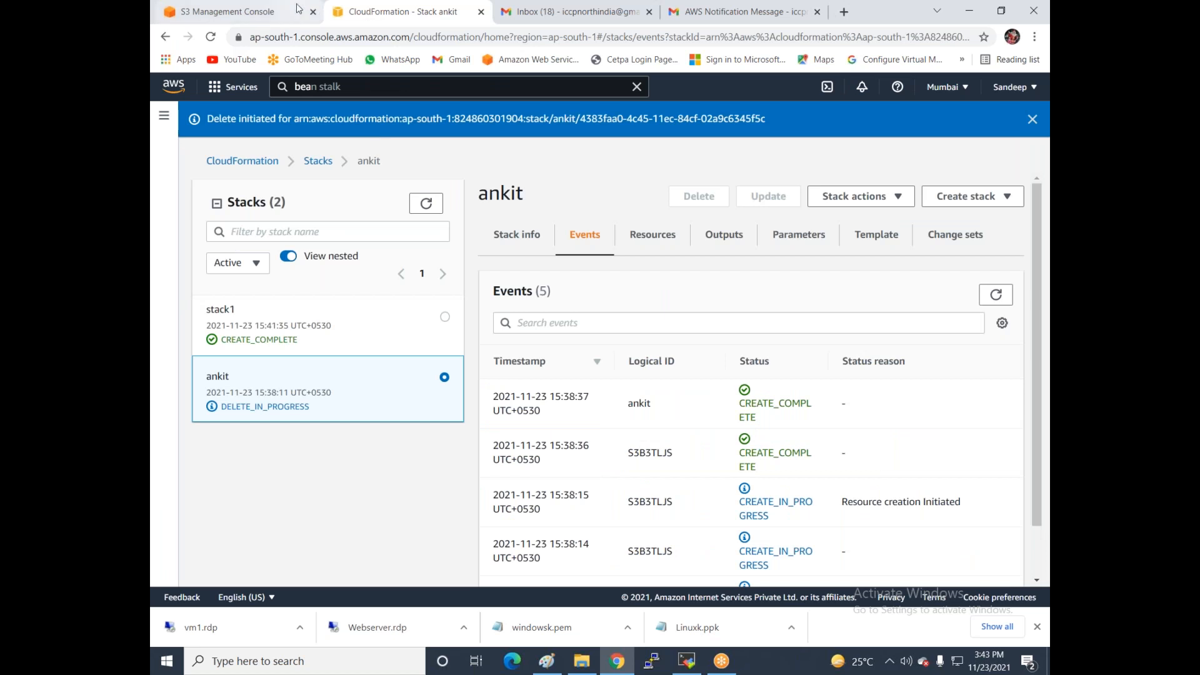
click(266, 14)
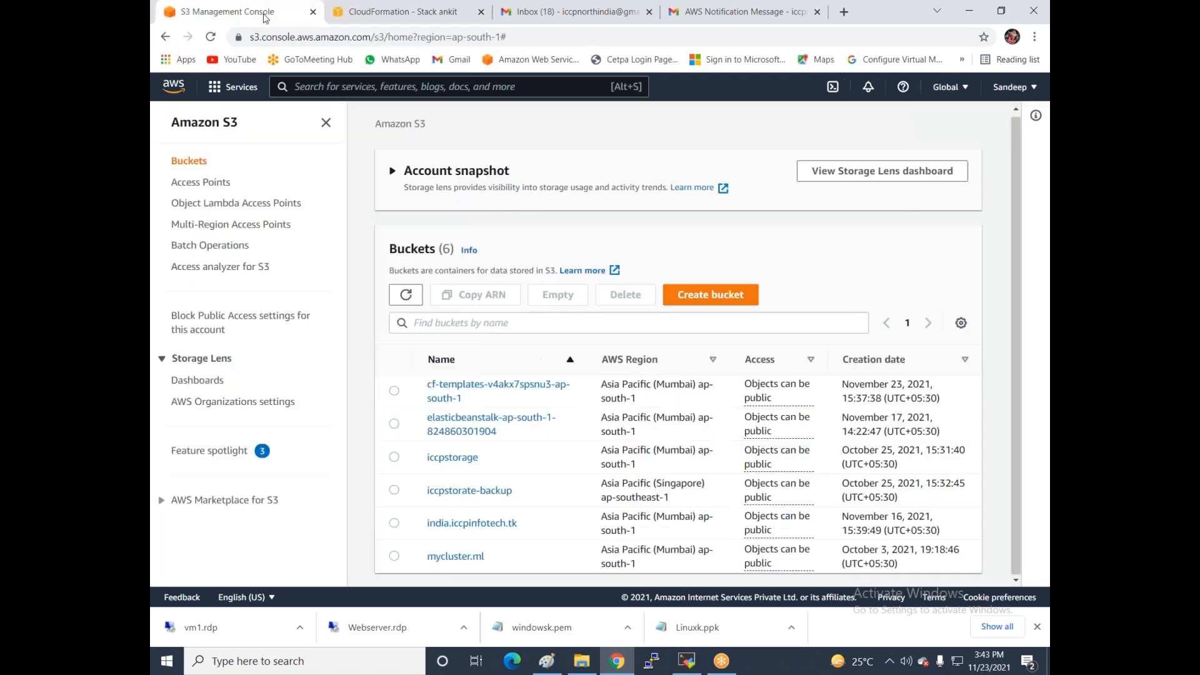
click(223, 92)
click(475, 299)
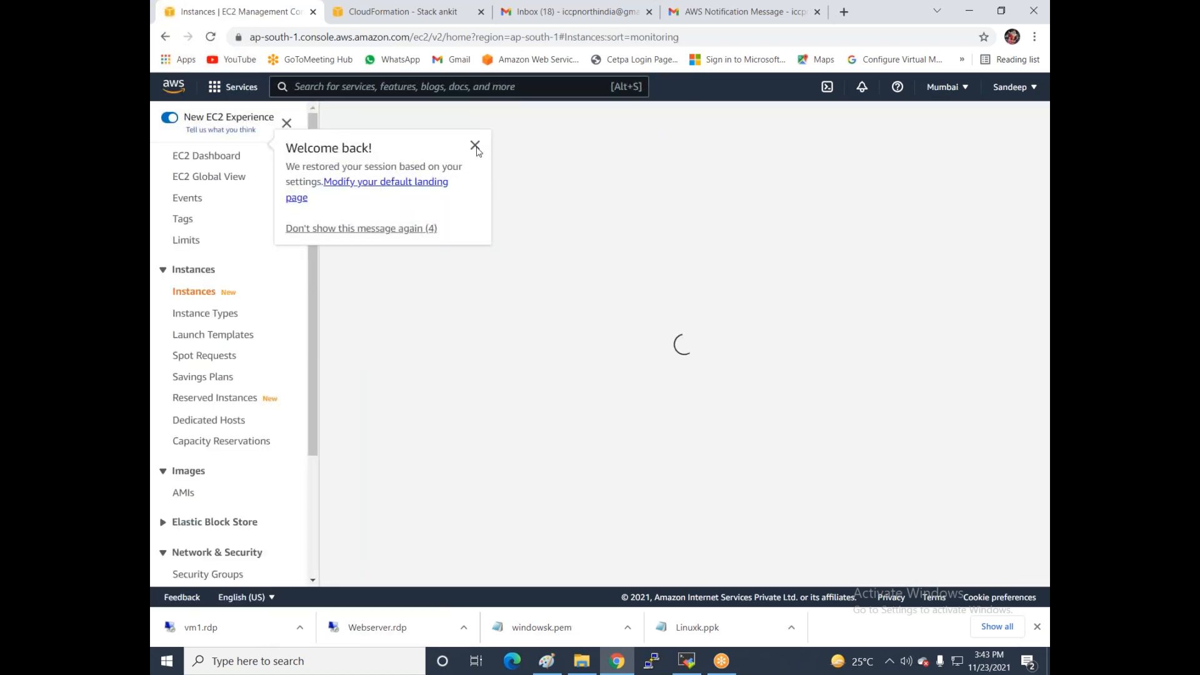
- Refresh the instances and copy the running instance's public IPv4 address 65.1.130.219
click(475, 147)
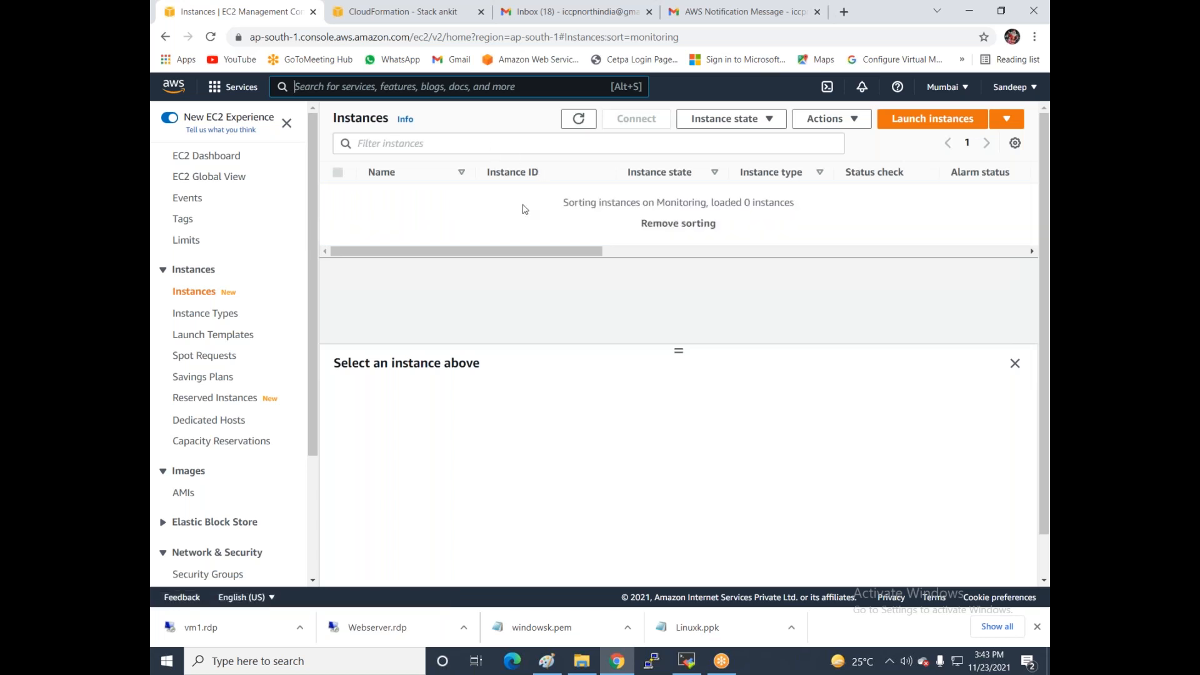
click(587, 120)
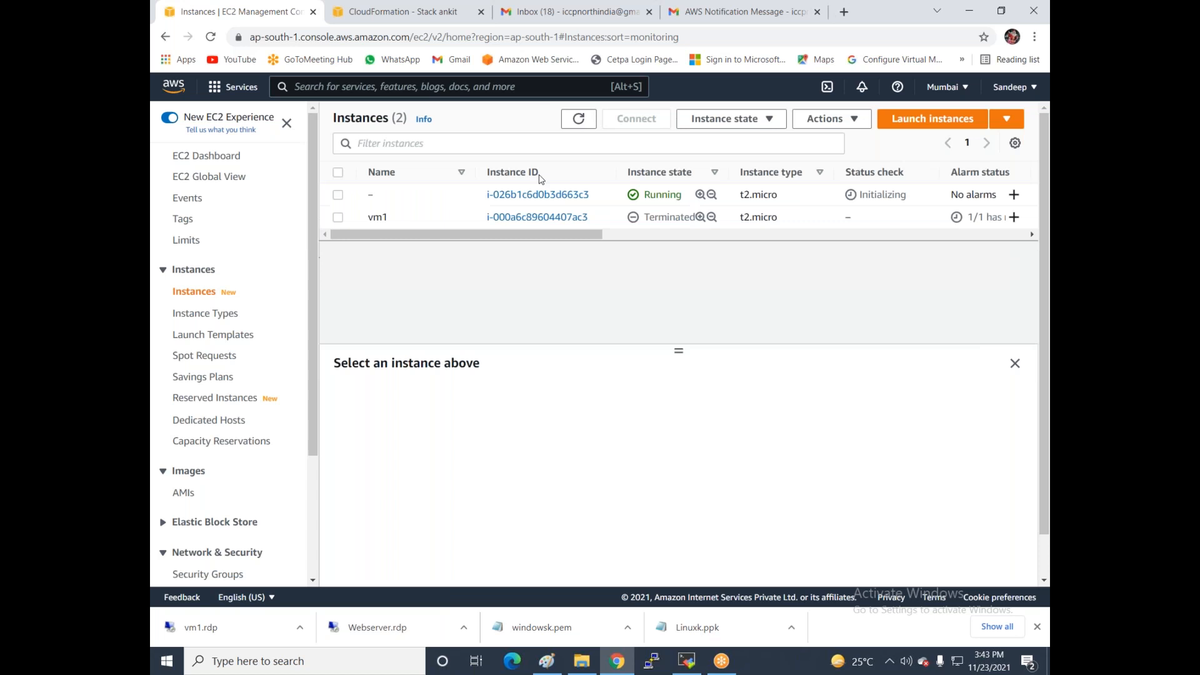
click(338, 195)
click(576, 492)
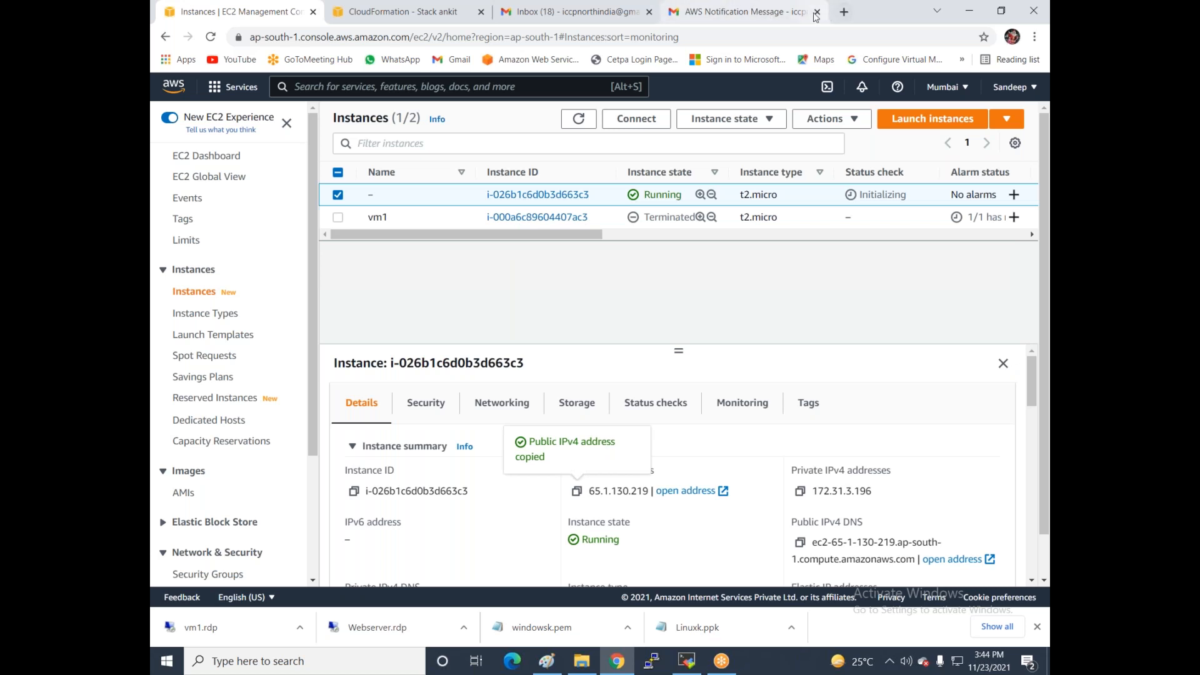
- Load 65.1.130.219 in the browser to show the Iccp infotech PHP page
click(773, 13)
click(756, 34)
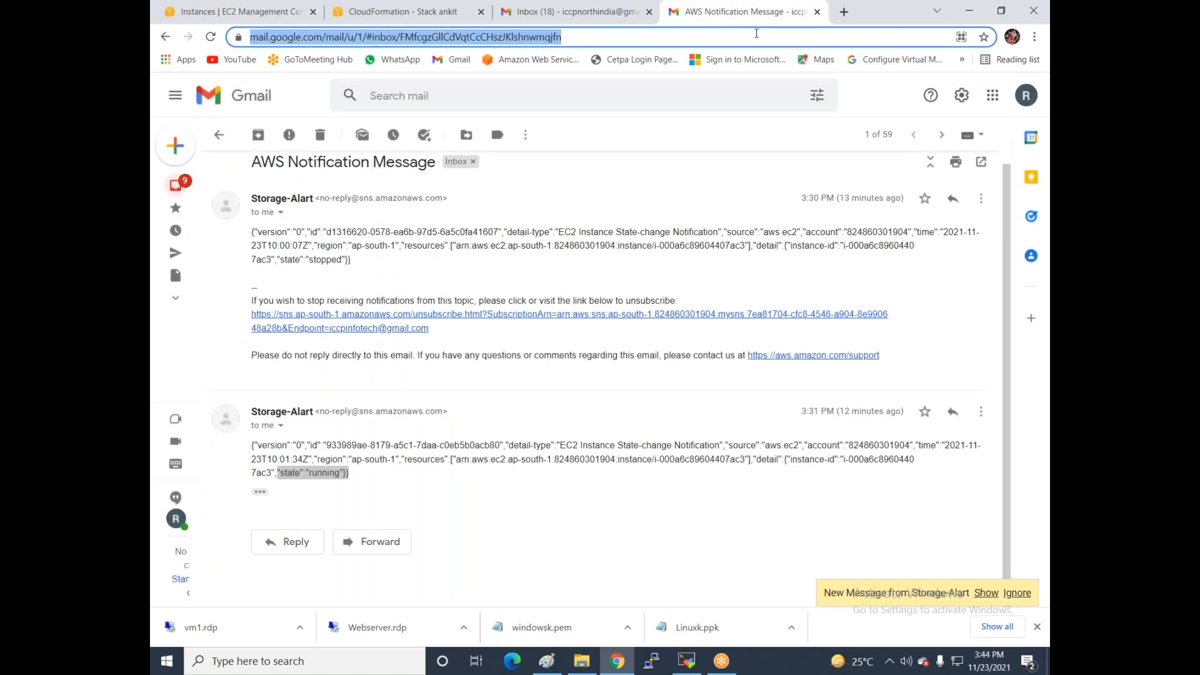
key(ctrl+v)
key(Return)
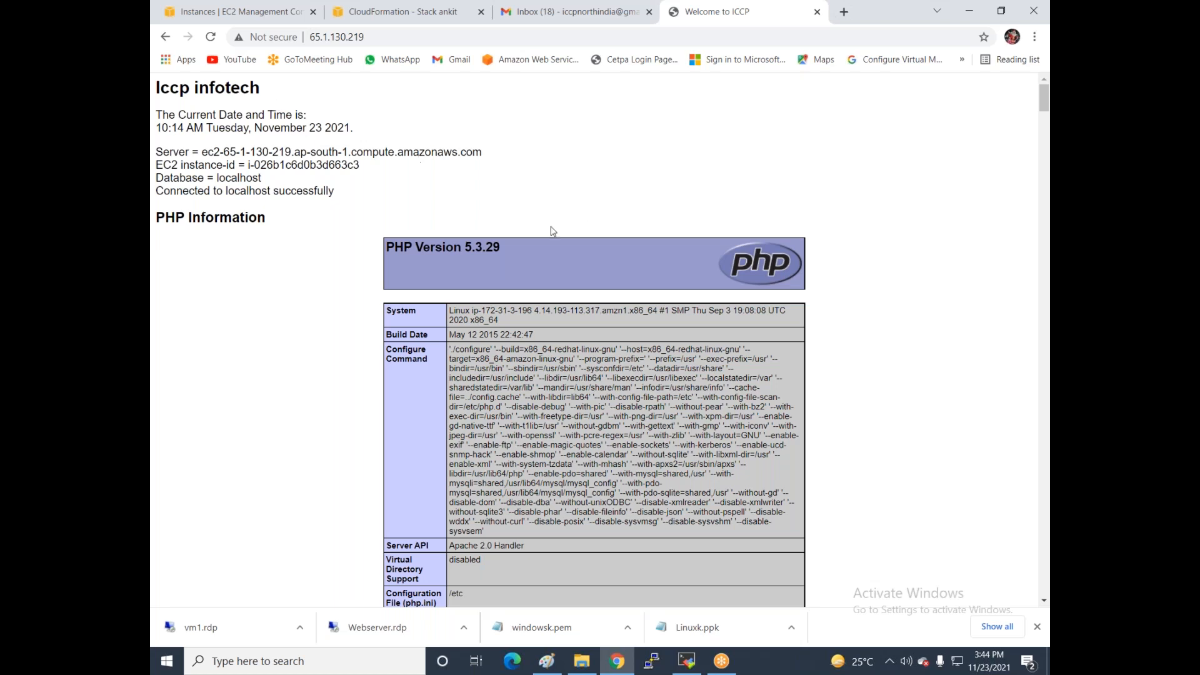
scroll(553, 231, down, 20)
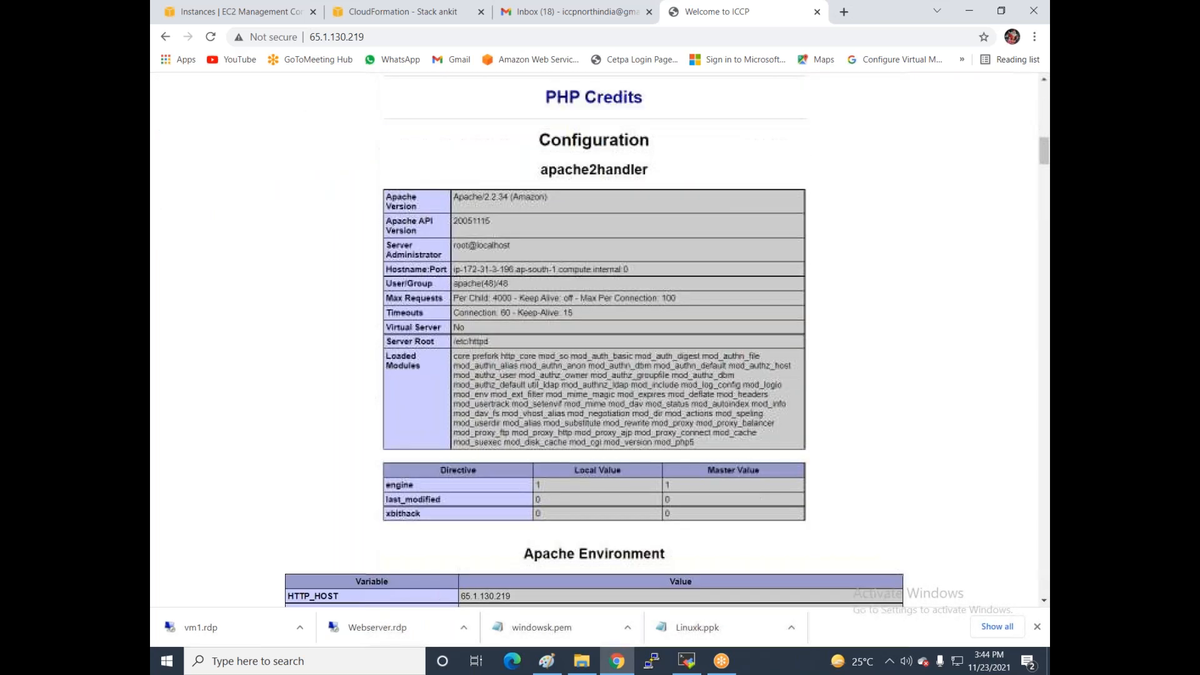
scroll(506, 394, down, 20)
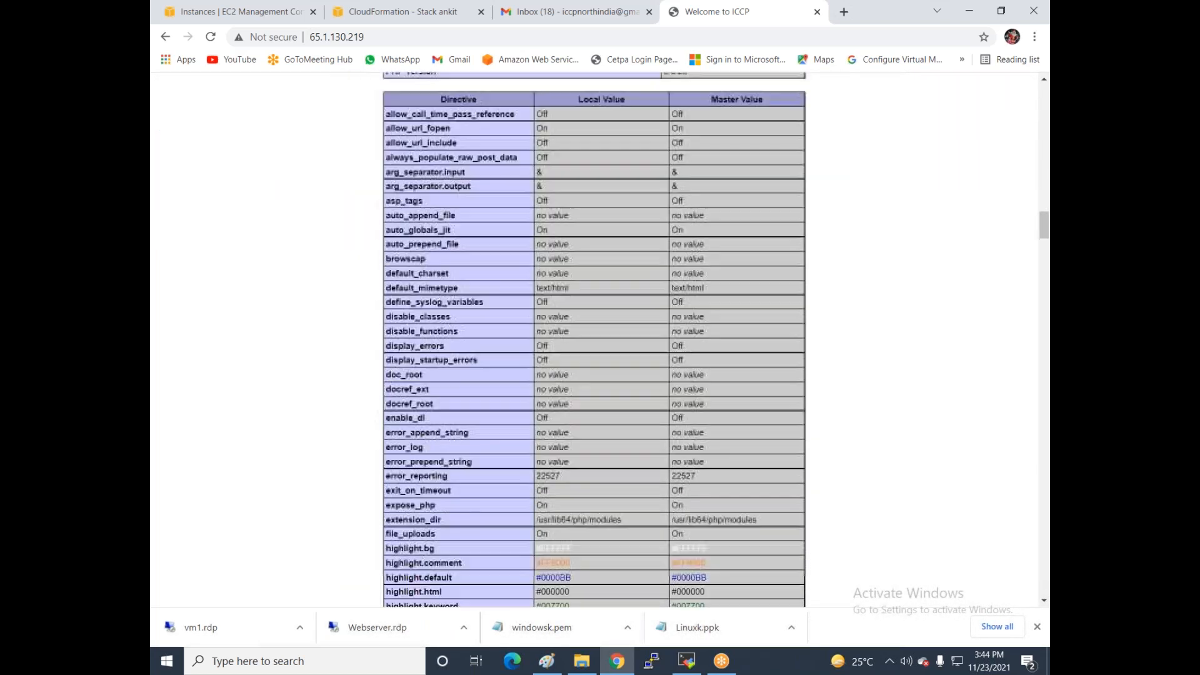
scroll(506, 395, down, 20)
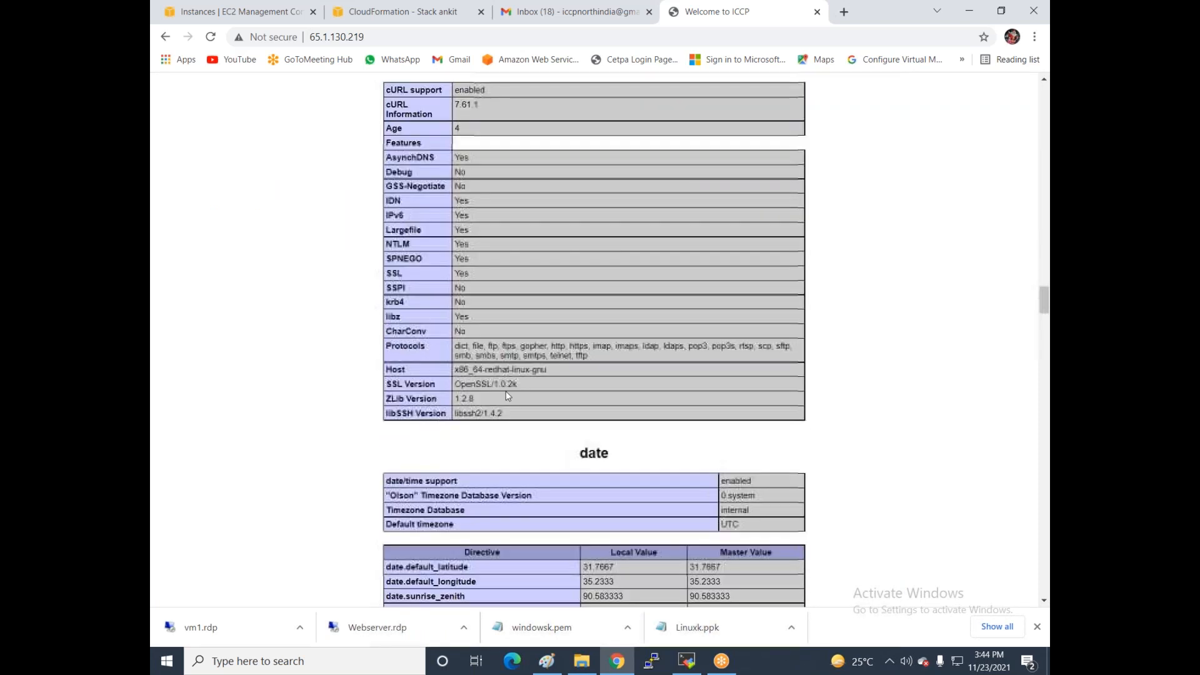
scroll(507, 395, down, 20)
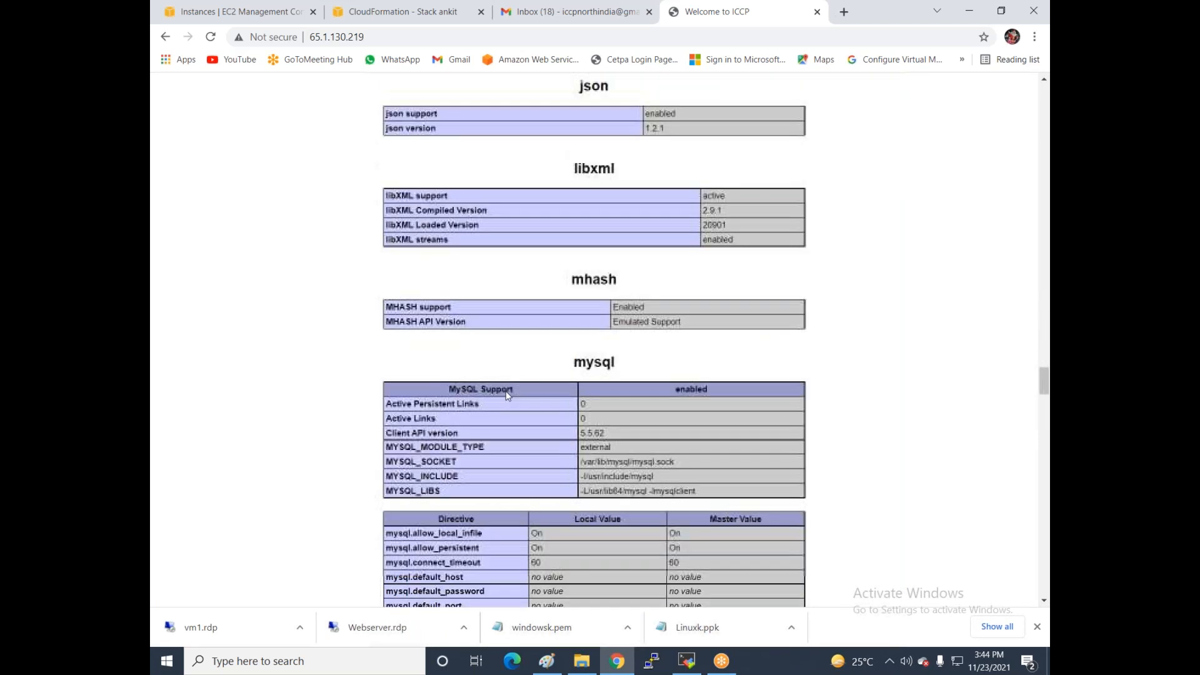
scroll(508, 390, down, 20)
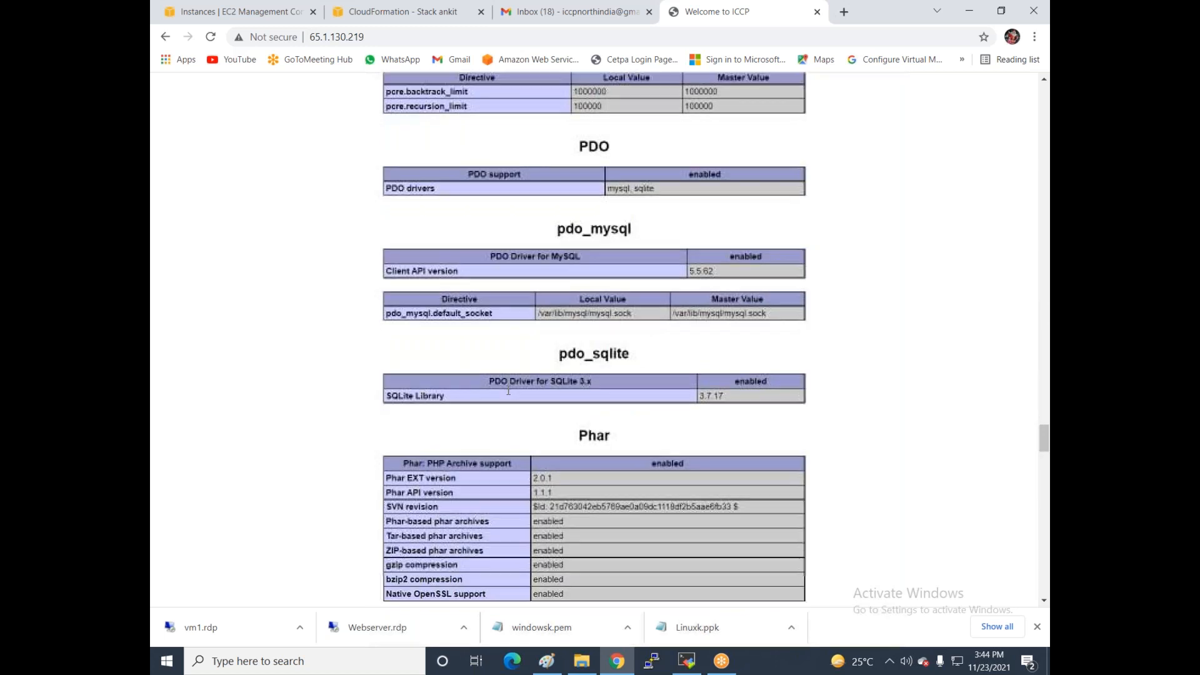
scroll(508, 390, down, 15)
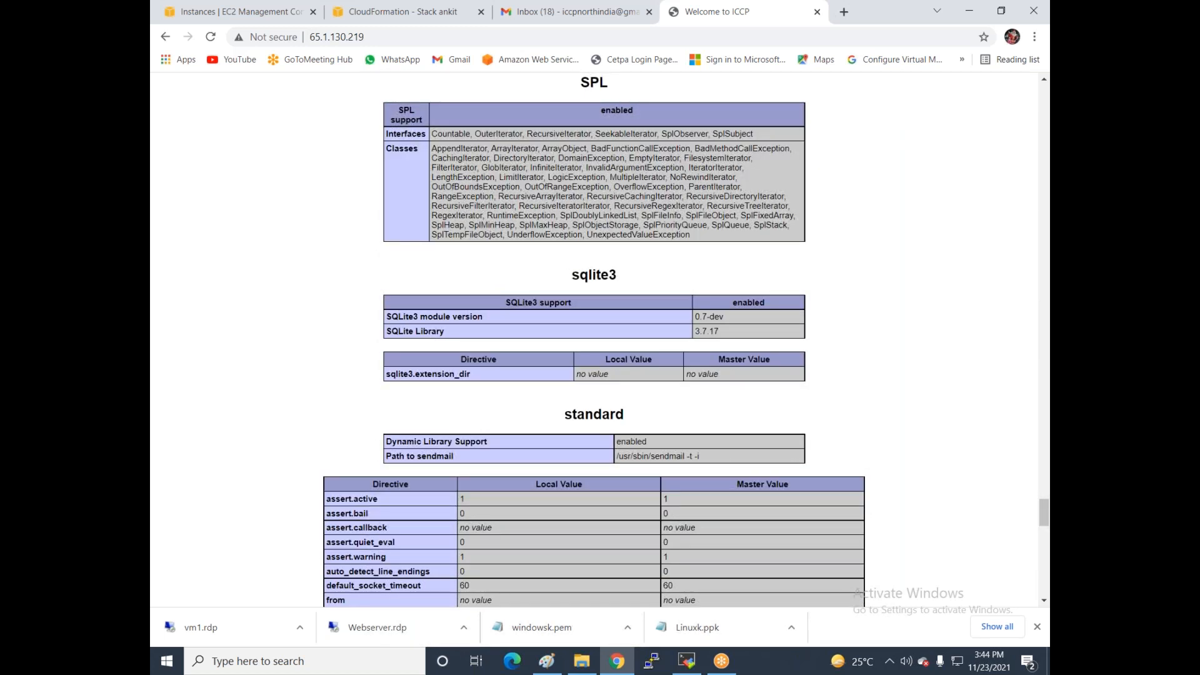
scroll(594, 340, up, 20)
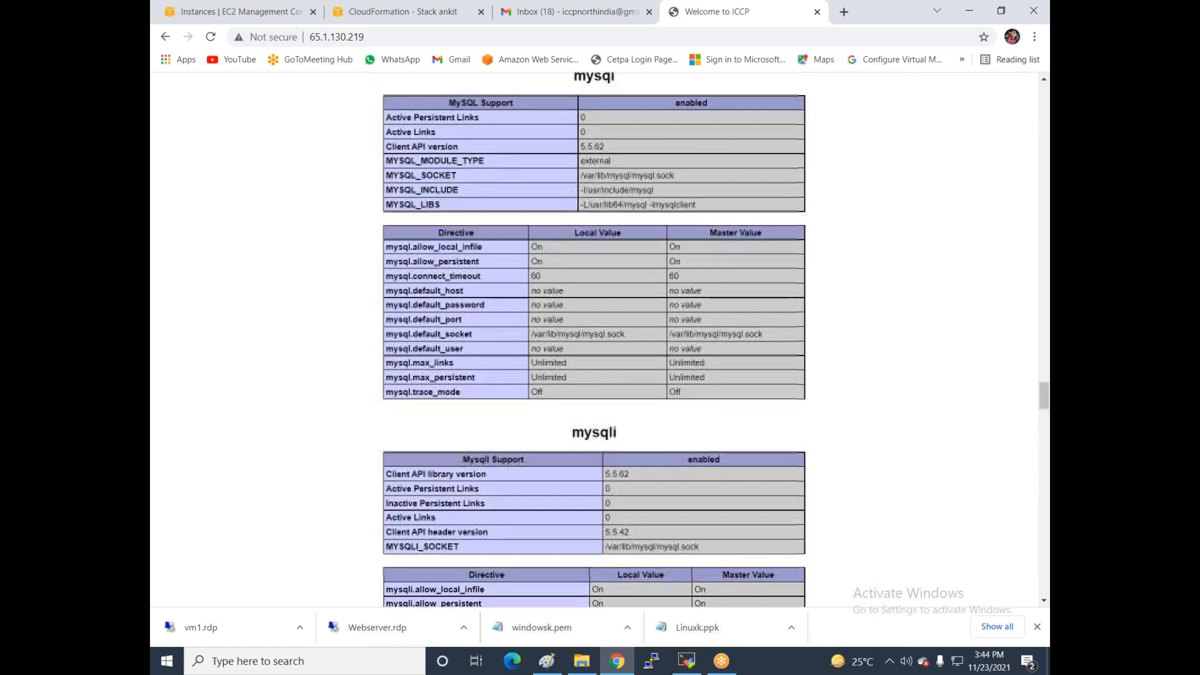
scroll(593, 341, up, 9)
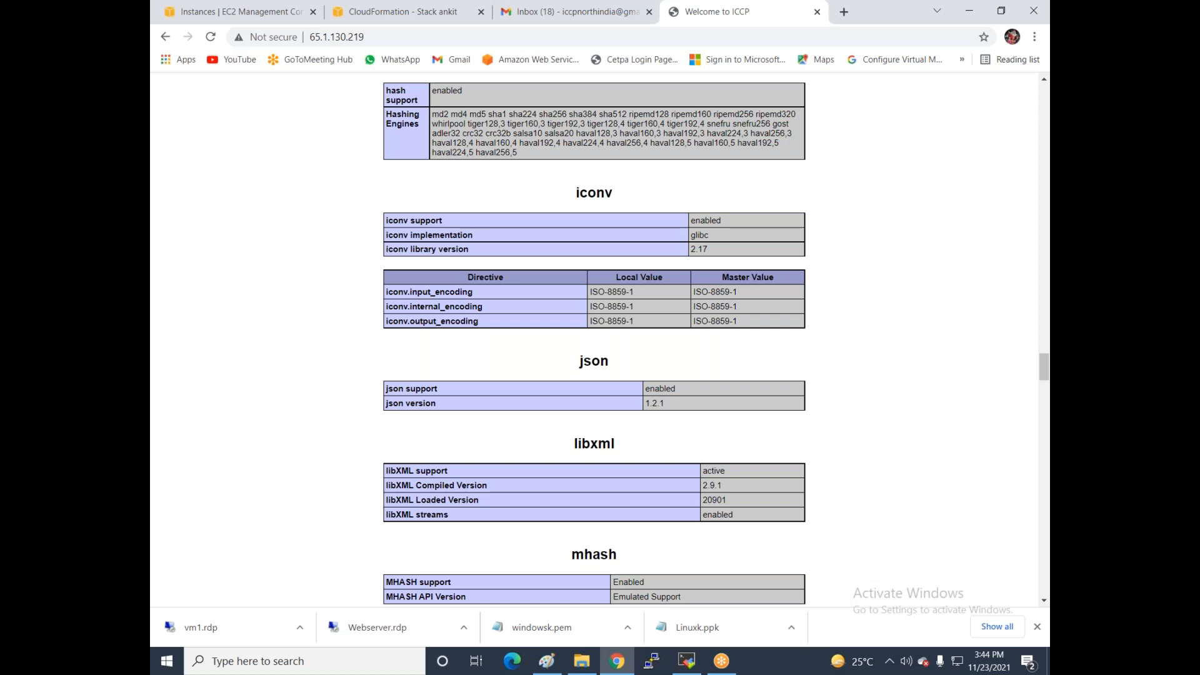
click(235, 10)
- Delete stack1 in CloudFormation, then refresh the EC2 instances list
click(400, 11)
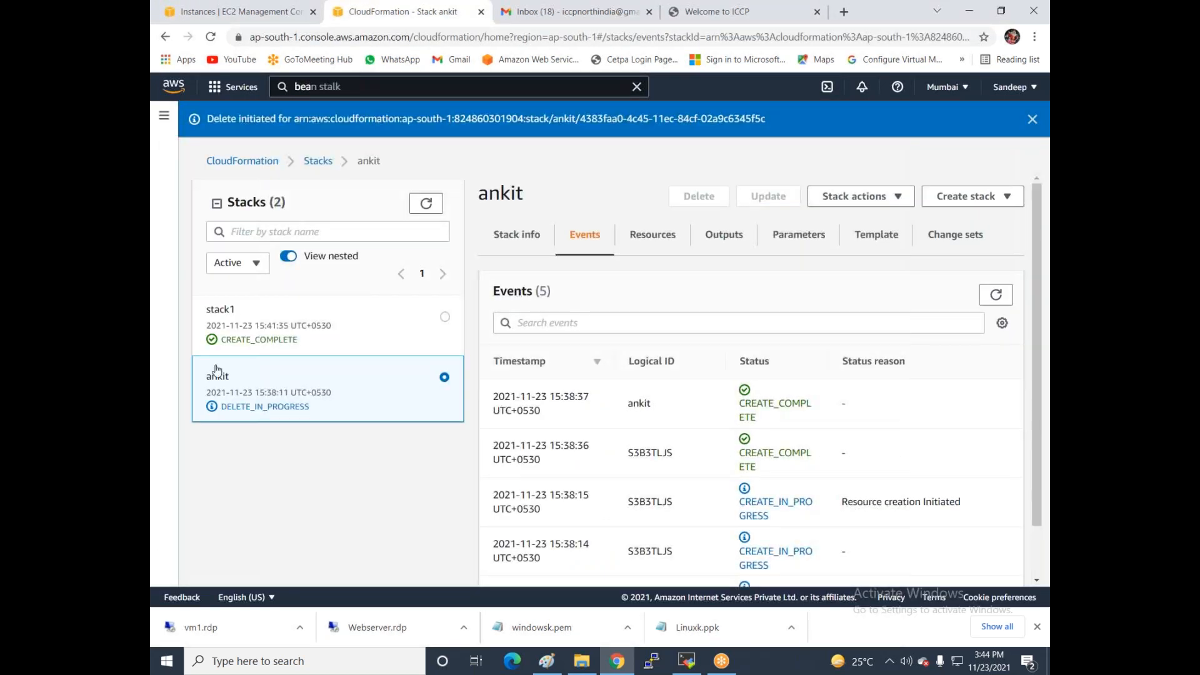
click(444, 317)
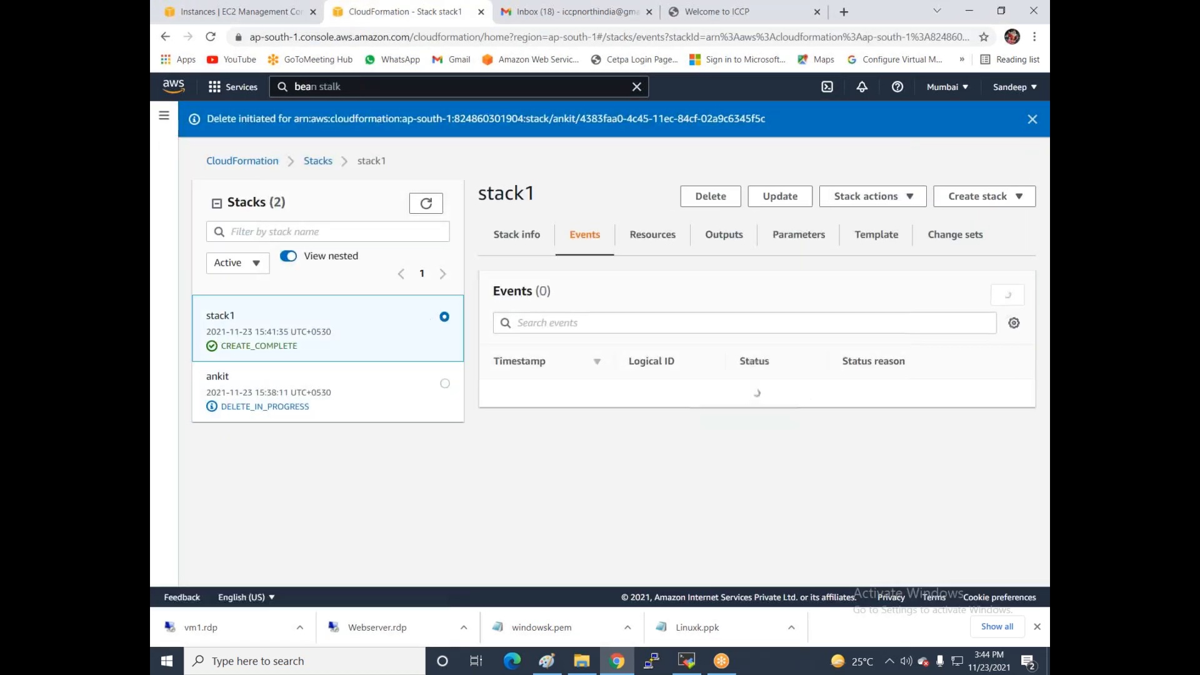
click(710, 198)
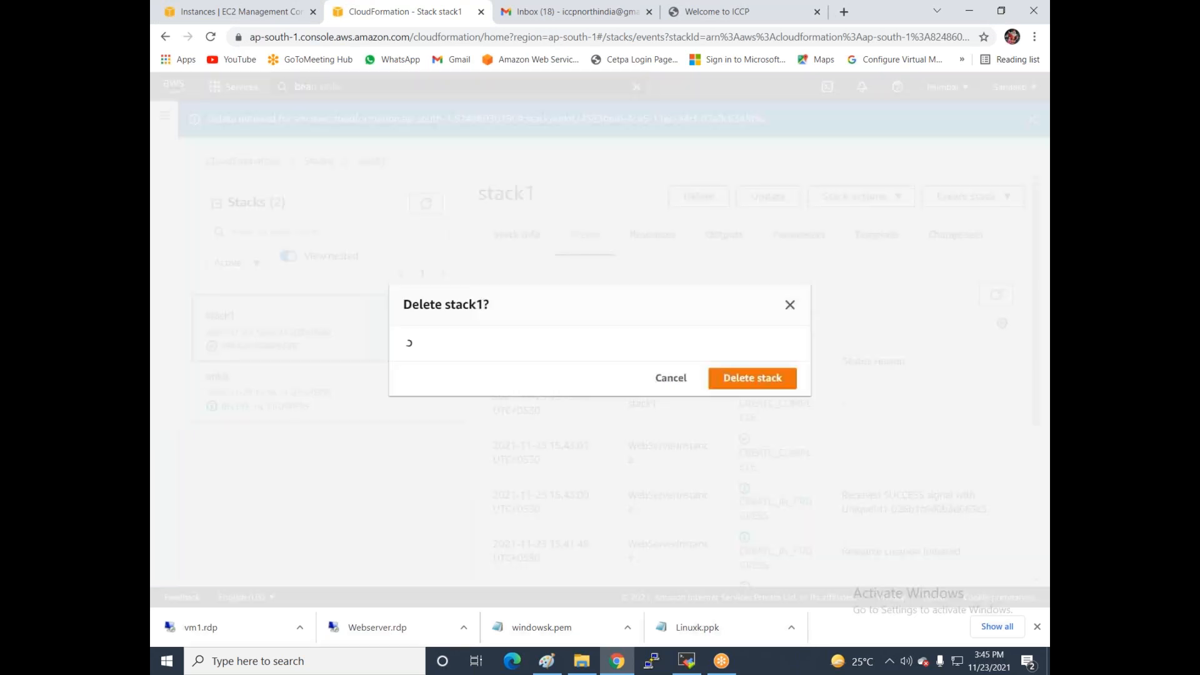
click(743, 387)
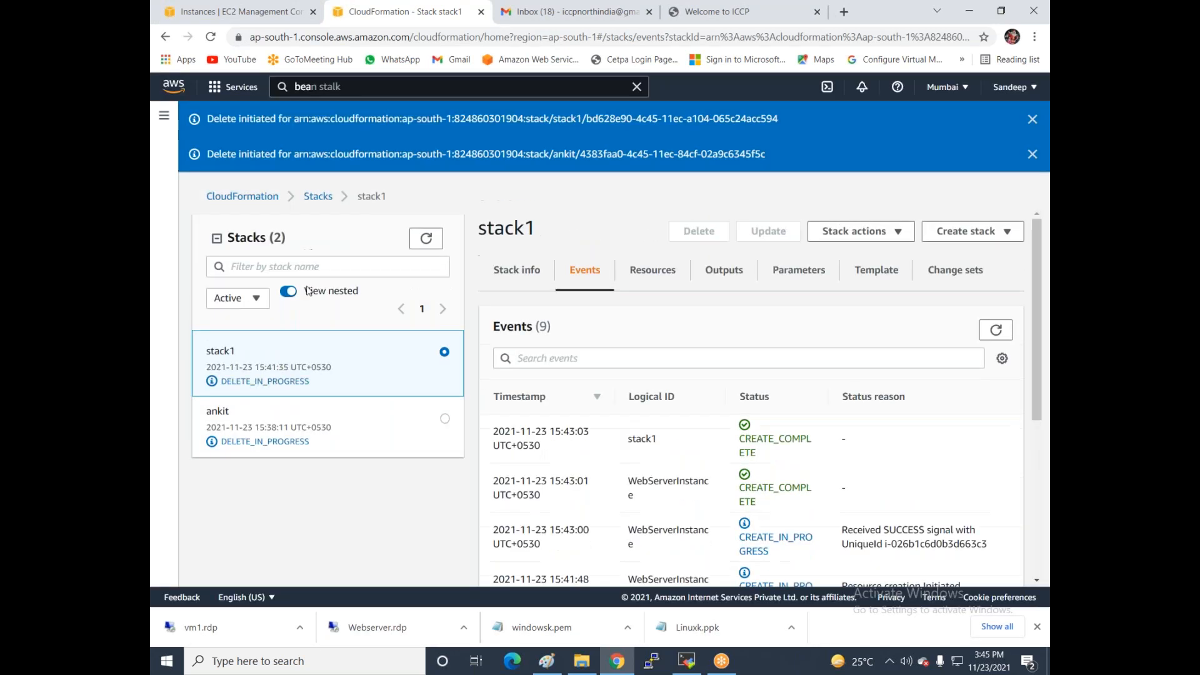
click(267, 13)
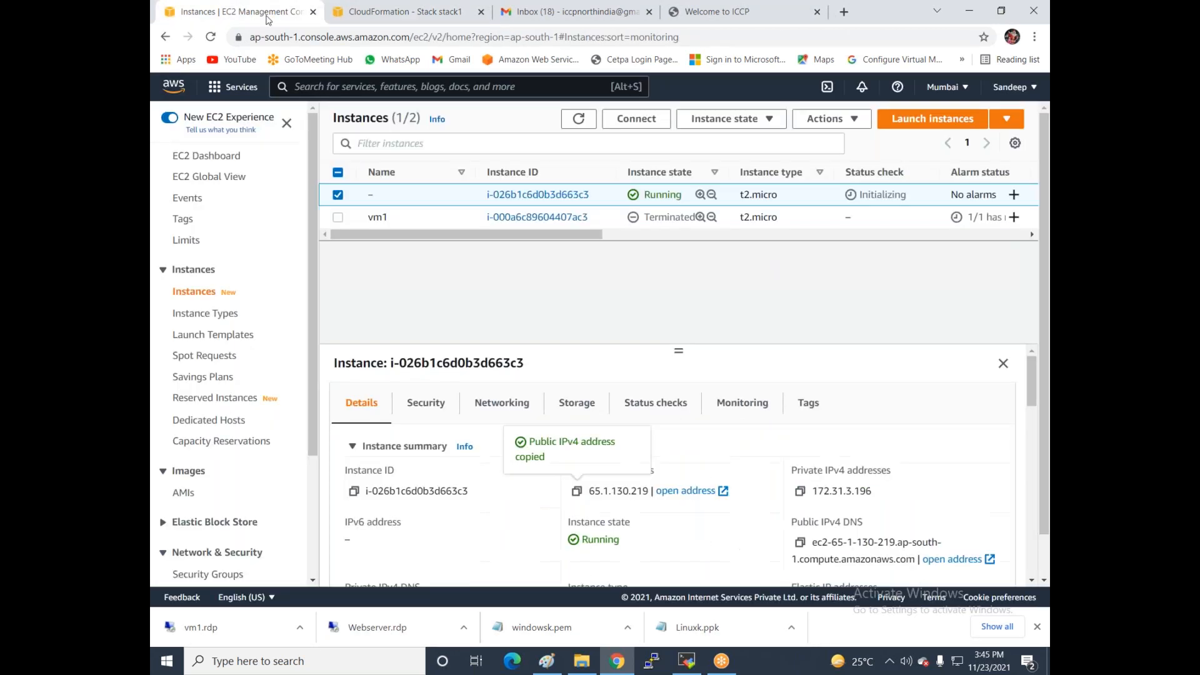
click(578, 118)
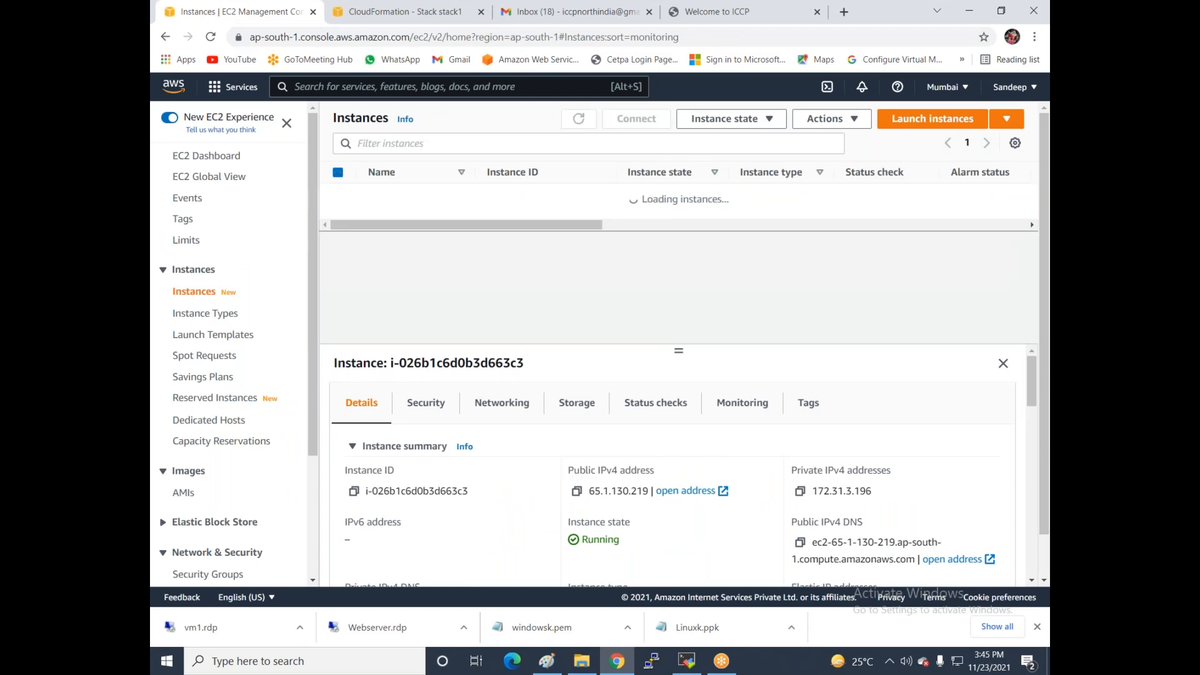